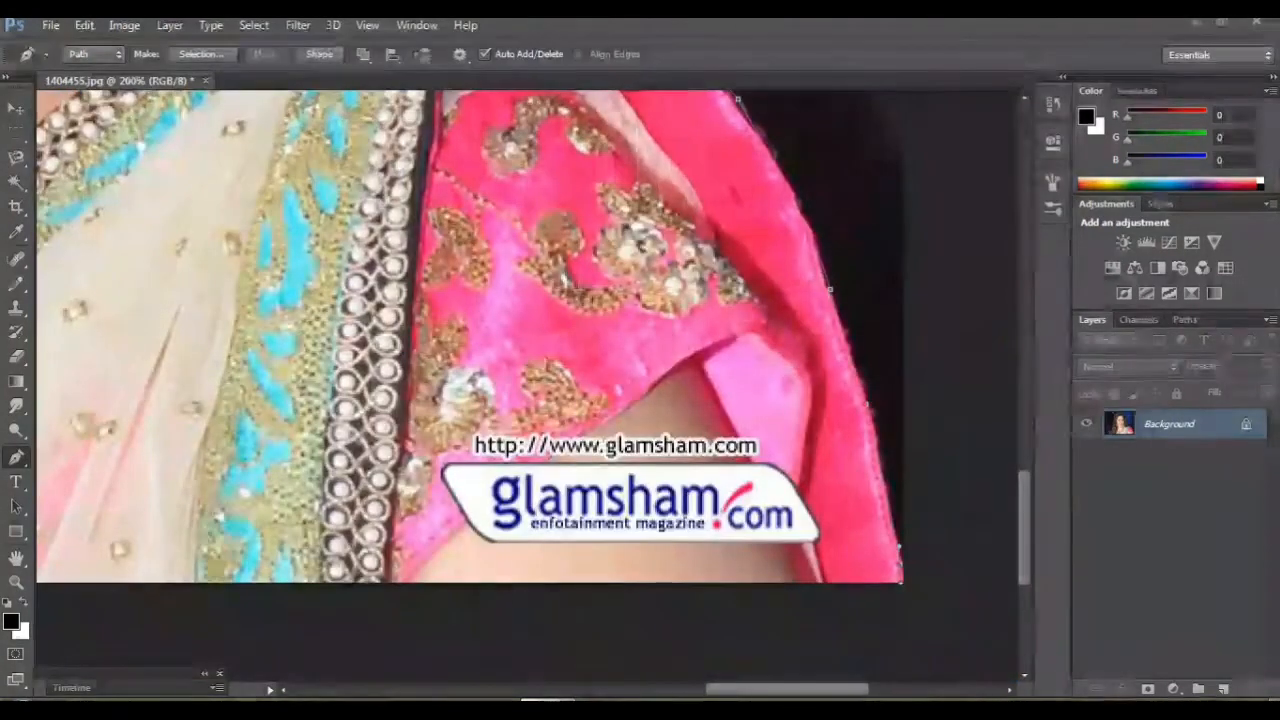
Convert the closed path around the woman into a new anti-aliased selection with a feather radius of 1 pixel.
{"action": "left_click_drag", "start_coordinate": [610, 450], "coordinate": [700, 450]}
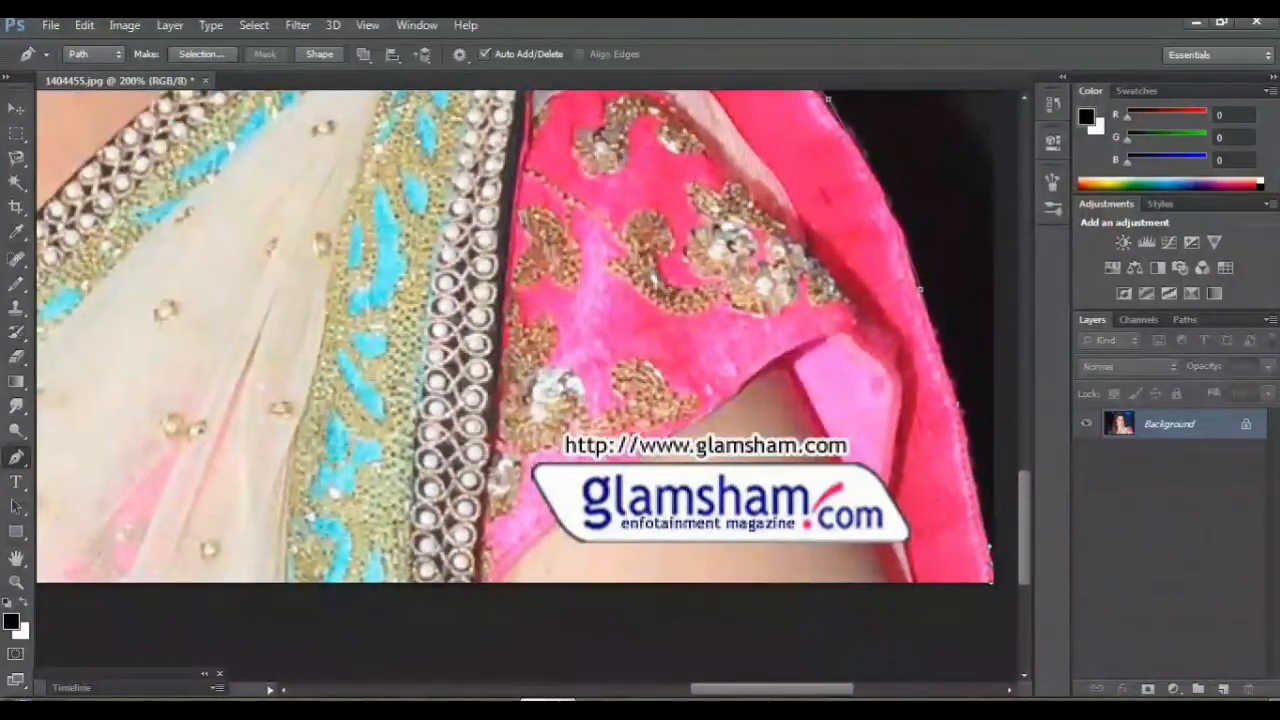
{"action": "key", "text": "ctrl+minus"}
{"action": "left_click_drag", "start_coordinate": [199, 400], "coordinate": [573, 400]}
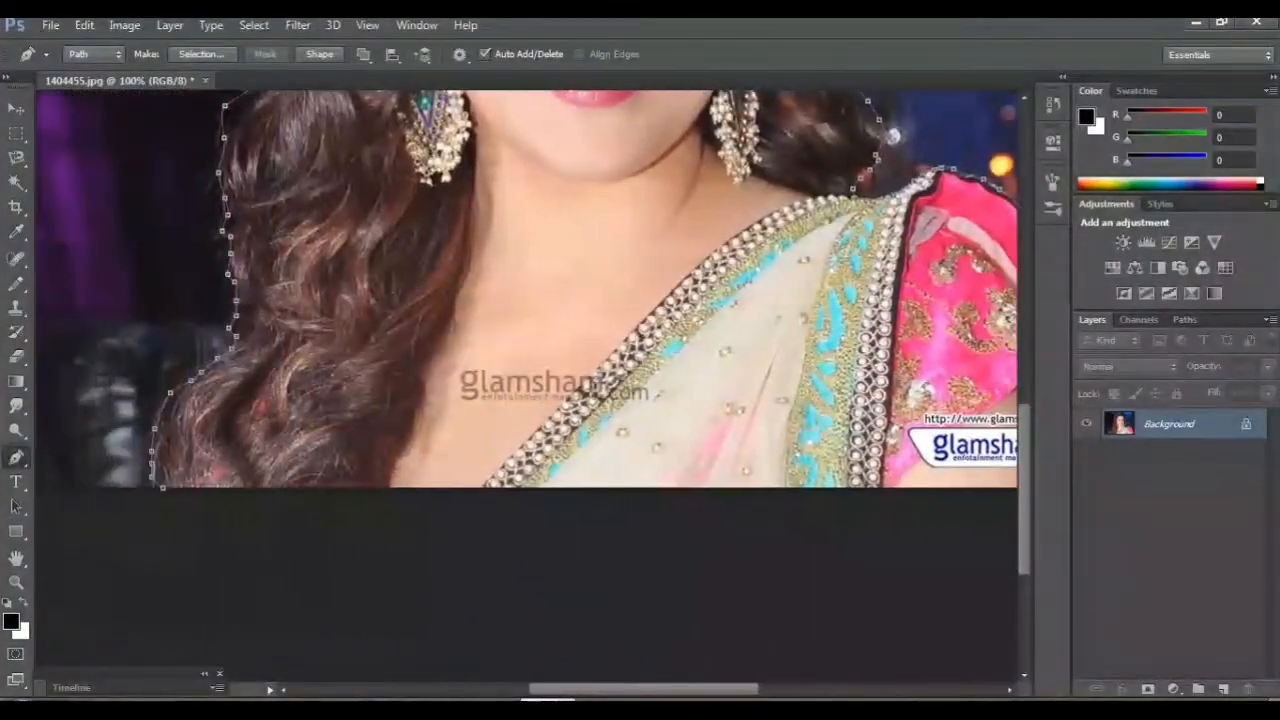
{"action": "scroll", "coordinate": [527, 386], "scroll_direction": "up", "scroll_amount": 6}
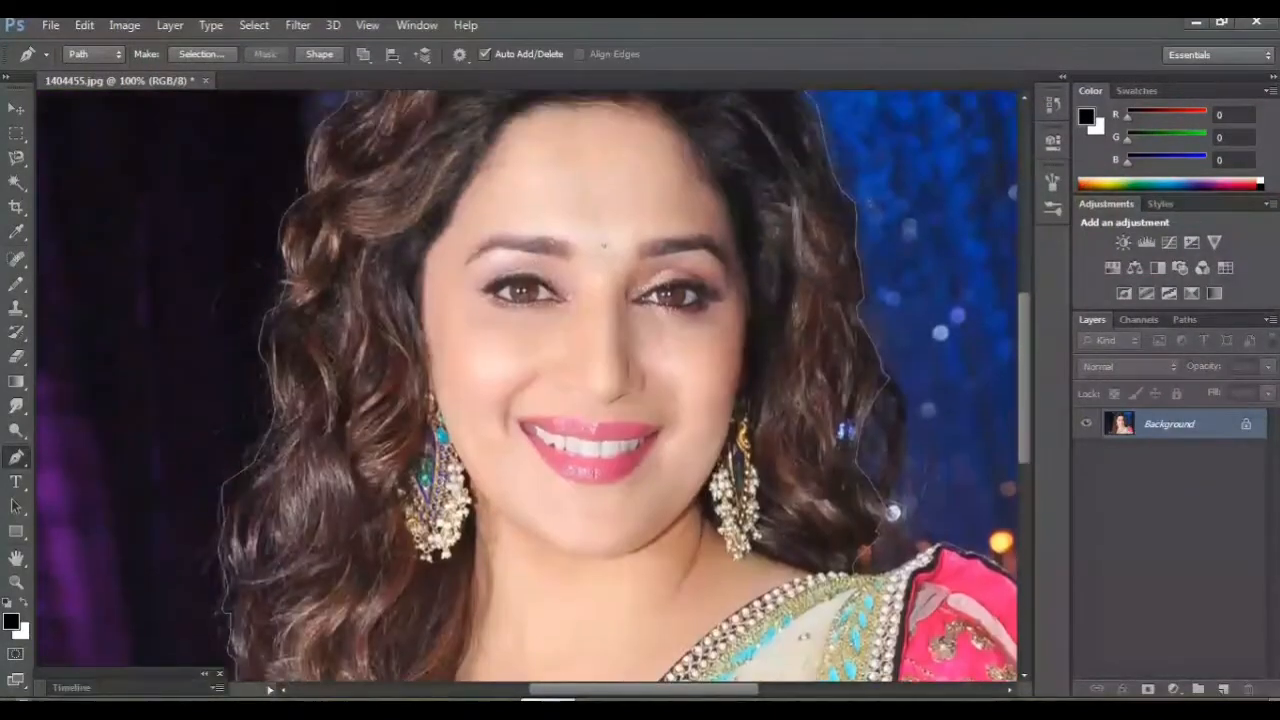
{"action": "right_click", "coordinate": [531, 234]}
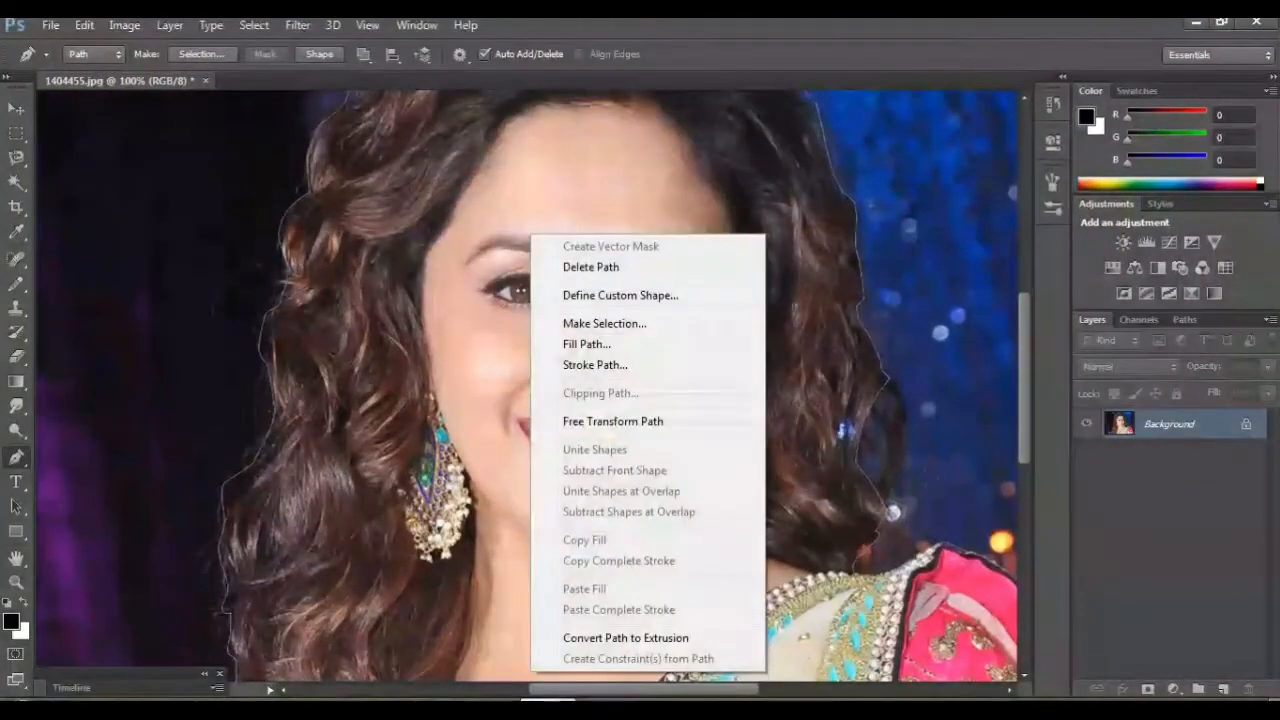
{"action": "left_click", "coordinate": [604, 323]}
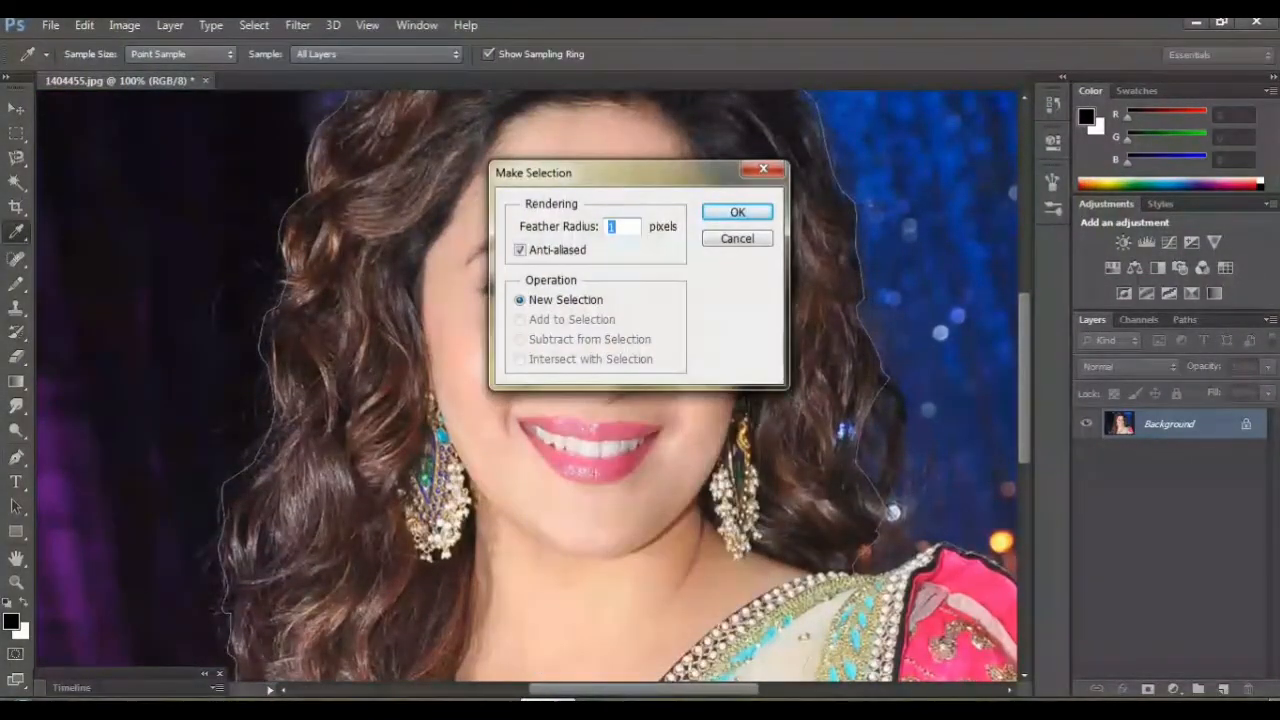
{"action": "key", "text": "Return"}
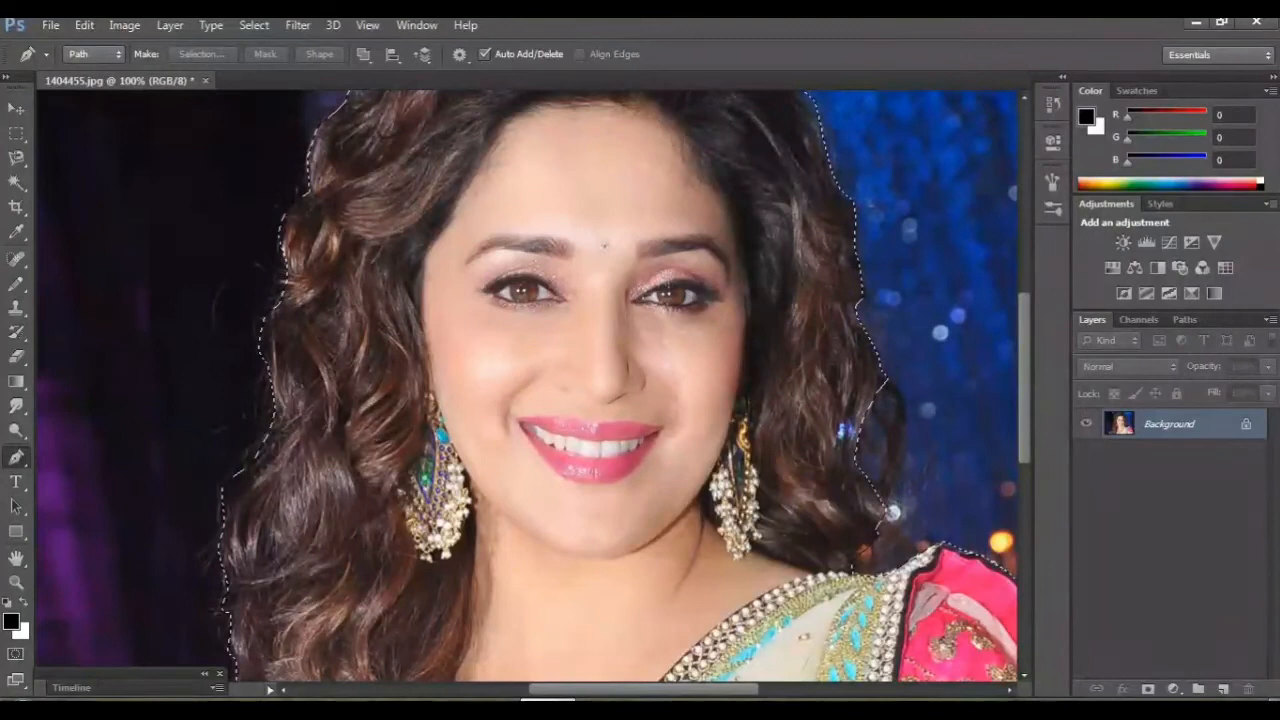
Create a white U.S. Letter RGB document, 8.5 x 11 inches at 300 pixels/inch, and move the selected woman from the photo into it.
{"action": "key", "text": "ctrl+n"}
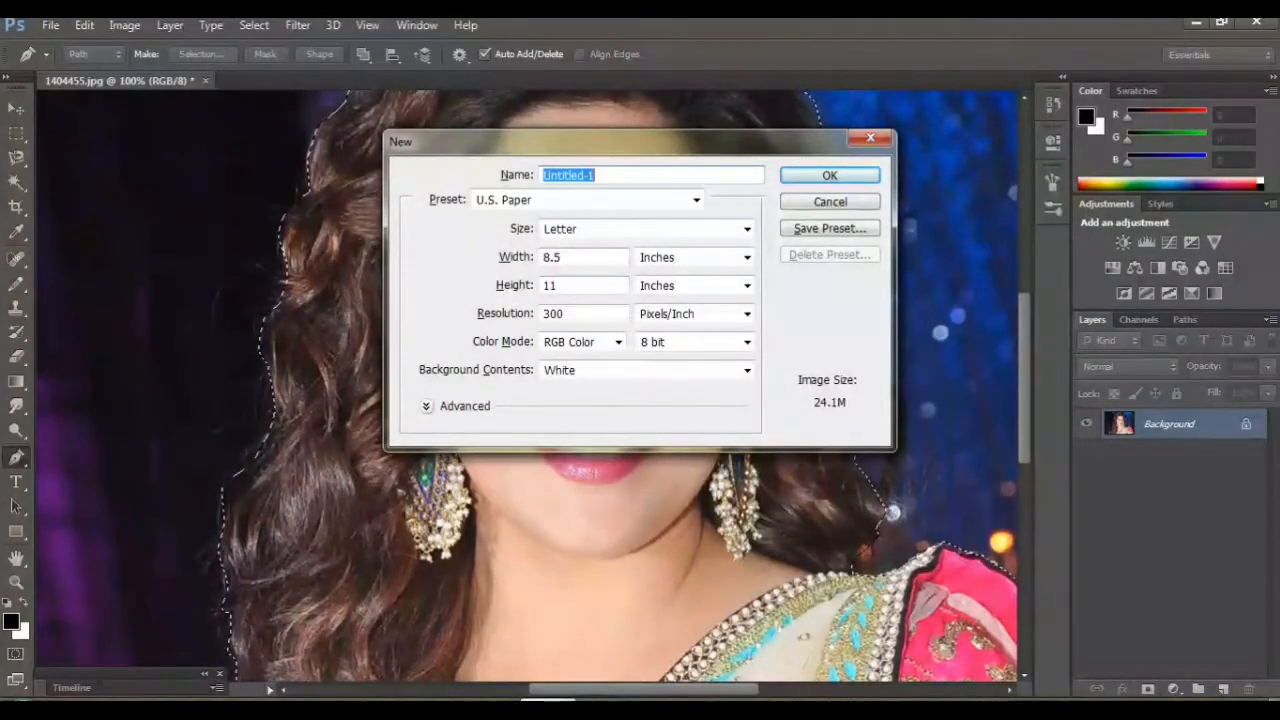
{"action": "key", "text": "Return"}
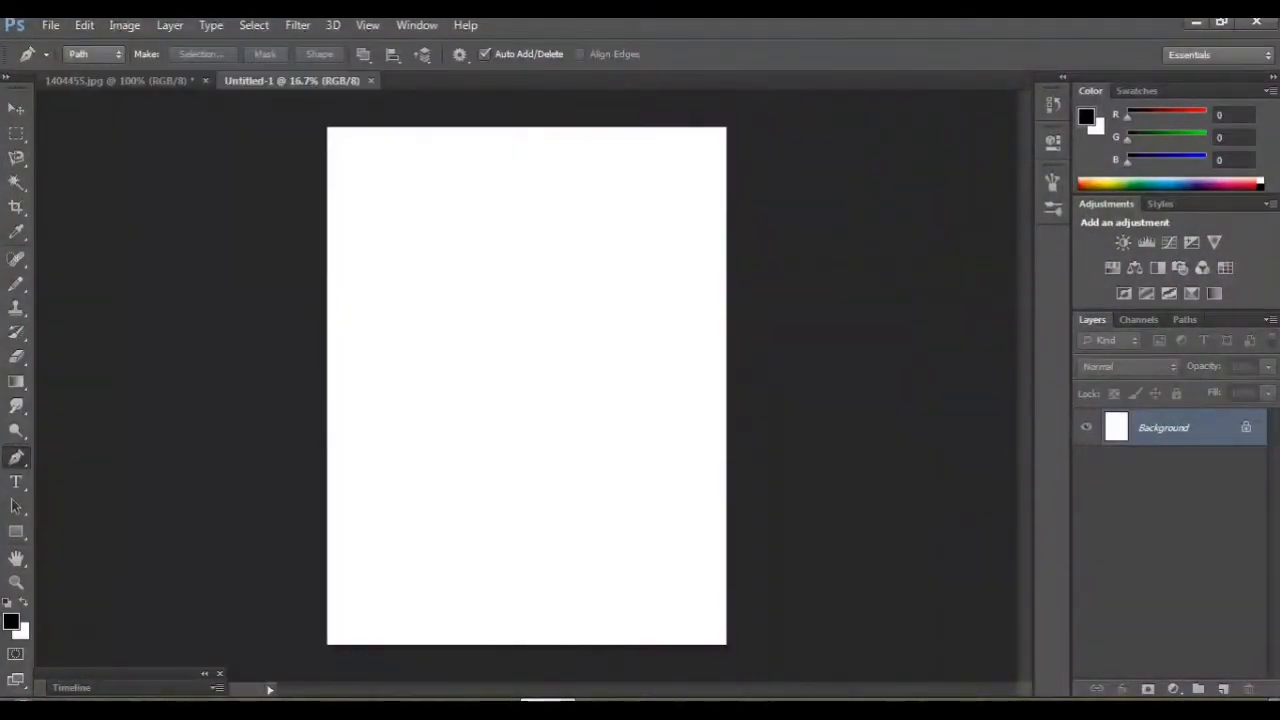
{"action": "key", "text": "ctrl+Tab"}
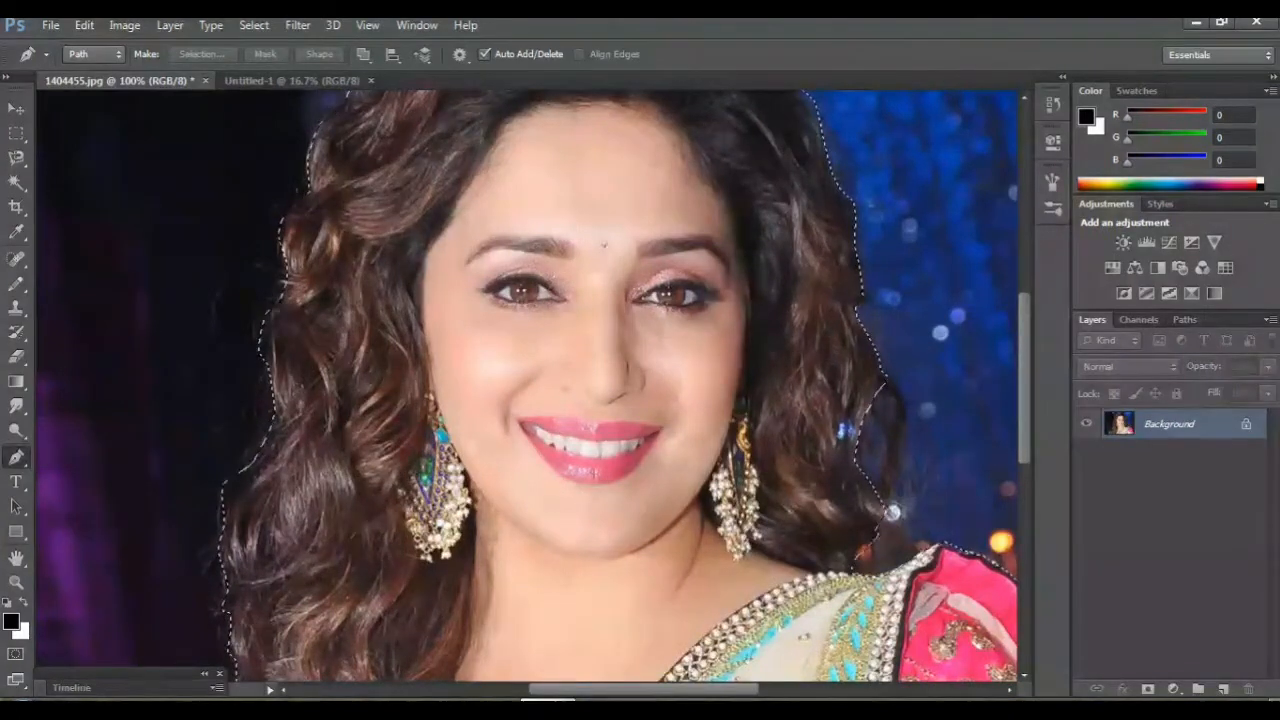
{"action": "key", "text": "v"}
{"action": "mouse_move", "coordinate": [526, 322]}
{"action": "left_mouse_down"}
{"action": "mouse_move", "coordinate": [396, 214]}
{"action": "mouse_move", "coordinate": [258, 28]}
{"action": "mouse_move", "coordinate": [525, 338]}
{"action": "left_mouse_up"}
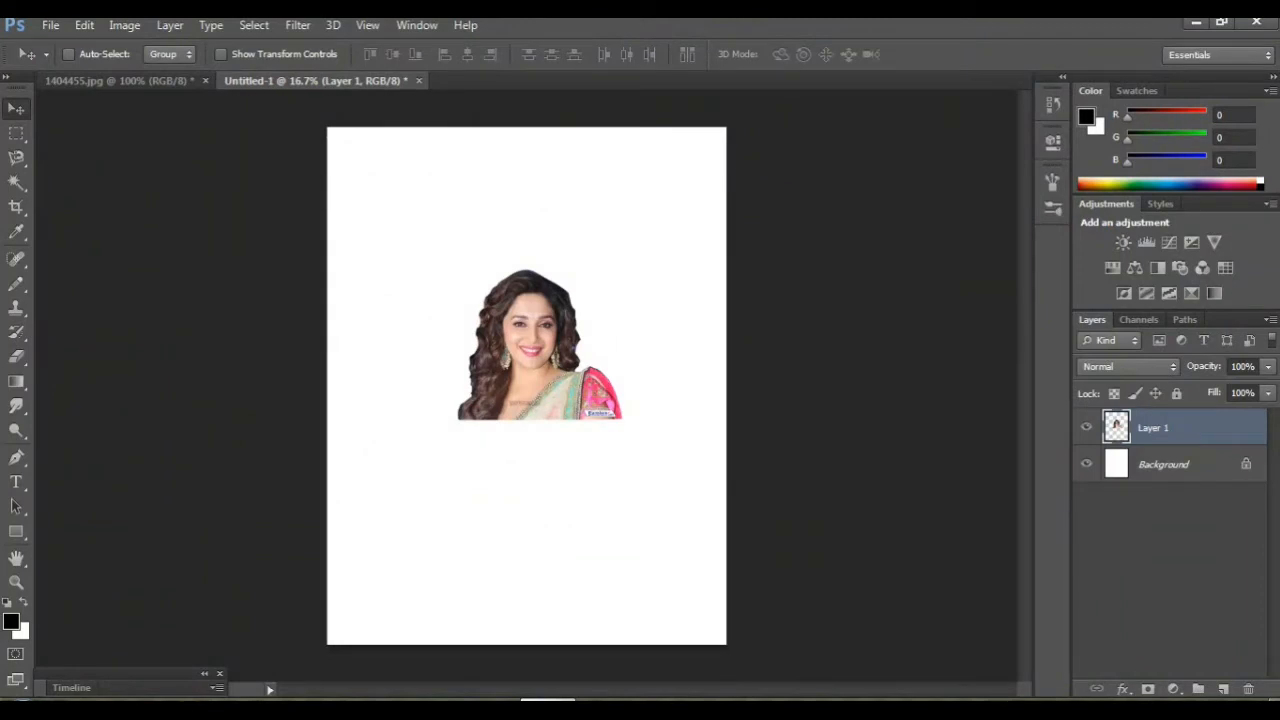
Enlarge the cutout to about 234% width and 244% height so that it nearly spans the page.
{"action": "key", "text": "ctrl+t"}
{"action": "left_click_drag", "start_coordinate": [621, 420], "coordinate": [819, 601]}
{"action": "left_click_drag", "start_coordinate": [629, 465], "coordinate": [534, 413]}
{"action": "left_click_drag", "start_coordinate": [364, 549], "coordinate": [340, 584]}
{"action": "mouse_move", "coordinate": [440, 472]}
{"action": "left_mouse_down"}
{"action": "mouse_move", "coordinate": [440, 497]}
{"action": "mouse_move", "coordinate": [440, 474]}
{"action": "left_mouse_up"}
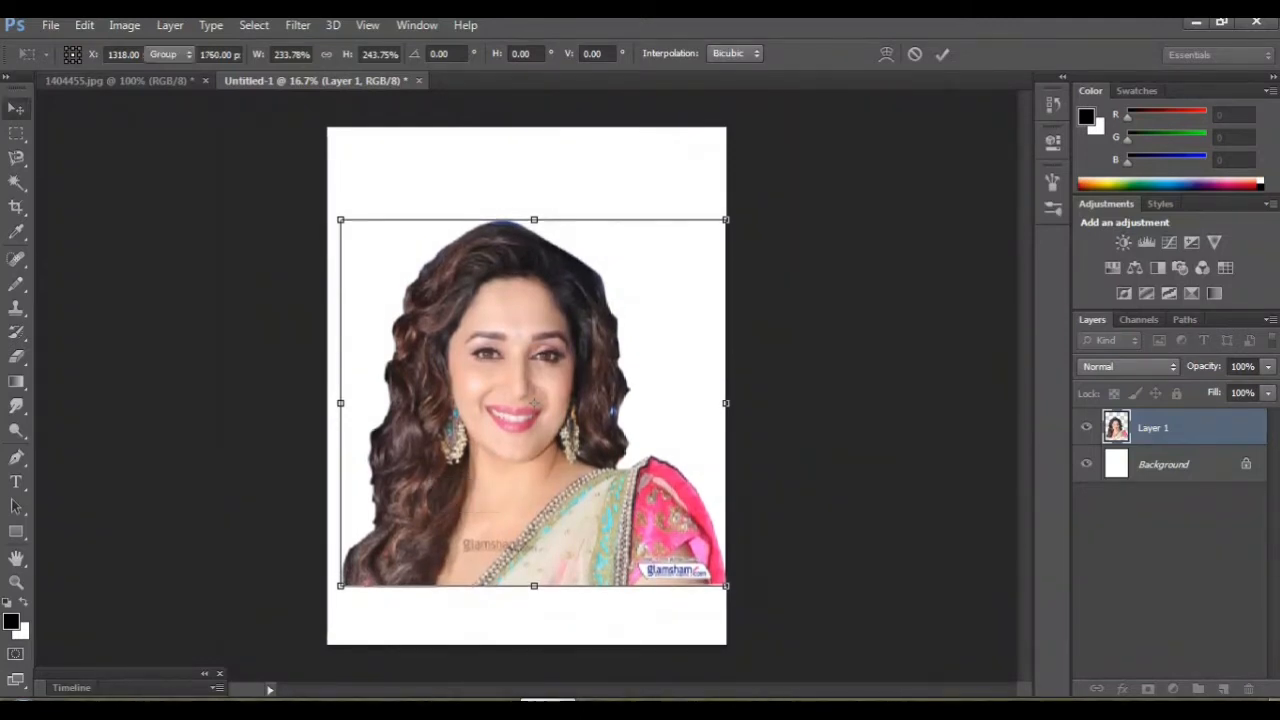
{"action": "key", "text": "Return"}
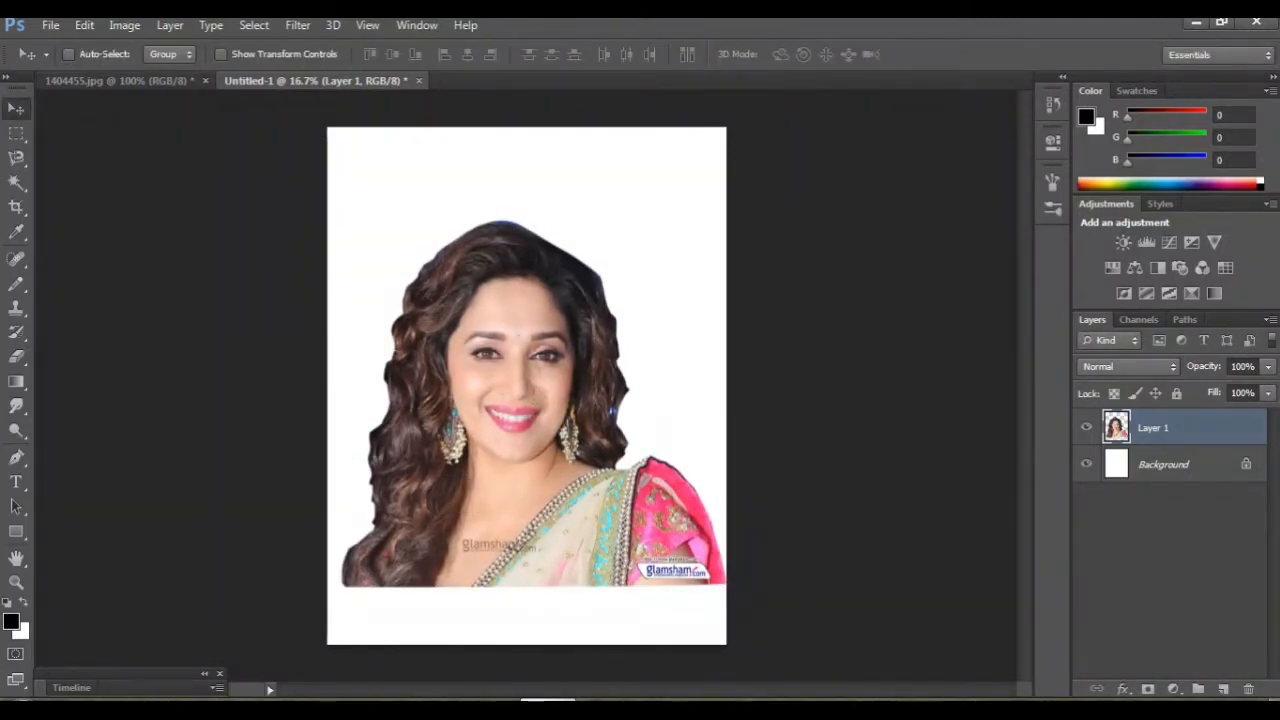
Crop the document to its existing canvas bounds with Delete Cropped Pixels enabled, trimming the cutout's overhang.
{"action": "key", "text": "ctrl+plus"}
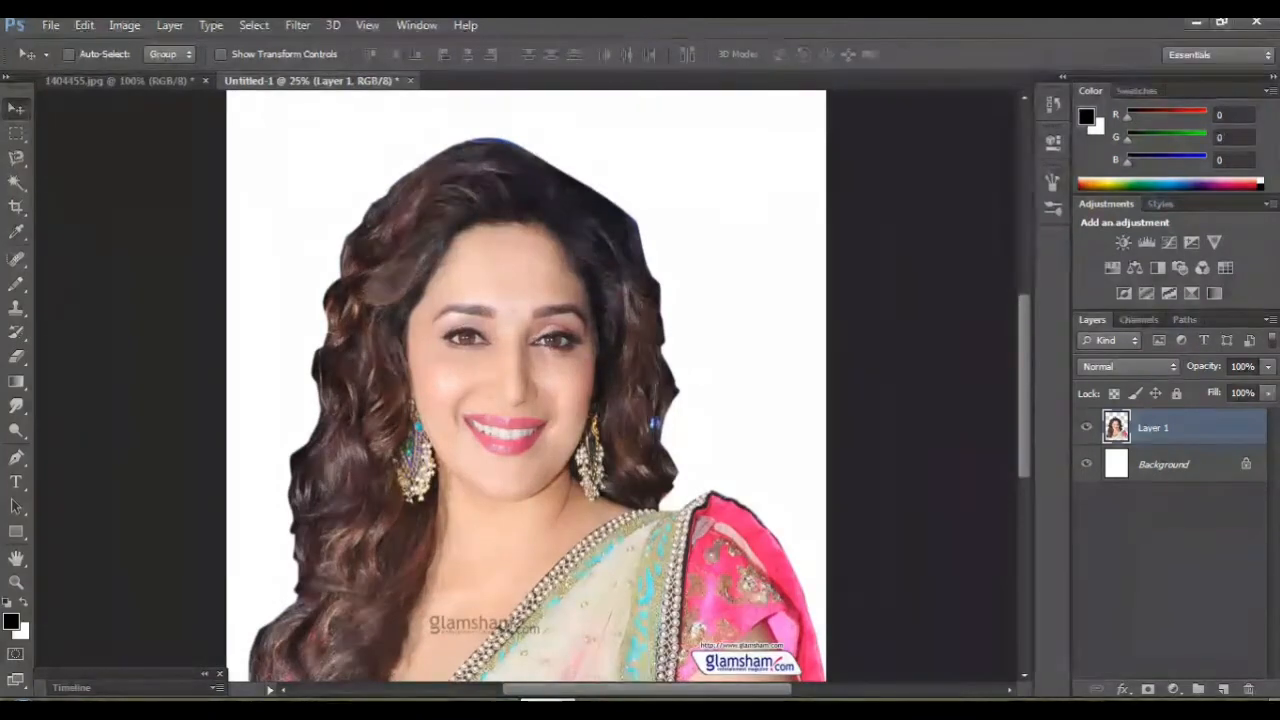
{"action": "scroll", "coordinate": [537, 385], "scroll_direction": "down", "scroll_amount": 3}
{"action": "key", "text": "ctrl+minus"}
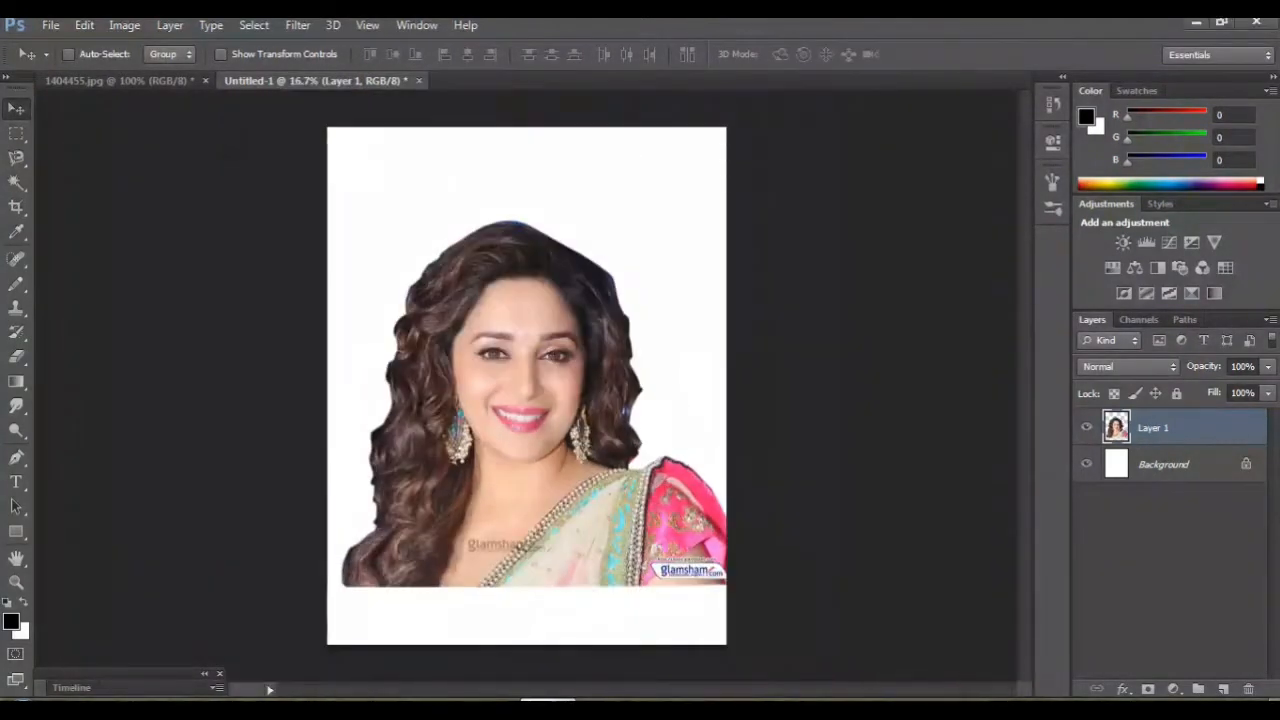
{"action": "left_click", "coordinate": [16, 206]}
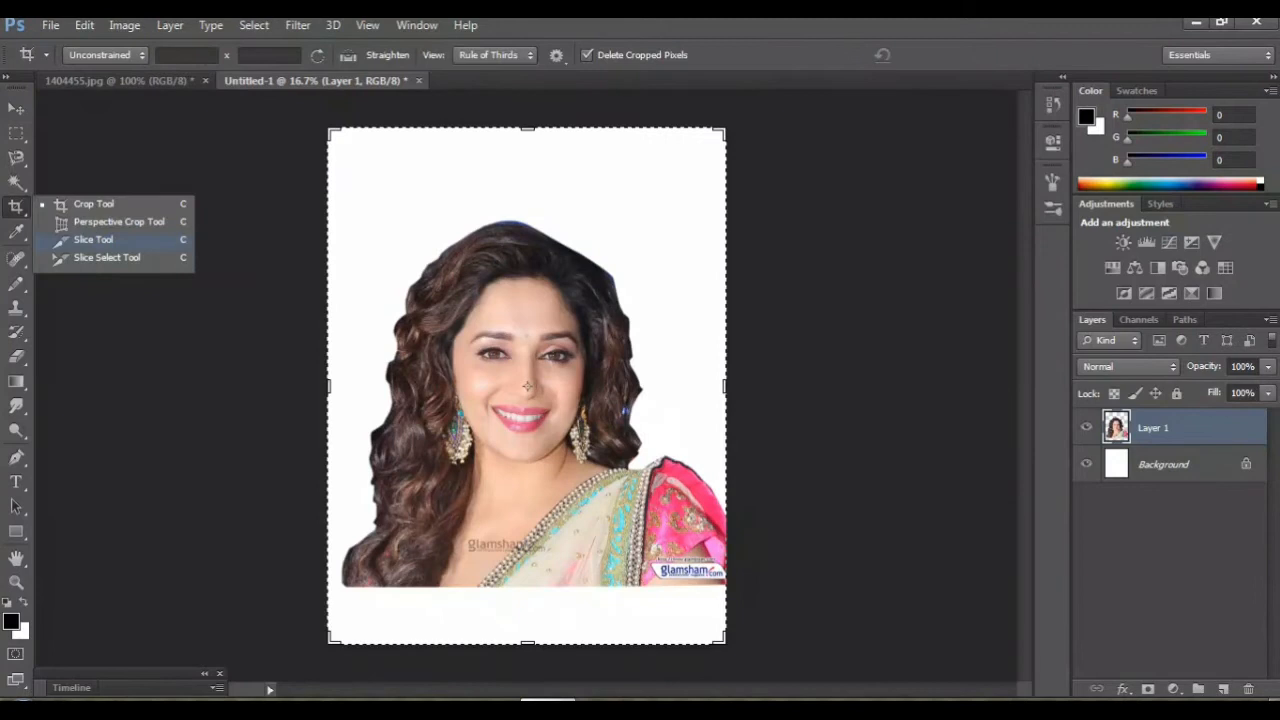
{"action": "left_click", "coordinate": [94, 204]}
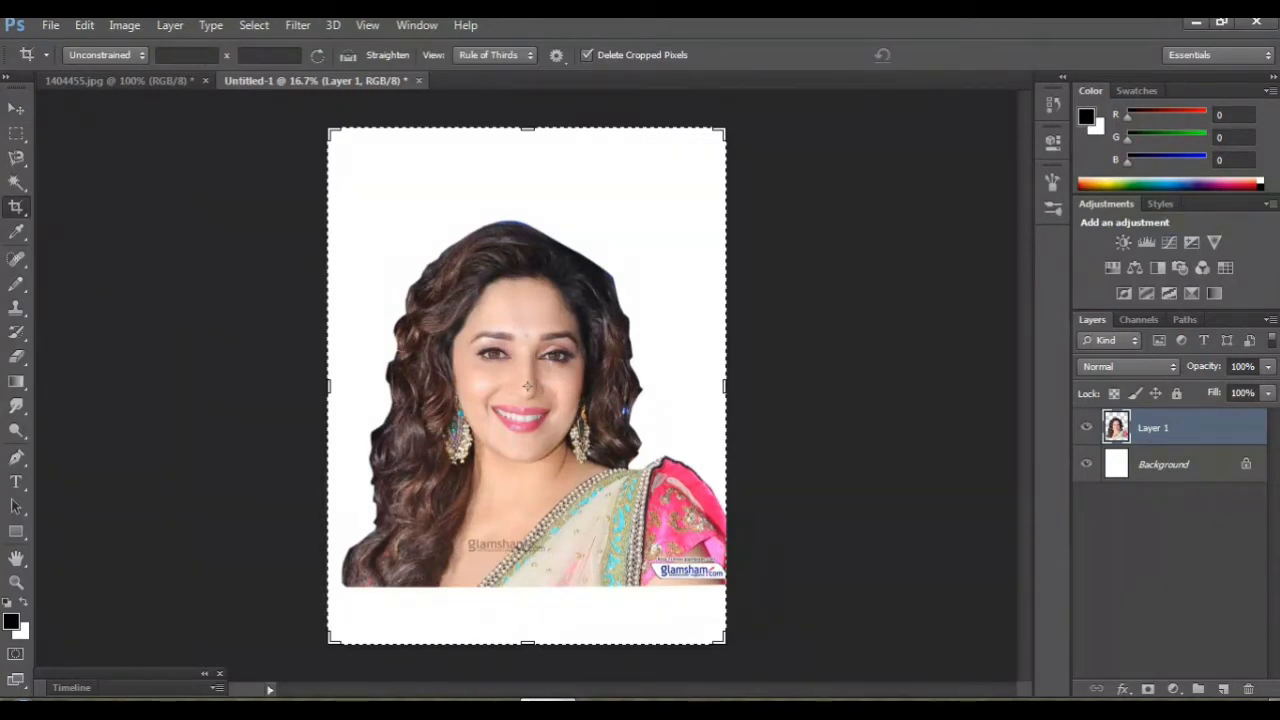
{"action": "key", "text": "Return"}
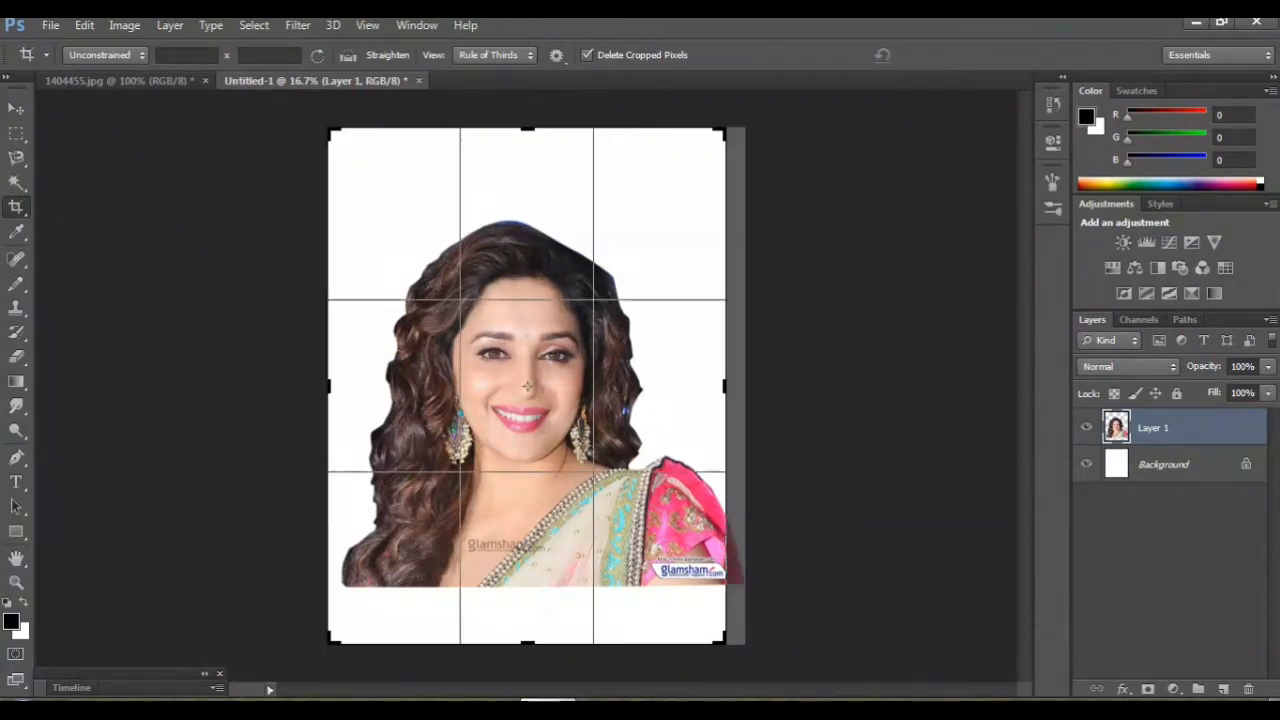
{"action": "key", "text": "Return"}
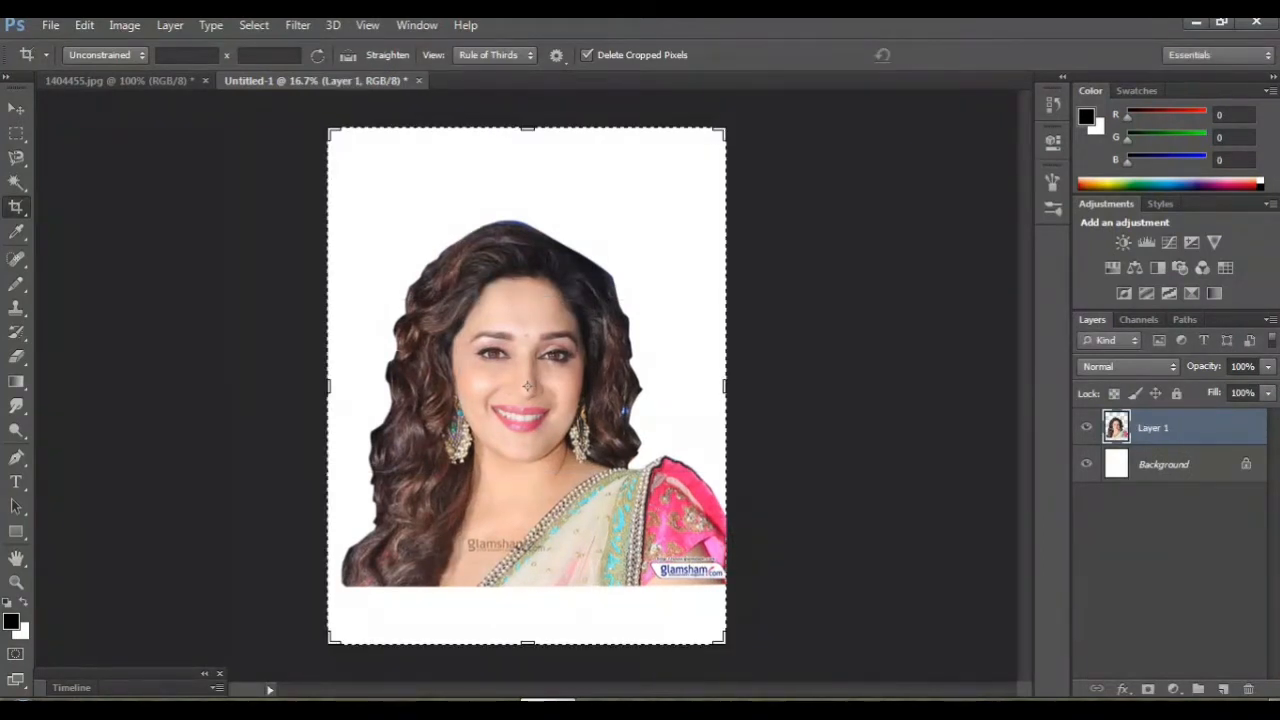
Duplicate the cutout layer and hide the original.
{"action": "key", "text": "m"}
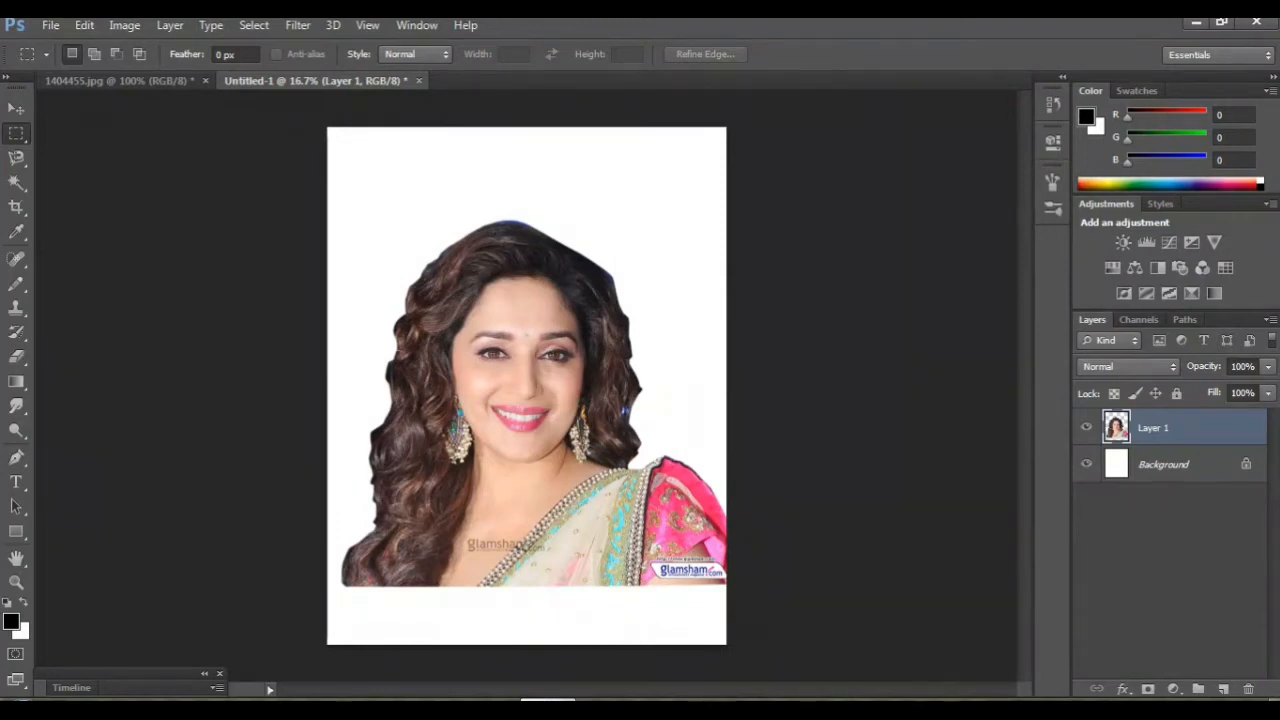
{"action": "left_click_drag", "start_coordinate": [1153, 427], "coordinate": [1223, 689]}
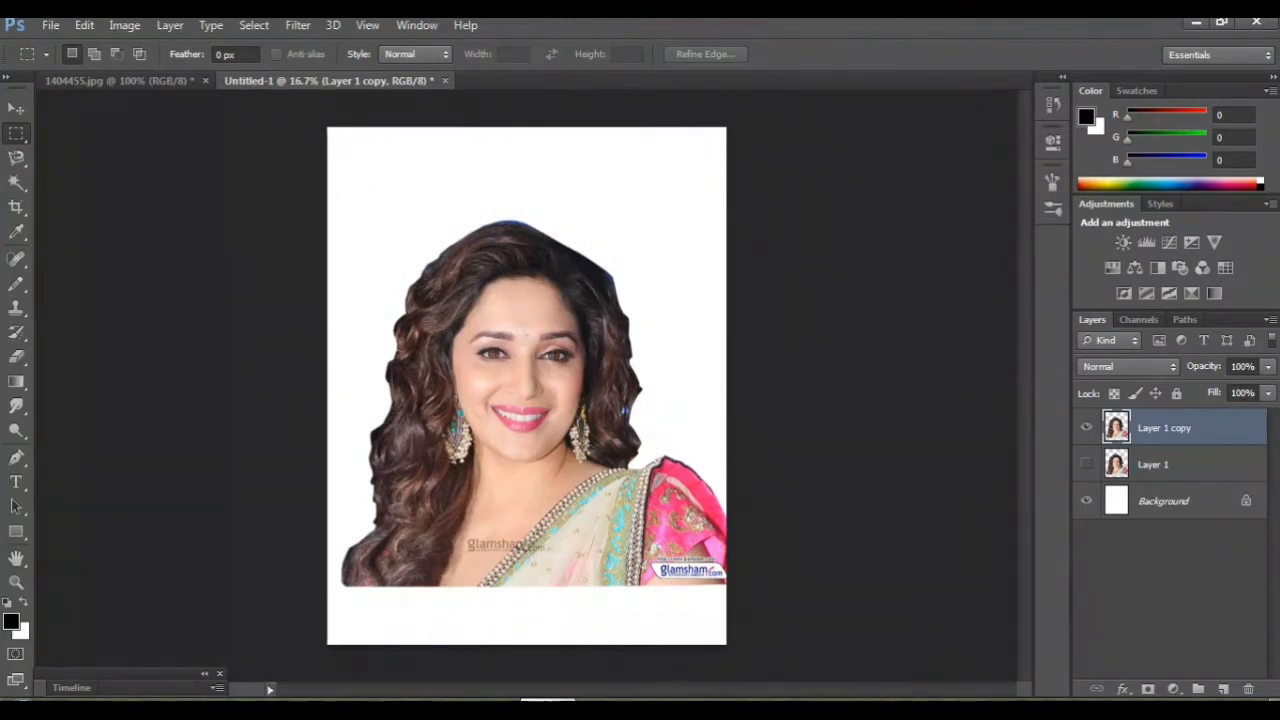
Sharpen the duplicated layer with Unsharp Mask at amount 98%, radius 9.8 pixels and threshold 0.
{"action": "key", "text": "ctrl+plus"}
{"action": "key", "text": "ctrl+plus"}
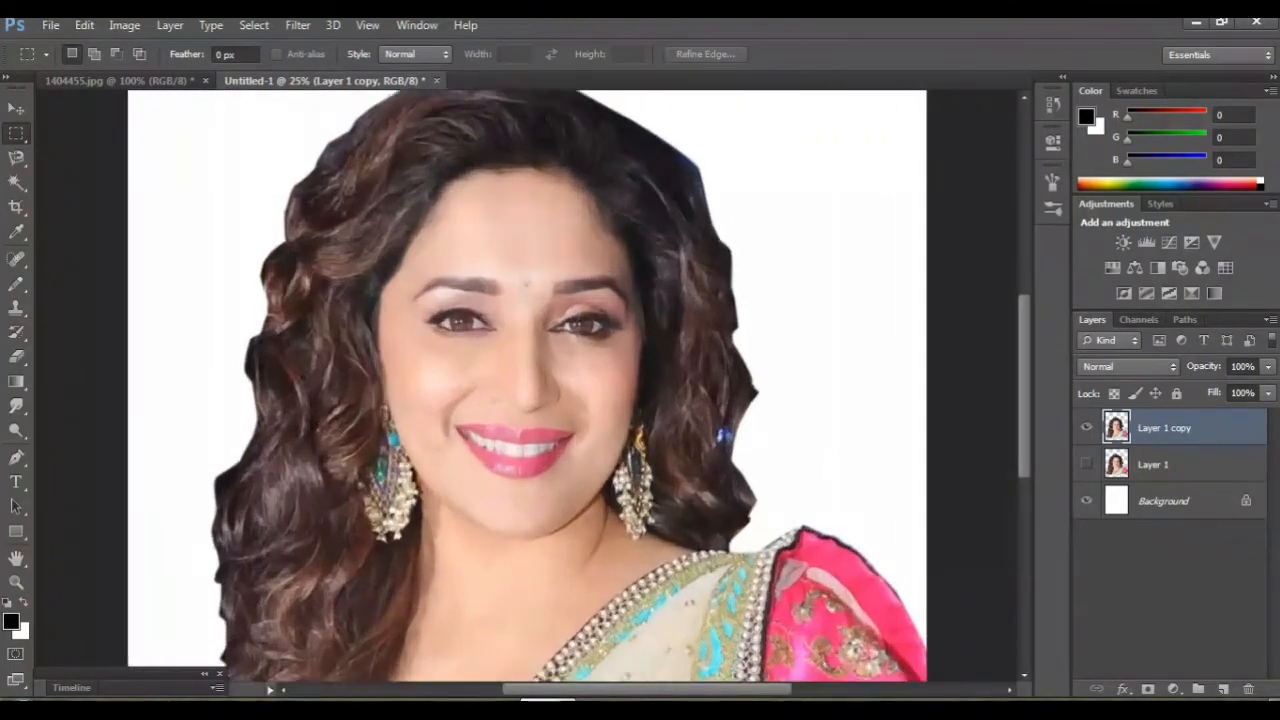
{"action": "key", "text": "ctrl+plus"}
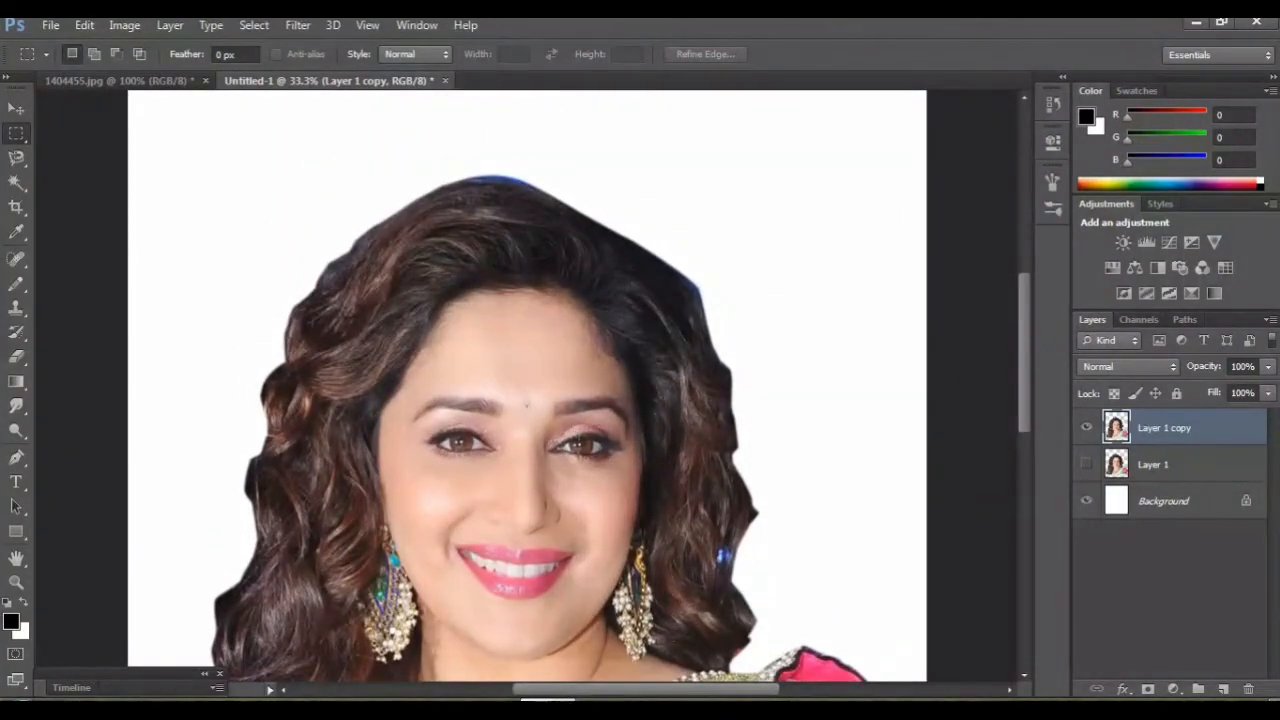
{"action": "left_click", "coordinate": [297, 25]}
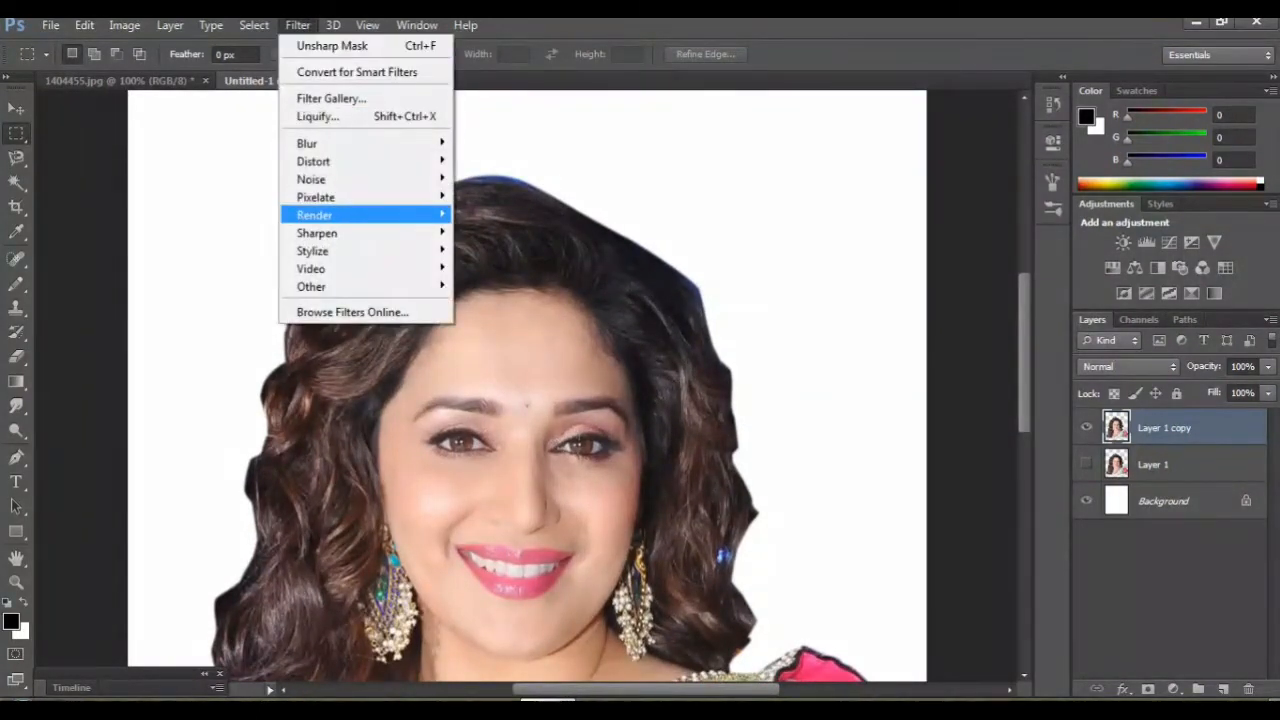
{"action": "mouse_move", "coordinate": [317, 233]}
{"action": "left_click", "coordinate": [506, 303]}
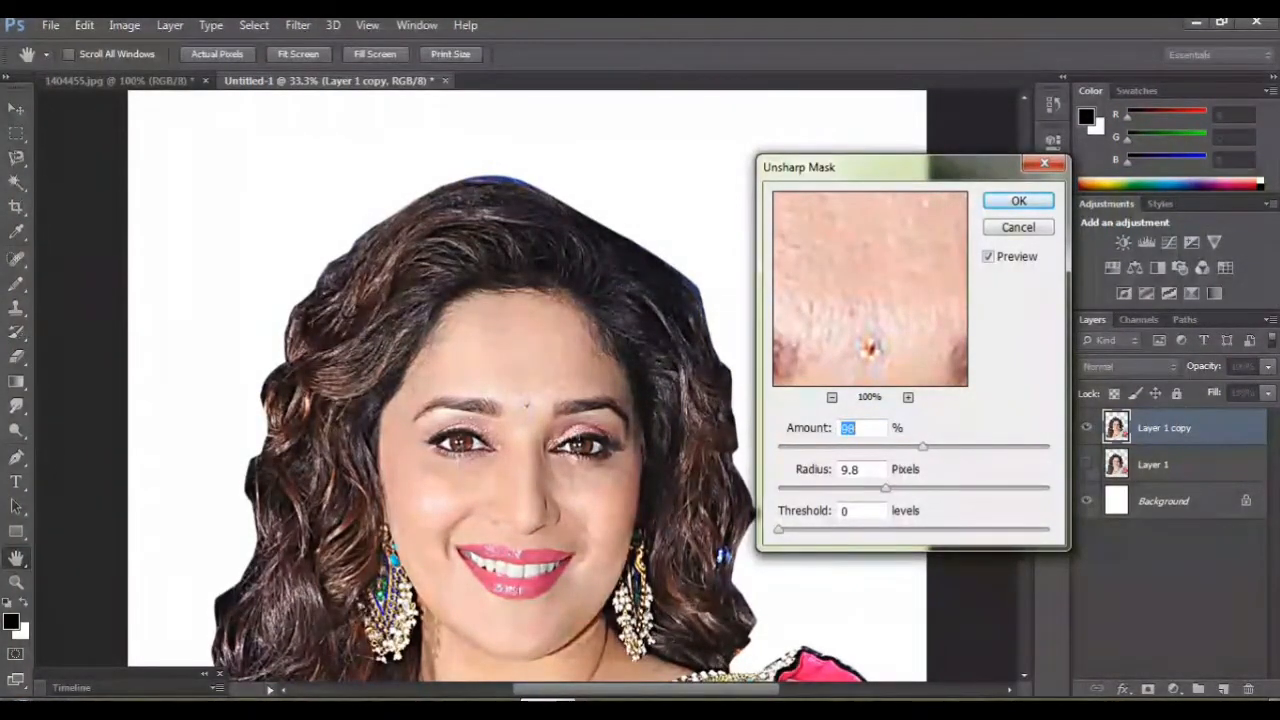
{"action": "key", "text": "Return"}
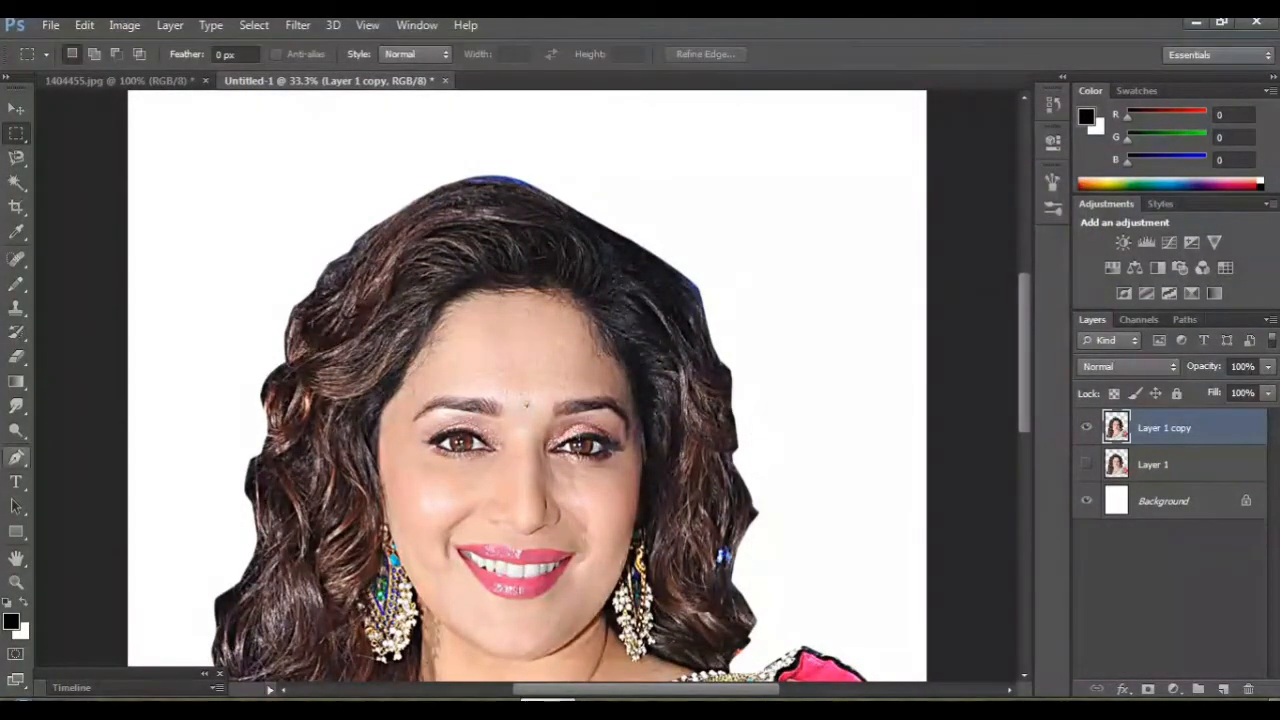
Smooth the forehead skin and hairline with the Smudge tool in Luminosity mode, using size 70 and 50% strength.
{"action": "left_click", "coordinate": [16, 406]}
{"action": "left_click", "coordinate": [82, 438]}
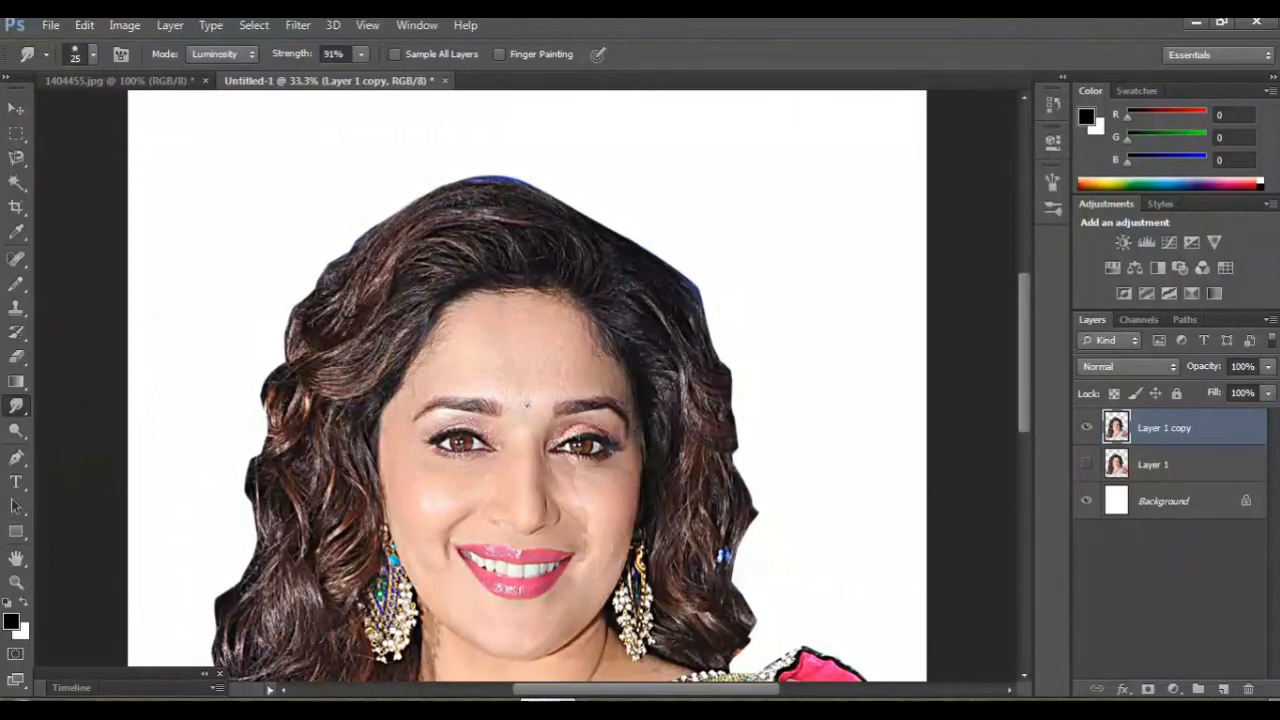
{"action": "key", "text": "ctrl+plus"}
{"action": "key", "text": "ctrl+plus"}
{"action": "key", "text": "ctrl+plus"}
{"action": "key", "text": "bracketleft"}
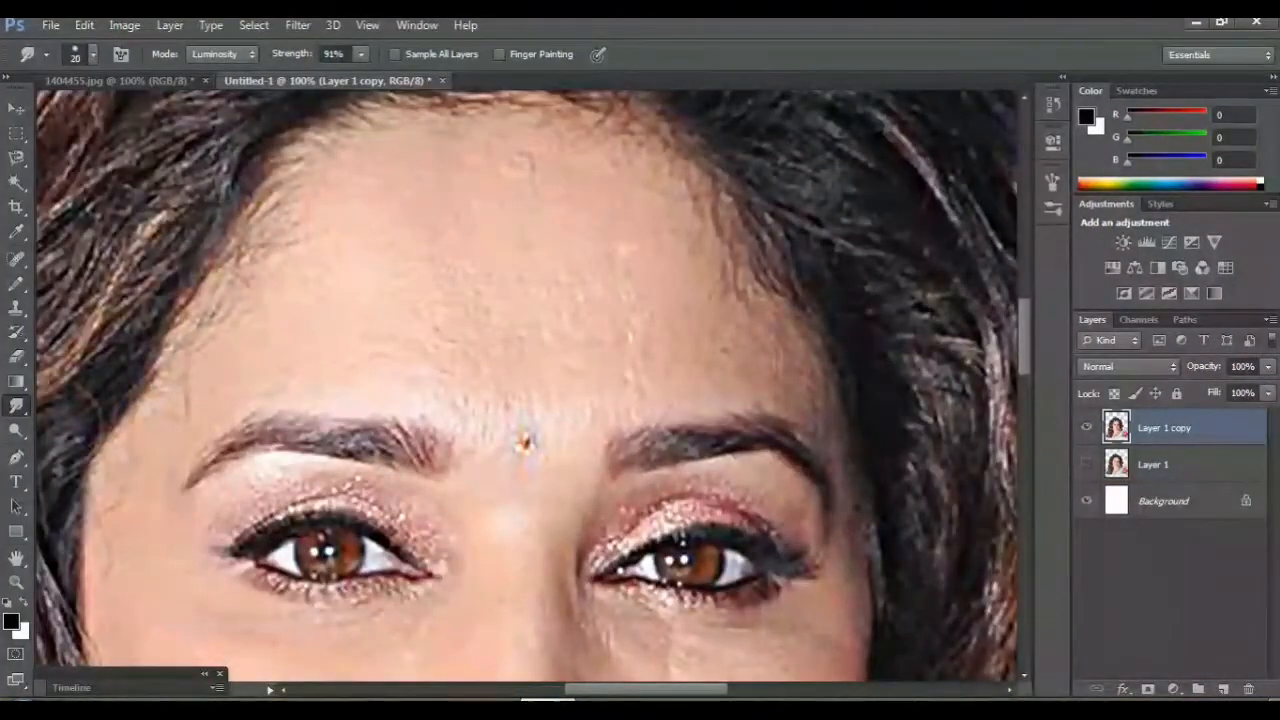
{"action": "scroll", "coordinate": [526, 385], "scroll_direction": "up", "scroll_amount": 1}
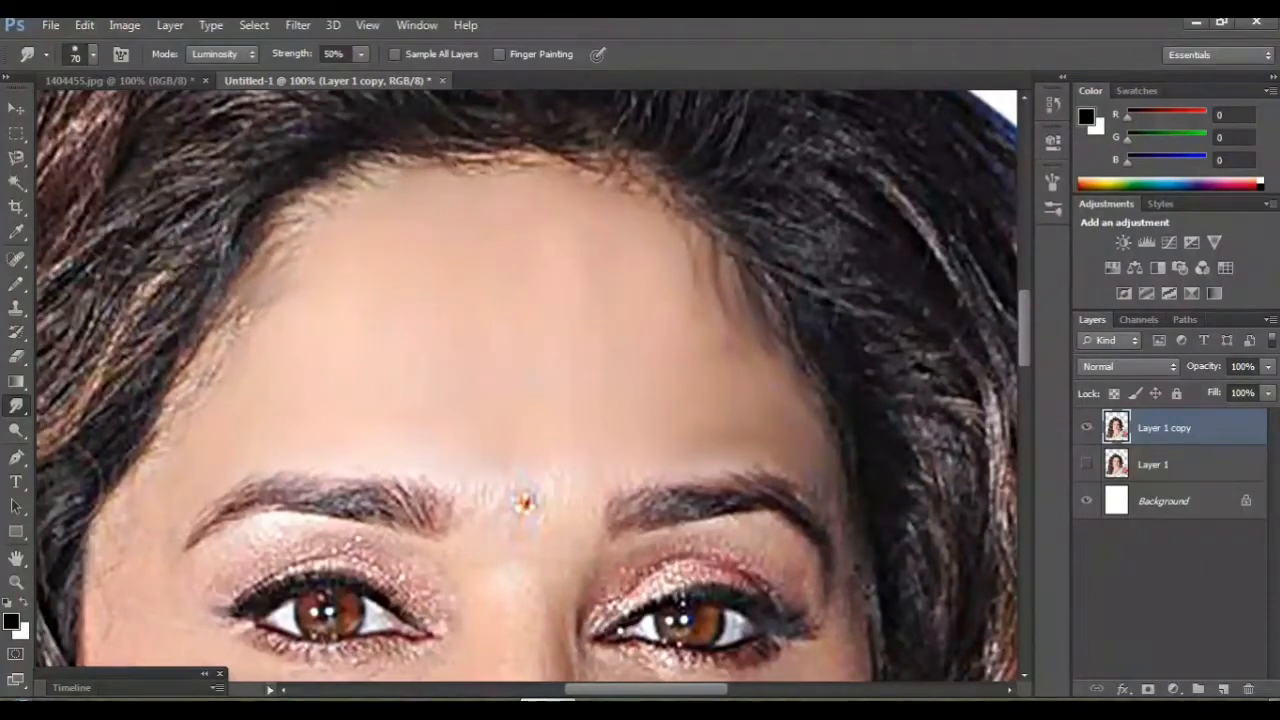
{"action": "mouse_move", "coordinate": [262, 252]}
{"action": "left_mouse_down"}
{"action": "mouse_move", "coordinate": [314, 200]}
{"action": "mouse_move", "coordinate": [390, 162]}
{"action": "left_mouse_up"}
{"action": "scroll", "coordinate": [526, 385], "scroll_direction": "down", "scroll_amount": 2}
{"action": "left_click_drag", "start_coordinate": [195, 298], "coordinate": [240, 240]}
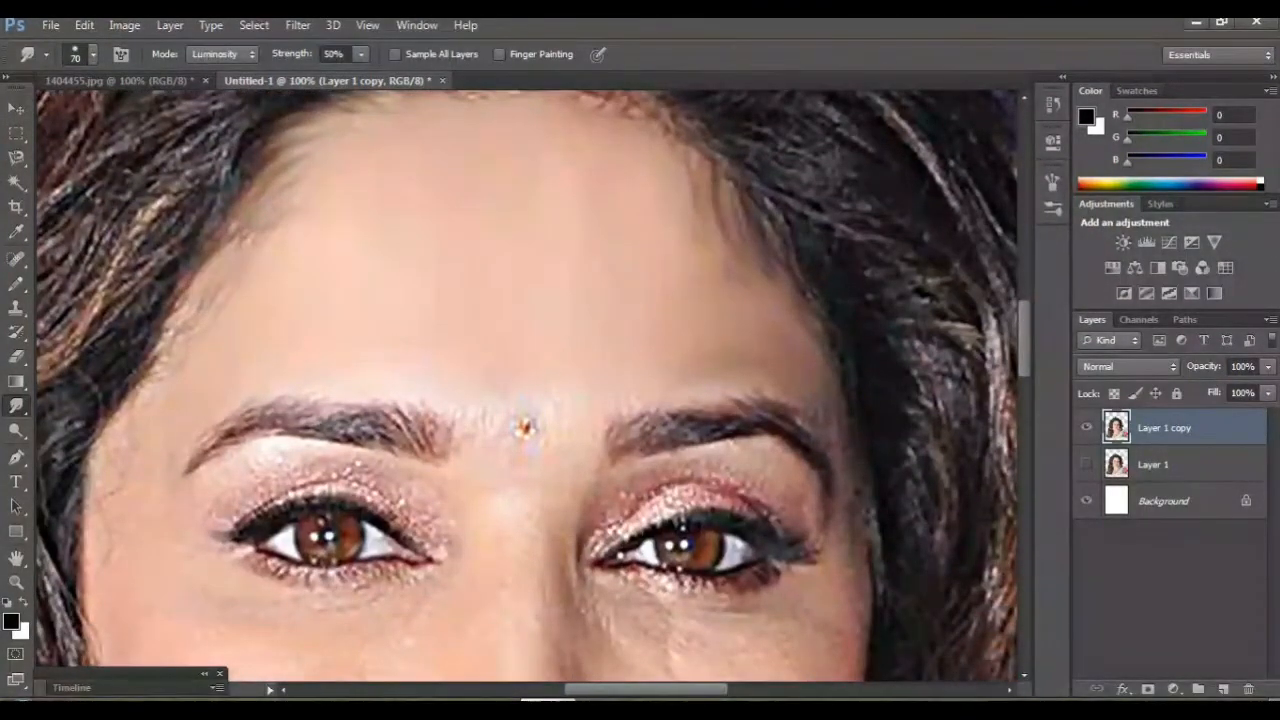
Smudge away the bindi and smooth the skin between the eyebrows and at the temple beside them.
{"action": "scroll", "coordinate": [526, 385], "scroll_direction": "down", "scroll_amount": 2}
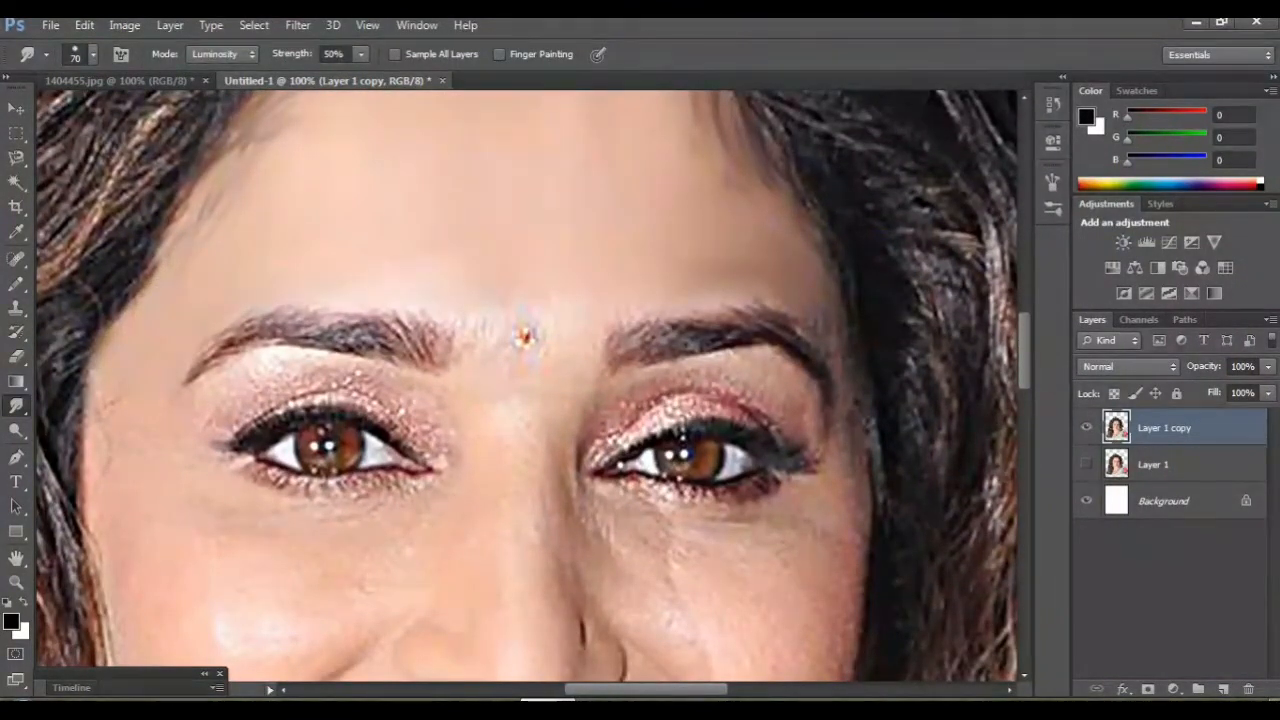
{"action": "scroll", "coordinate": [526, 385], "scroll_direction": "down", "scroll_amount": 1}
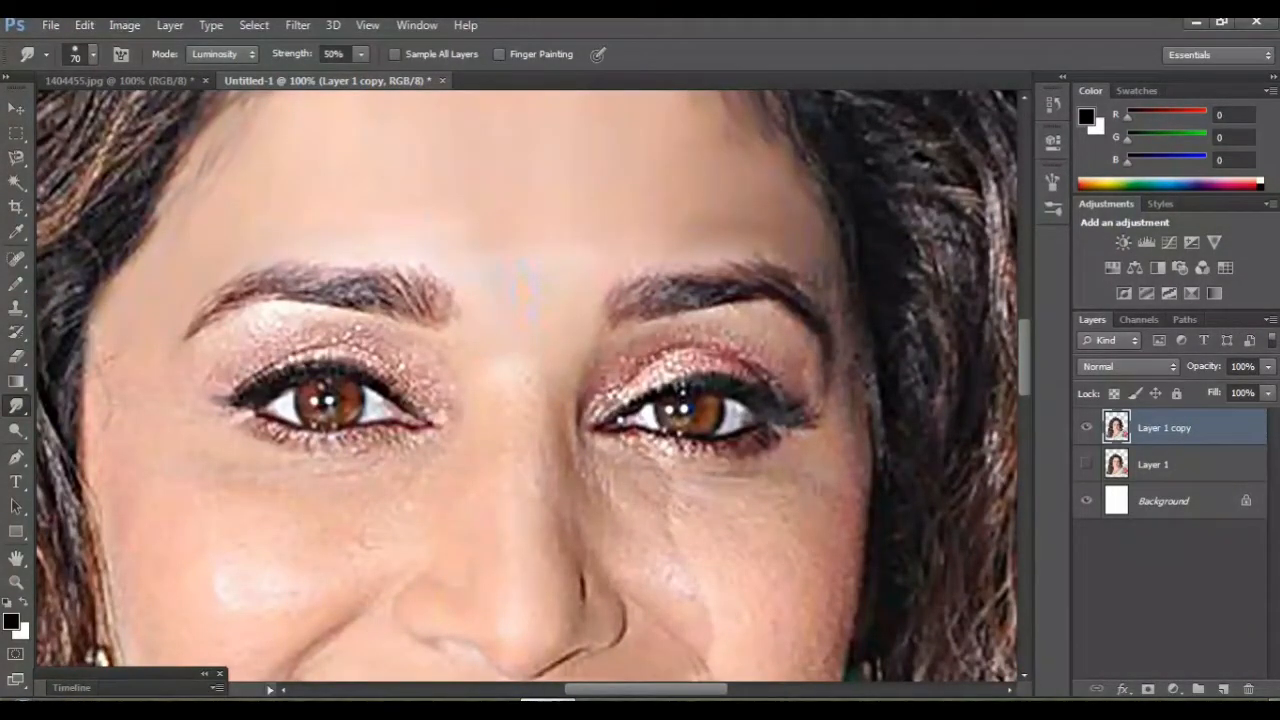
{"action": "scroll", "coordinate": [526, 385], "scroll_direction": "up", "scroll_amount": 2}
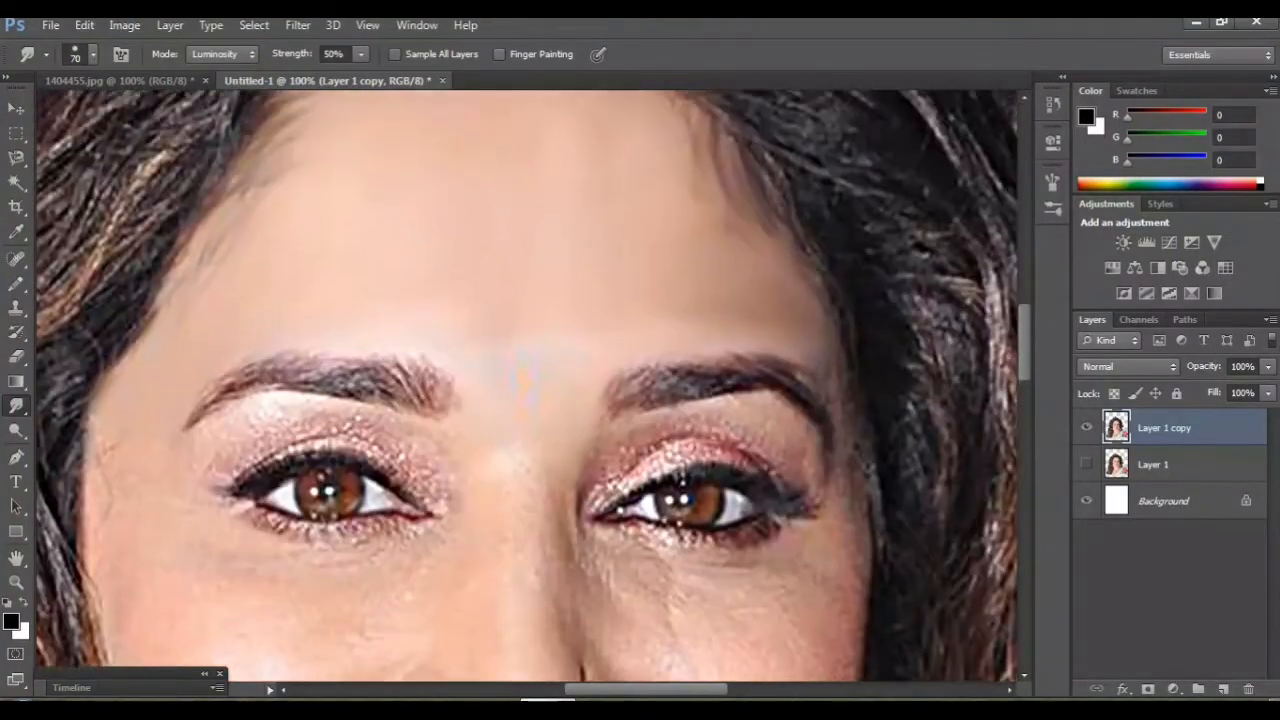
{"action": "scroll", "coordinate": [526, 385], "scroll_direction": "up", "scroll_amount": 1}
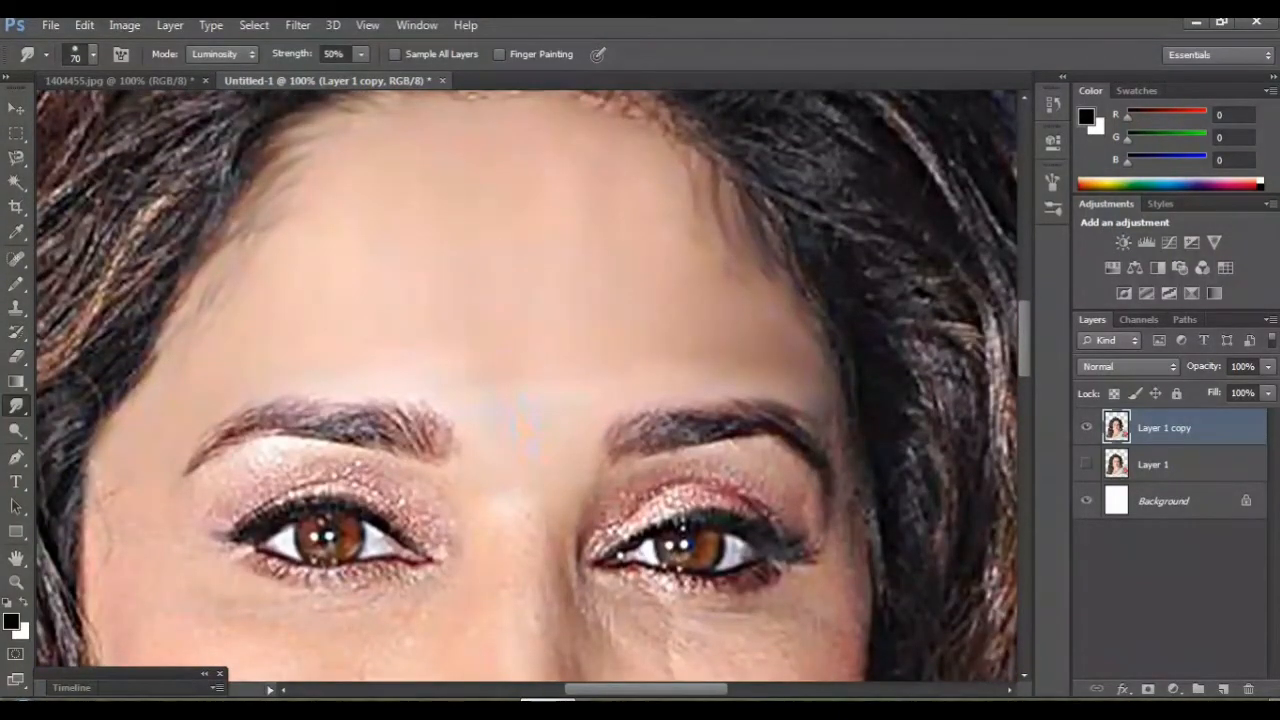
Blend the hairs of the woman's right eyebrow into soft, painted strokes from its inner end to its tail, using Smudge size 60.
{"action": "key", "text": "ctrl+plus"}
{"action": "scroll", "coordinate": [526, 385], "scroll_direction": "left", "scroll_amount": 4}
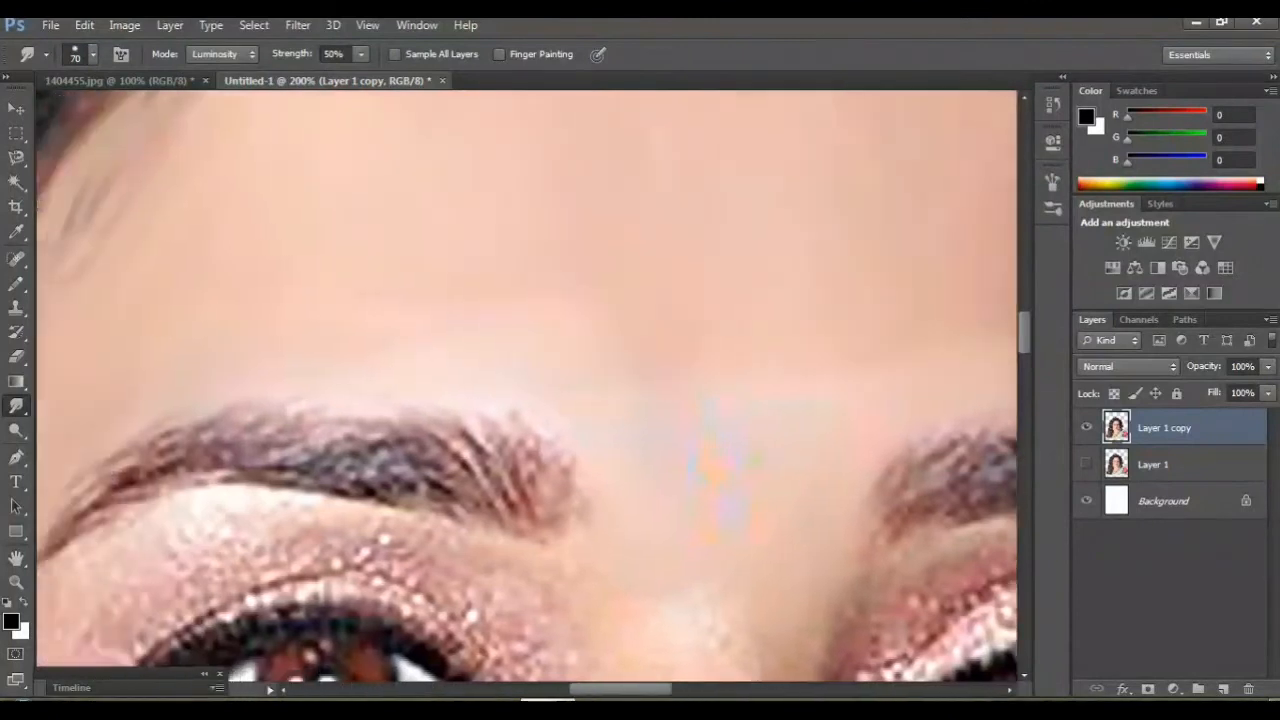
{"action": "scroll", "coordinate": [526, 385], "scroll_direction": "left", "scroll_amount": 2}
{"action": "scroll", "coordinate": [526, 385], "scroll_direction": "down", "scroll_amount": 2}
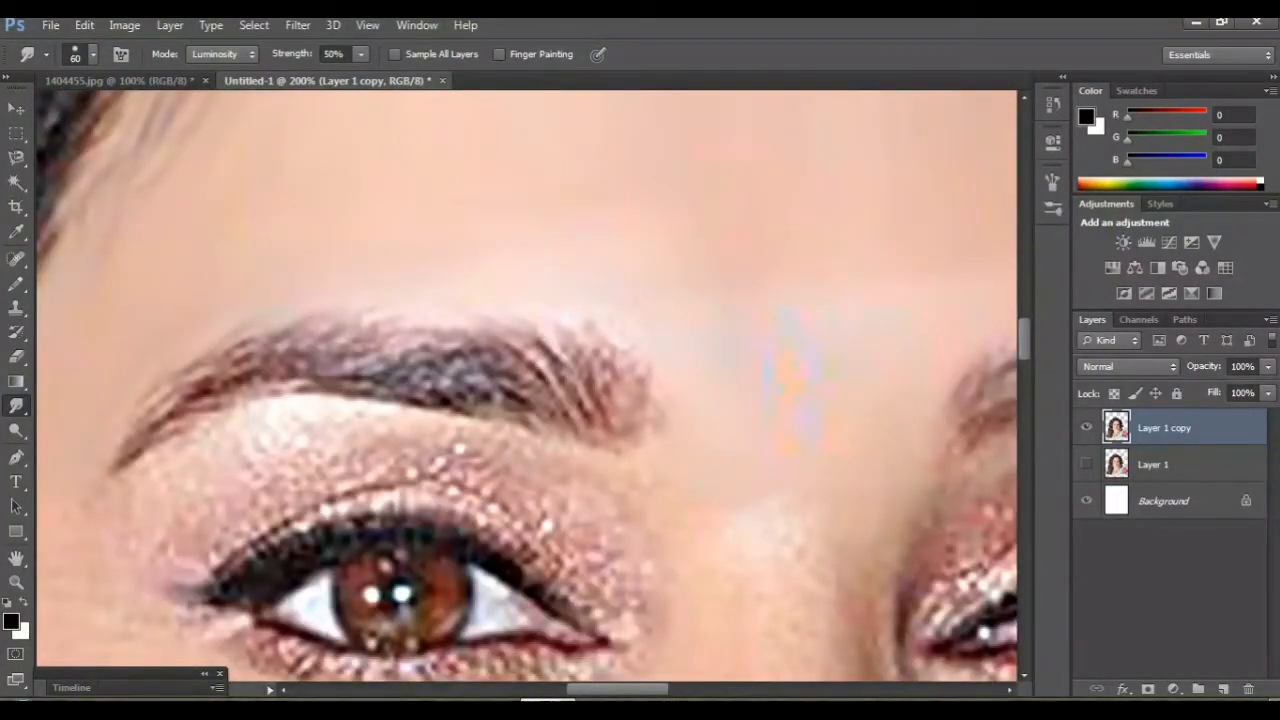
{"action": "mouse_move", "coordinate": [586, 388]}
{"action": "left_mouse_down"}
{"action": "mouse_move", "coordinate": [546, 348]}
{"action": "mouse_move", "coordinate": [566, 356]}
{"action": "mouse_move", "coordinate": [548, 332]}
{"action": "left_mouse_up"}
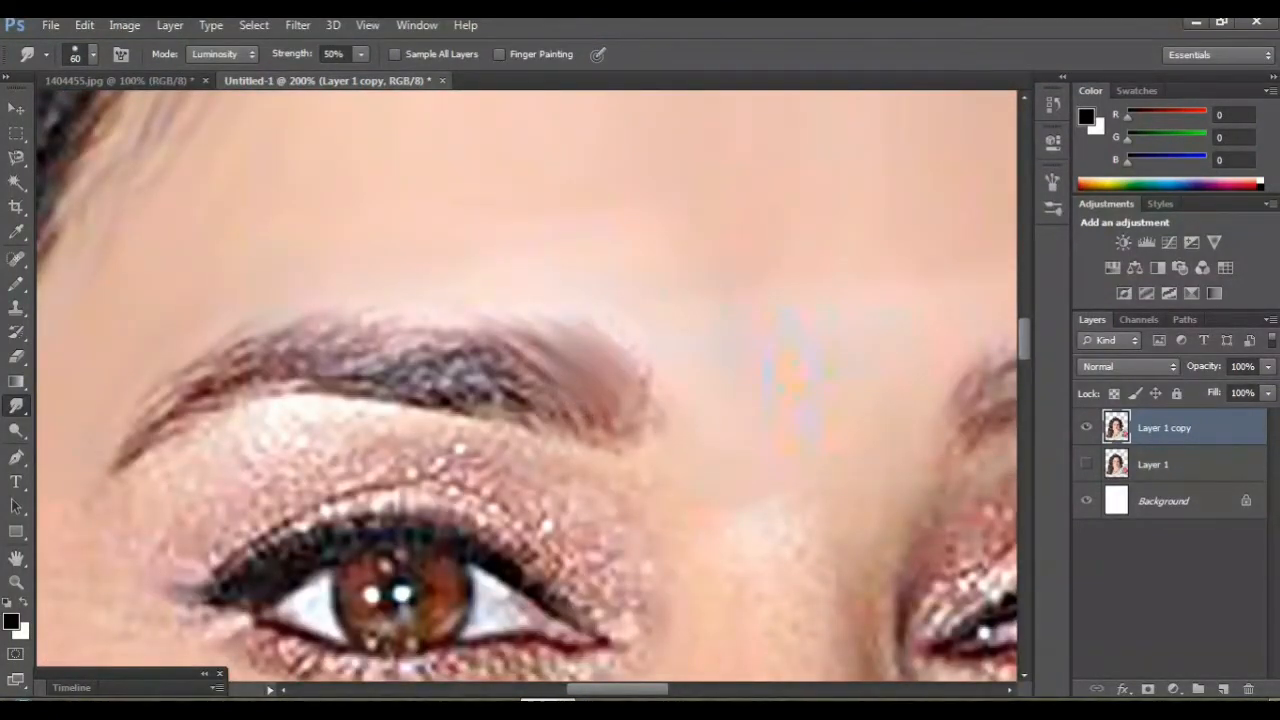
{"action": "left_click_drag", "start_coordinate": [566, 420], "coordinate": [466, 342]}
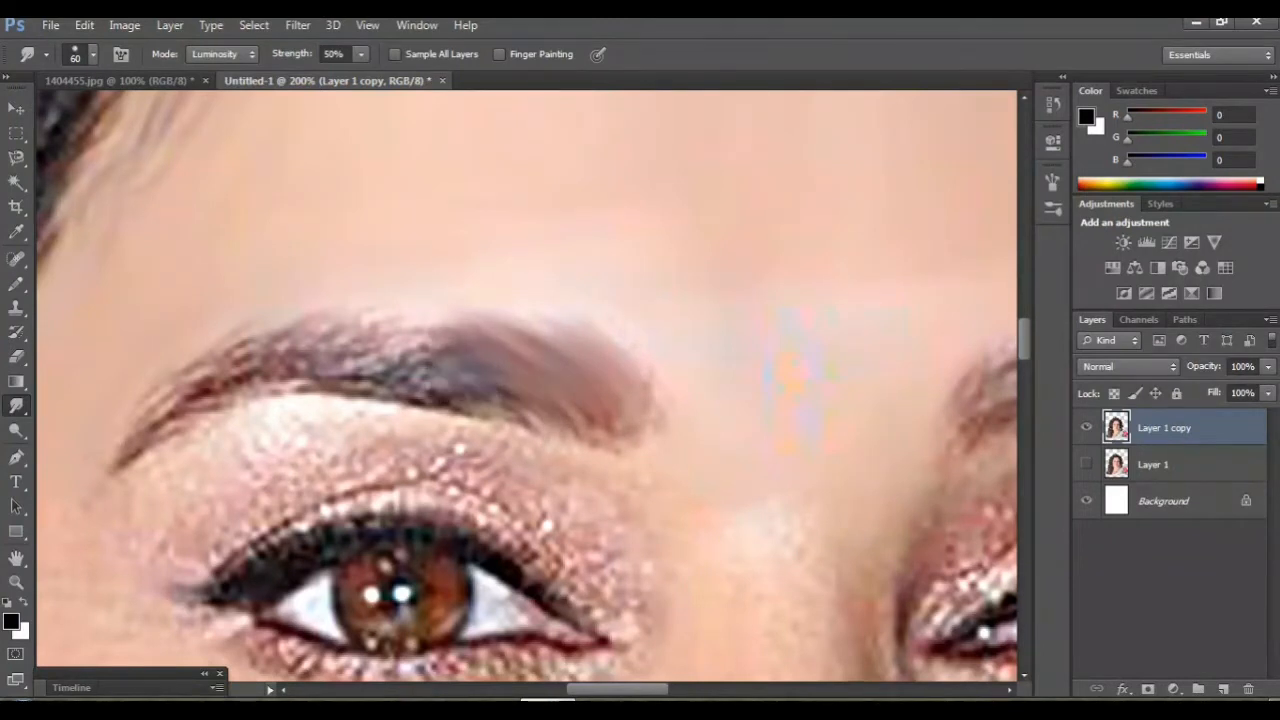
{"action": "left_click_drag", "start_coordinate": [486, 396], "coordinate": [322, 334]}
{"action": "left_click_drag", "start_coordinate": [488, 410], "coordinate": [420, 380]}
{"action": "mouse_move", "coordinate": [300, 345]}
{"action": "left_mouse_down"}
{"action": "mouse_move", "coordinate": [160, 415]}
{"action": "mouse_move", "coordinate": [125, 460]}
{"action": "left_mouse_up"}
Smooth the glittery eyelid, lash lines and under-eye skin of the woman's right eye, reducing the Smudge brush to size 45.
{"action": "left_click_drag", "start_coordinate": [566, 492], "coordinate": [602, 555]}
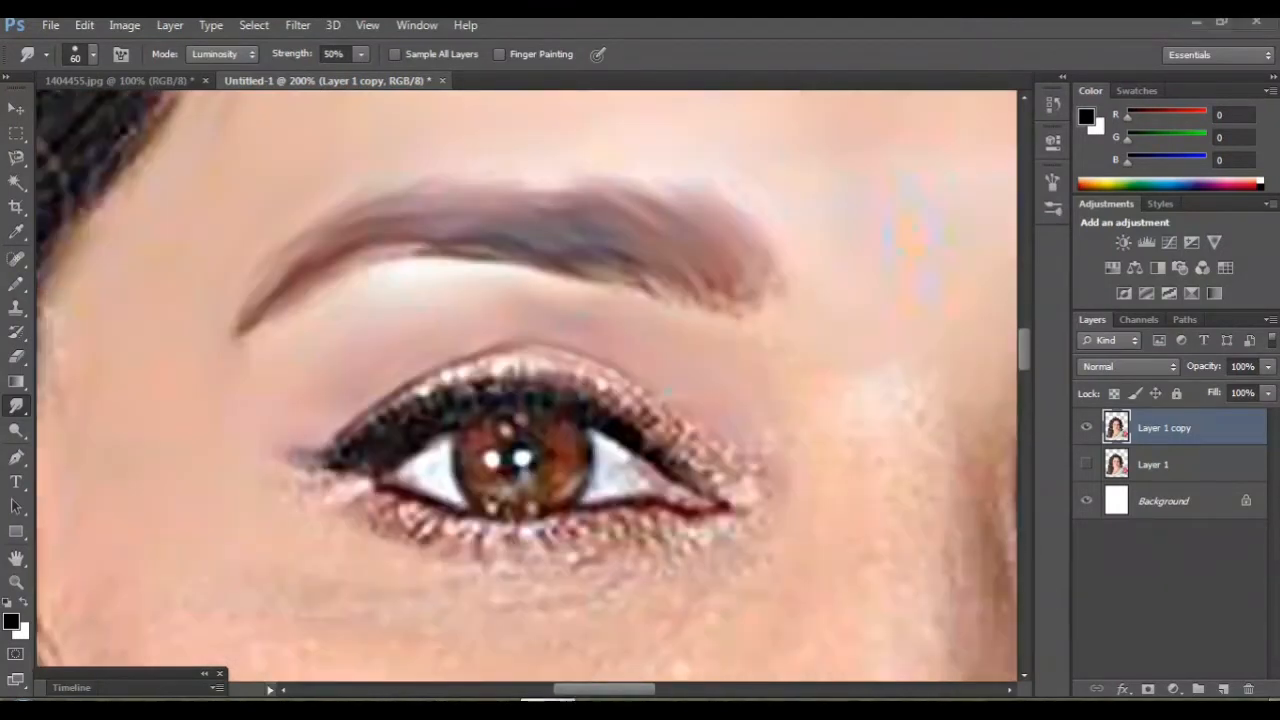
{"action": "mouse_move", "coordinate": [505, 370]}
{"action": "left_mouse_down"}
{"action": "mouse_move", "coordinate": [565, 372]}
{"action": "mouse_move", "coordinate": [632, 398]}
{"action": "mouse_move", "coordinate": [750, 490]}
{"action": "left_mouse_up"}
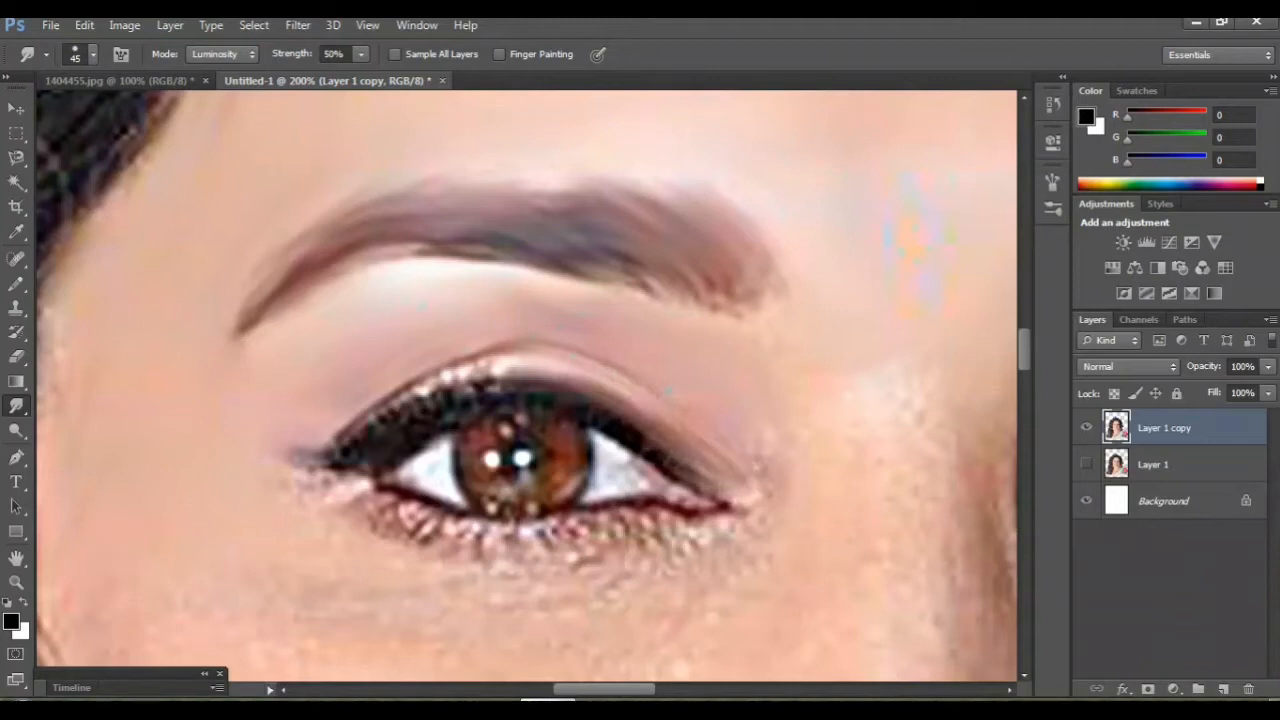
{"action": "mouse_move", "coordinate": [505, 362]}
{"action": "left_mouse_down"}
{"action": "mouse_move", "coordinate": [300, 458]}
{"action": "mouse_move", "coordinate": [585, 482]}
{"action": "mouse_move", "coordinate": [695, 470]}
{"action": "mouse_move", "coordinate": [745, 448]}
{"action": "left_mouse_up"}
{"action": "scroll", "coordinate": [526, 386], "scroll_direction": "down", "scroll_amount": 2}
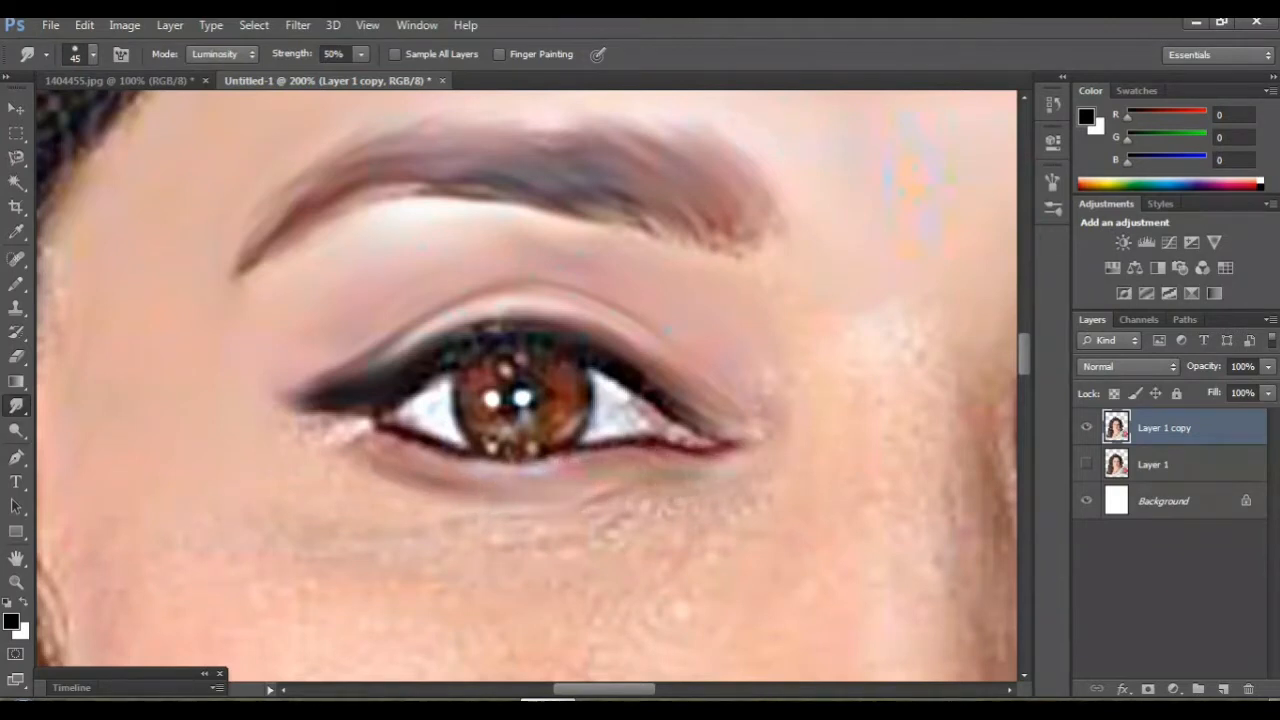
{"action": "scroll", "coordinate": [526, 386], "scroll_direction": "down", "scroll_amount": 2}
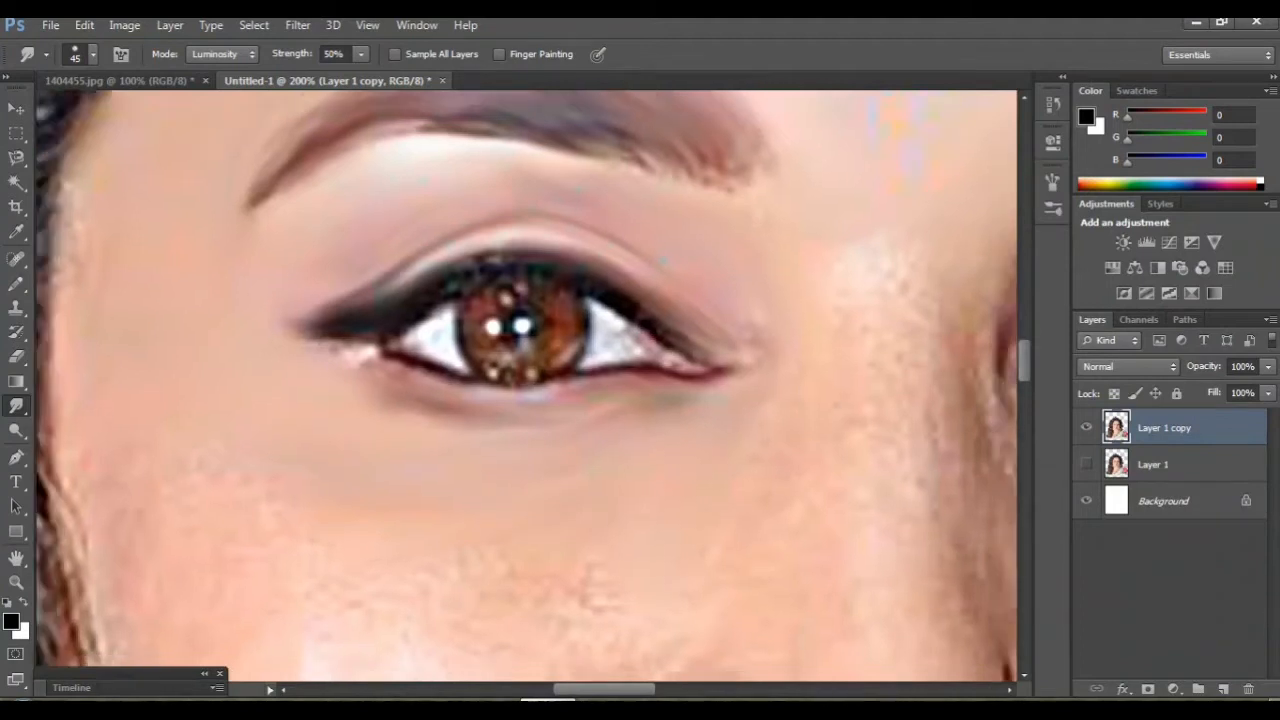
Smudge the woman's left eyebrow and smooth the glittery eyeshadow and upper lash line beneath it at size 45.
{"action": "key", "text": "ctrl+minus"}
{"action": "key", "text": "ctrl+minus"}
{"action": "scroll", "coordinate": [527, 386], "scroll_direction": "right", "scroll_amount": 3}
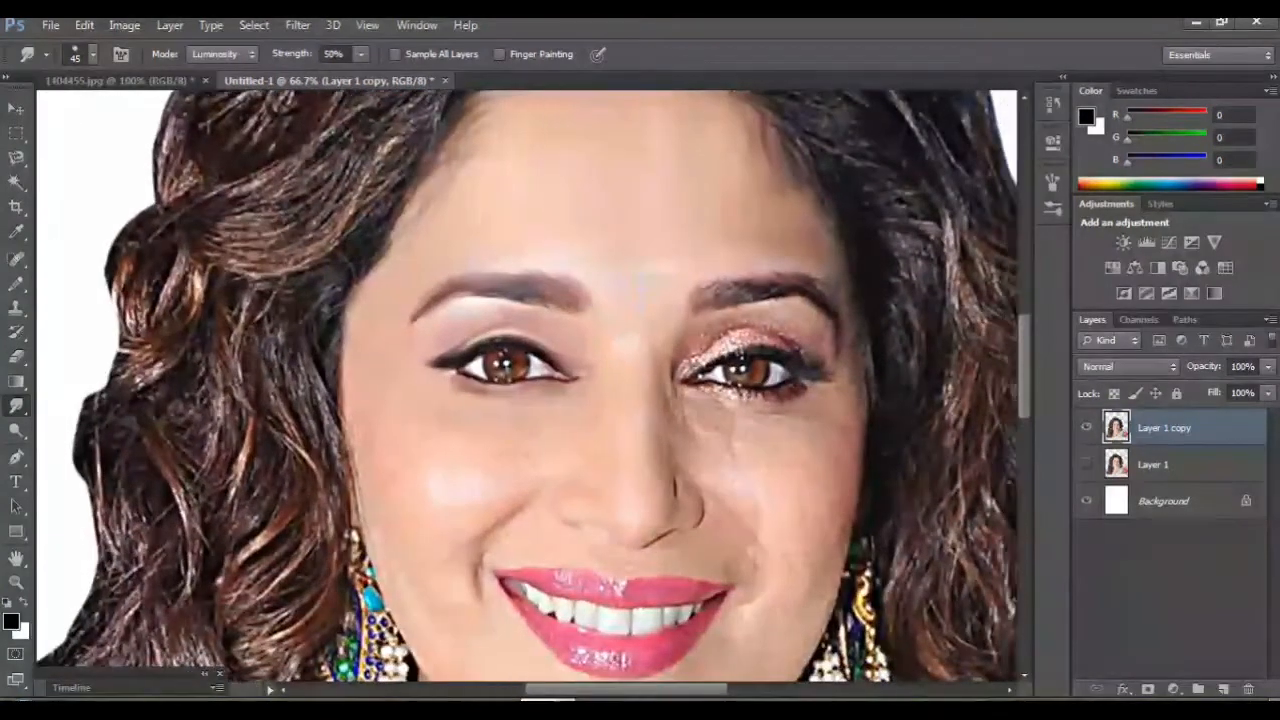
{"action": "key", "text": "ctrl+plus"}
{"action": "key", "text": "ctrl+plus"}
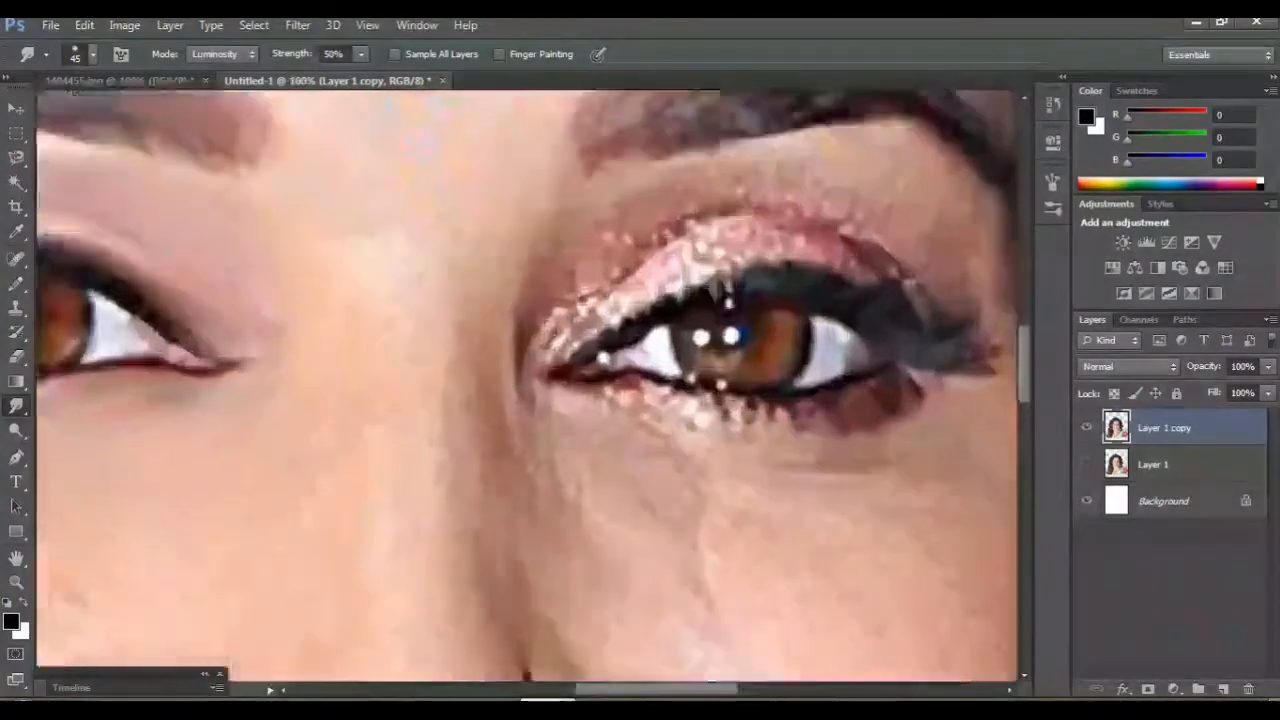
{"action": "scroll", "coordinate": [527, 386], "scroll_direction": "right", "scroll_amount": 4}
{"action": "scroll", "coordinate": [527, 386], "scroll_direction": "up", "scroll_amount": 4}
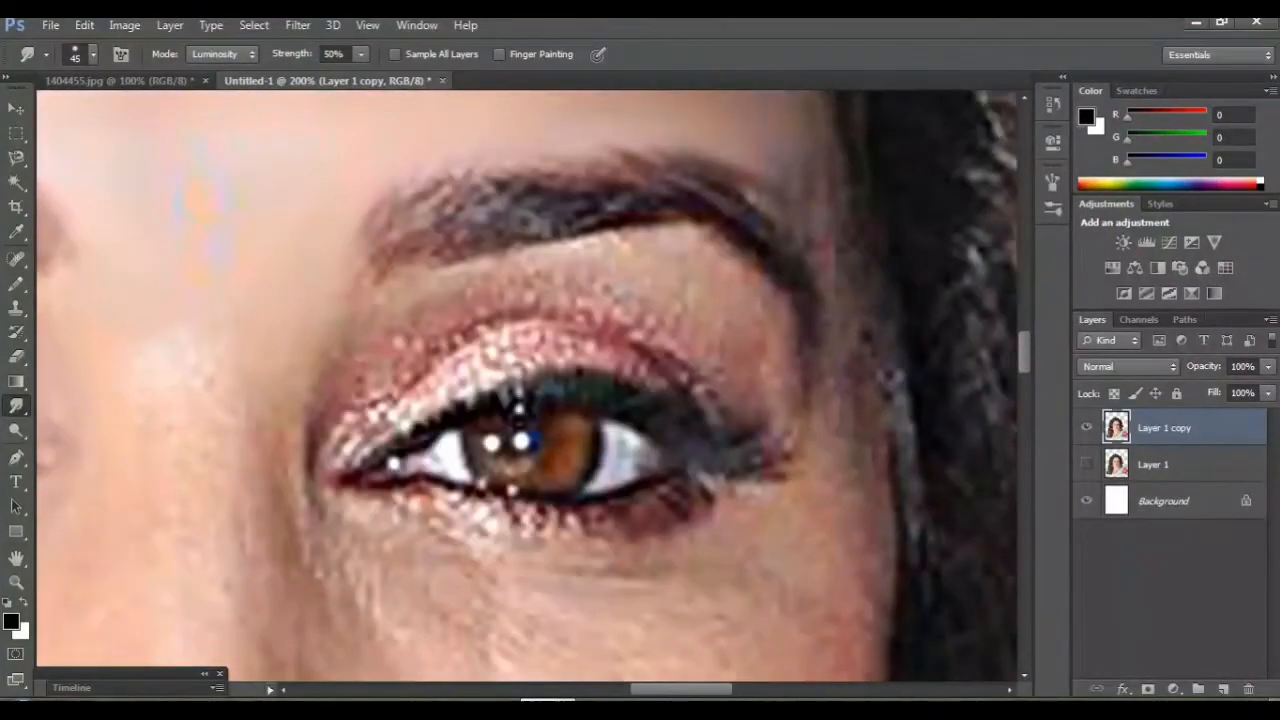
{"action": "mouse_move", "coordinate": [398, 294]}
{"action": "left_mouse_down"}
{"action": "mouse_move", "coordinate": [446, 230]}
{"action": "mouse_move", "coordinate": [488, 204]}
{"action": "left_mouse_up"}
{"action": "mouse_move", "coordinate": [474, 292]}
{"action": "left_mouse_down"}
{"action": "mouse_move", "coordinate": [548, 208]}
{"action": "mouse_move", "coordinate": [552, 238]}
{"action": "mouse_move", "coordinate": [632, 212]}
{"action": "left_mouse_up"}
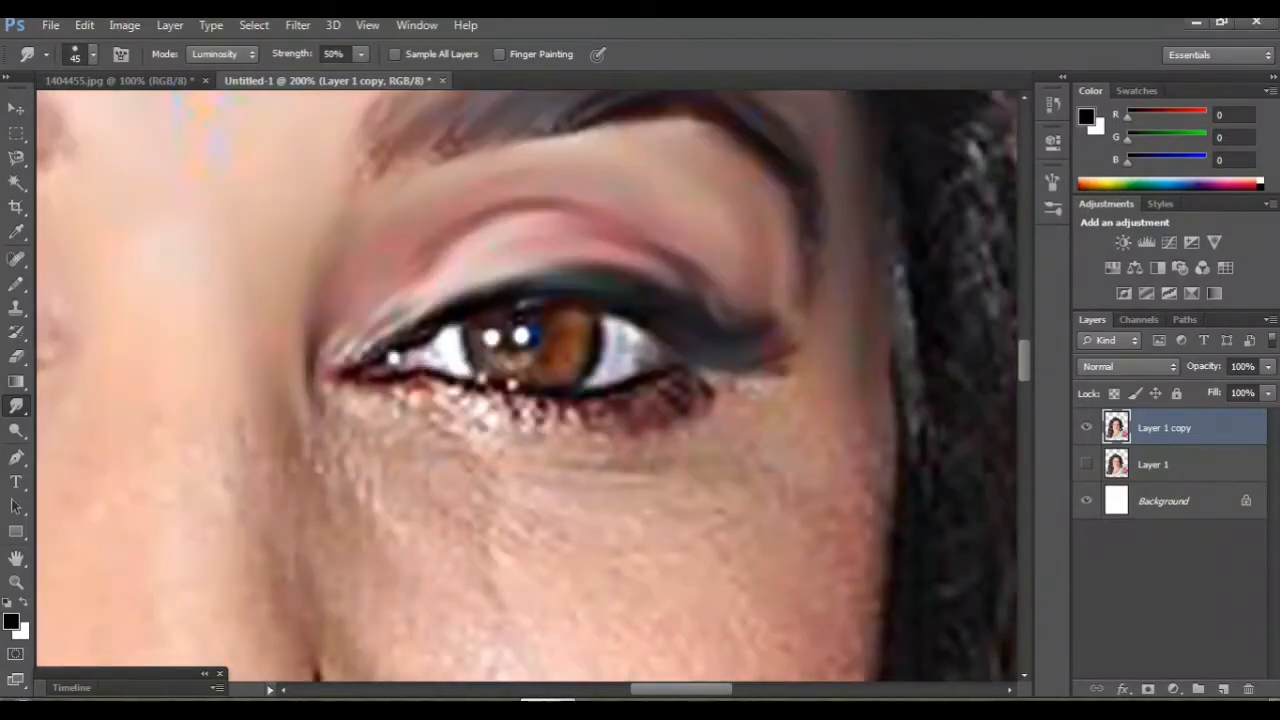
Smooth the lower lash line and the skin directly below the woman's left eye, out to the outer corner.
{"action": "left_click_drag", "start_coordinate": [458, 400], "coordinate": [318, 392]}
{"action": "mouse_move", "coordinate": [462, 410]}
{"action": "left_mouse_down"}
{"action": "mouse_move", "coordinate": [640, 420]}
{"action": "mouse_move", "coordinate": [715, 395]}
{"action": "mouse_move", "coordinate": [795, 390]}
{"action": "left_mouse_up"}
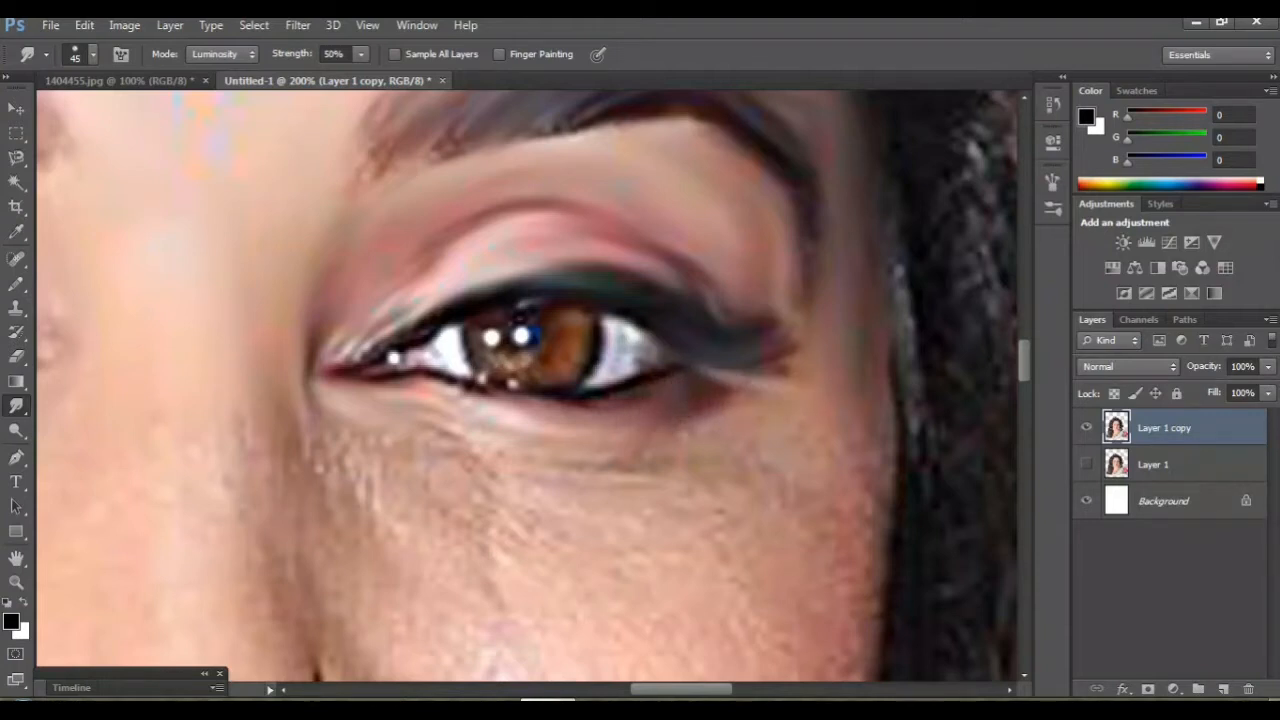
{"action": "scroll", "coordinate": [790, 370], "scroll_direction": "down", "scroll_amount": 3}
{"action": "mouse_move", "coordinate": [630, 368]}
{"action": "left_mouse_down"}
{"action": "mouse_move", "coordinate": [410, 355]}
{"action": "mouse_move", "coordinate": [445, 400]}
{"action": "mouse_move", "coordinate": [500, 430]}
{"action": "mouse_move", "coordinate": [645, 388]}
{"action": "left_mouse_up"}
{"action": "left_click_drag", "start_coordinate": [760, 390], "coordinate": [850, 340]}
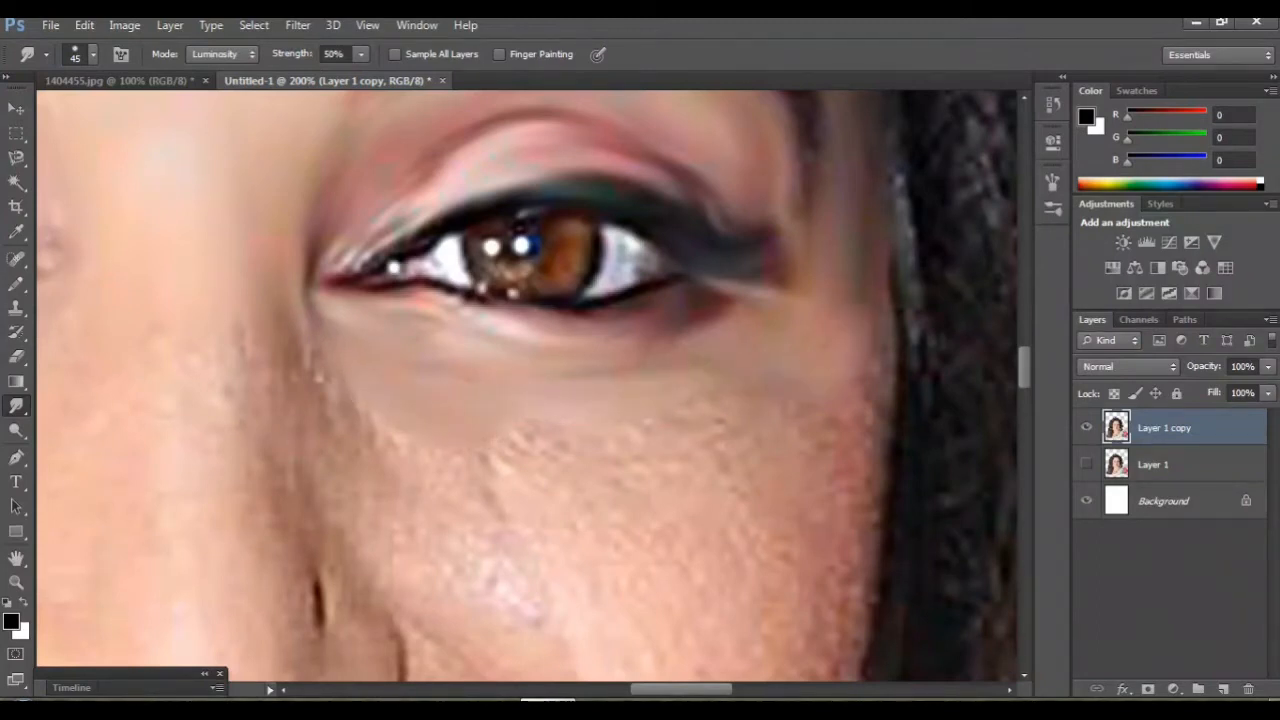
Smudge the bridge, tip and sides of the nose into smooth, even shading.
{"action": "key", "text": "ctrl+minus"}
{"action": "key", "text": "ctrl+minus"}
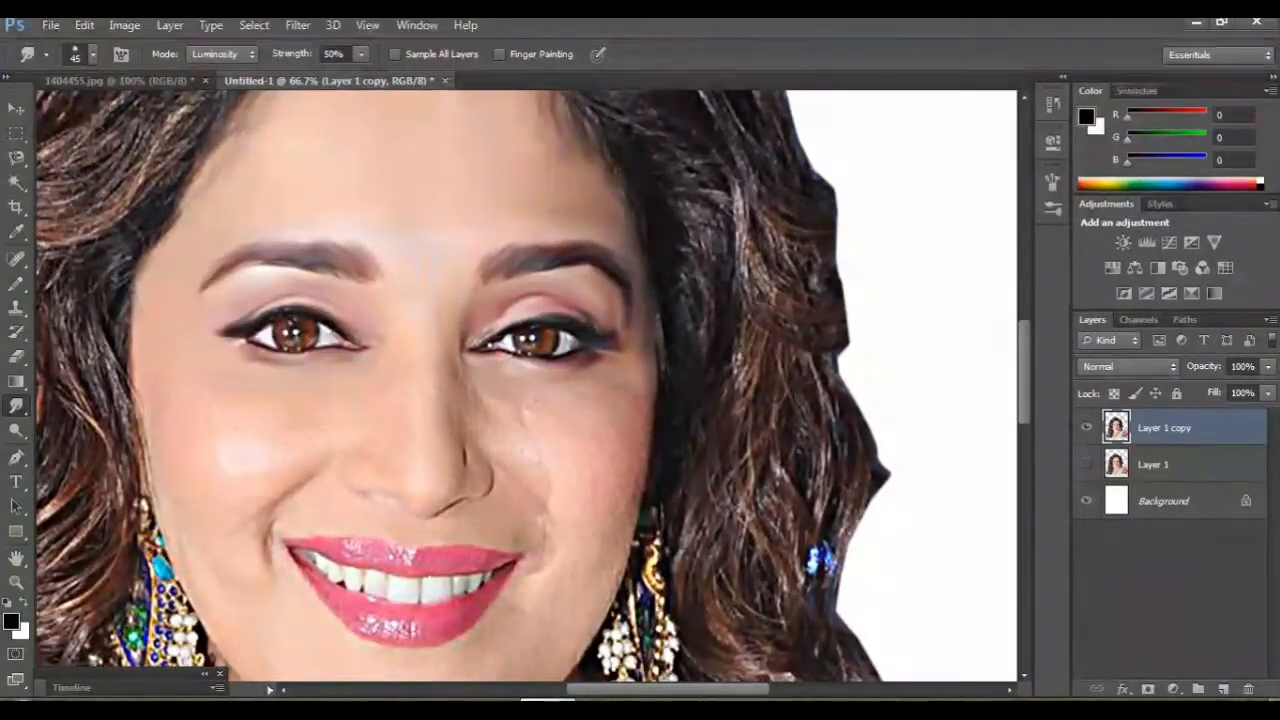
{"action": "key", "text": "ctrl+plus"}
{"action": "key", "text": "ctrl+plus"}
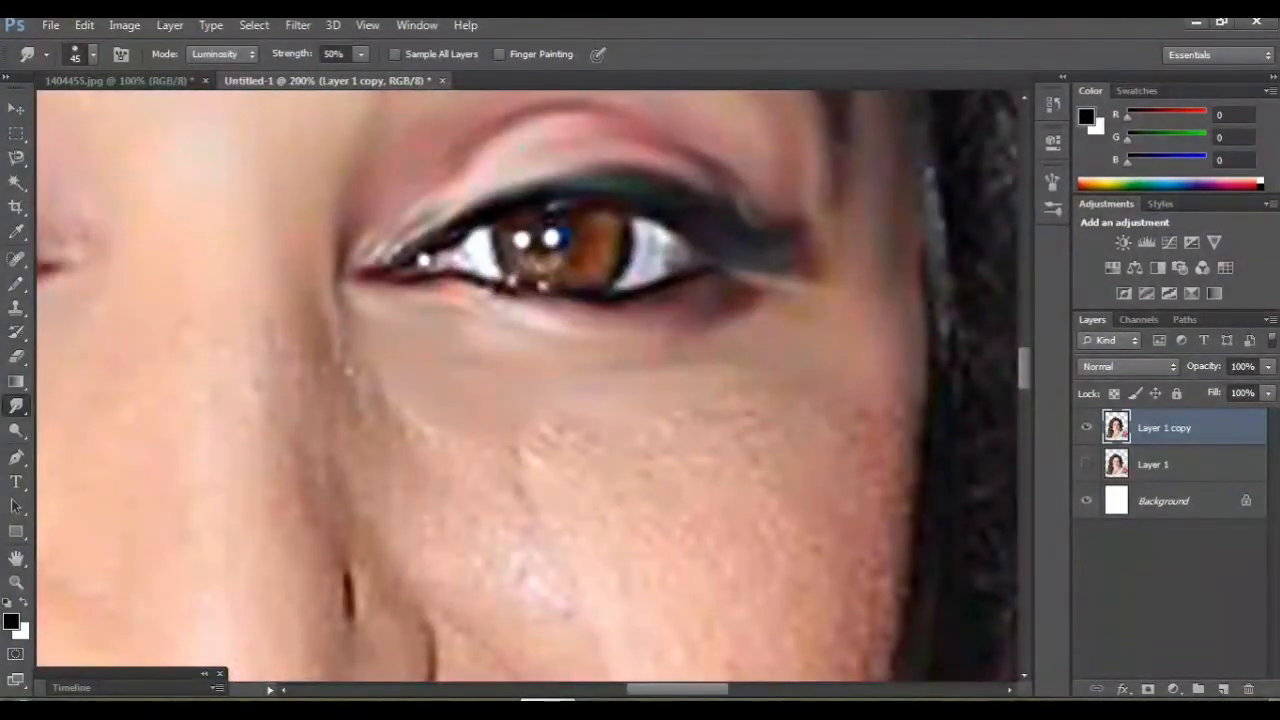
{"action": "scroll", "coordinate": [526, 386], "scroll_direction": "left", "scroll_amount": 3}
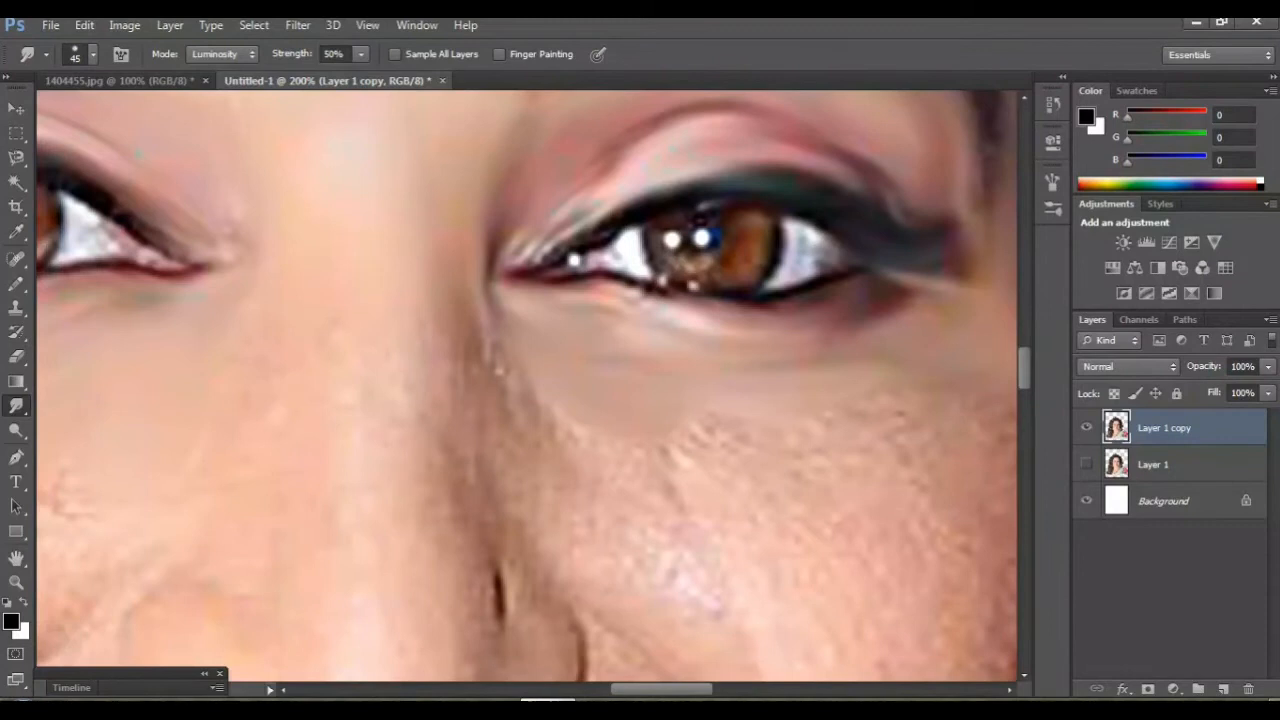
{"action": "scroll", "coordinate": [526, 386], "scroll_direction": "down", "scroll_amount": 5}
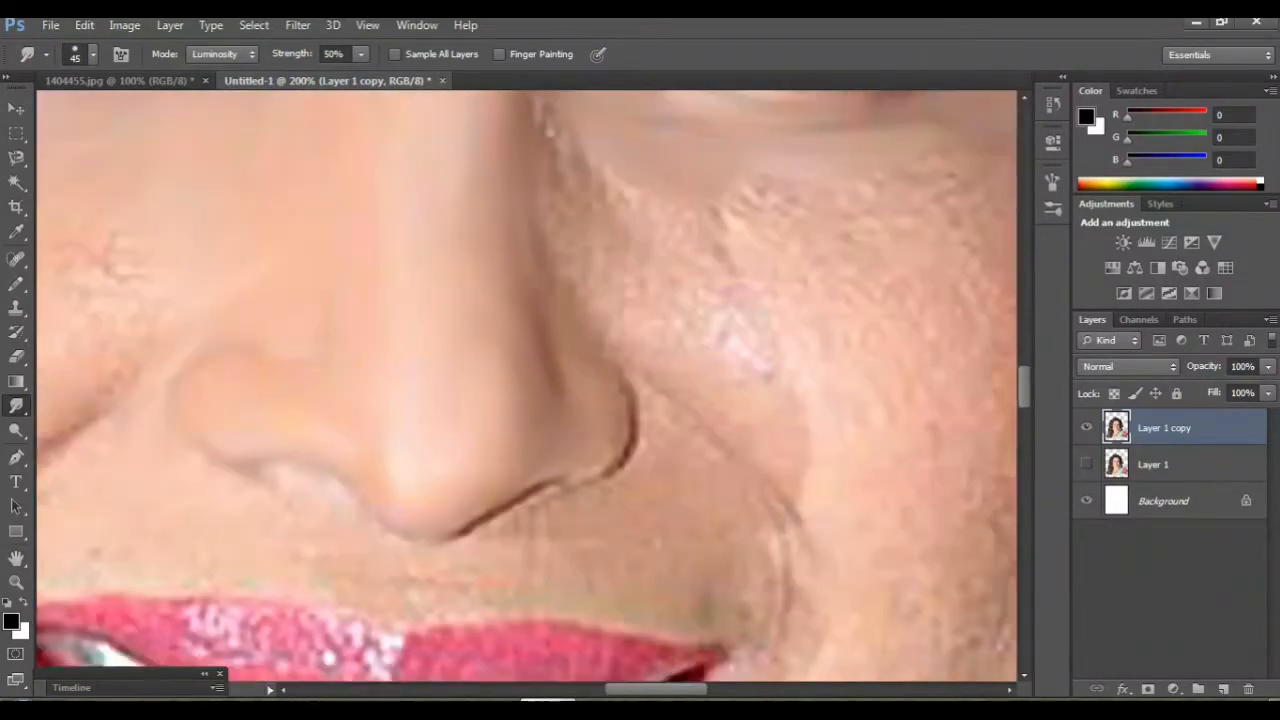
Smooth the woman's left cheek from beneath the eye down to the jaw edge, using Smudge size 50.
{"action": "key", "text": "ctrl+minus"}
{"action": "key", "text": "ctrl+minus"}
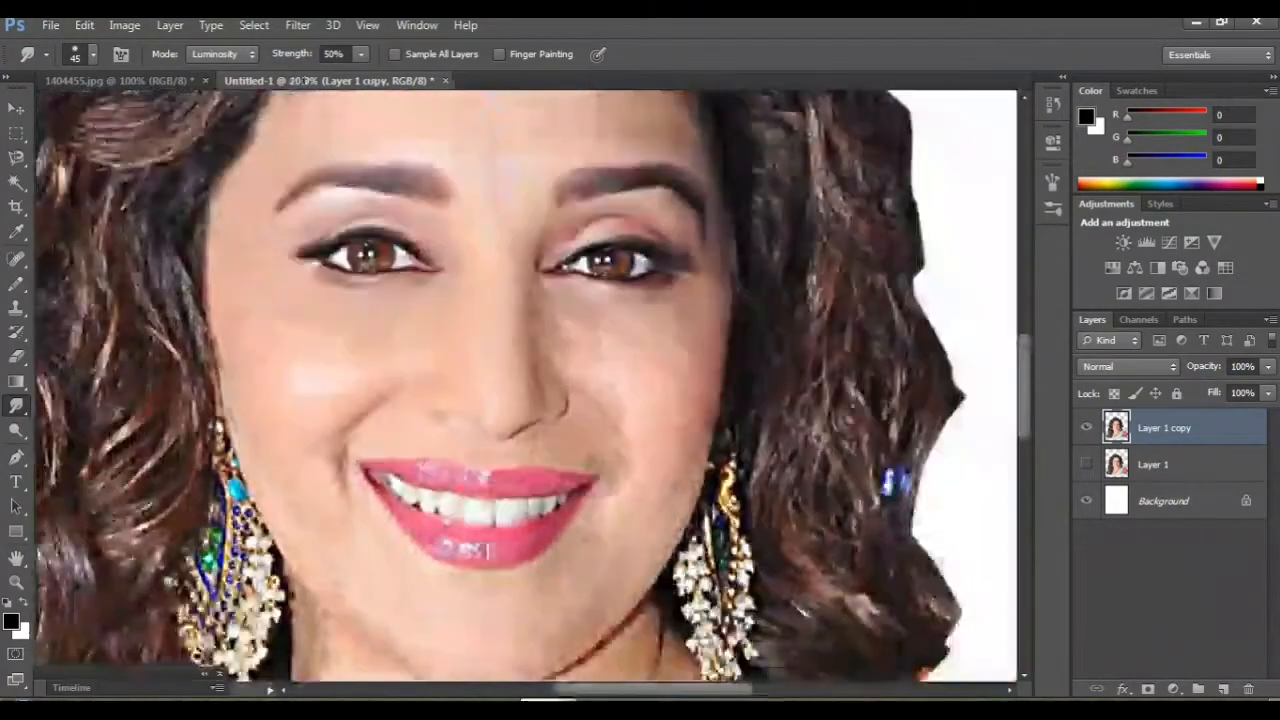
{"action": "key", "text": "ctrl+plus"}
{"action": "key", "text": "ctrl+plus"}
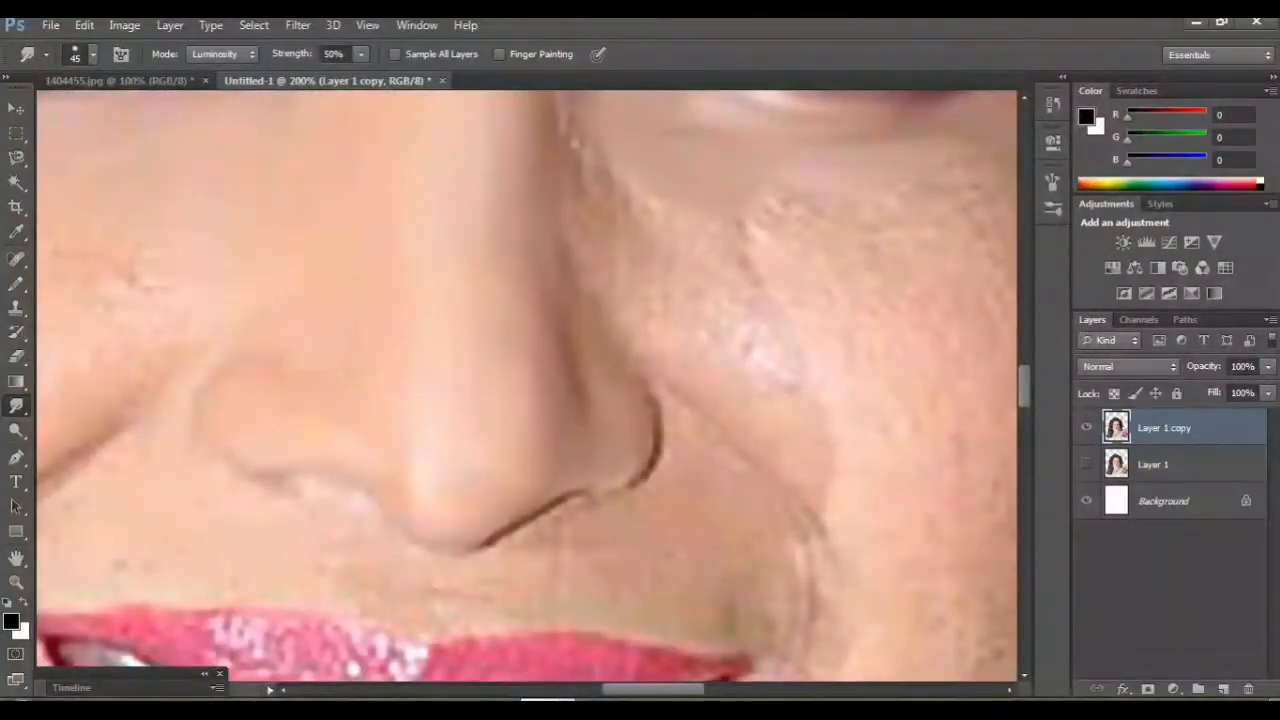
{"action": "scroll", "coordinate": [526, 386], "scroll_direction": "left", "scroll_amount": 2}
{"action": "scroll", "coordinate": [526, 386], "scroll_direction": "right", "scroll_amount": 6}
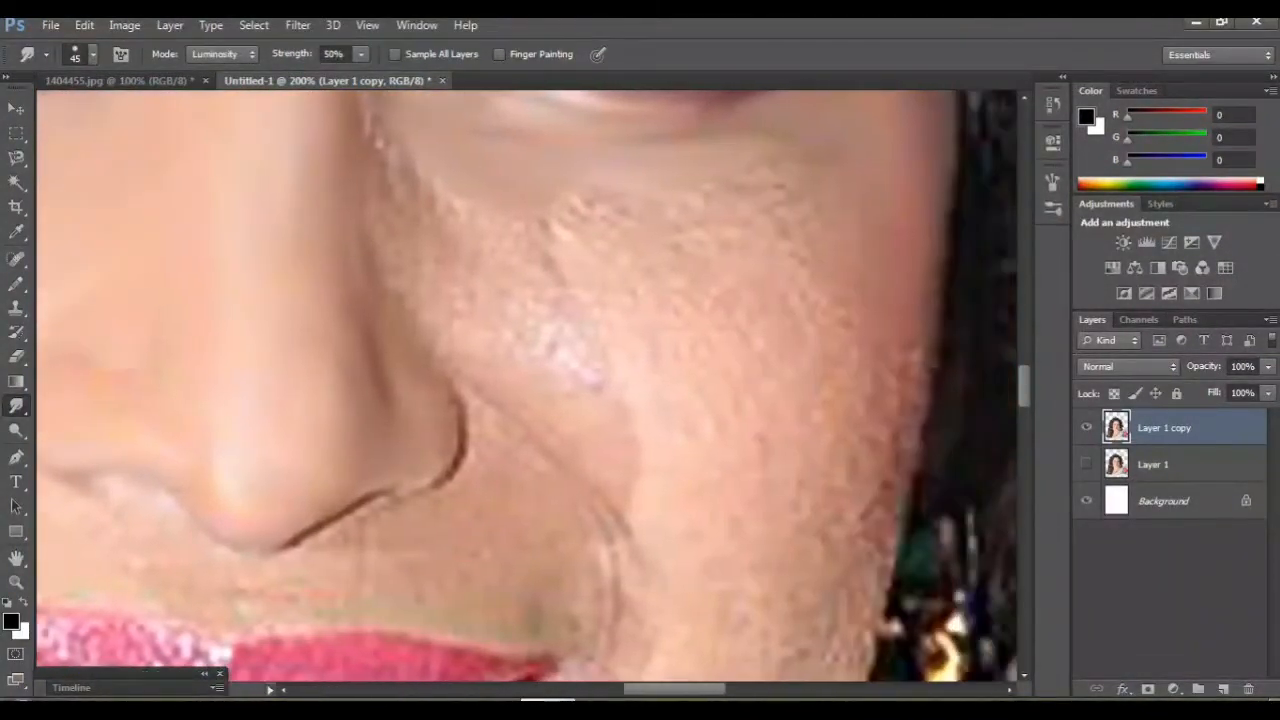
{"action": "scroll", "coordinate": [526, 386], "scroll_direction": "up", "scroll_amount": 2}
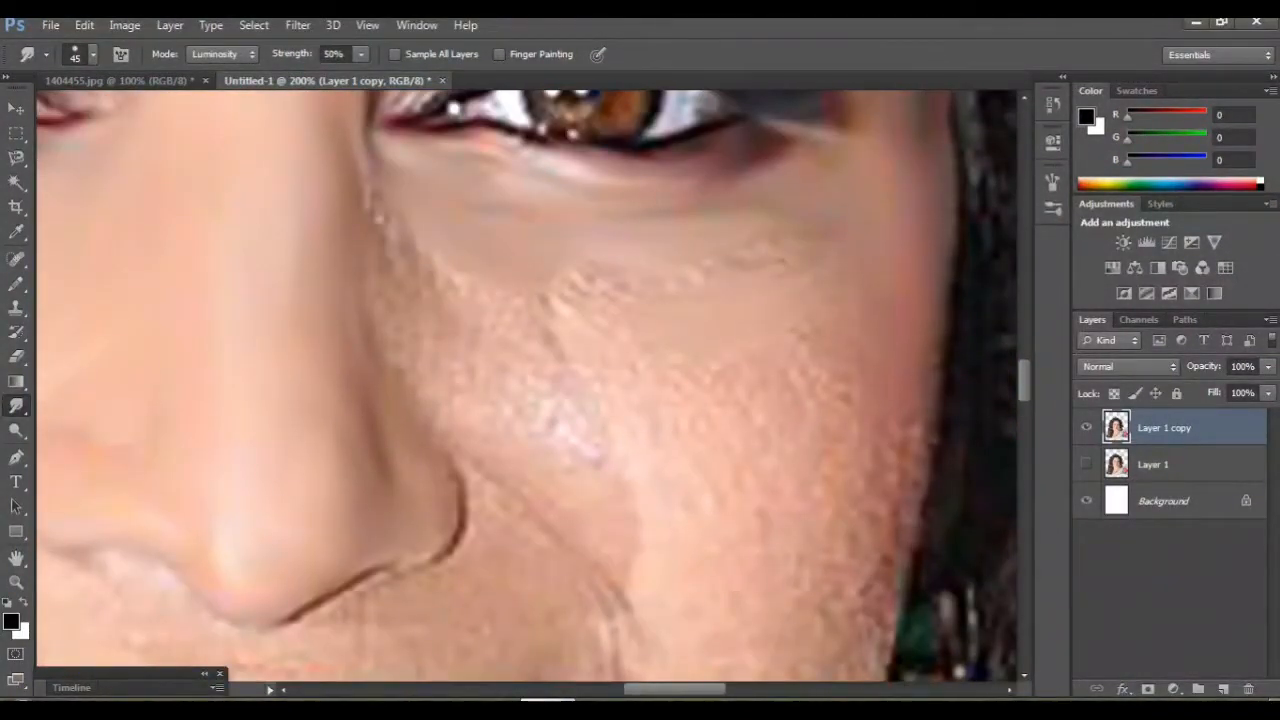
{"action": "key", "text": "ctrl+plus"}
{"action": "key", "text": "ctrl+minus"}
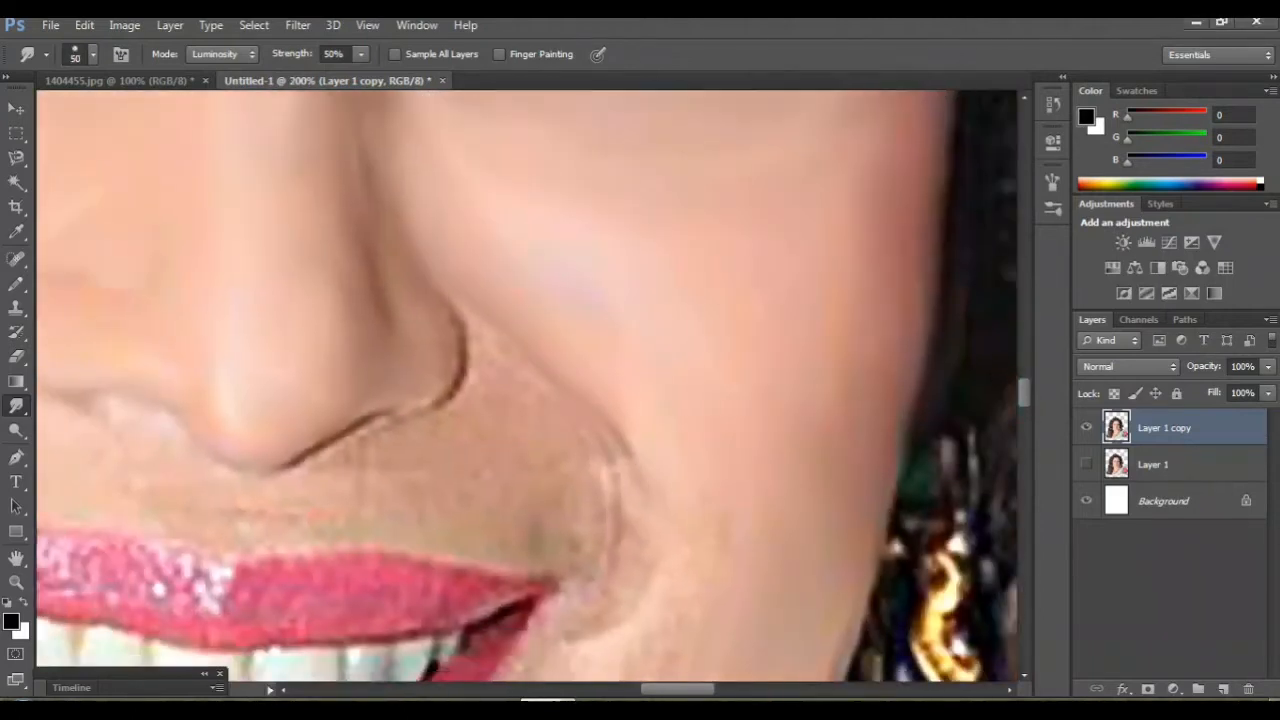
{"action": "scroll", "coordinate": [527, 386], "scroll_direction": "down", "scroll_amount": 3}
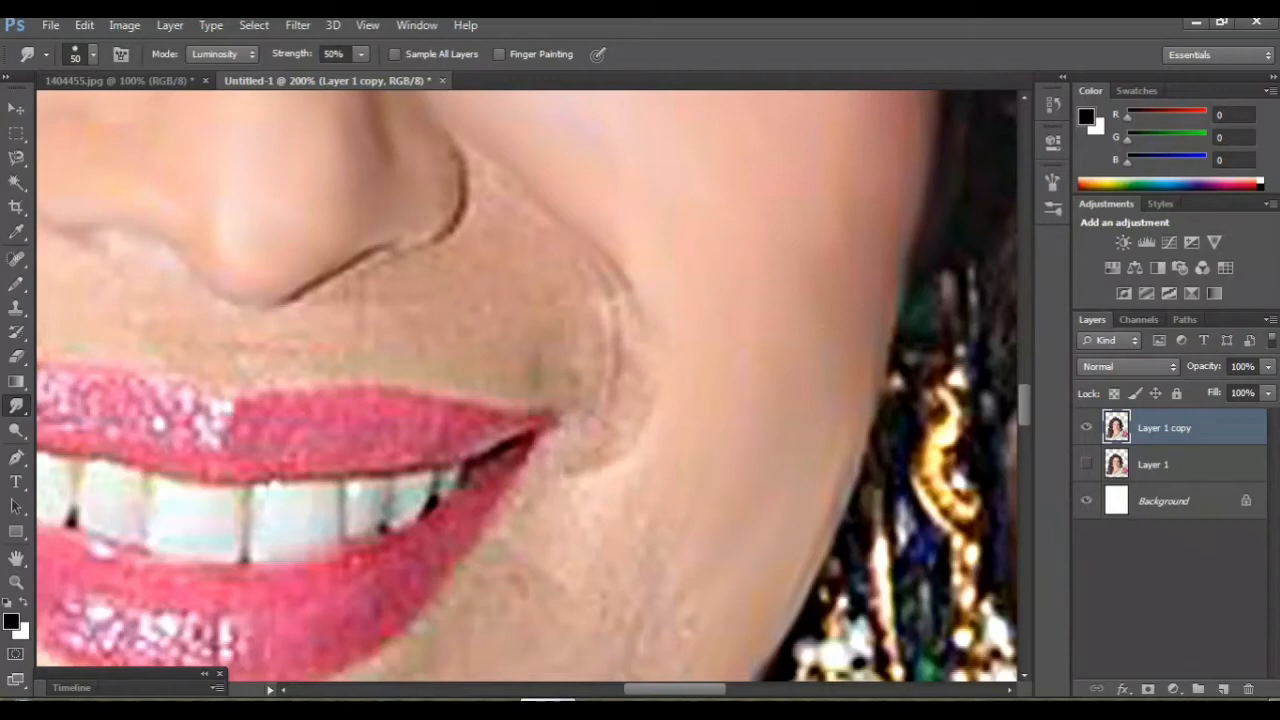
{"action": "key", "text": "ctrl+minus"}
{"action": "key", "text": "ctrl+minus"}
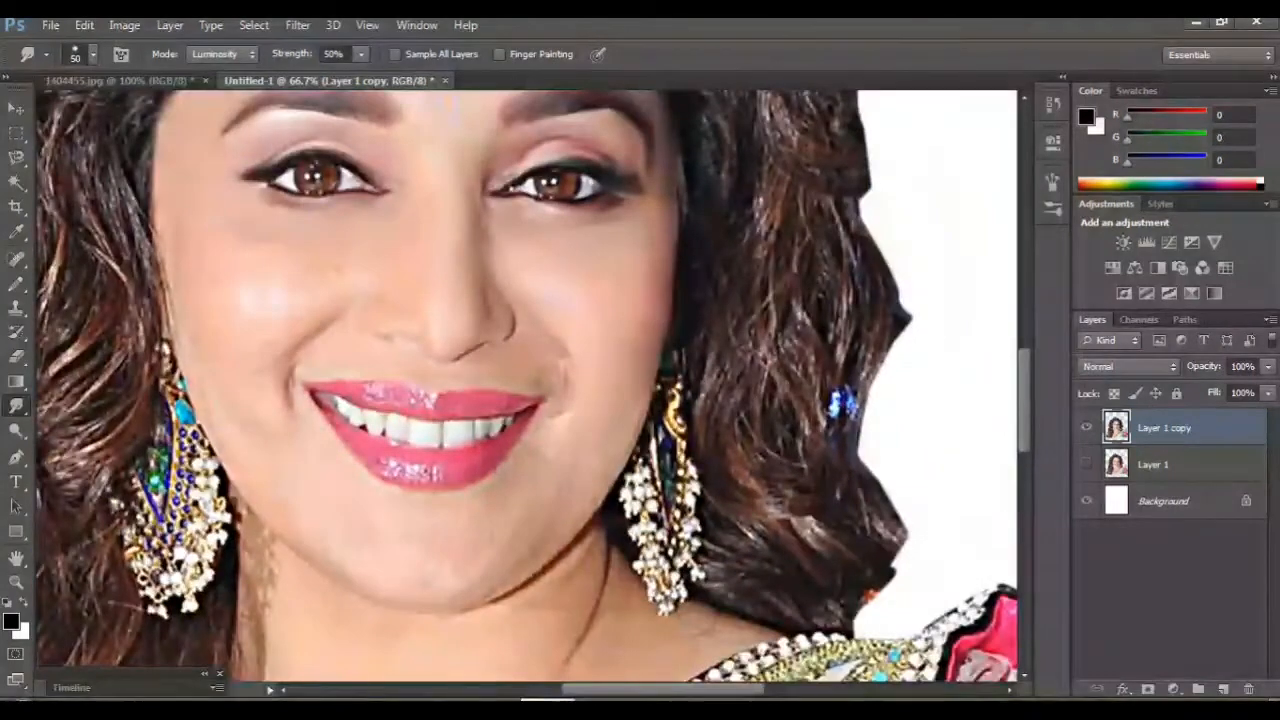
{"action": "key", "text": "ctrl+plus"}
{"action": "key", "text": "ctrl+plus"}
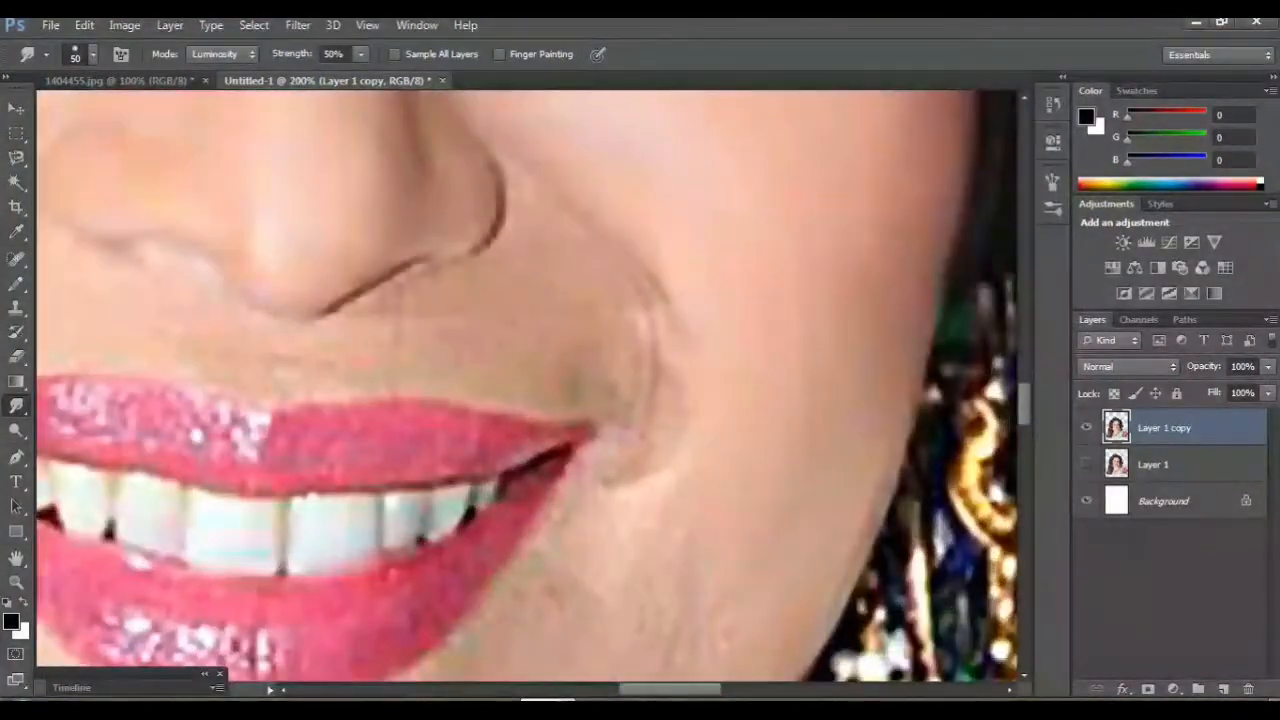
{"action": "scroll", "coordinate": [527, 386], "scroll_direction": "down", "scroll_amount": 2}
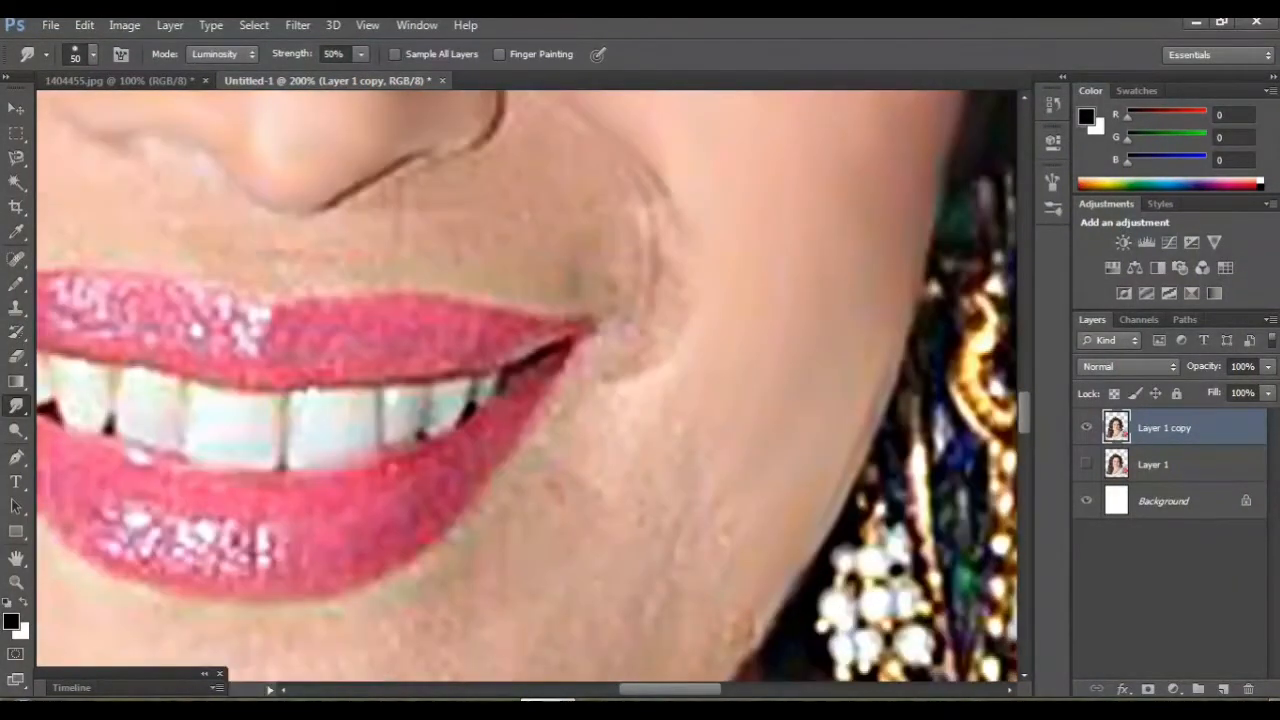
Smooth the woman's right cheek, blending the textured patch beside the nose, the bright highlight and the skin toward the hairline at size 50.
{"action": "scroll", "coordinate": [527, 386], "scroll_direction": "up", "scroll_amount": 8}
{"action": "scroll", "coordinate": [527, 386], "scroll_direction": "left", "scroll_amount": 2}
{"action": "scroll", "coordinate": [527, 386], "scroll_direction": "left", "scroll_amount": 5}
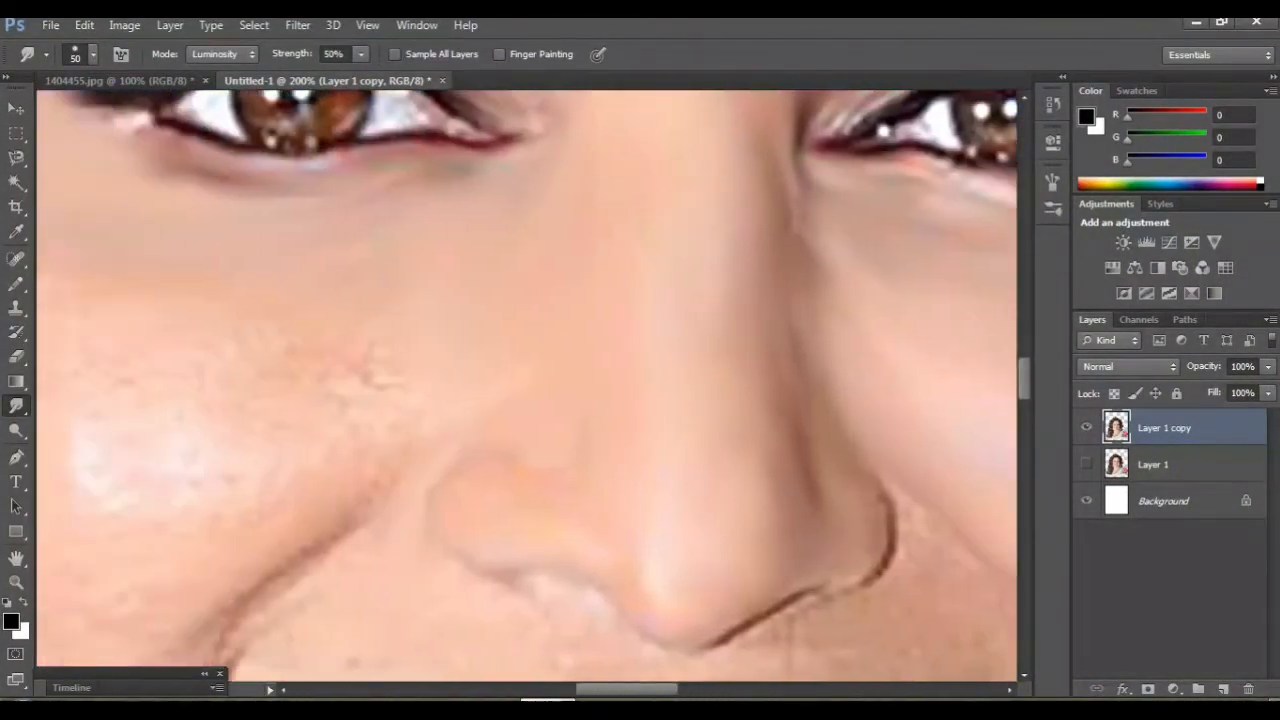
{"action": "scroll", "coordinate": [527, 386], "scroll_direction": "up", "scroll_amount": 2}
{"action": "scroll", "coordinate": [527, 386], "scroll_direction": "up", "scroll_amount": 1}
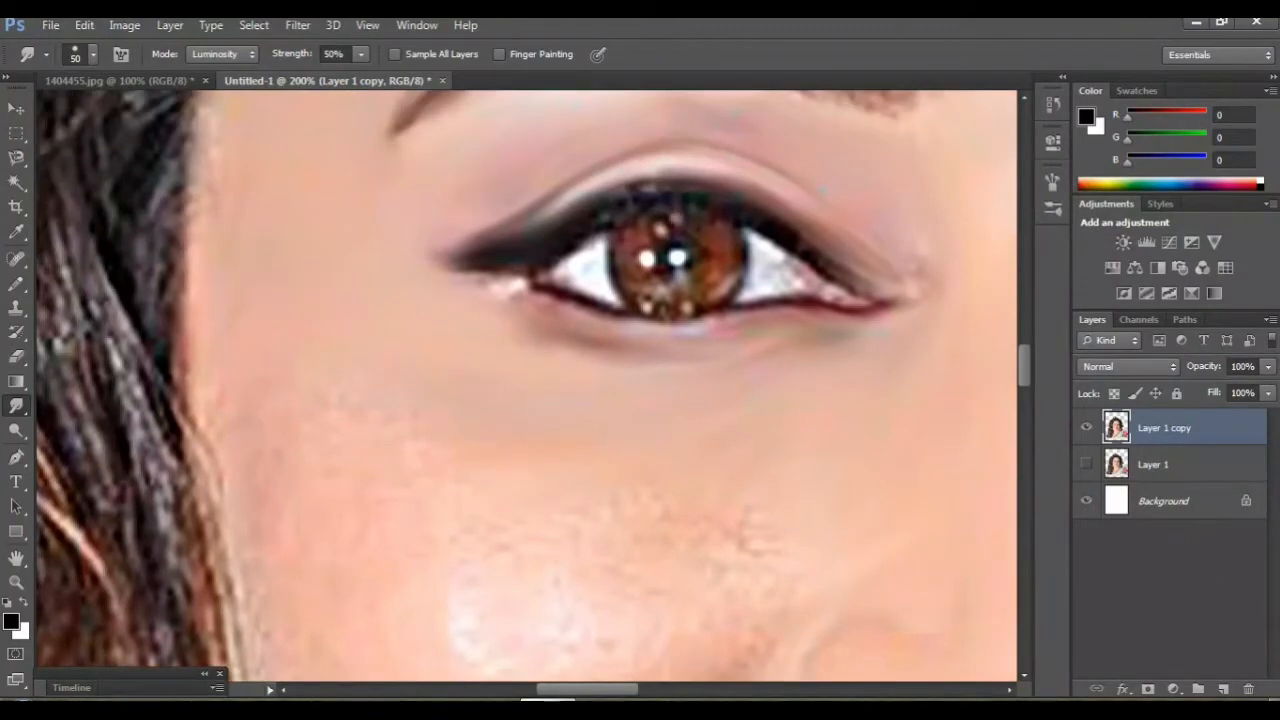
{"action": "scroll", "coordinate": [527, 386], "scroll_direction": "down", "scroll_amount": 3}
{"action": "scroll", "coordinate": [527, 386], "scroll_direction": "down", "scroll_amount": 2}
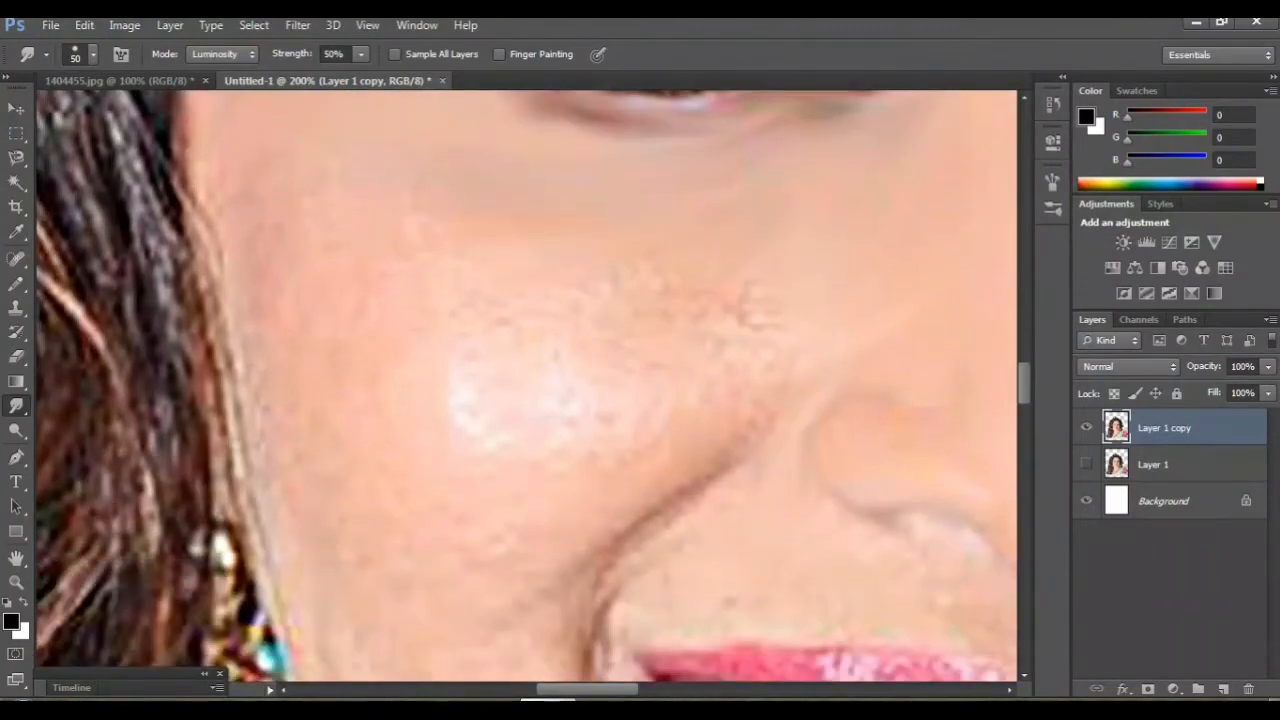
{"action": "left_click_drag", "start_coordinate": [740, 298], "coordinate": [712, 318]}
{"action": "left_click_drag", "start_coordinate": [600, 320], "coordinate": [556, 364]}
{"action": "left_click_drag", "start_coordinate": [662, 288], "coordinate": [594, 304]}
{"action": "left_click_drag", "start_coordinate": [496, 436], "coordinate": [468, 510]}
{"action": "left_click_drag", "start_coordinate": [470, 436], "coordinate": [440, 515]}
{"action": "left_click_drag", "start_coordinate": [462, 382], "coordinate": [466, 430]}
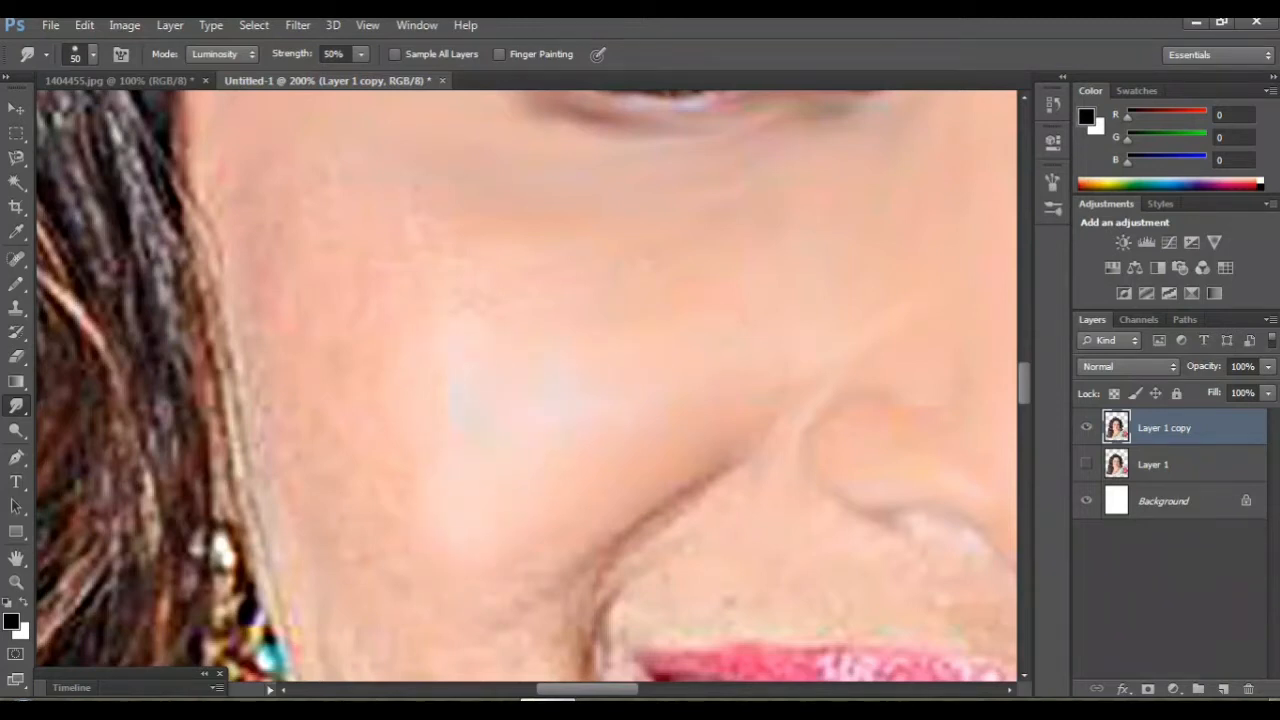
{"action": "scroll", "coordinate": [527, 386], "scroll_direction": "up", "scroll_amount": 5}
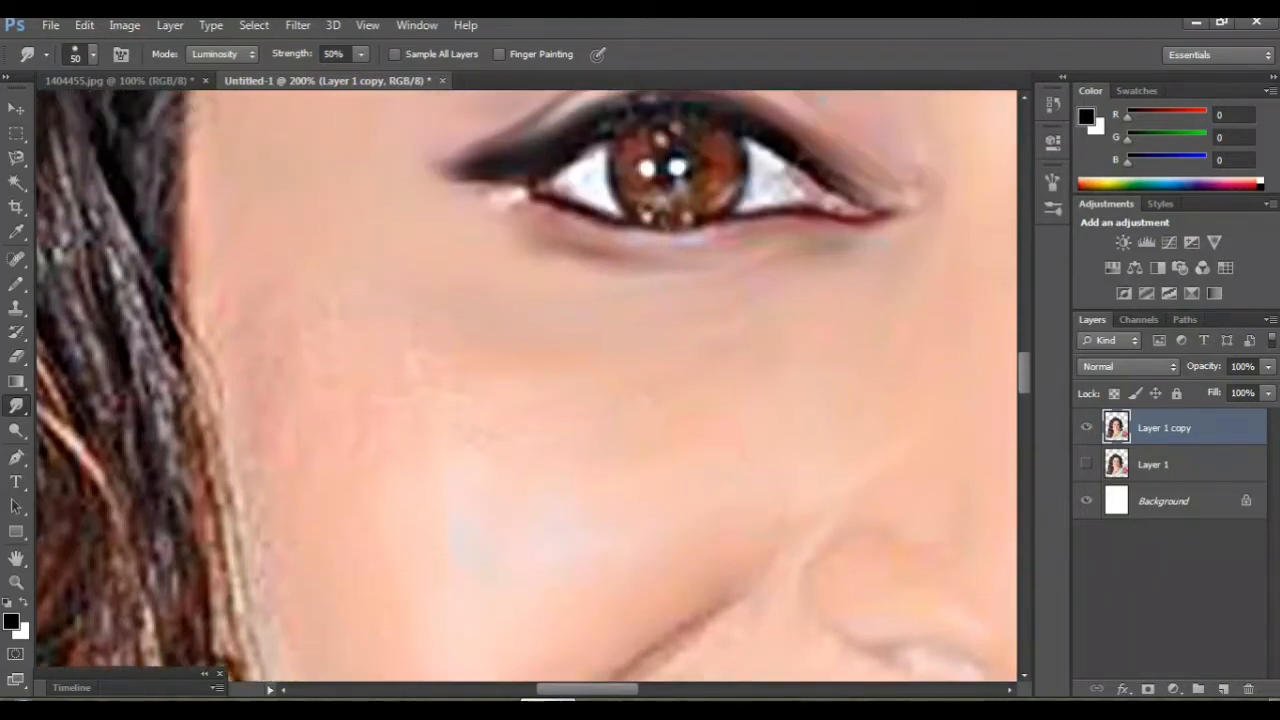
{"action": "left_click_drag", "start_coordinate": [820, 560], "coordinate": [225, 252]}
Smooth the smile line and surrounding skin beside the left corner of the woman's mouth.
{"action": "key", "text": "ctrl+minus"}
{"action": "key", "text": "ctrl+minus"}
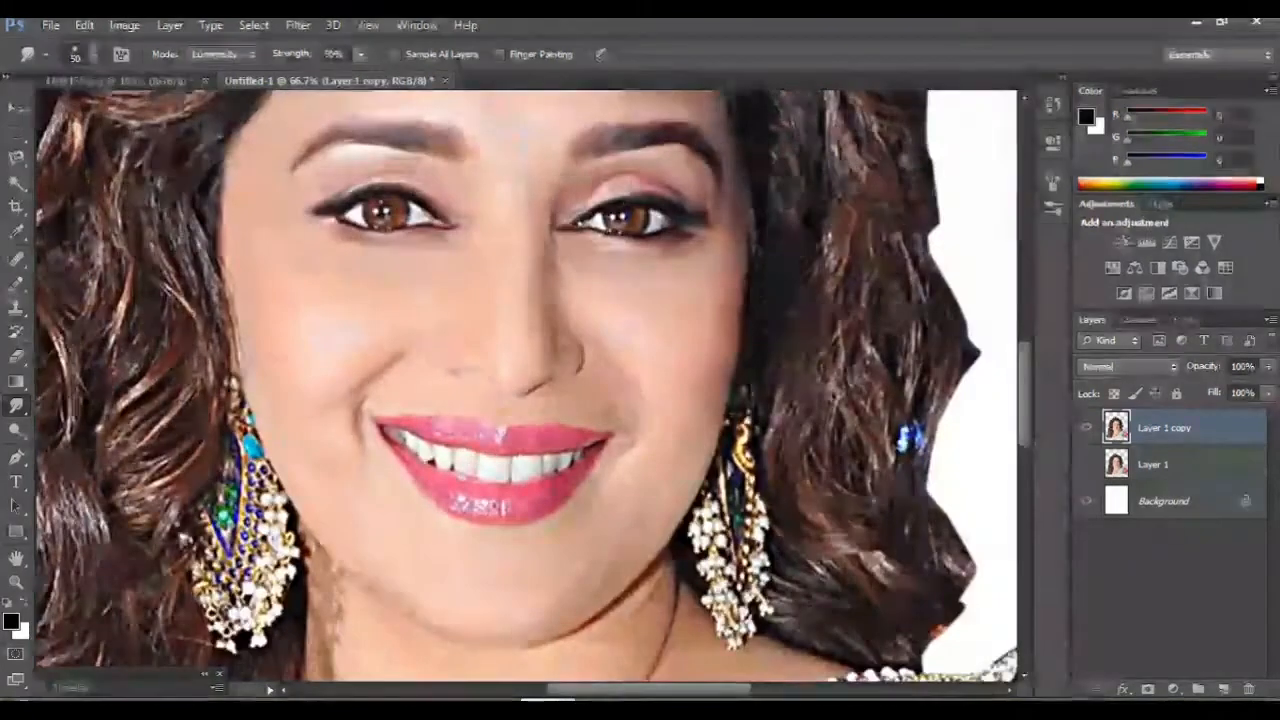
{"action": "key", "text": "ctrl+plus"}
{"action": "key", "text": "ctrl+plus"}
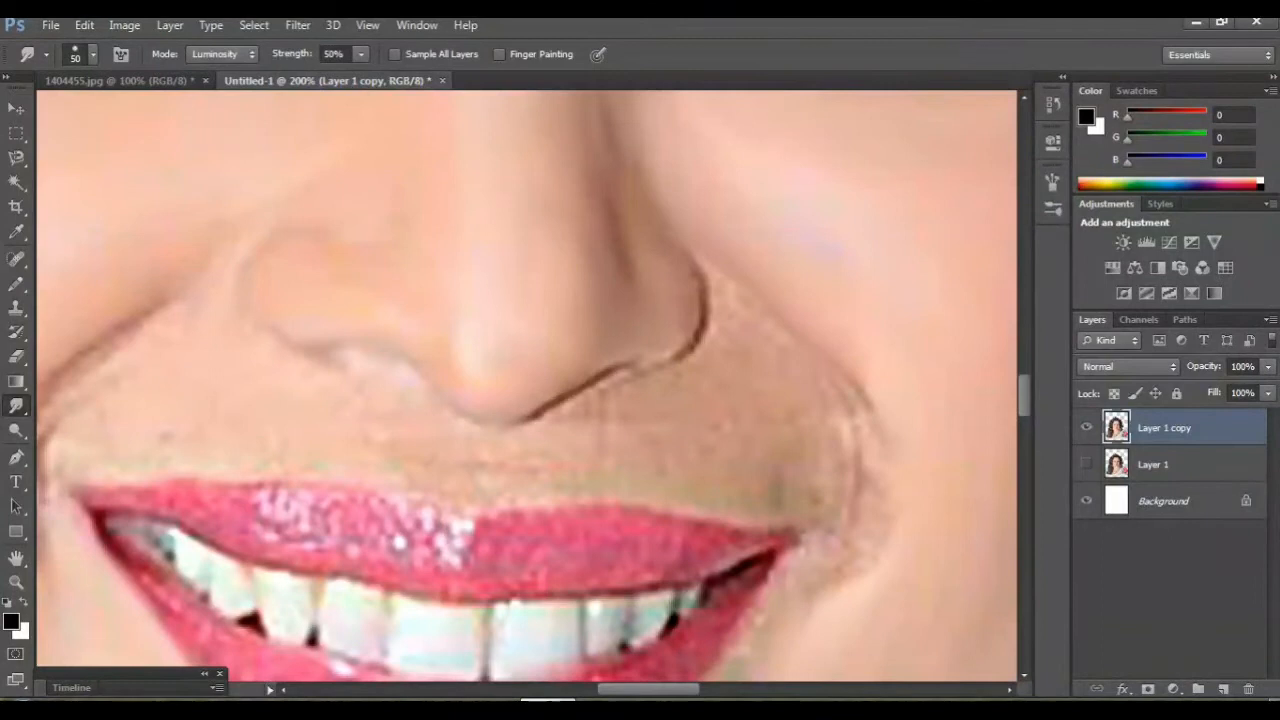
{"action": "mouse_move", "coordinate": [845, 415]}
{"action": "left_mouse_down"}
{"action": "mouse_move", "coordinate": [866, 510]}
{"action": "mouse_move", "coordinate": [838, 582]}
{"action": "left_mouse_up"}
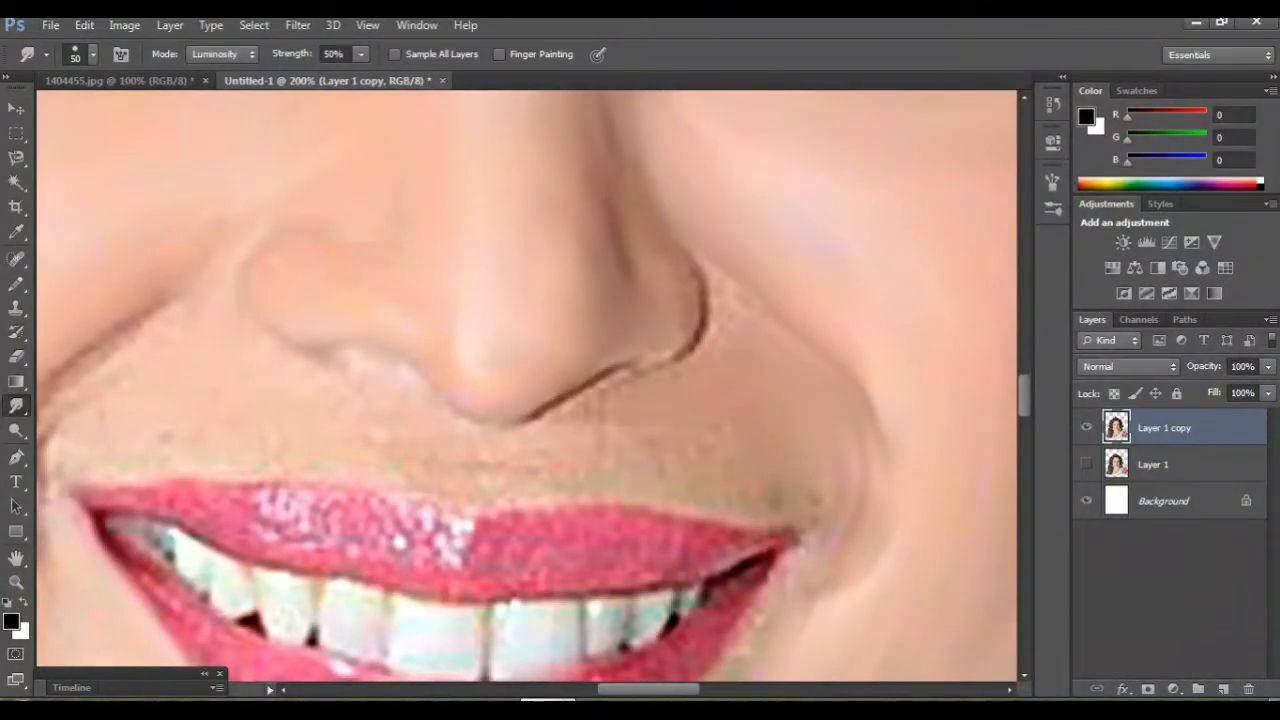
Smooth the skin between the nose and the upper lip, out toward both mouth corners, using Smudge size 50.
{"action": "left_click_drag", "start_coordinate": [764, 484], "coordinate": [780, 502]}
{"action": "left_click_drag", "start_coordinate": [562, 420], "coordinate": [636, 414]}
{"action": "left_click_drag", "start_coordinate": [478, 462], "coordinate": [500, 480]}
{"action": "left_click_drag", "start_coordinate": [526, 393], "coordinate": [691, 391]}
{"action": "left_click_drag", "start_coordinate": [508, 362], "coordinate": [540, 390]}
{"action": "mouse_move", "coordinate": [326, 308]}
{"action": "left_mouse_down"}
{"action": "mouse_move", "coordinate": [236, 366]}
{"action": "mouse_move", "coordinate": [216, 434]}
{"action": "mouse_move", "coordinate": [215, 572]}
{"action": "left_mouse_up"}
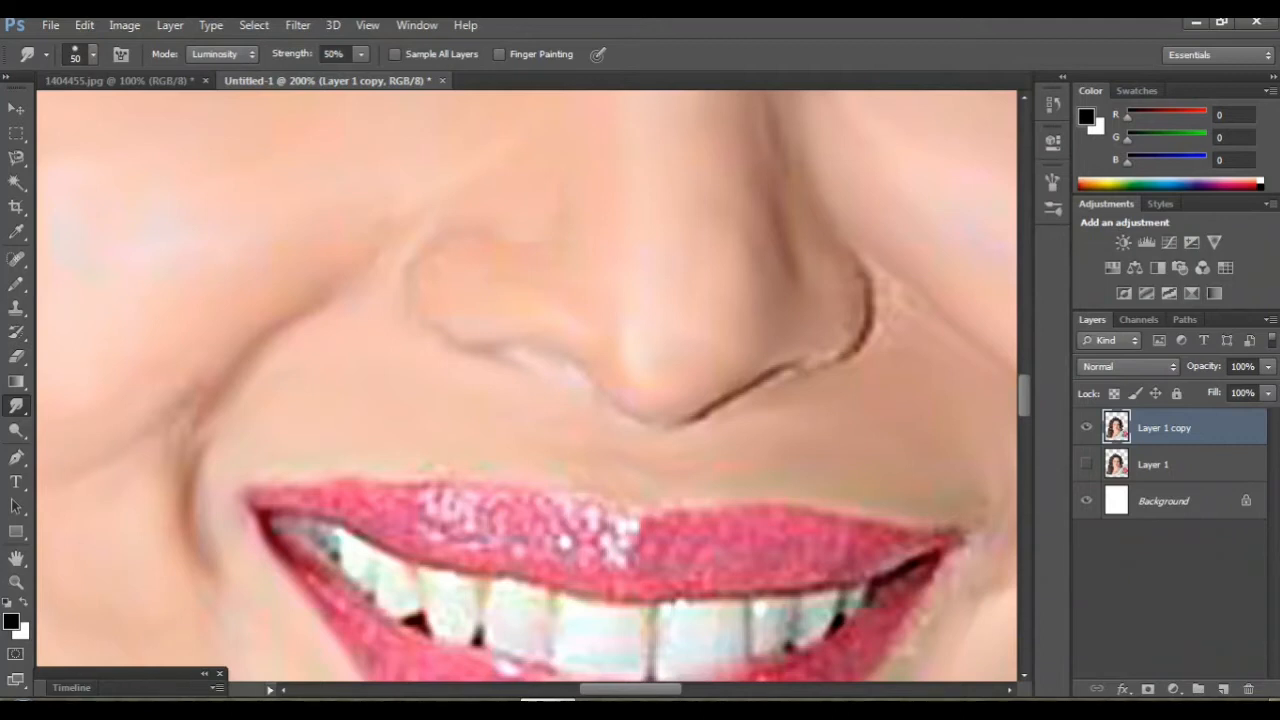
{"action": "mouse_move", "coordinate": [527, 390]}
{"action": "left_mouse_down"}
{"action": "mouse_move", "coordinate": [425, 388]}
{"action": "mouse_move", "coordinate": [512, 389]}
{"action": "left_mouse_up"}
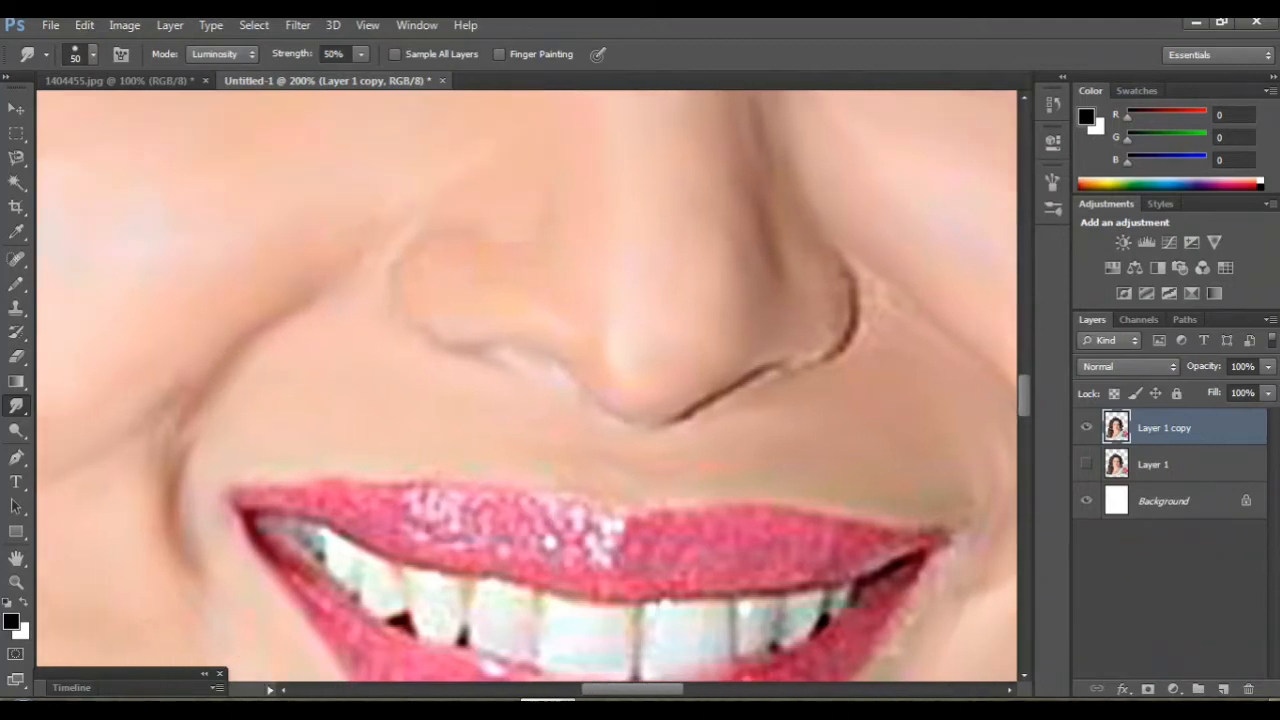
{"action": "scroll", "coordinate": [527, 385], "scroll_direction": "right", "scroll_amount": 4}
{"action": "left_click_drag", "start_coordinate": [676, 284], "coordinate": [680, 322]}
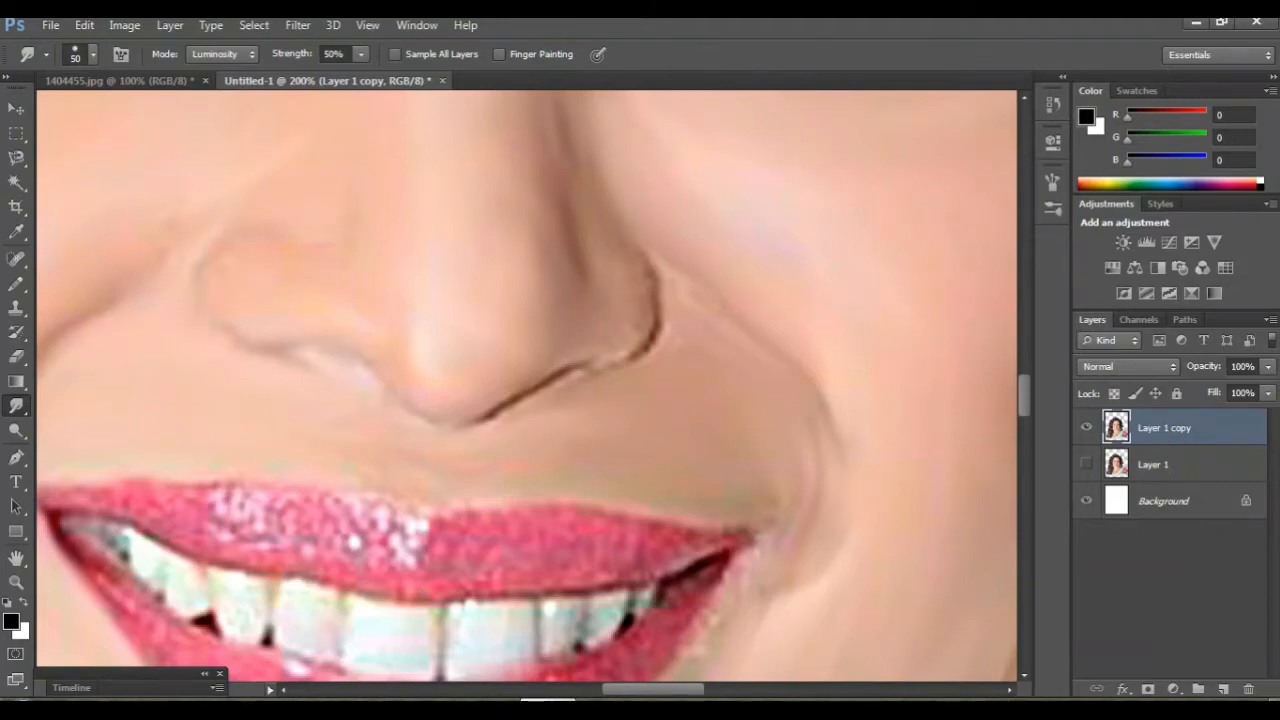
Smudge the upper lip from corner to corner, blending its speckled gloss into smooth pink shading.
{"action": "scroll", "coordinate": [527, 387], "scroll_direction": "down", "scroll_amount": 3}
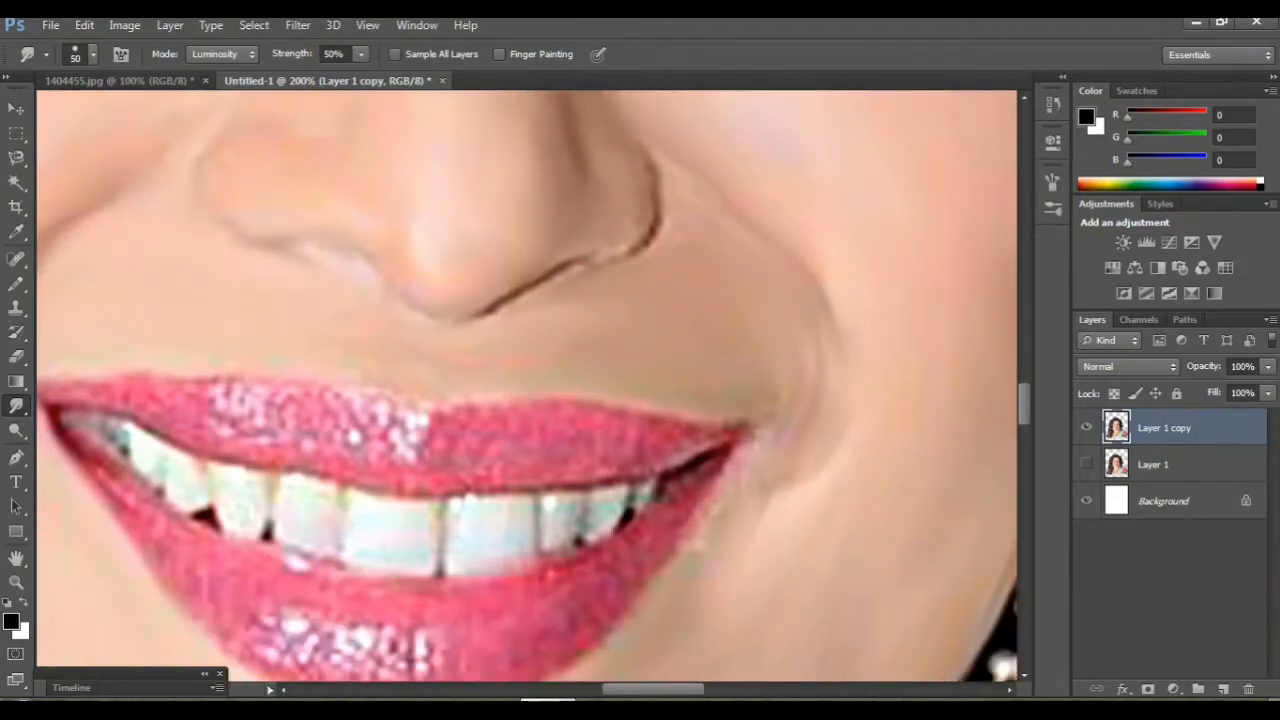
{"action": "key", "text": "ctrl+minus"}
{"action": "key", "text": "ctrl+minus"}
{"action": "key", "text": "ctrl+minus"}
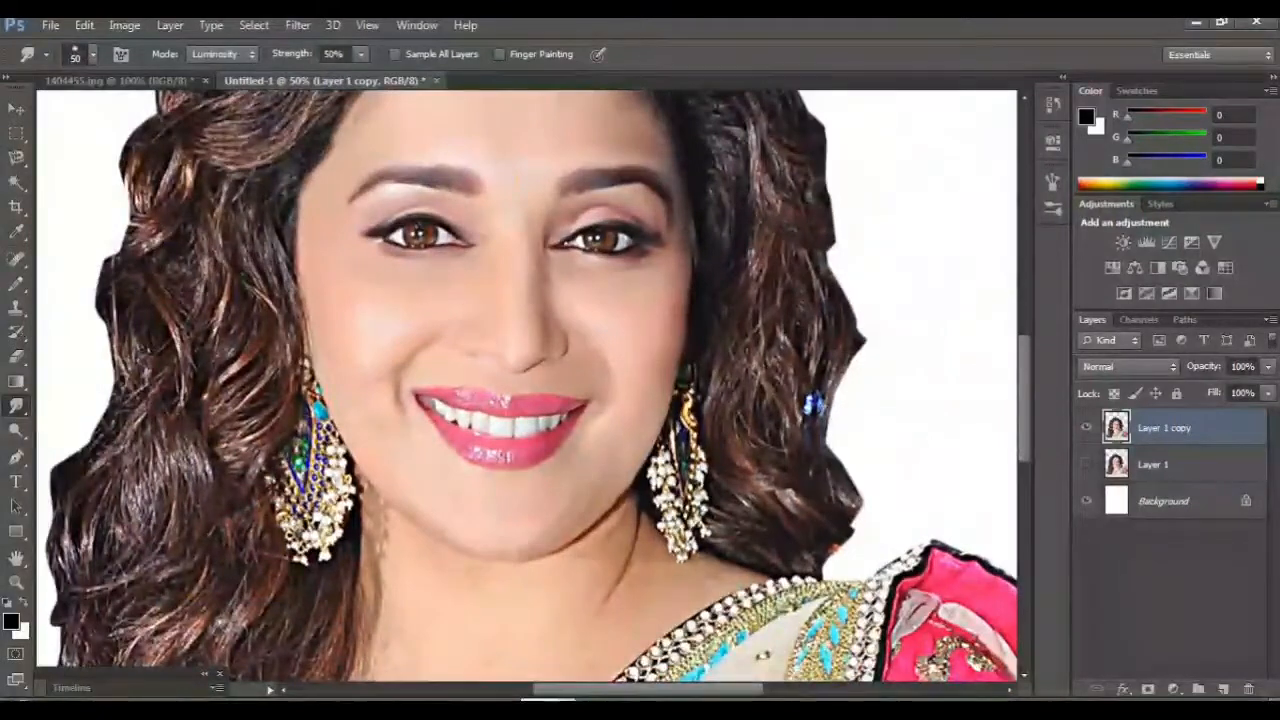
{"action": "key", "text": "ctrl+plus"}
{"action": "key", "text": "ctrl+plus"}
{"action": "key", "text": "ctrl+plus"}
{"action": "scroll", "coordinate": [527, 387], "scroll_direction": "down", "scroll_amount": 1}
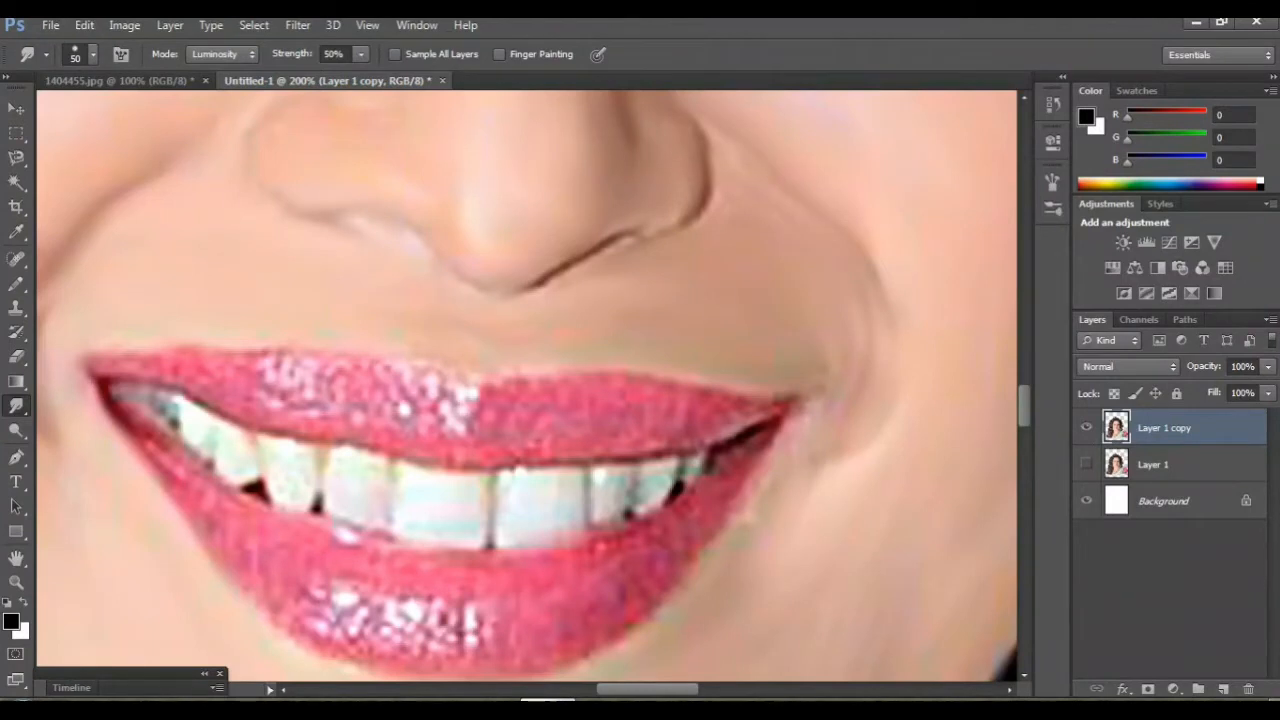
{"action": "scroll", "coordinate": [527, 387], "scroll_direction": "left", "scroll_amount": 1}
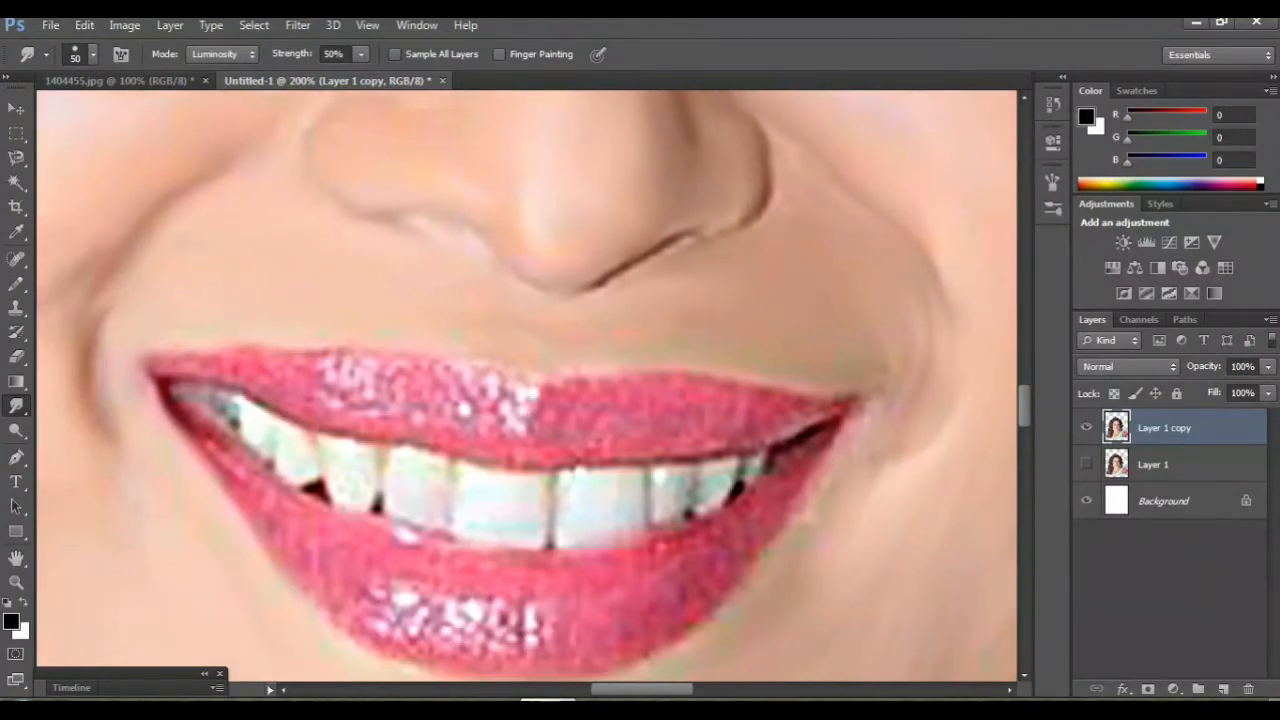
{"action": "mouse_move", "coordinate": [466, 400]}
{"action": "left_mouse_down"}
{"action": "mouse_move", "coordinate": [514, 400]}
{"action": "mouse_move", "coordinate": [462, 415]}
{"action": "mouse_move", "coordinate": [335, 390]}
{"action": "mouse_move", "coordinate": [160, 382]}
{"action": "left_mouse_up"}
{"action": "left_click_drag", "start_coordinate": [315, 382], "coordinate": [362, 370]}
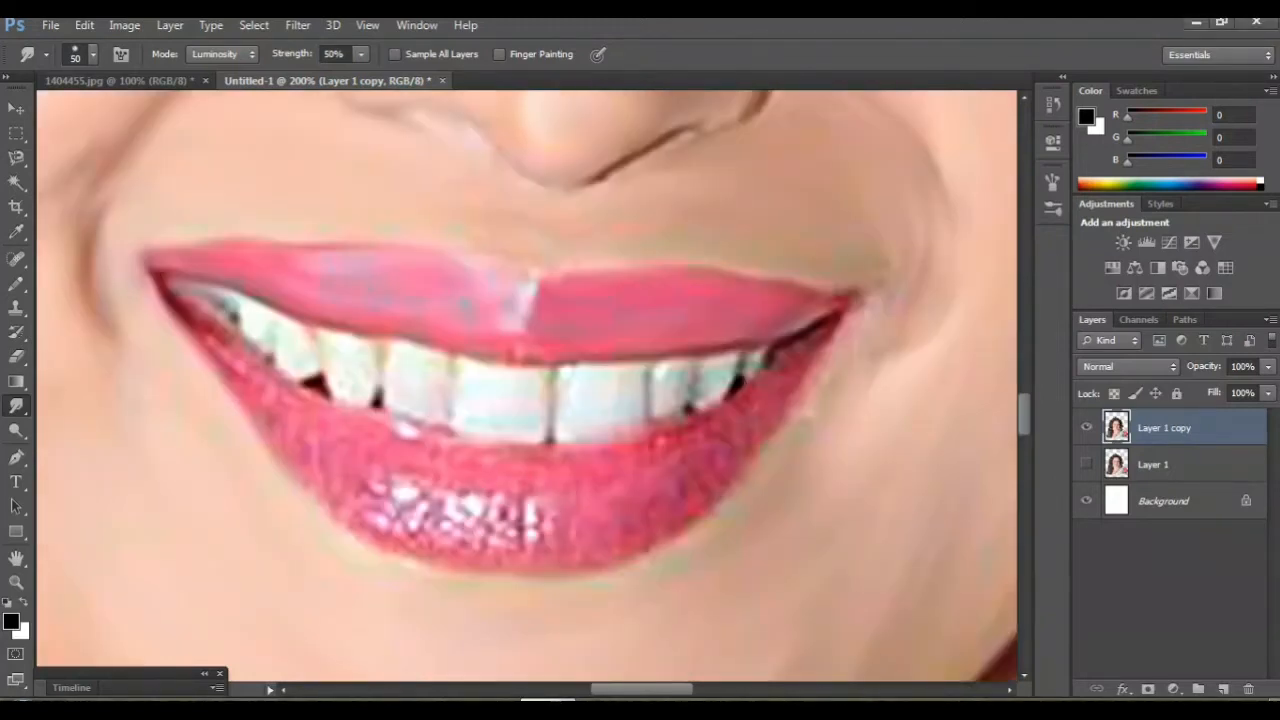
Smudge the lower lip and its corners into smooth strokes, softening the speckled highlight in the middle.
{"action": "mouse_move", "coordinate": [530, 500]}
{"action": "left_mouse_down"}
{"action": "mouse_move", "coordinate": [510, 525]}
{"action": "mouse_move", "coordinate": [432, 515]}
{"action": "mouse_move", "coordinate": [305, 450]}
{"action": "left_mouse_up"}
{"action": "left_click_drag", "start_coordinate": [275, 390], "coordinate": [170, 306]}
{"action": "mouse_move", "coordinate": [450, 500]}
{"action": "left_mouse_down"}
{"action": "mouse_move", "coordinate": [410, 485]}
{"action": "mouse_move", "coordinate": [440, 490]}
{"action": "mouse_move", "coordinate": [390, 445]}
{"action": "left_mouse_up"}
{"action": "mouse_move", "coordinate": [670, 465]}
{"action": "left_mouse_down"}
{"action": "mouse_move", "coordinate": [605, 465]}
{"action": "mouse_move", "coordinate": [568, 515]}
{"action": "mouse_move", "coordinate": [636, 535]}
{"action": "mouse_move", "coordinate": [700, 495]}
{"action": "left_mouse_up"}
{"action": "mouse_move", "coordinate": [700, 412]}
{"action": "left_mouse_down"}
{"action": "mouse_move", "coordinate": [745, 393]}
{"action": "mouse_move", "coordinate": [828, 316]}
{"action": "left_mouse_up"}
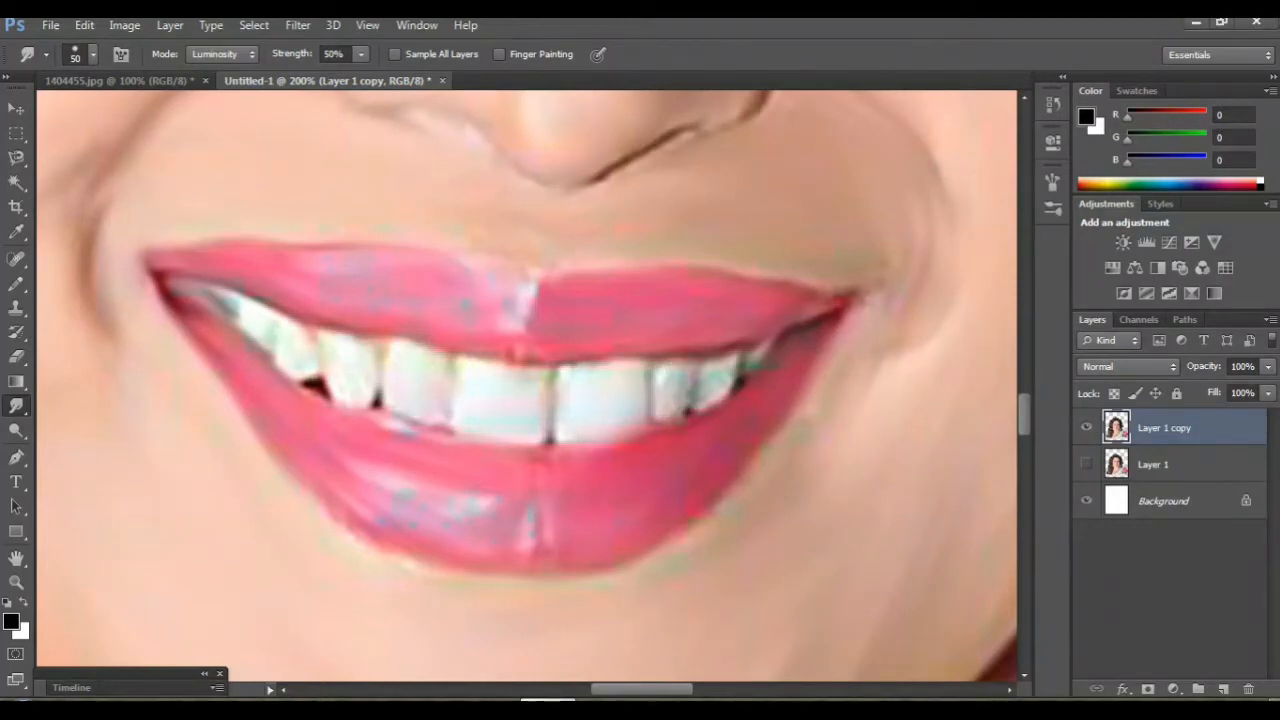
Compare the smudged face with the unpainted Layer 1 by switching the visibility of the two layers.
{"action": "key", "text": "ctrl+minus"}
{"action": "key", "text": "ctrl+minus"}
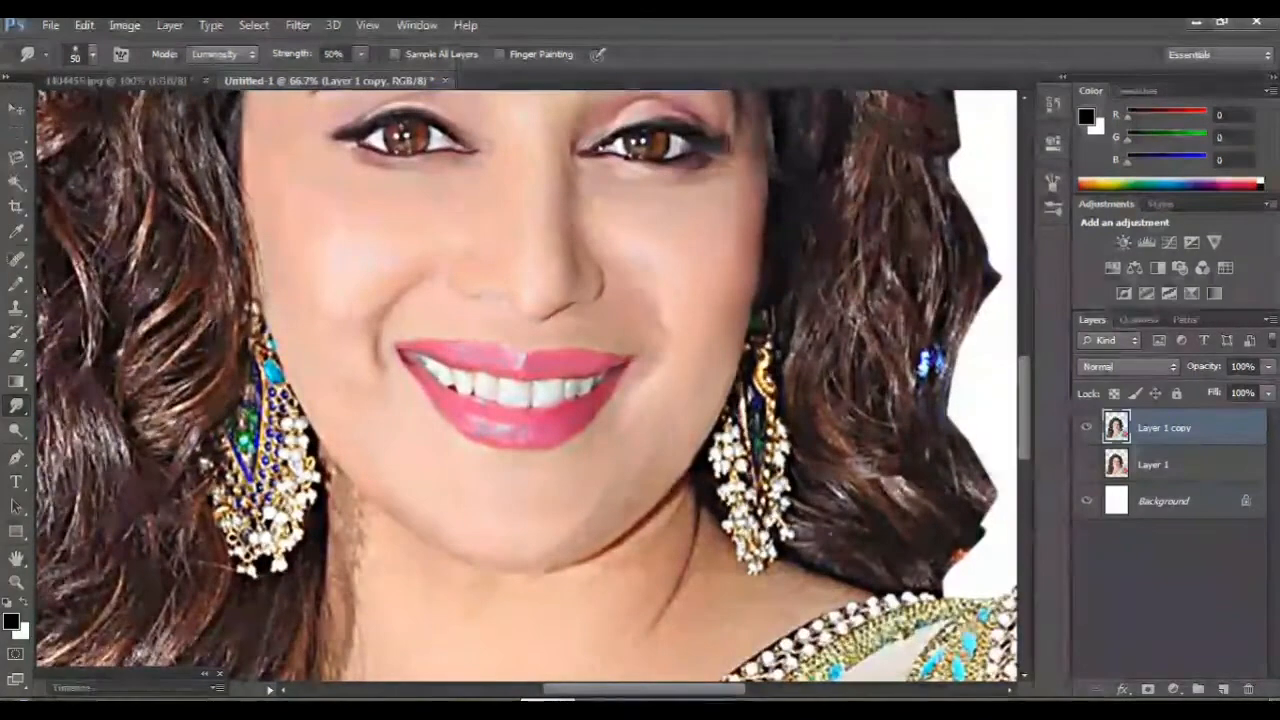
{"action": "scroll", "coordinate": [527, 385], "scroll_direction": "up", "scroll_amount": 4}
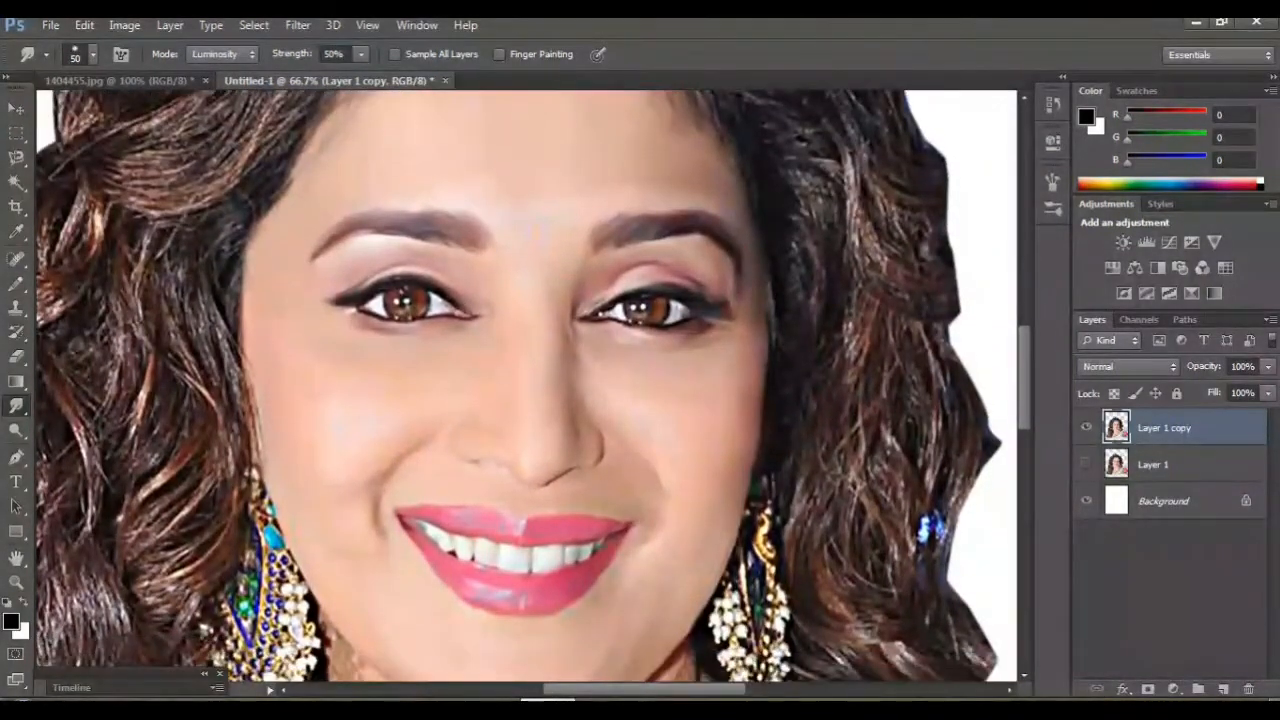
{"action": "left_click", "coordinate": [1086, 464]}
{"action": "left_click", "coordinate": [1086, 427]}
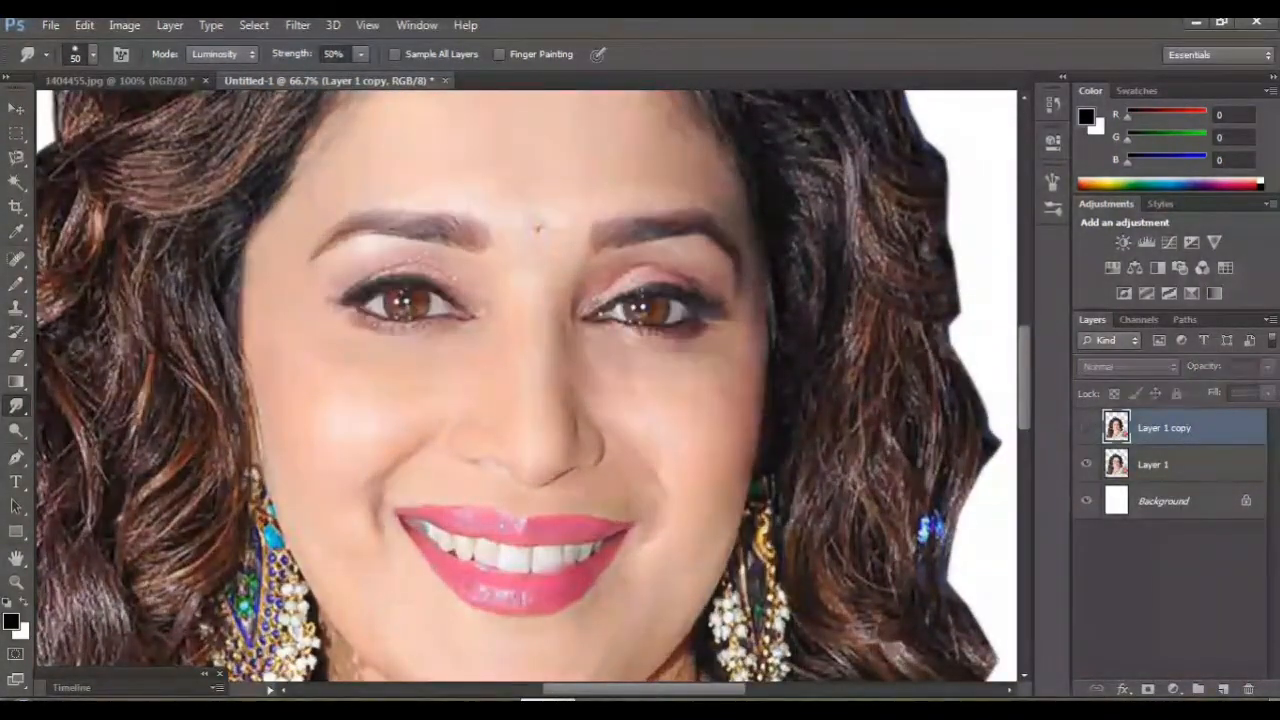
{"action": "left_click", "coordinate": [1086, 427]}
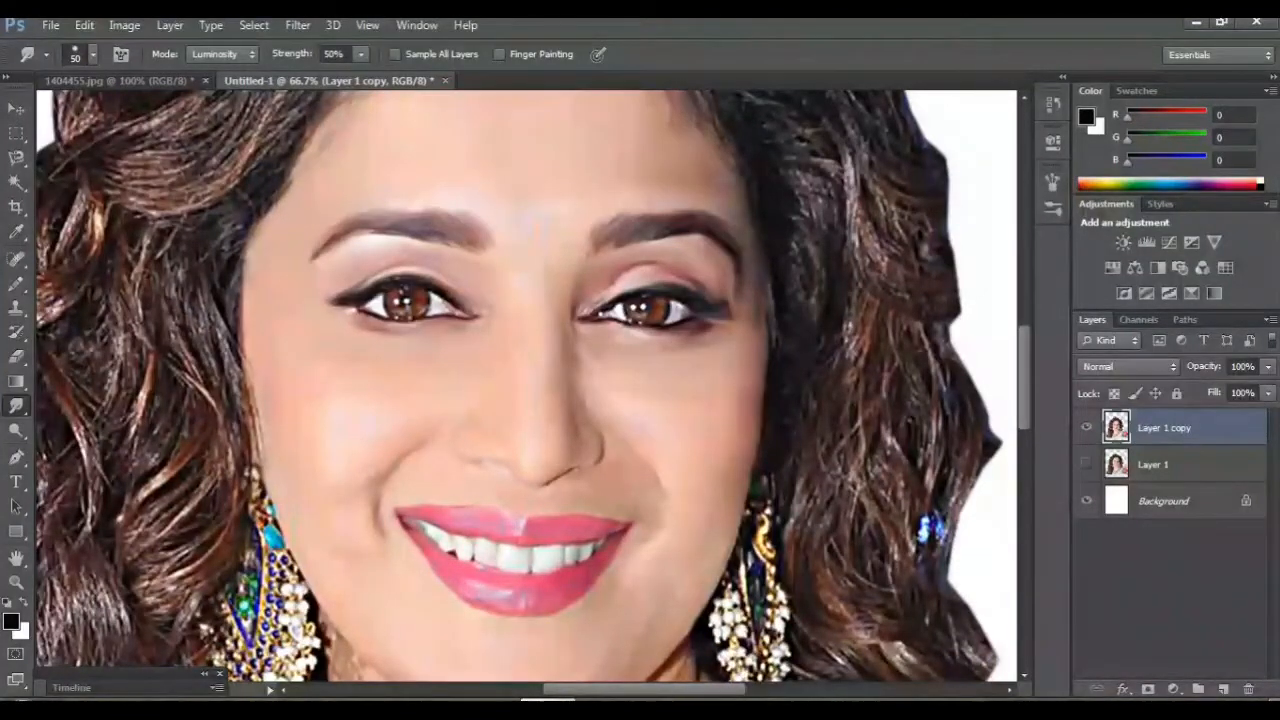
Enlarge the Smudge brush to 100 and smooth the neck and chest skin, blending away the watermark lettering on the skin.
{"action": "scroll", "coordinate": [527, 385], "scroll_direction": "down", "scroll_amount": 8}
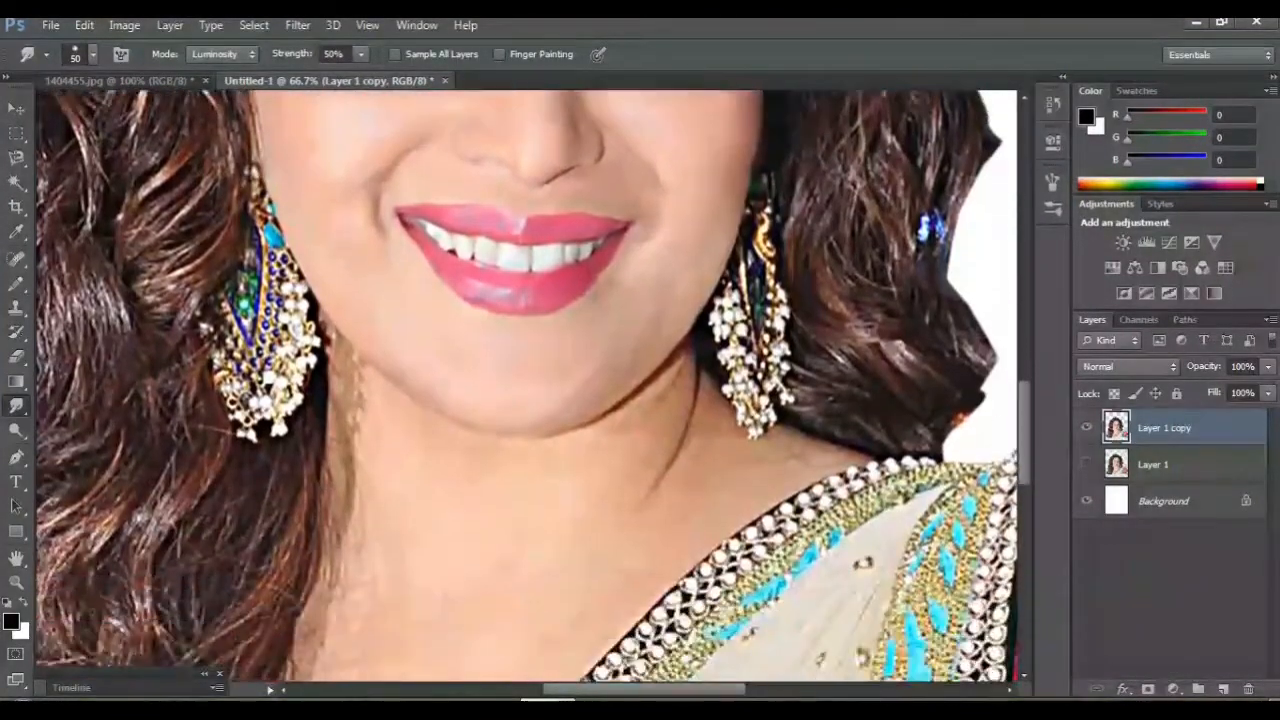
{"action": "scroll", "coordinate": [527, 385], "scroll_direction": "down", "scroll_amount": 3}
{"action": "scroll", "coordinate": [527, 385], "scroll_direction": "up", "scroll_amount": 6}
{"action": "scroll", "coordinate": [527, 385], "scroll_direction": "down", "scroll_amount": 1}
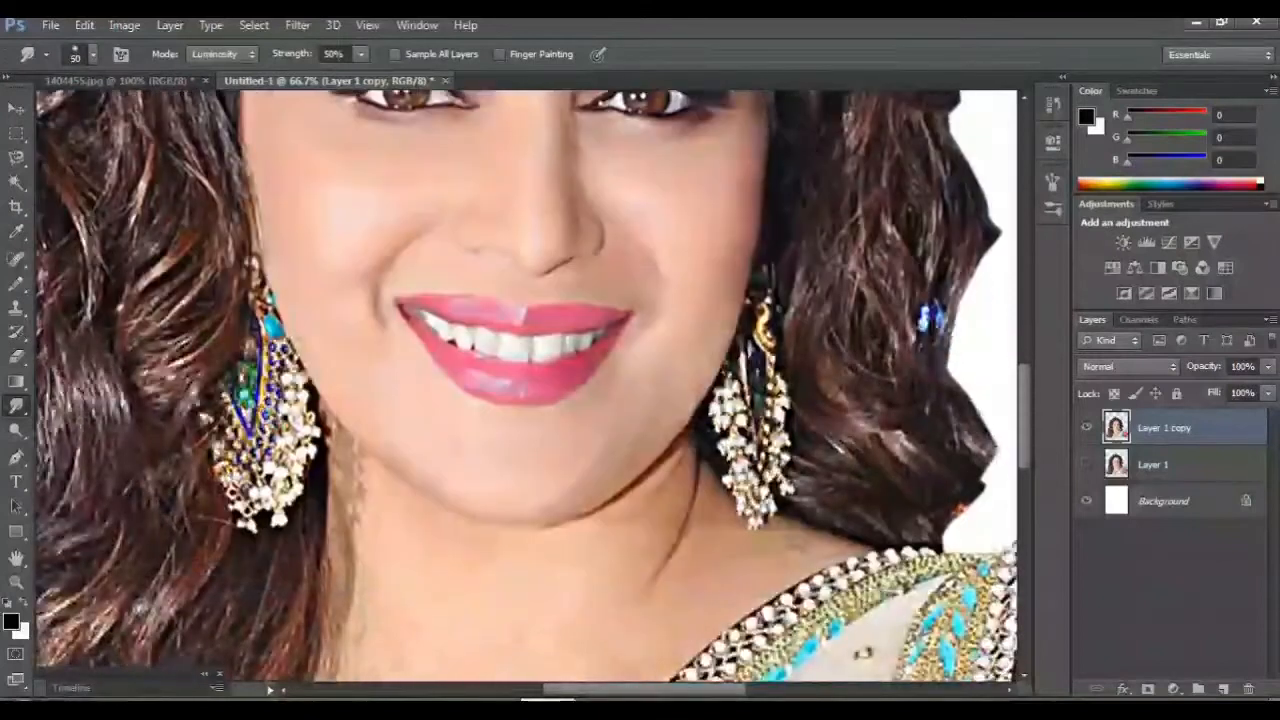
{"action": "scroll", "coordinate": [527, 385], "scroll_direction": "down", "scroll_amount": 5}
{"action": "key", "text": "ctrl+plus"}
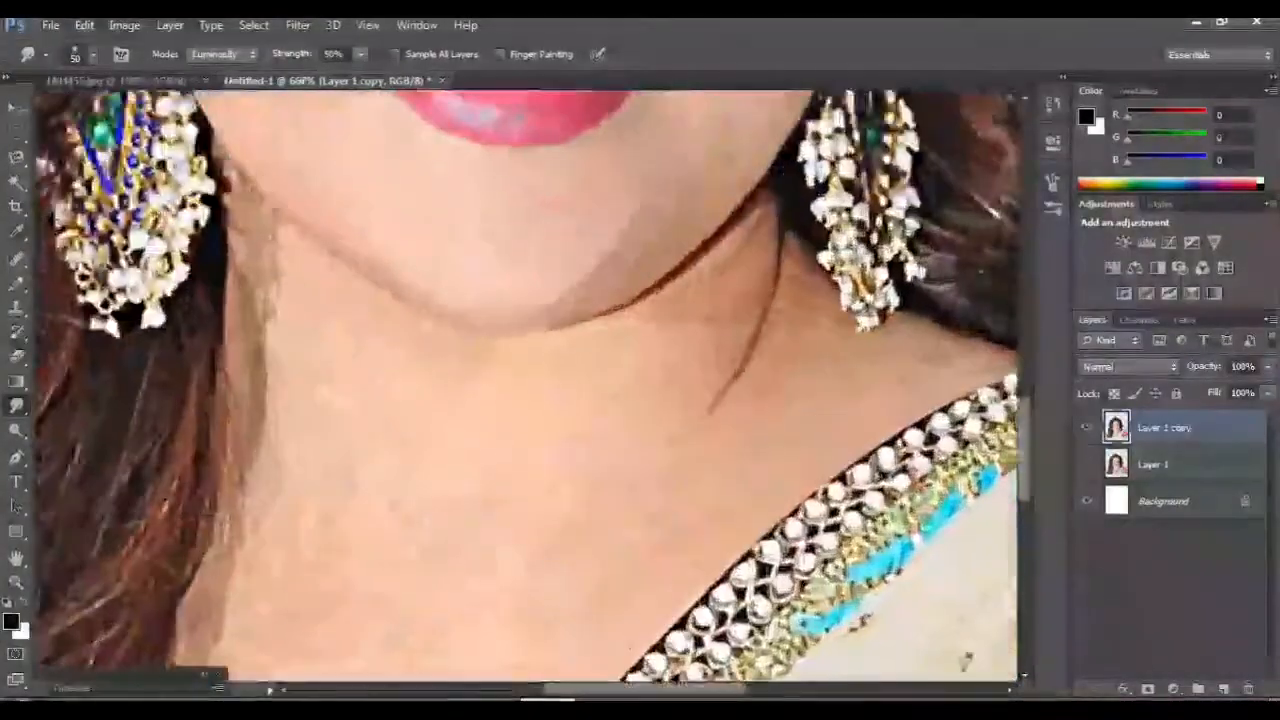
{"action": "scroll", "coordinate": [527, 385], "scroll_direction": "down", "scroll_amount": 2}
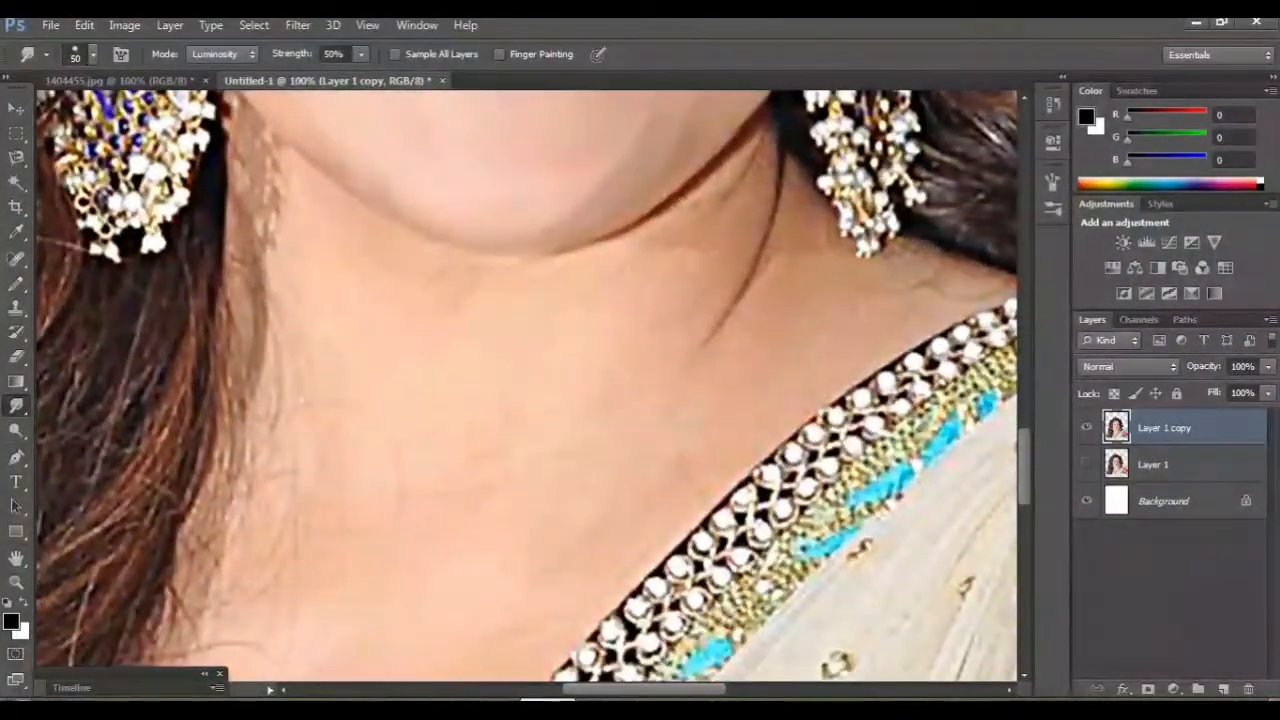
{"action": "scroll", "coordinate": [527, 385], "scroll_direction": "up", "scroll_amount": 2}
{"action": "key", "text": "bracketright"}
{"action": "key", "text": "bracketright"}
{"action": "key", "text": "bracketright"}
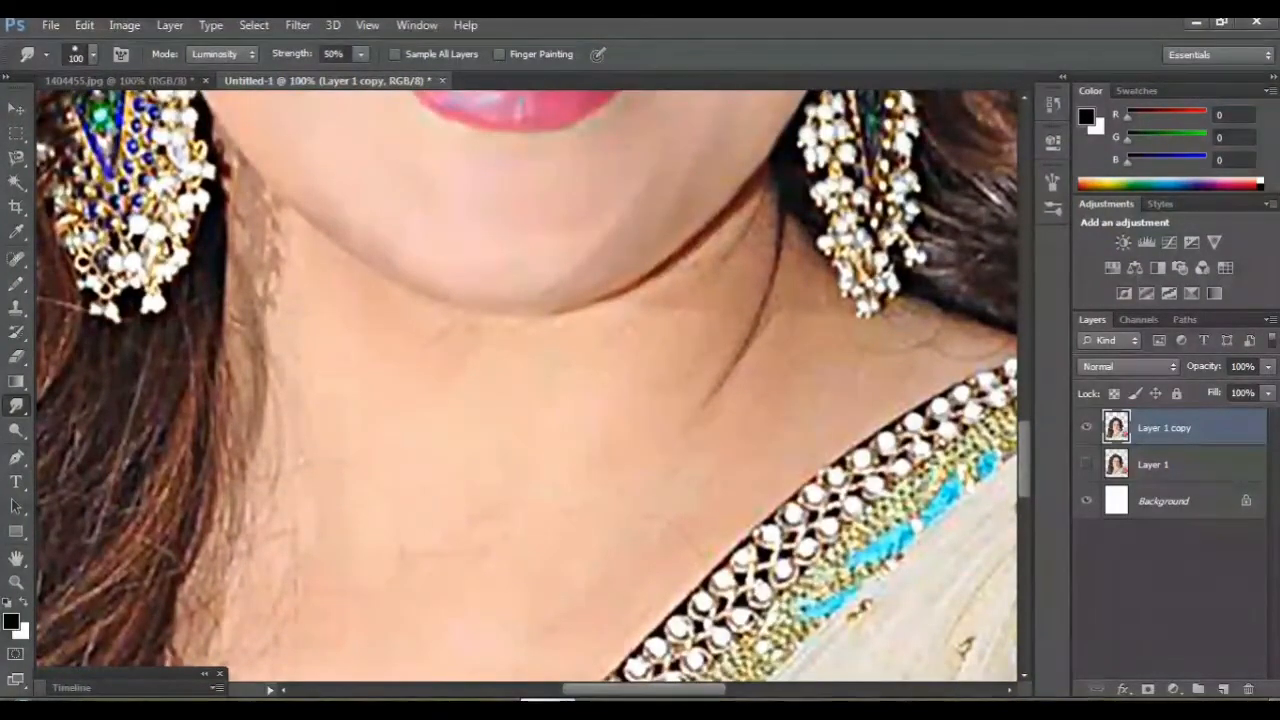
{"action": "mouse_move", "coordinate": [760, 225]}
{"action": "left_mouse_down"}
{"action": "mouse_move", "coordinate": [735, 260]}
{"action": "mouse_move", "coordinate": [750, 225]}
{"action": "mouse_move", "coordinate": [601, 346]}
{"action": "left_mouse_up"}
{"action": "mouse_move", "coordinate": [680, 357]}
{"action": "left_mouse_down"}
{"action": "mouse_move", "coordinate": [656, 407]}
{"action": "mouse_move", "coordinate": [621, 385]}
{"action": "left_mouse_up"}
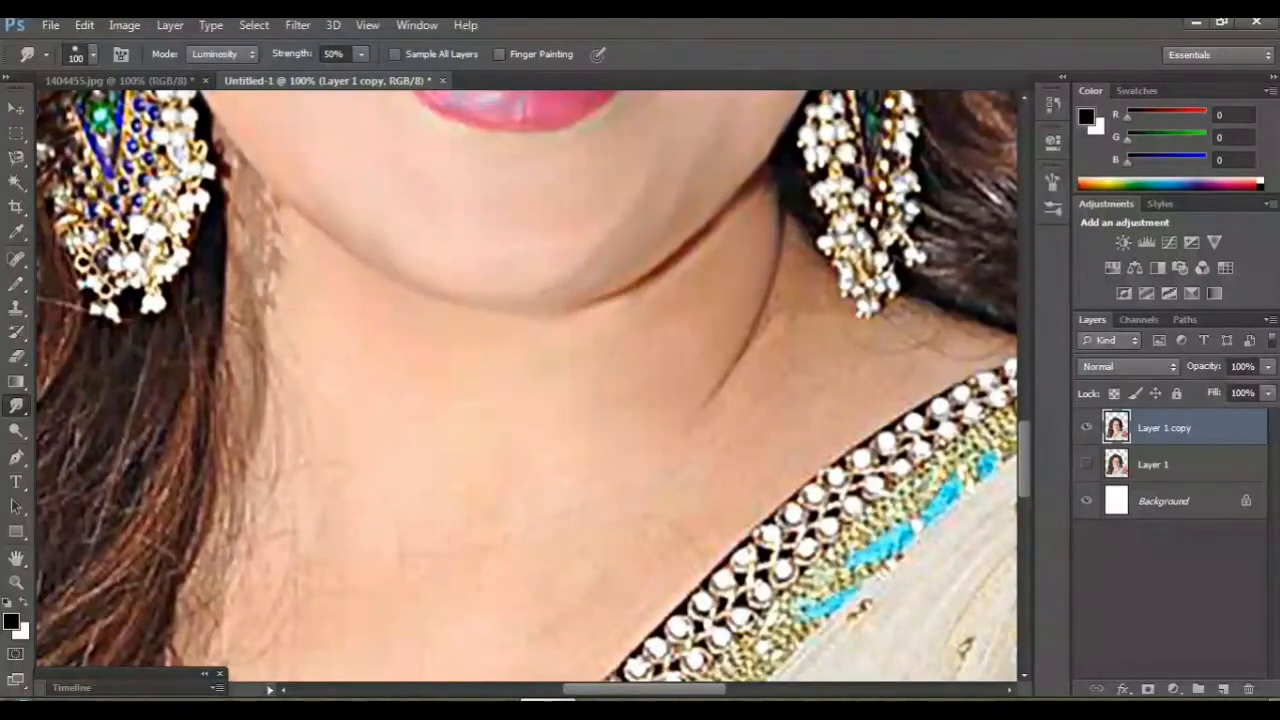
{"action": "scroll", "coordinate": [527, 385], "scroll_direction": "down", "scroll_amount": 5}
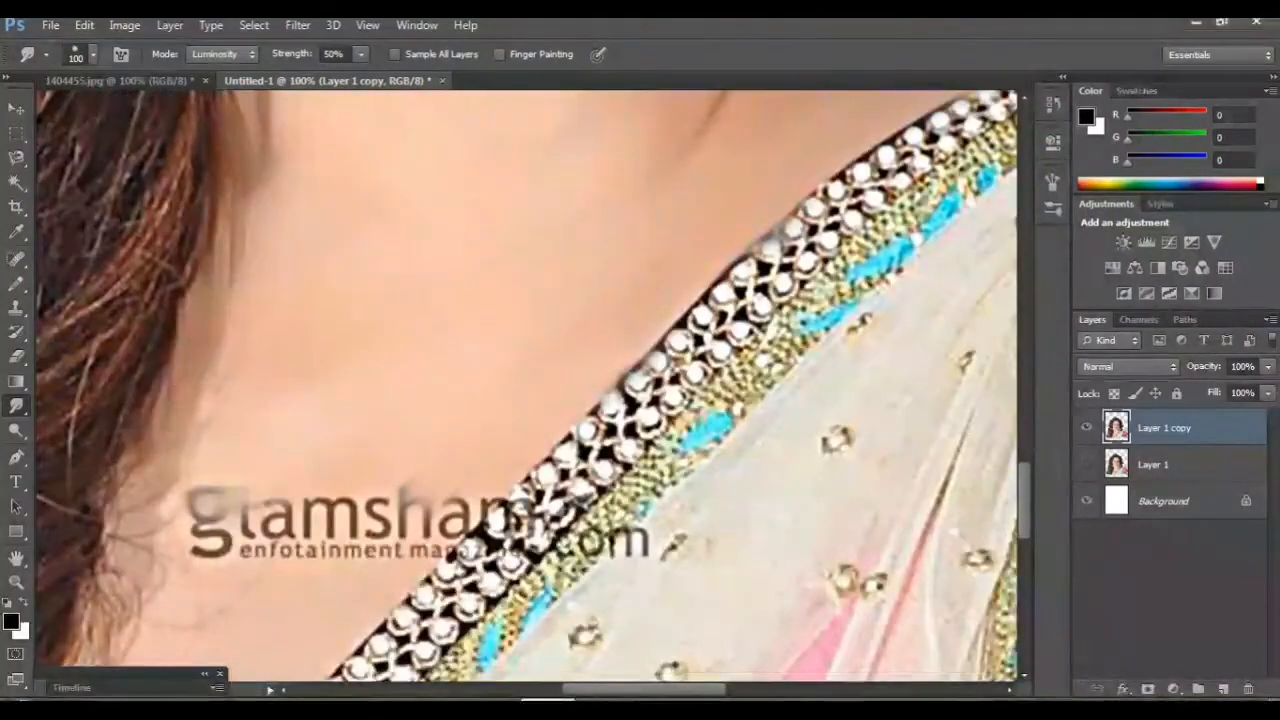
{"action": "mouse_move", "coordinate": [305, 440]}
{"action": "left_mouse_down"}
{"action": "mouse_move", "coordinate": [435, 420]}
{"action": "mouse_move", "coordinate": [465, 420]}
{"action": "mouse_move", "coordinate": [455, 448]}
{"action": "mouse_move", "coordinate": [470, 440]}
{"action": "left_mouse_up"}
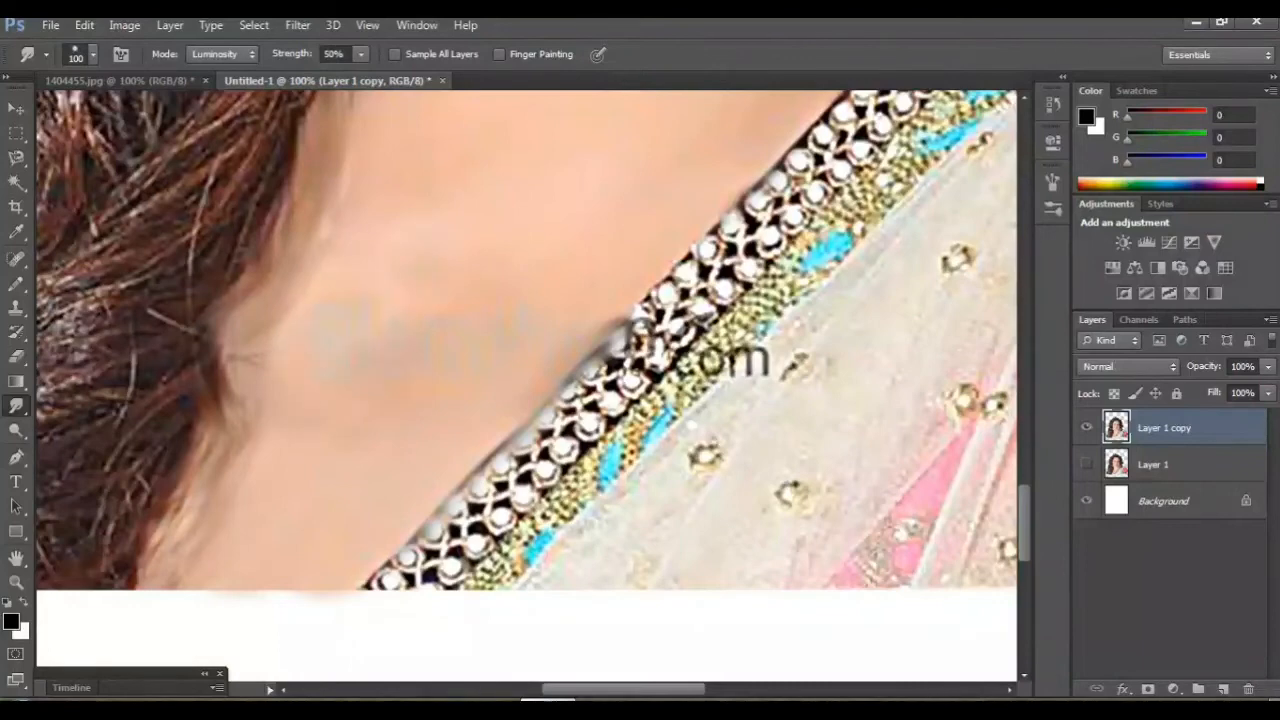
Duplicate the smudged Layer 1 copy and hide the earlier copy beneath the new one.
{"action": "key", "text": "ctrl+minus"}
{"action": "key", "text": "ctrl+minus"}
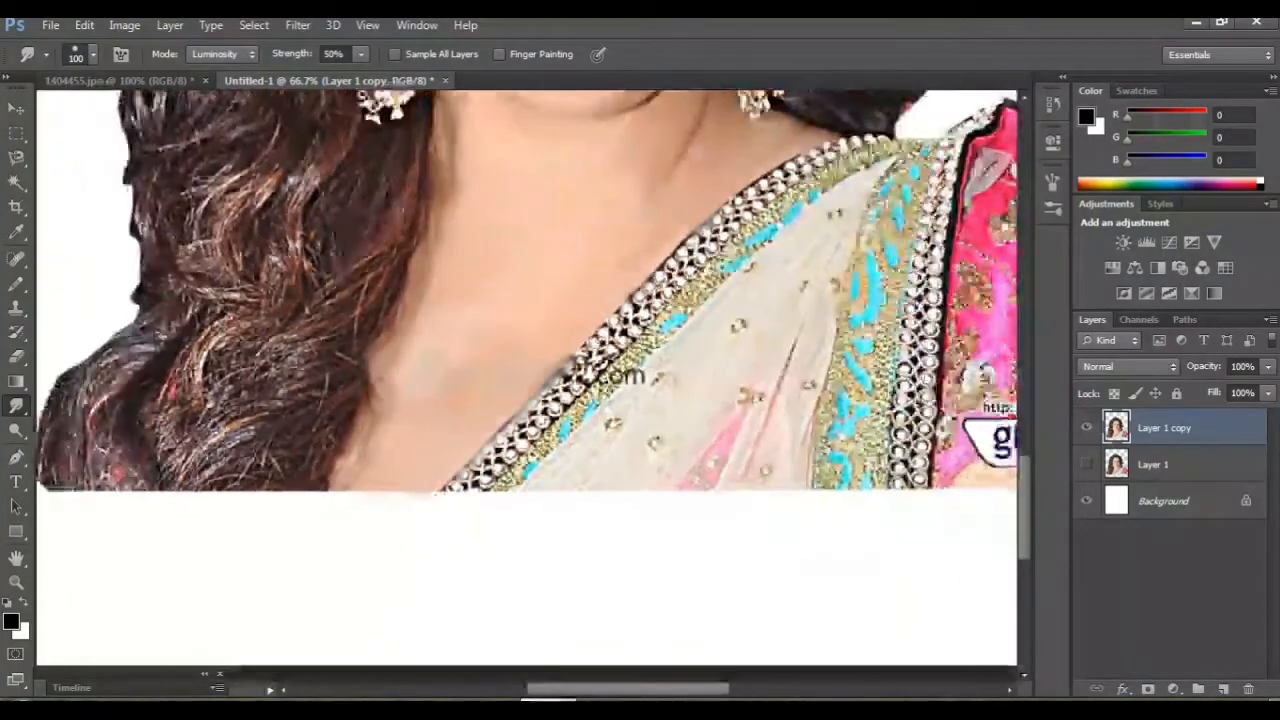
{"action": "scroll", "coordinate": [527, 384], "scroll_direction": "up", "scroll_amount": 1}
{"action": "scroll", "coordinate": [527, 384], "scroll_direction": "up", "scroll_amount": 10}
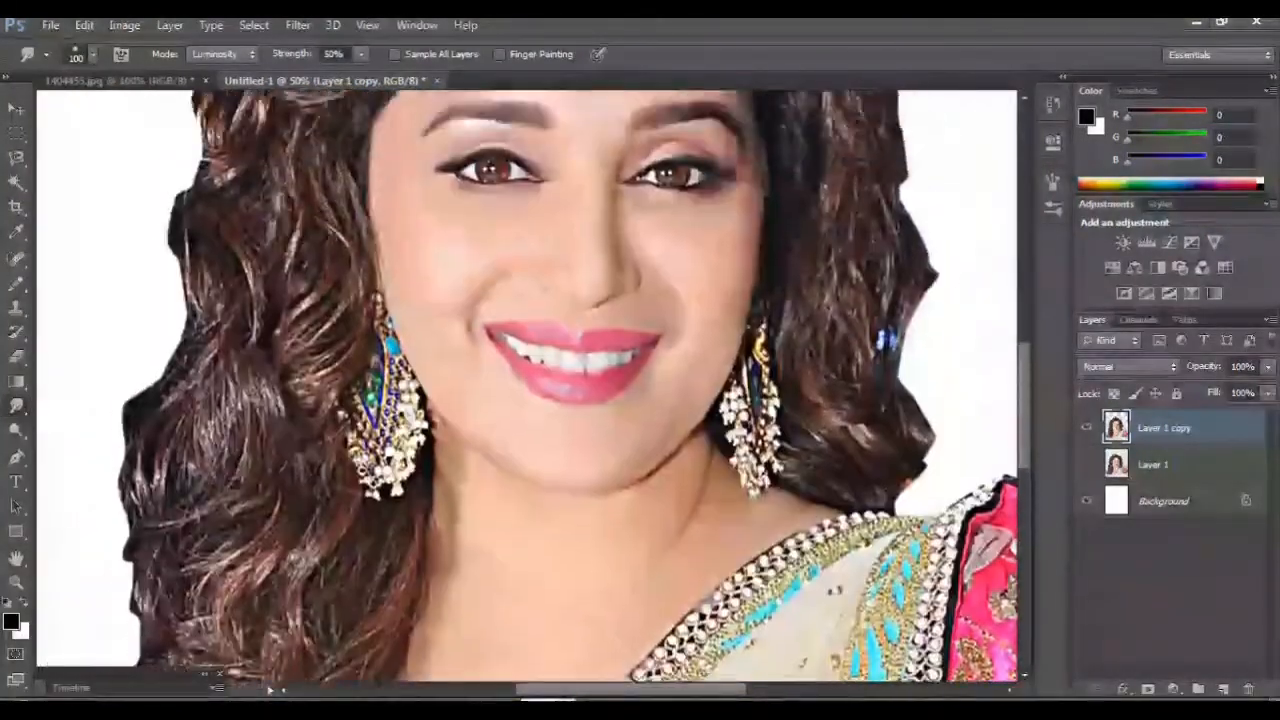
{"action": "scroll", "coordinate": [527, 384], "scroll_direction": "right", "scroll_amount": 4}
{"action": "scroll", "coordinate": [527, 384], "scroll_direction": "up", "scroll_amount": 2}
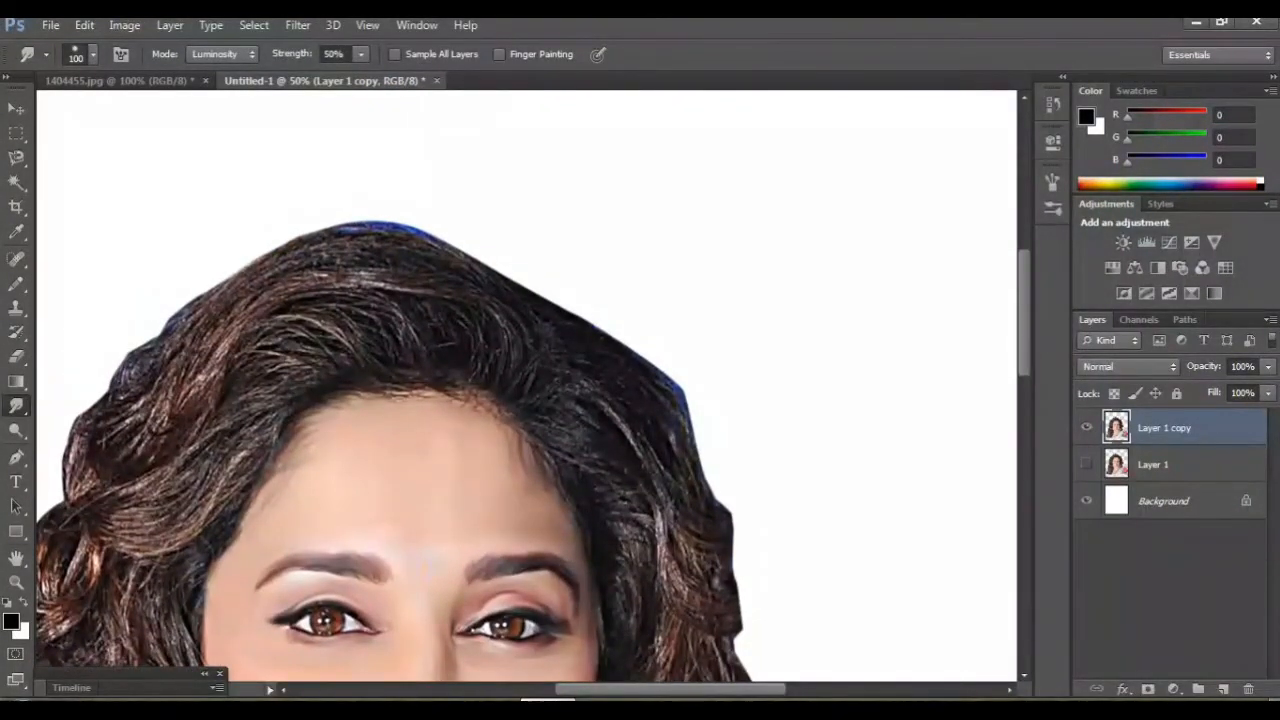
{"action": "key", "text": "ctrl+plus"}
{"action": "scroll", "coordinate": [527, 384], "scroll_direction": "left", "scroll_amount": 2}
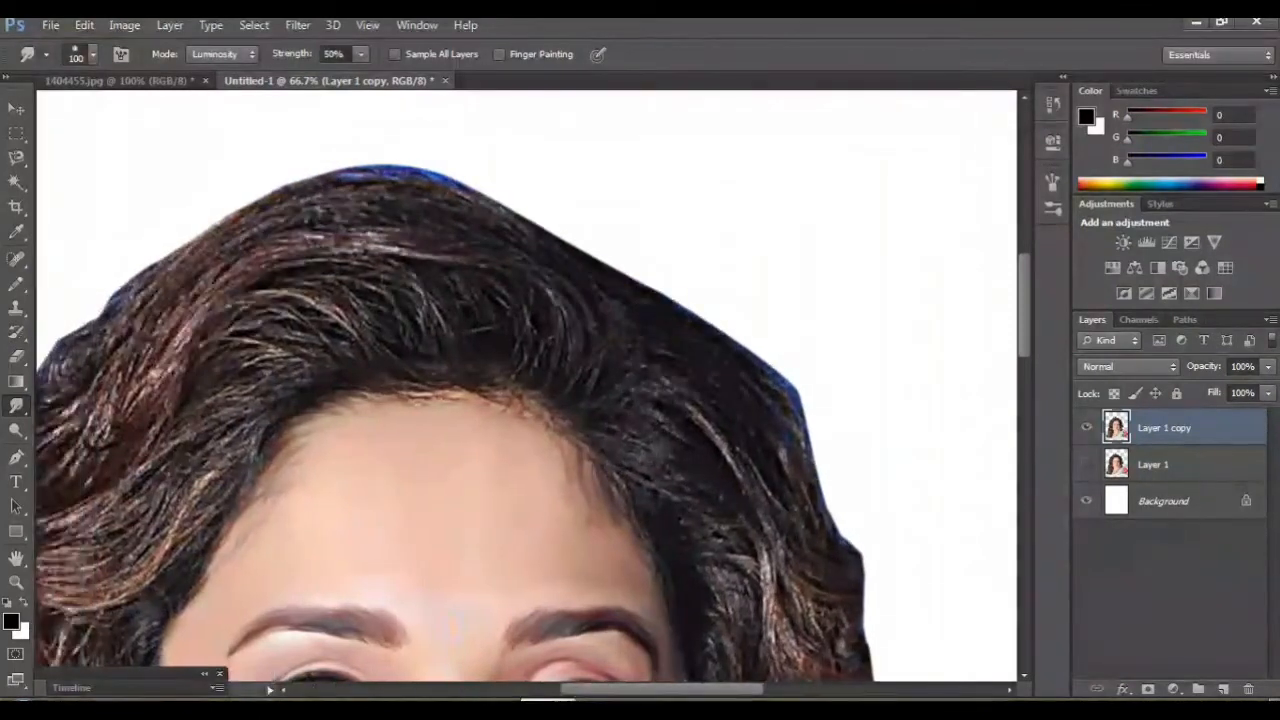
{"action": "left_click_drag", "start_coordinate": [1180, 427], "coordinate": [1222, 688]}
{"action": "left_click", "coordinate": [1087, 464]}
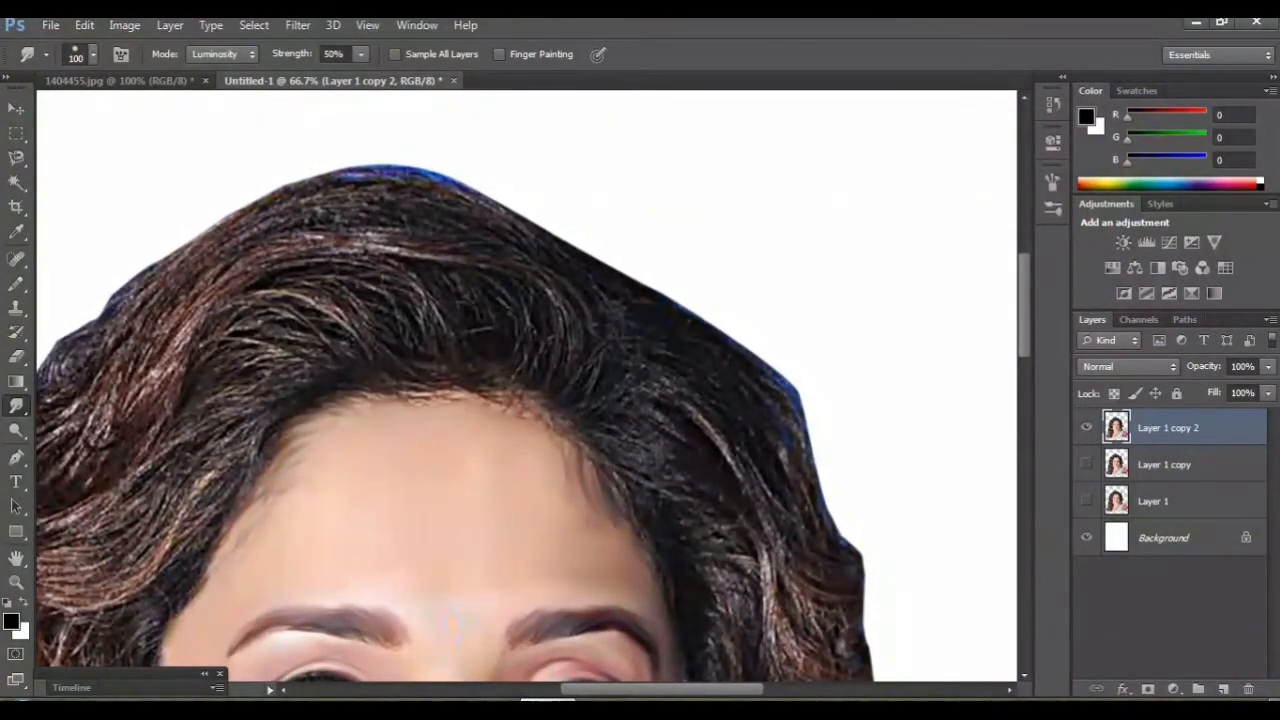
Set the Smudge strength to 61% and smudge the hair above the middle of the forehead into soft, flowing strands.
{"action": "key", "text": "ctrl+plus"}
{"action": "left_click_drag", "start_coordinate": [527, 385], "coordinate": [605, 491]}
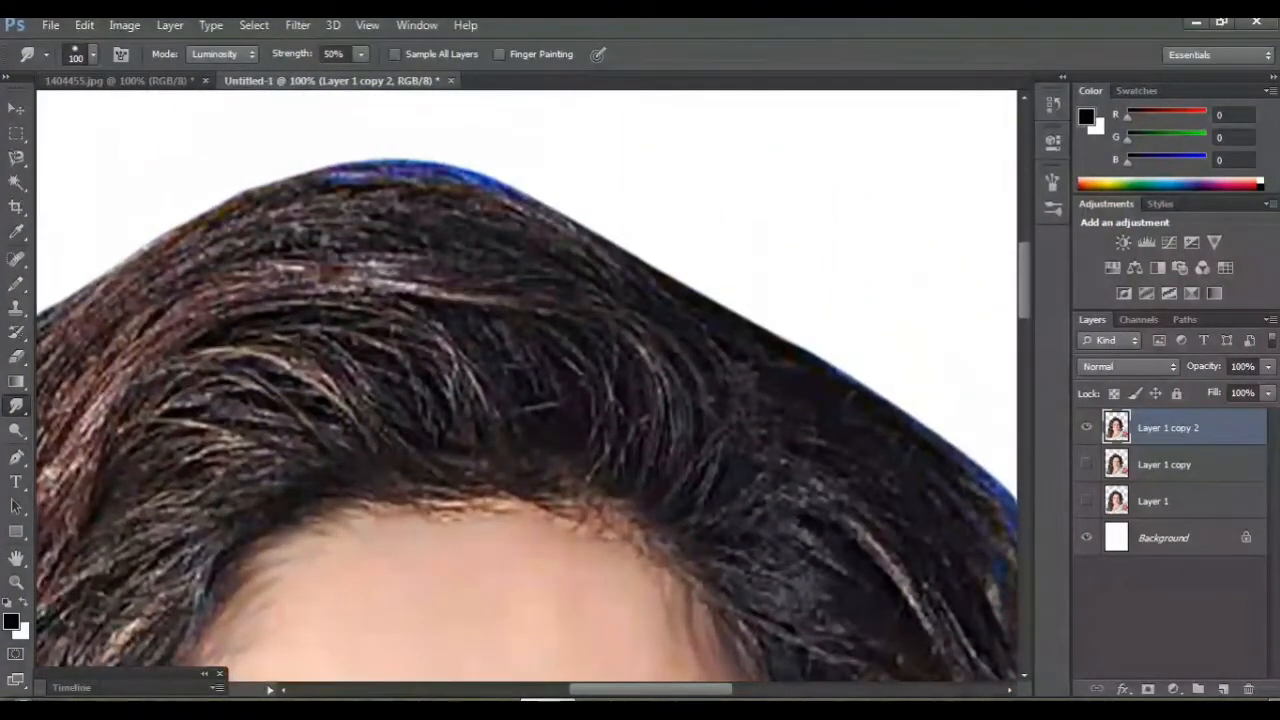
{"action": "left_click", "coordinate": [361, 54]}
{"action": "left_click_drag", "start_coordinate": [361, 75], "coordinate": [371, 75]}
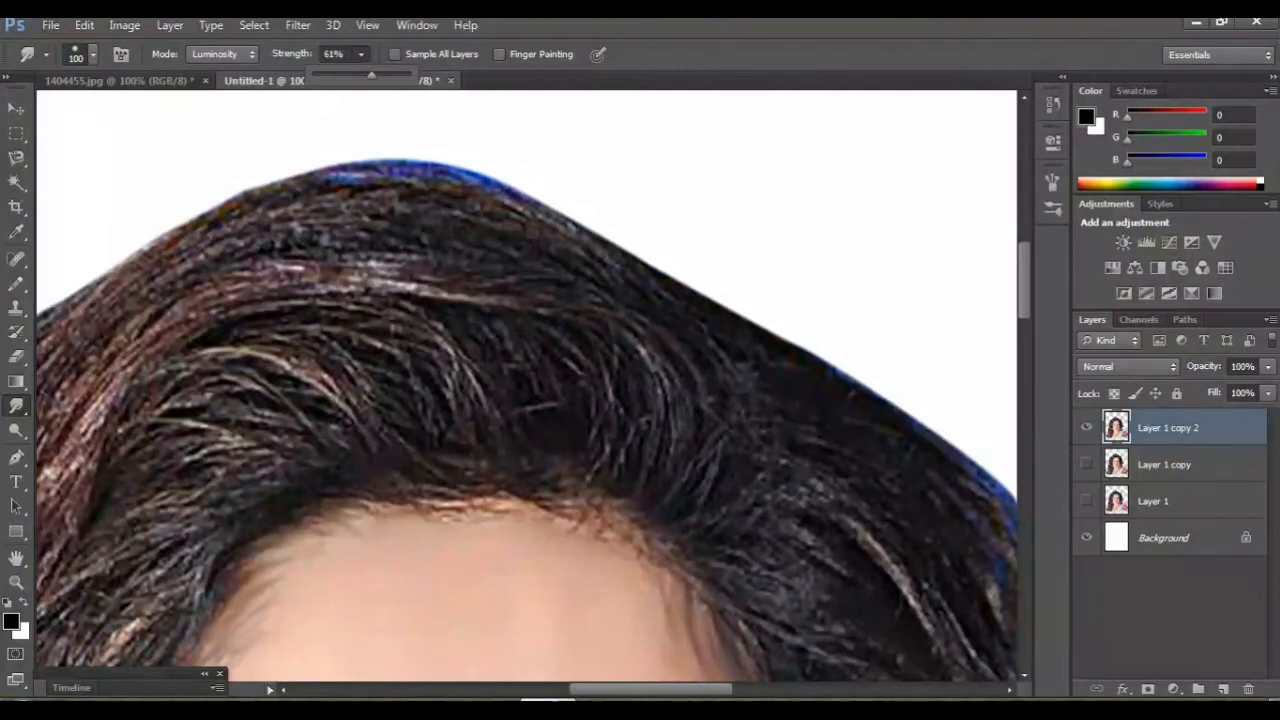
{"action": "mouse_move", "coordinate": [670, 495]}
{"action": "left_mouse_down"}
{"action": "mouse_move", "coordinate": [705, 445]}
{"action": "mouse_move", "coordinate": [660, 365]}
{"action": "mouse_move", "coordinate": [425, 275]}
{"action": "left_mouse_up"}
{"action": "mouse_move", "coordinate": [605, 380]}
{"action": "left_mouse_down"}
{"action": "mouse_move", "coordinate": [620, 445]}
{"action": "mouse_move", "coordinate": [605, 520]}
{"action": "mouse_move", "coordinate": [558, 485]}
{"action": "mouse_move", "coordinate": [558, 400]}
{"action": "mouse_move", "coordinate": [505, 345]}
{"action": "left_mouse_up"}
{"action": "left_click_drag", "start_coordinate": [500, 435], "coordinate": [438, 350]}
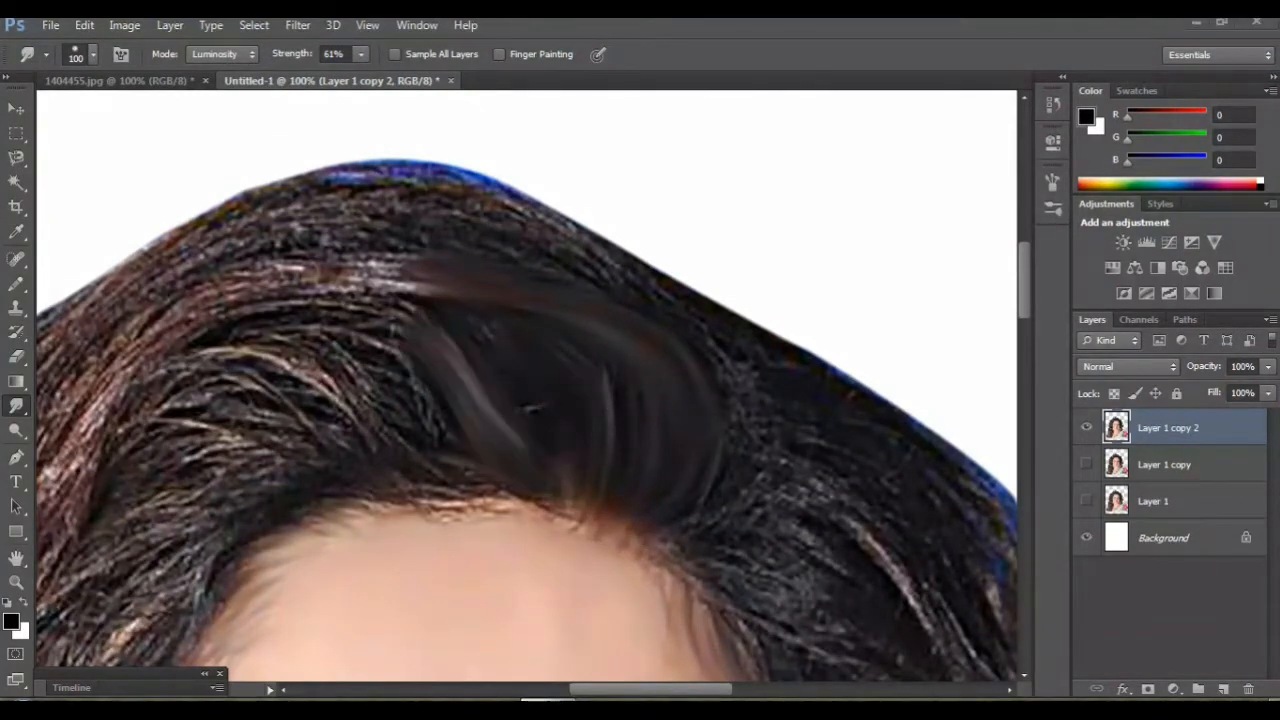
Smudge the dark hair on the parting's outer side, from the hairline down to the first curl beside the forehead.
{"action": "scroll", "coordinate": [527, 385], "scroll_direction": "down", "scroll_amount": 1}
{"action": "left_click_drag", "start_coordinate": [462, 404], "coordinate": [292, 260]}
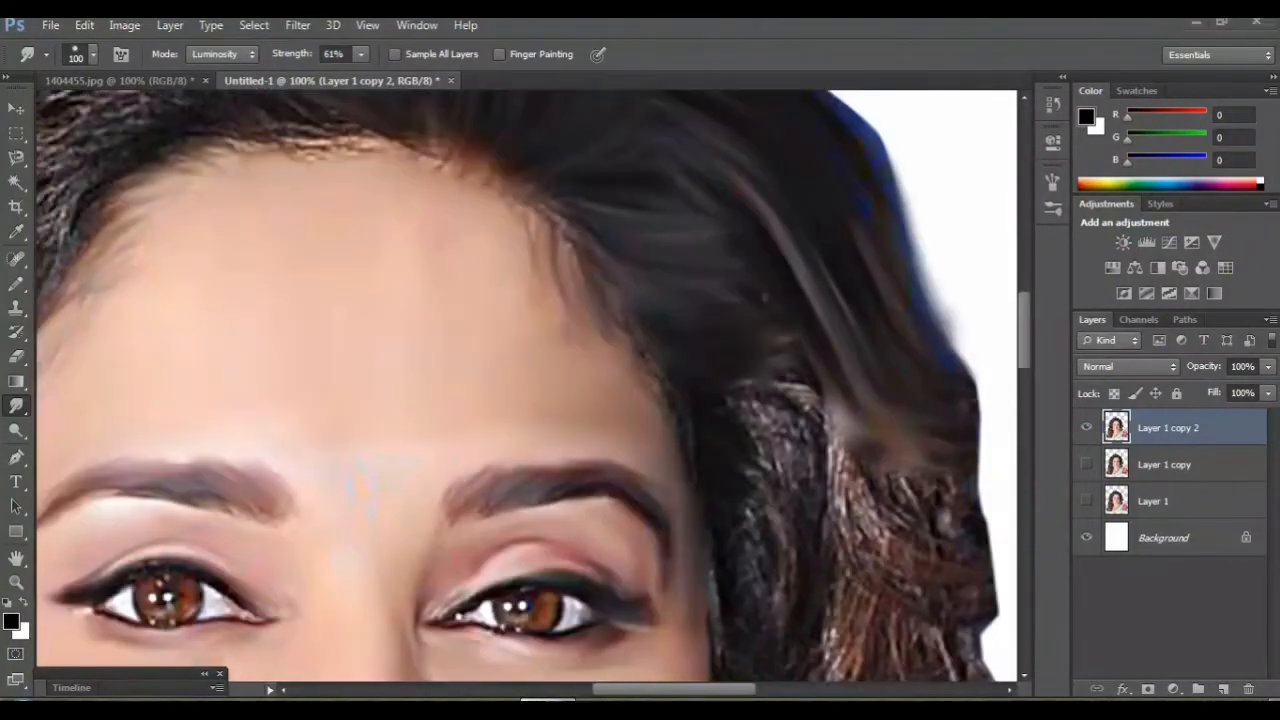
{"action": "scroll", "coordinate": [527, 385], "scroll_direction": "down", "scroll_amount": 1}
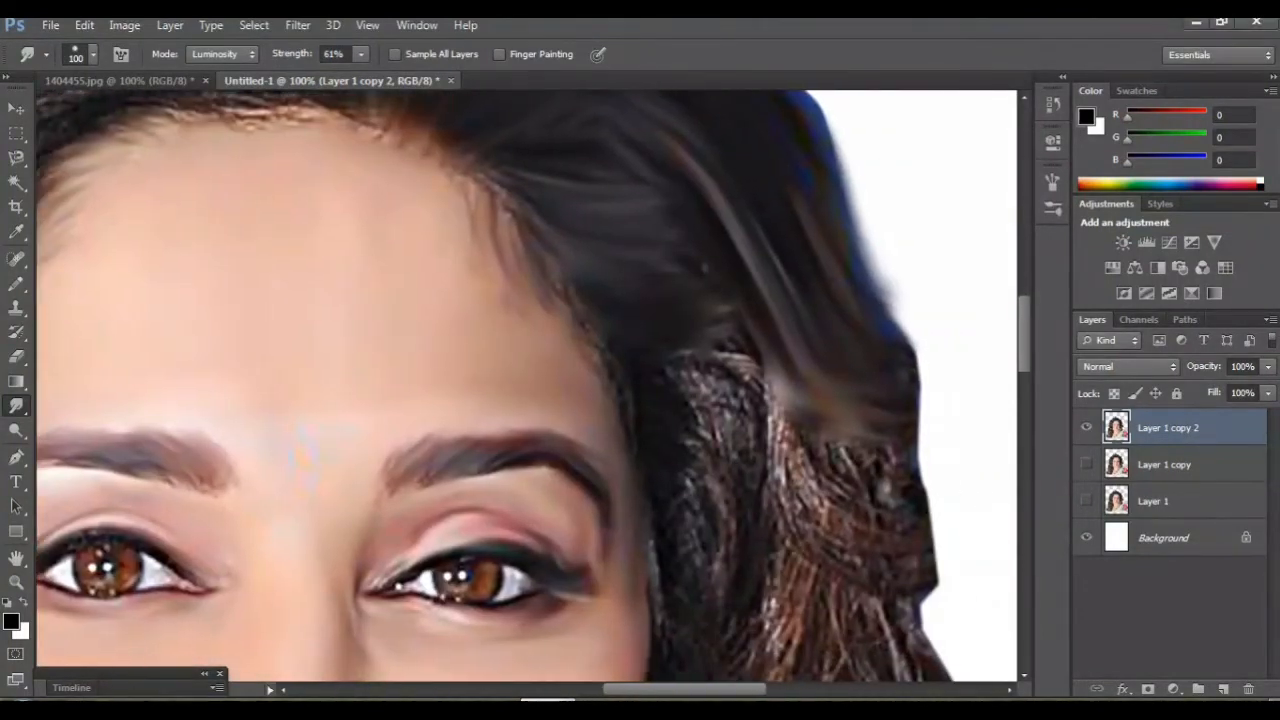
{"action": "left_click_drag", "start_coordinate": [685, 385], "coordinate": [752, 360]}
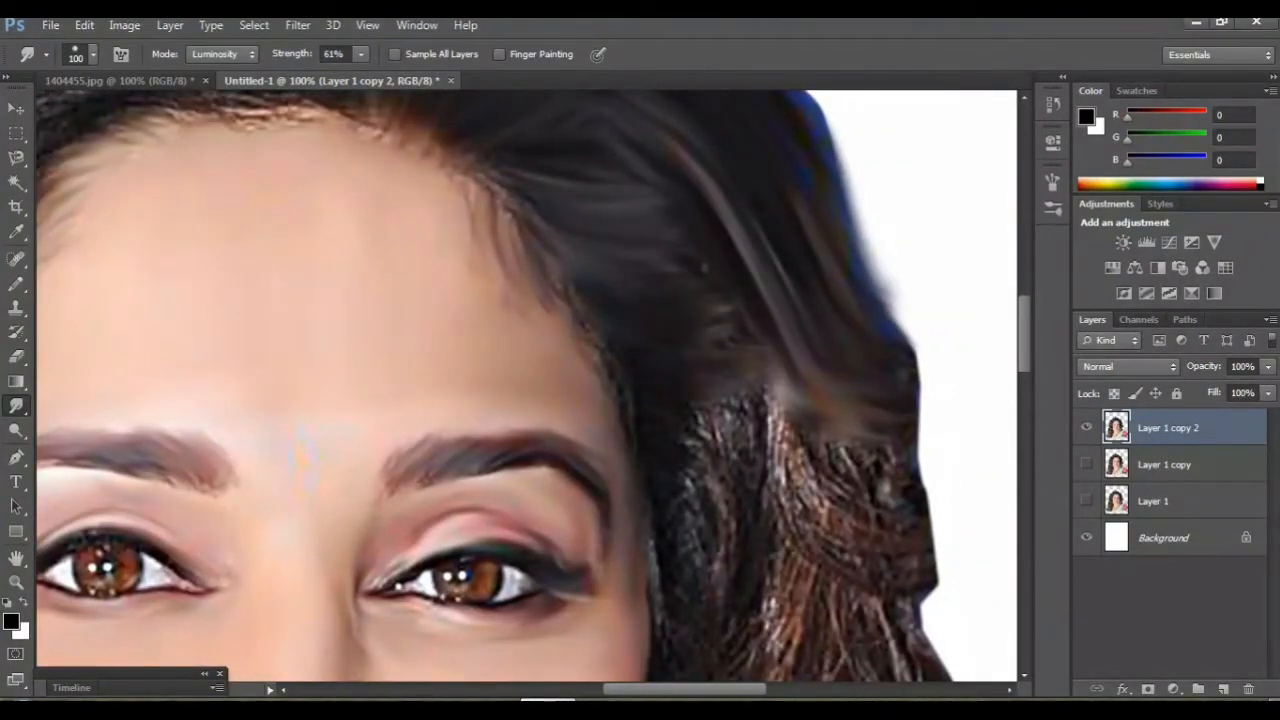
Smudge the hair beside the temple and the outer curl level with the eye into smooth curved locks.
{"action": "scroll", "coordinate": [745, 365], "scroll_direction": "down", "scroll_amount": 3}
{"action": "mouse_move", "coordinate": [712, 310]}
{"action": "left_mouse_down"}
{"action": "mouse_move", "coordinate": [745, 425]}
{"action": "mouse_move", "coordinate": [795, 490]}
{"action": "left_mouse_up"}
{"action": "left_click_drag", "start_coordinate": [770, 300], "coordinate": [725, 480]}
{"action": "left_click_drag", "start_coordinate": [685, 415], "coordinate": [728, 530]}
{"action": "mouse_move", "coordinate": [775, 310]}
{"action": "left_mouse_down"}
{"action": "mouse_move", "coordinate": [820, 435]}
{"action": "mouse_move", "coordinate": [915, 462]}
{"action": "left_mouse_up"}
{"action": "mouse_move", "coordinate": [825, 355]}
{"action": "left_mouse_down"}
{"action": "mouse_move", "coordinate": [898, 405]}
{"action": "mouse_move", "coordinate": [918, 398]}
{"action": "left_mouse_up"}
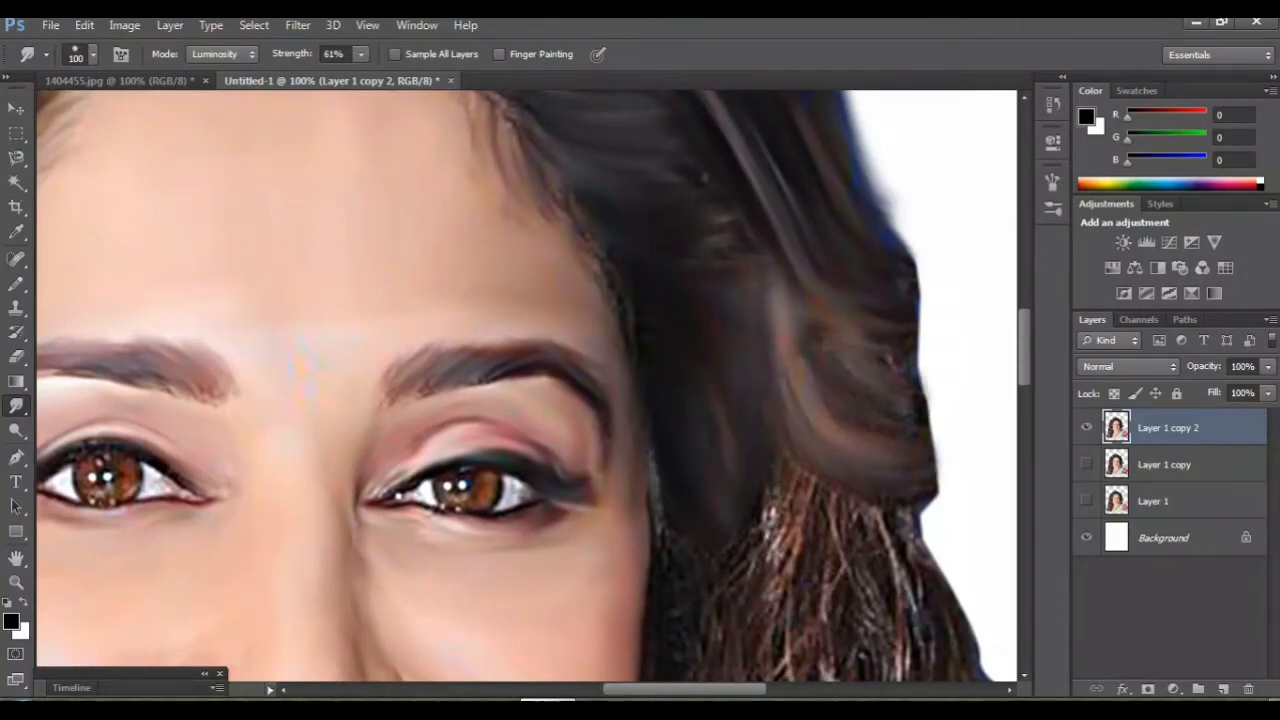
{"action": "key", "text": "ctrl+minus"}
{"action": "key", "text": "ctrl+minus"}
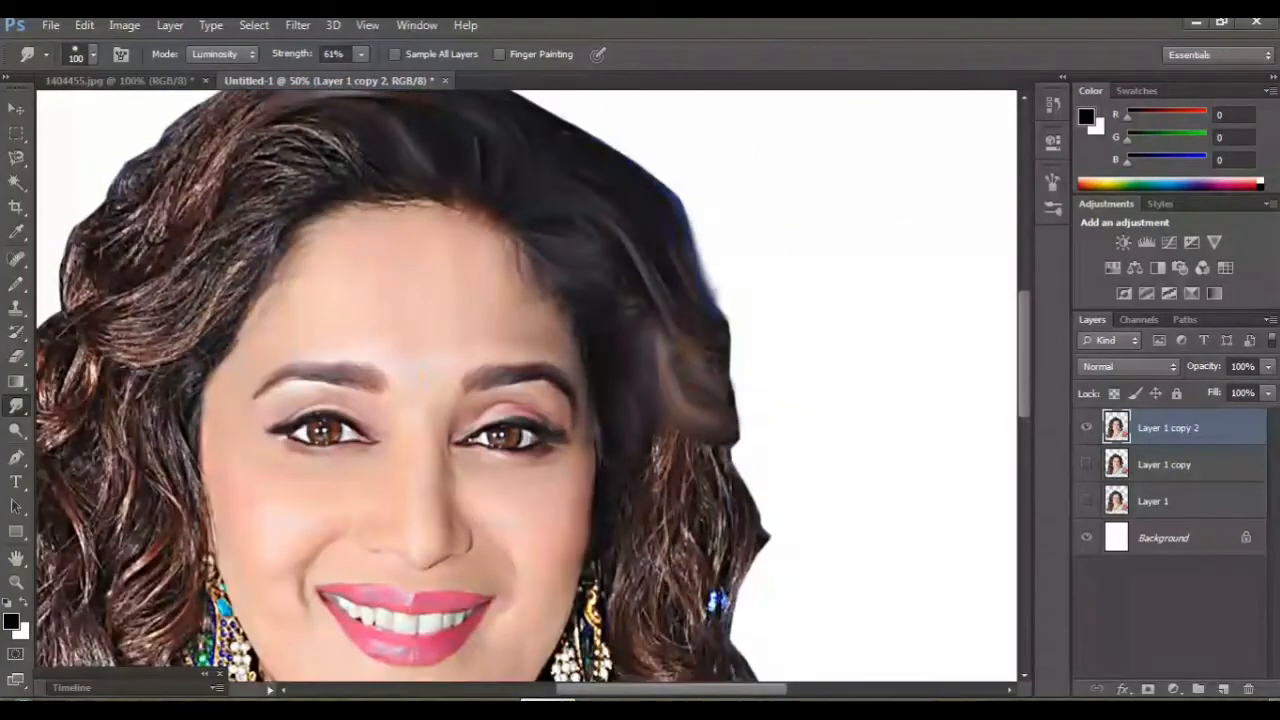
{"action": "key", "text": "ctrl+plus"}
{"action": "key", "text": "ctrl+plus"}
{"action": "scroll", "coordinate": [526, 385], "scroll_direction": "up", "scroll_amount": 1}
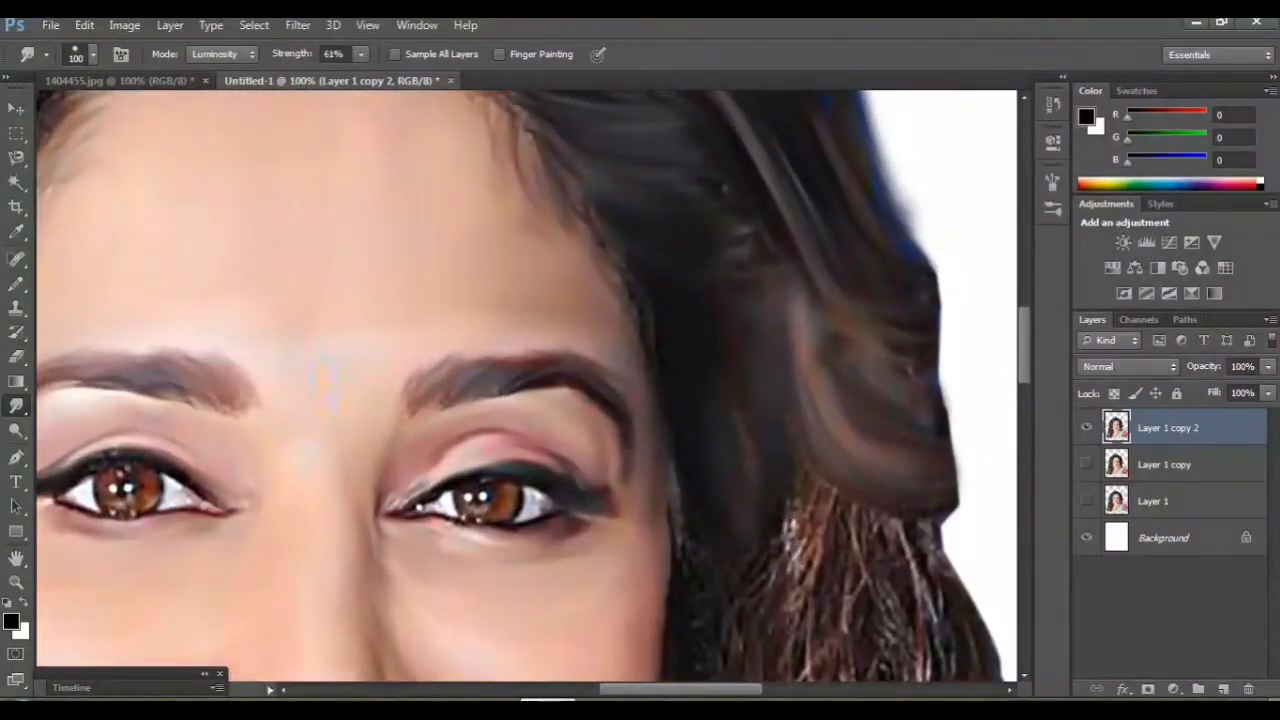
Smudge the forehead hairline and the coarse hair sweeping back on the unsmoothed side of the parting into soft, flowing locks.
{"action": "scroll", "coordinate": [526, 385], "scroll_direction": "up", "scroll_amount": 5}
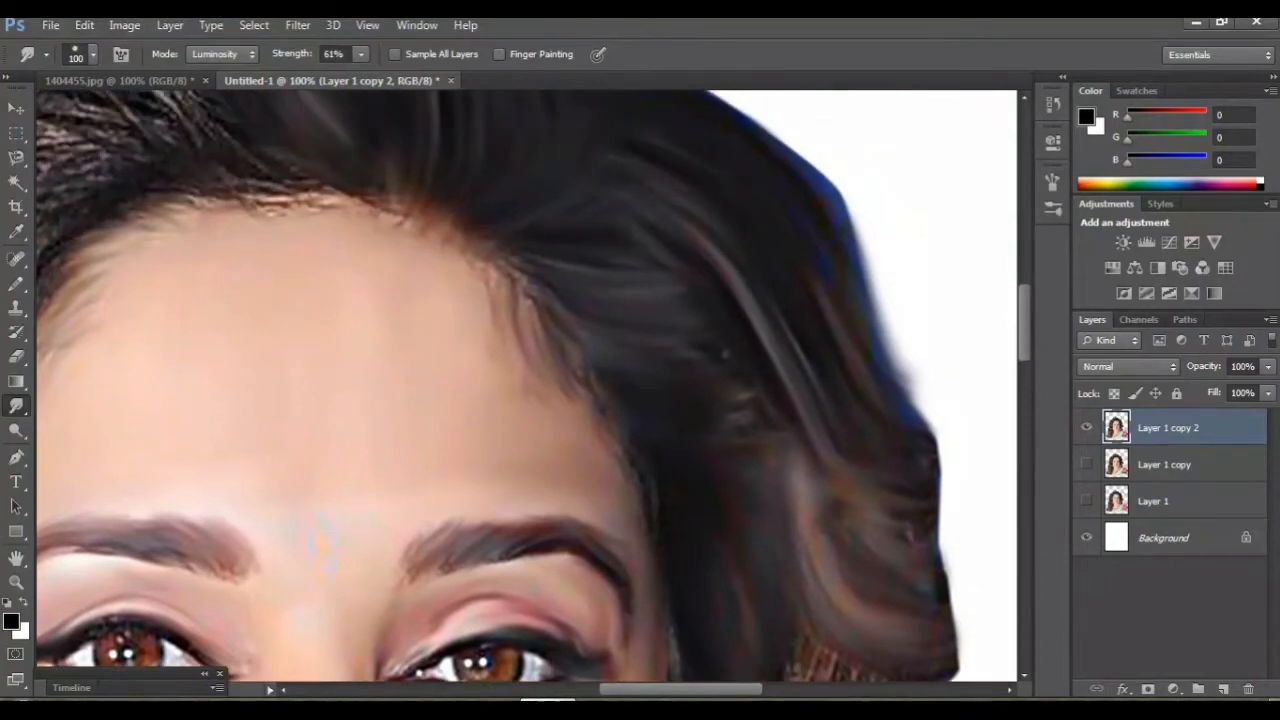
{"action": "mouse_move", "coordinate": [524, 291]}
{"action": "left_mouse_down"}
{"action": "mouse_move", "coordinate": [612, 296]}
{"action": "mouse_move", "coordinate": [691, 395]}
{"action": "mouse_move", "coordinate": [532, 306]}
{"action": "mouse_move", "coordinate": [556, 312]}
{"action": "left_mouse_up"}
{"action": "scroll", "coordinate": [545, 308], "scroll_direction": "left", "scroll_amount": 3}
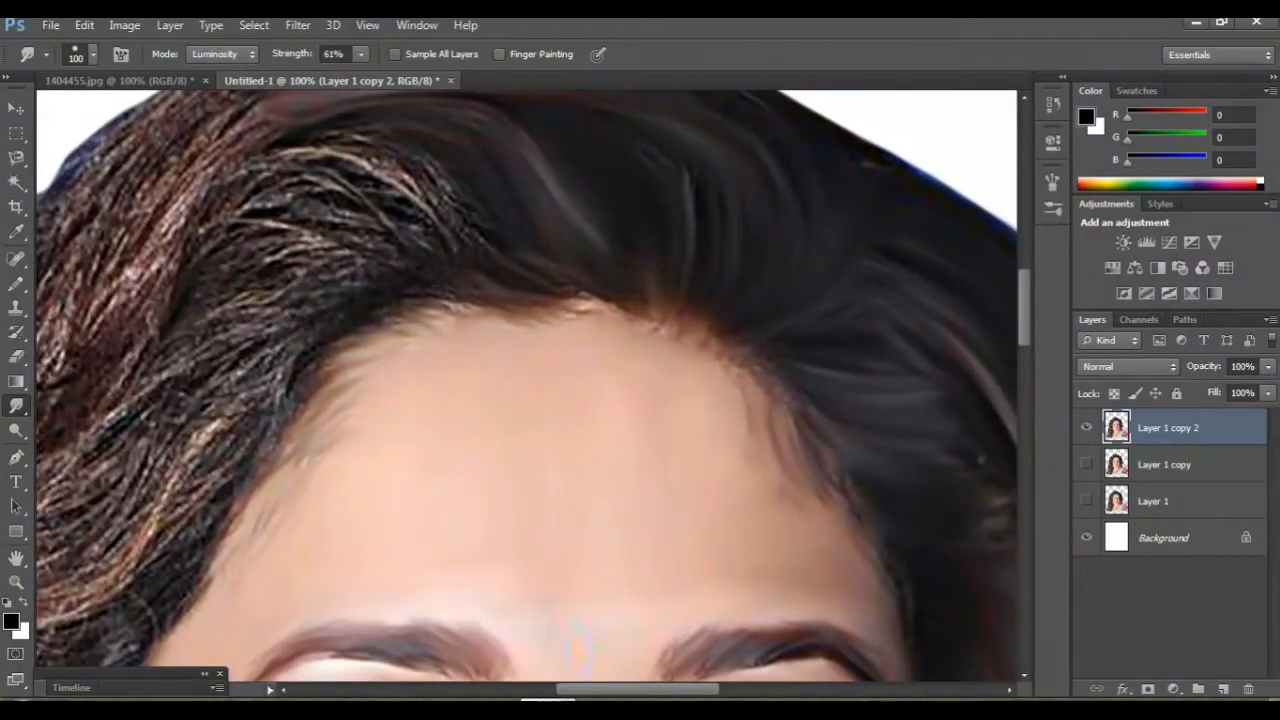
{"action": "scroll", "coordinate": [533, 385], "scroll_direction": "up", "scroll_amount": 4}
{"action": "scroll", "coordinate": [527, 385], "scroll_direction": "left", "scroll_amount": 5}
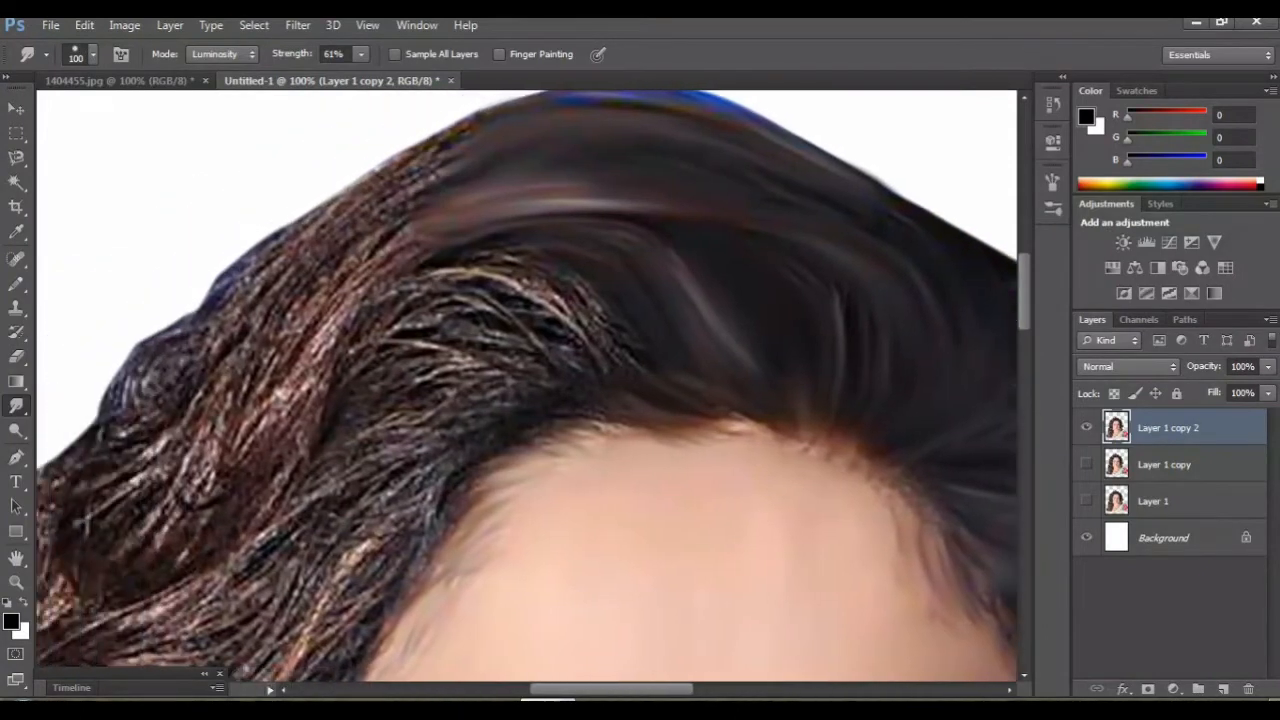
{"action": "scroll", "coordinate": [527, 385], "scroll_direction": "up", "scroll_amount": 2}
{"action": "mouse_move", "coordinate": [612, 422]}
{"action": "left_mouse_down"}
{"action": "mouse_move", "coordinate": [526, 338]}
{"action": "mouse_move", "coordinate": [454, 328]}
{"action": "mouse_move", "coordinate": [430, 346]}
{"action": "left_mouse_up"}
{"action": "left_click_drag", "start_coordinate": [508, 390], "coordinate": [596, 482]}
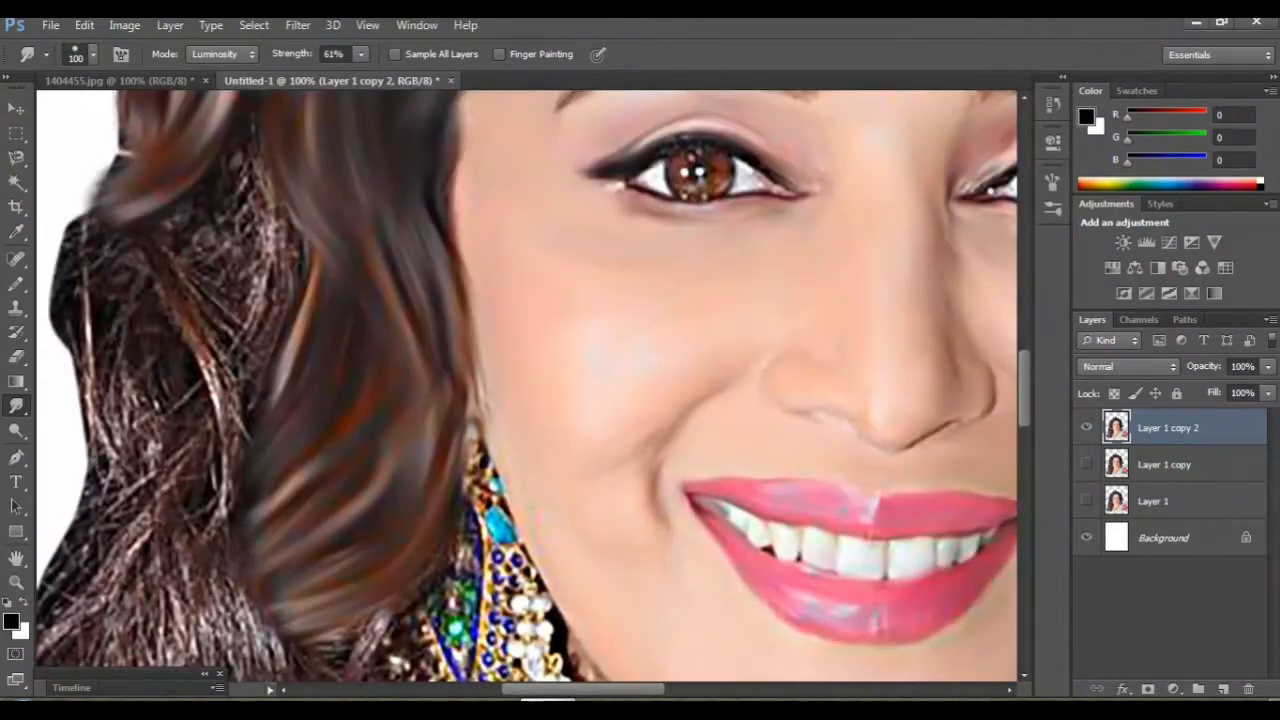
Smudge the tangled hair just outside the smoothed cheek curls into long vertical strands, from eye level to below the mouth.
{"action": "mouse_move", "coordinate": [256, 150]}
{"action": "left_mouse_down"}
{"action": "mouse_move", "coordinate": [276, 320]}
{"action": "mouse_move", "coordinate": [232, 416]}
{"action": "left_mouse_up"}
{"action": "mouse_move", "coordinate": [240, 174]}
{"action": "left_mouse_down"}
{"action": "mouse_move", "coordinate": [174, 250]}
{"action": "mouse_move", "coordinate": [224, 340]}
{"action": "left_mouse_up"}
{"action": "left_click_drag", "start_coordinate": [176, 240], "coordinate": [236, 548]}
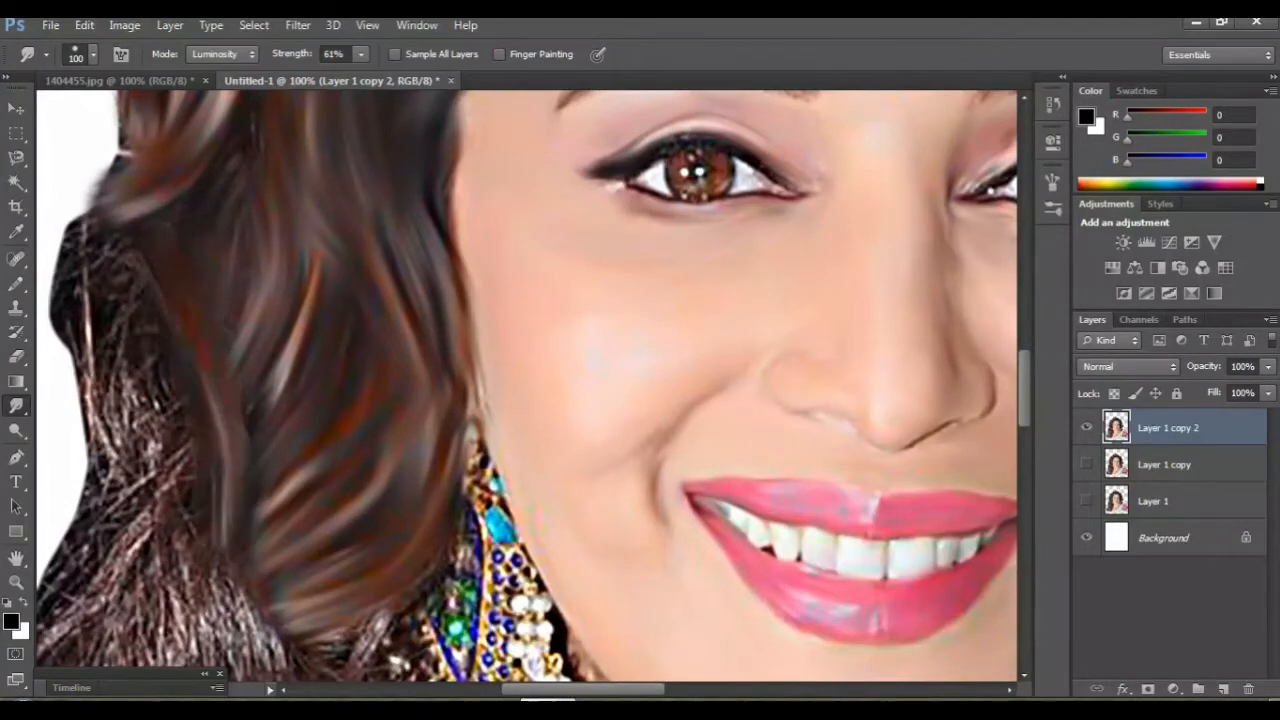
Smudge the remaining outer waves on the longer-haired side, from eye level down past the earring toward the shoulder.
{"action": "key", "text": "ctrl+minus"}
{"action": "key", "text": "ctrl+minus"}
{"action": "key", "text": "ctrl+minus"}
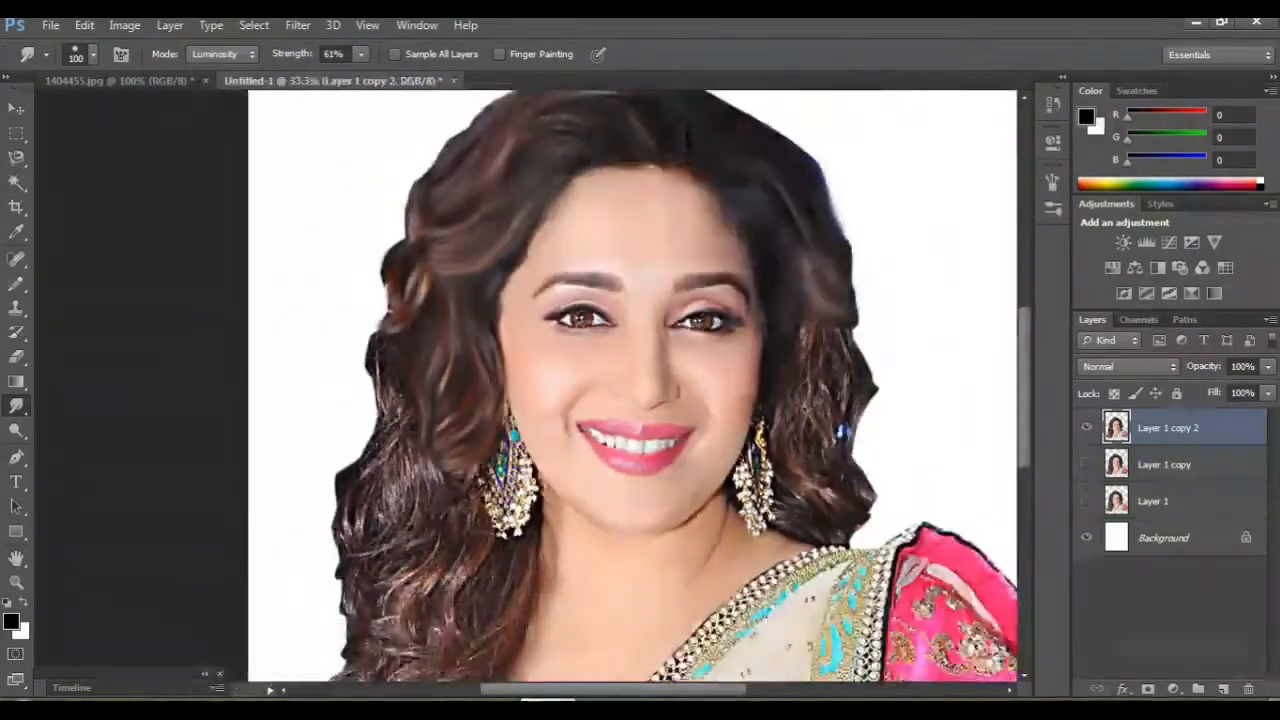
{"action": "key", "text": "ctrl+plus"}
{"action": "key", "text": "ctrl+plus"}
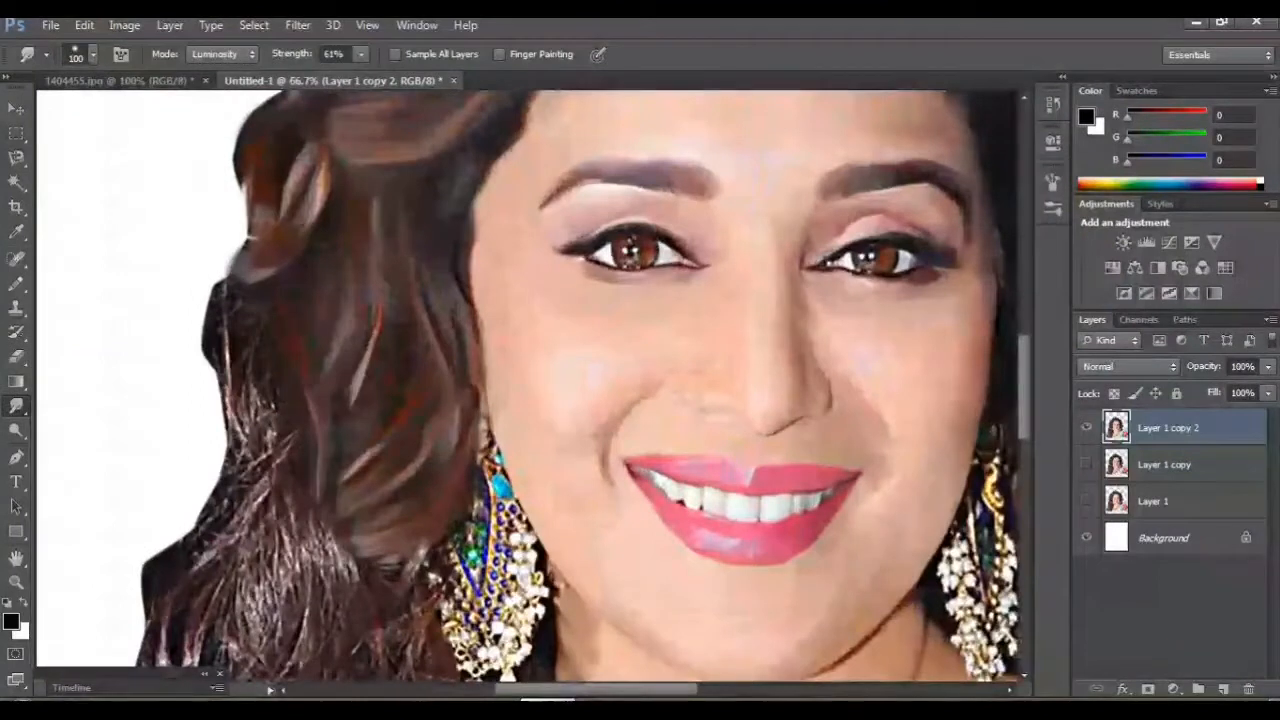
{"action": "scroll", "coordinate": [526, 386], "scroll_direction": "left", "scroll_amount": 2}
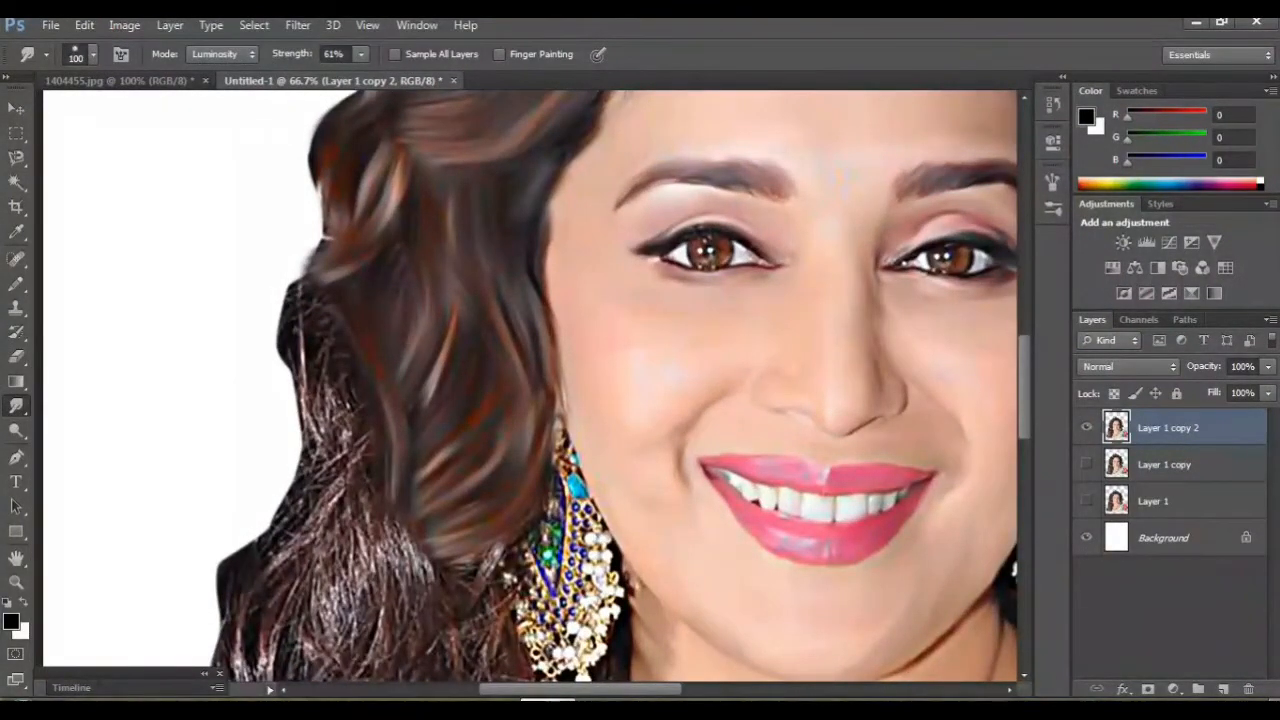
{"action": "key", "text": "ctrl+plus"}
{"action": "scroll", "coordinate": [526, 386], "scroll_direction": "left", "scroll_amount": 3}
{"action": "scroll", "coordinate": [526, 386], "scroll_direction": "down", "scroll_amount": 1}
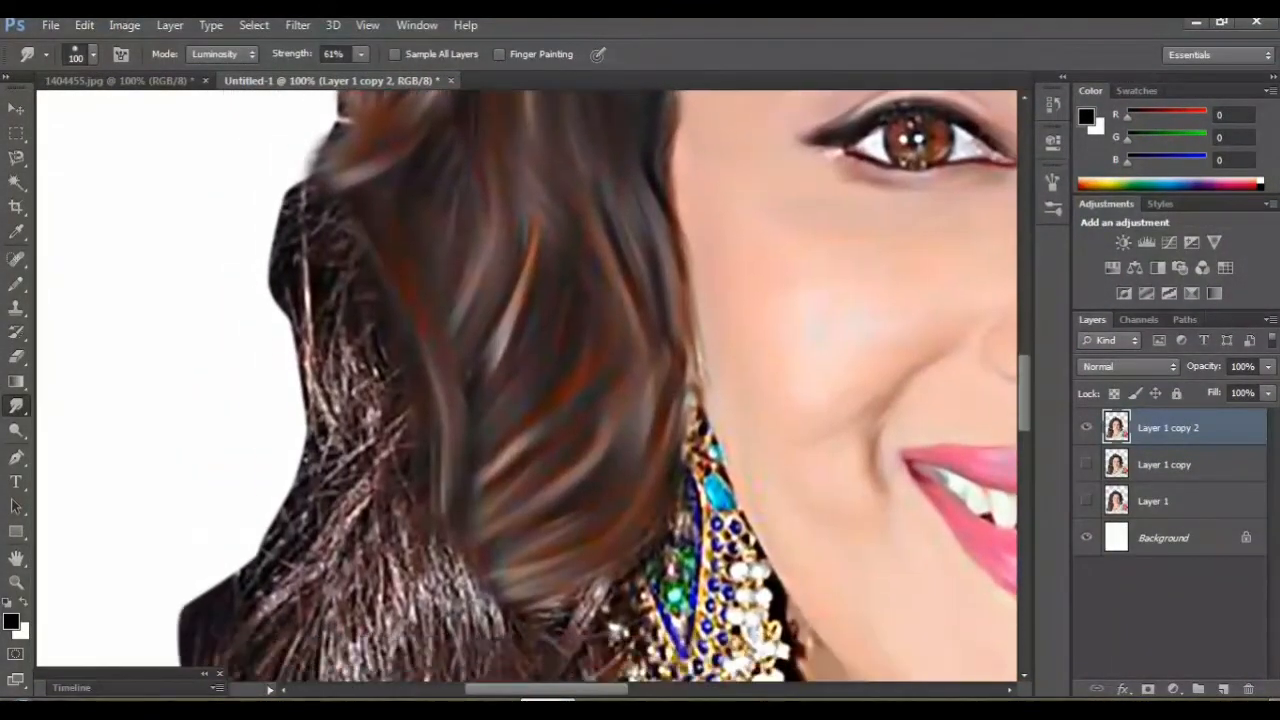
{"action": "left_click_drag", "start_coordinate": [315, 195], "coordinate": [295, 240]}
{"action": "mouse_move", "coordinate": [323, 300]}
{"action": "left_mouse_down"}
{"action": "mouse_move", "coordinate": [345, 432]}
{"action": "mouse_move", "coordinate": [330, 475]}
{"action": "left_mouse_up"}
{"action": "left_click_drag", "start_coordinate": [385, 430], "coordinate": [380, 470]}
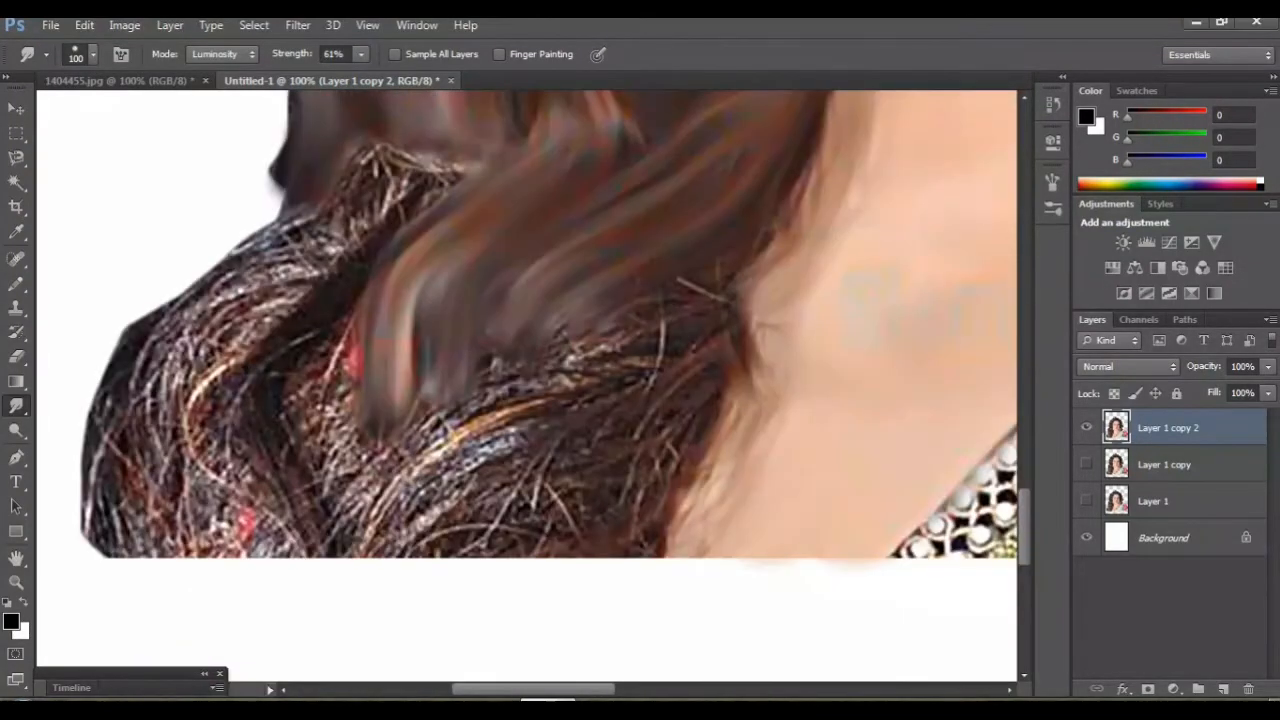
Smudge the frizzy tuft where the upper waves meet the large outer curl at the shoulder.
{"action": "left_click_drag", "start_coordinate": [420, 172], "coordinate": [328, 238]}
{"action": "left_click_drag", "start_coordinate": [394, 155], "coordinate": [366, 168]}
{"action": "left_click_drag", "start_coordinate": [455, 165], "coordinate": [390, 235]}
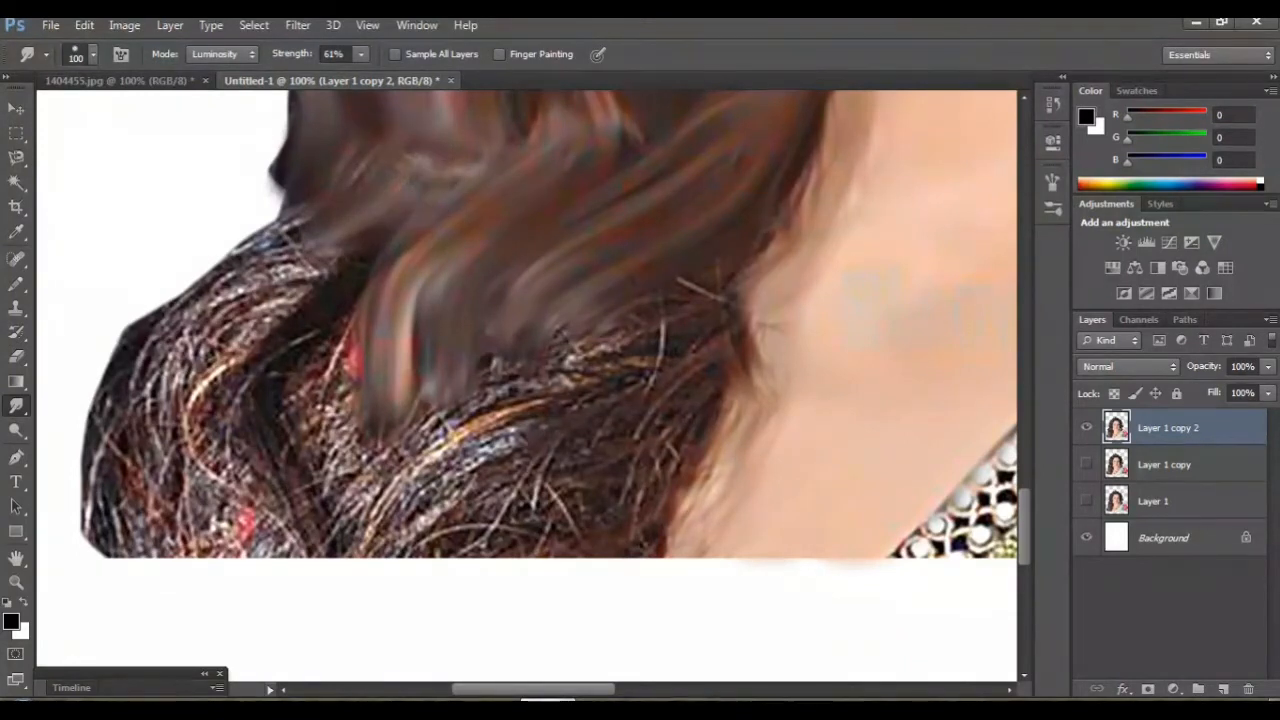
Smudge the lowest locks beside the neck and chest into smooth diagonal strands down to the portrait's cut edge.
{"action": "scroll", "coordinate": [554, 330], "scroll_direction": "down", "scroll_amount": 2}
{"action": "mouse_move", "coordinate": [575, 340]}
{"action": "left_mouse_down"}
{"action": "mouse_move", "coordinate": [445, 440]}
{"action": "mouse_move", "coordinate": [390, 525]}
{"action": "left_mouse_up"}
{"action": "left_click_drag", "start_coordinate": [545, 420], "coordinate": [440, 525]}
{"action": "mouse_move", "coordinate": [525, 450]}
{"action": "left_mouse_down"}
{"action": "mouse_move", "coordinate": [595, 410]}
{"action": "mouse_move", "coordinate": [640, 435]}
{"action": "mouse_move", "coordinate": [540, 510]}
{"action": "left_mouse_up"}
{"action": "left_click_drag", "start_coordinate": [645, 445], "coordinate": [610, 518]}
{"action": "left_click_drag", "start_coordinate": [670, 420], "coordinate": [635, 515]}
{"action": "mouse_move", "coordinate": [675, 410]}
{"action": "left_mouse_down"}
{"action": "mouse_move", "coordinate": [720, 300]}
{"action": "mouse_move", "coordinate": [650, 320]}
{"action": "left_mouse_up"}
{"action": "mouse_move", "coordinate": [640, 265]}
{"action": "left_mouse_down"}
{"action": "mouse_move", "coordinate": [420, 400]}
{"action": "mouse_move", "coordinate": [370, 515]}
{"action": "left_mouse_up"}
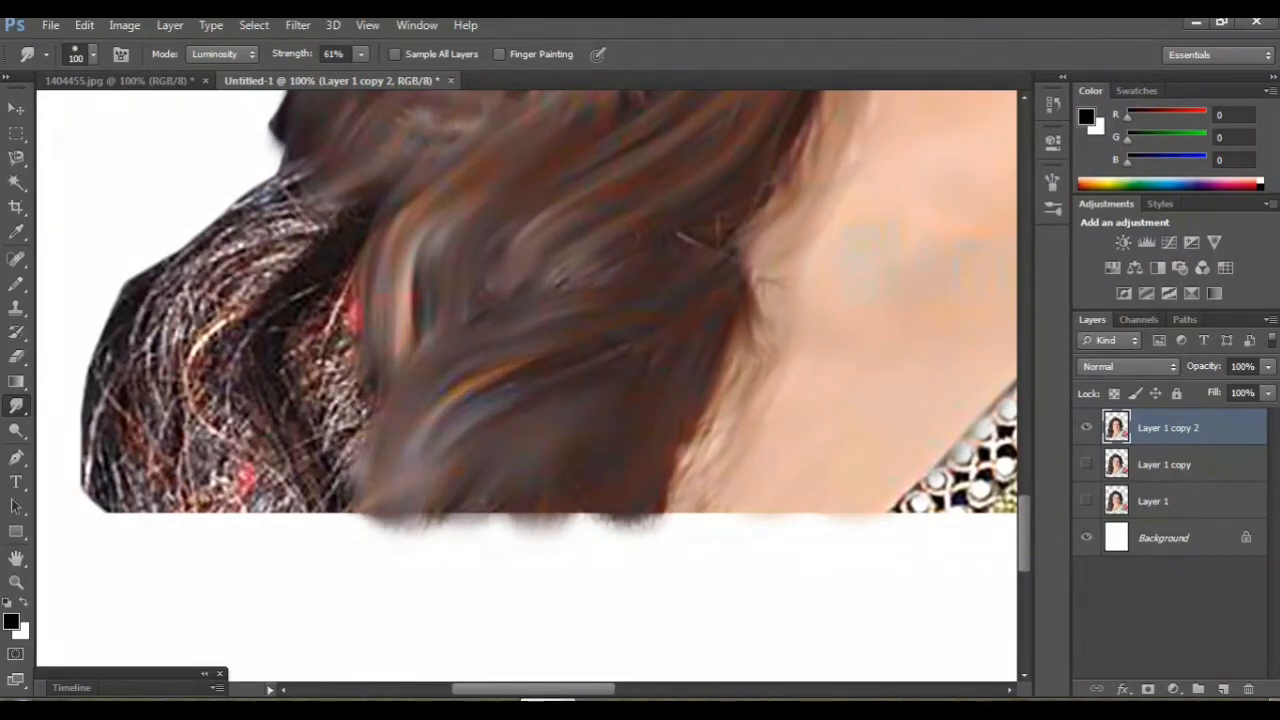
{"action": "left_click_drag", "start_coordinate": [555, 385], "coordinate": [505, 440]}
Smudge the large outer curl over the shoulder into smooth curved strands down to the portrait's cut edge.
{"action": "key", "text": "ctrl+minus"}
{"action": "key", "text": "ctrl+minus"}
{"action": "key", "text": "ctrl+minus"}
{"action": "key", "text": "ctrl+minus"}
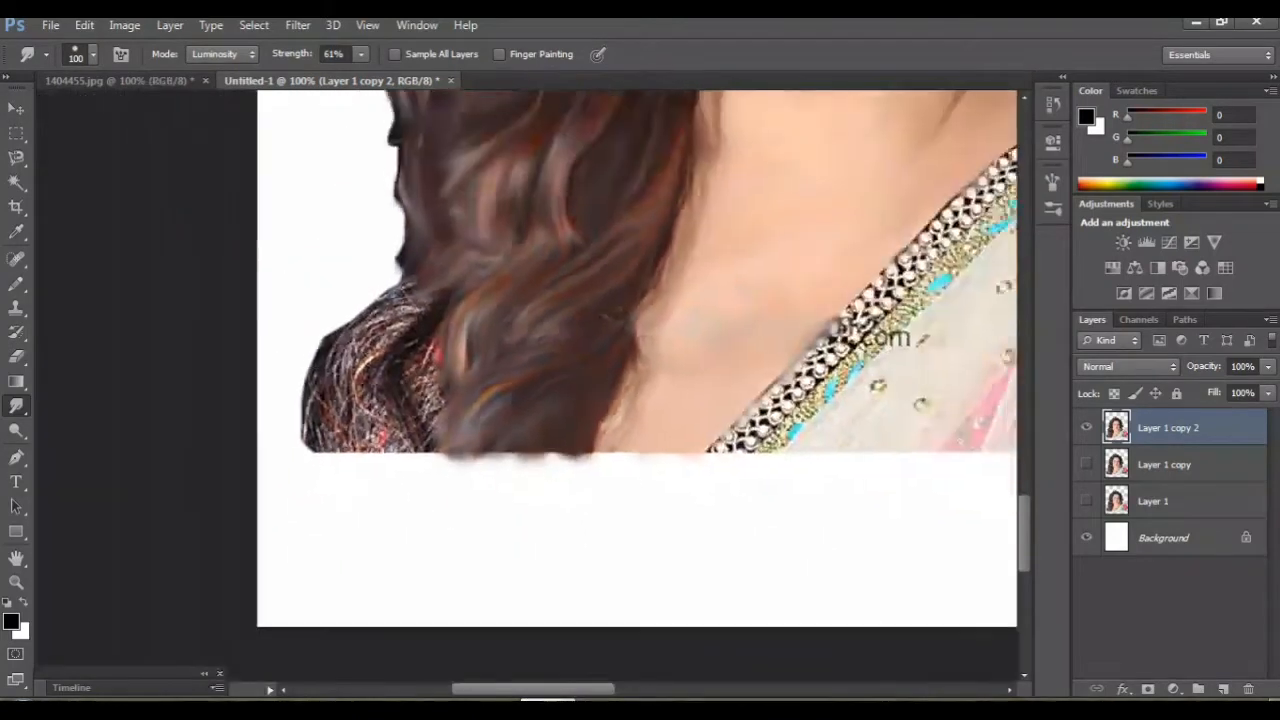
{"action": "key", "text": "ctrl+plus"}
{"action": "key", "text": "ctrl+plus"}
{"action": "key", "text": "ctrl+plus"}
{"action": "key", "text": "ctrl+plus"}
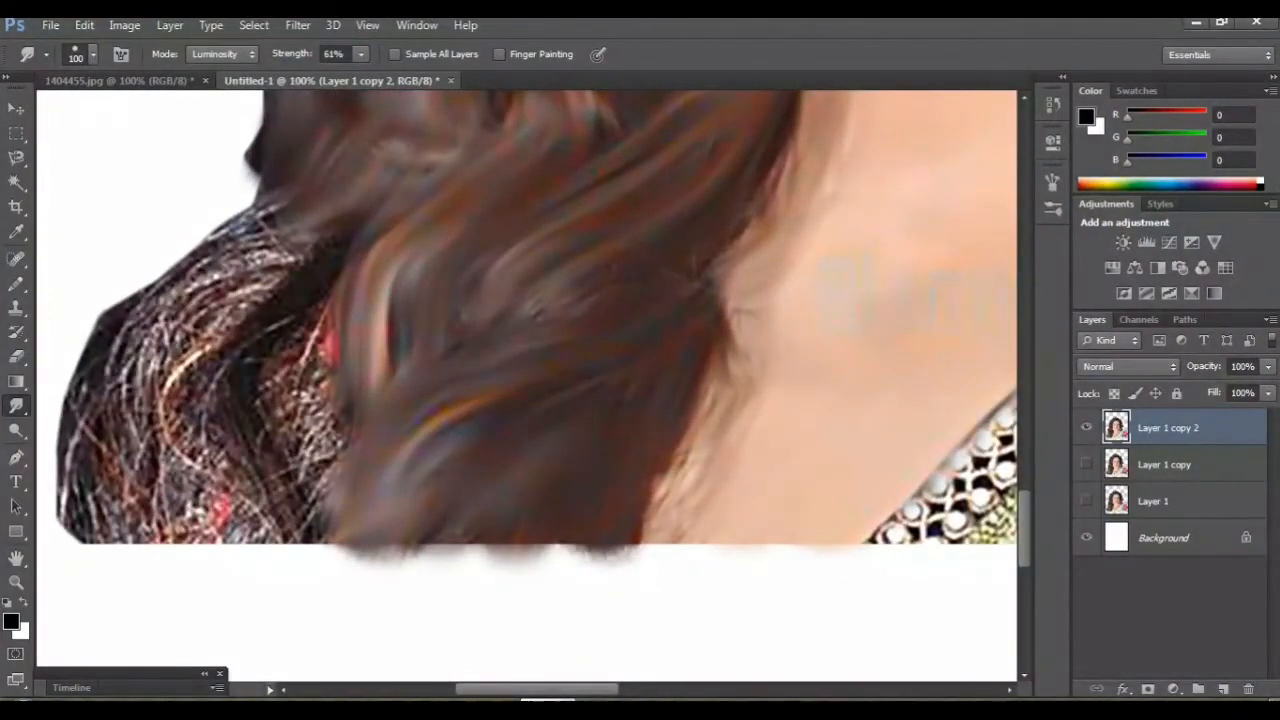
{"action": "scroll", "coordinate": [526, 385], "scroll_direction": "left", "scroll_amount": 3}
{"action": "mouse_move", "coordinate": [463, 243]}
{"action": "left_mouse_down"}
{"action": "mouse_move", "coordinate": [436, 270]}
{"action": "mouse_move", "coordinate": [388, 450]}
{"action": "mouse_move", "coordinate": [448, 532]}
{"action": "left_mouse_up"}
{"action": "mouse_move", "coordinate": [470, 346]}
{"action": "left_mouse_down"}
{"action": "mouse_move", "coordinate": [444, 420]}
{"action": "mouse_move", "coordinate": [464, 488]}
{"action": "mouse_move", "coordinate": [460, 376]}
{"action": "left_mouse_up"}
{"action": "mouse_move", "coordinate": [432, 244]}
{"action": "left_mouse_down"}
{"action": "mouse_move", "coordinate": [298, 360]}
{"action": "mouse_move", "coordinate": [274, 424]}
{"action": "left_mouse_up"}
{"action": "mouse_move", "coordinate": [418, 208]}
{"action": "left_mouse_down"}
{"action": "mouse_move", "coordinate": [350, 252]}
{"action": "mouse_move", "coordinate": [250, 410]}
{"action": "mouse_move", "coordinate": [270, 494]}
{"action": "left_mouse_up"}
{"action": "mouse_move", "coordinate": [404, 290]}
{"action": "left_mouse_down"}
{"action": "mouse_move", "coordinate": [329, 380]}
{"action": "mouse_move", "coordinate": [299, 480]}
{"action": "mouse_move", "coordinate": [398, 532]}
{"action": "left_mouse_up"}
{"action": "mouse_move", "coordinate": [318, 384]}
{"action": "left_mouse_down"}
{"action": "mouse_move", "coordinate": [306, 480]}
{"action": "mouse_move", "coordinate": [340, 536]}
{"action": "left_mouse_up"}
{"action": "mouse_move", "coordinate": [232, 470]}
{"action": "left_mouse_down"}
{"action": "mouse_move", "coordinate": [226, 512]}
{"action": "mouse_move", "coordinate": [262, 548]}
{"action": "mouse_move", "coordinate": [262, 572]}
{"action": "left_mouse_up"}
{"action": "left_click_drag", "start_coordinate": [240, 322], "coordinate": [212, 432]}
{"action": "left_click_drag", "start_coordinate": [506, 390], "coordinate": [480, 492]}
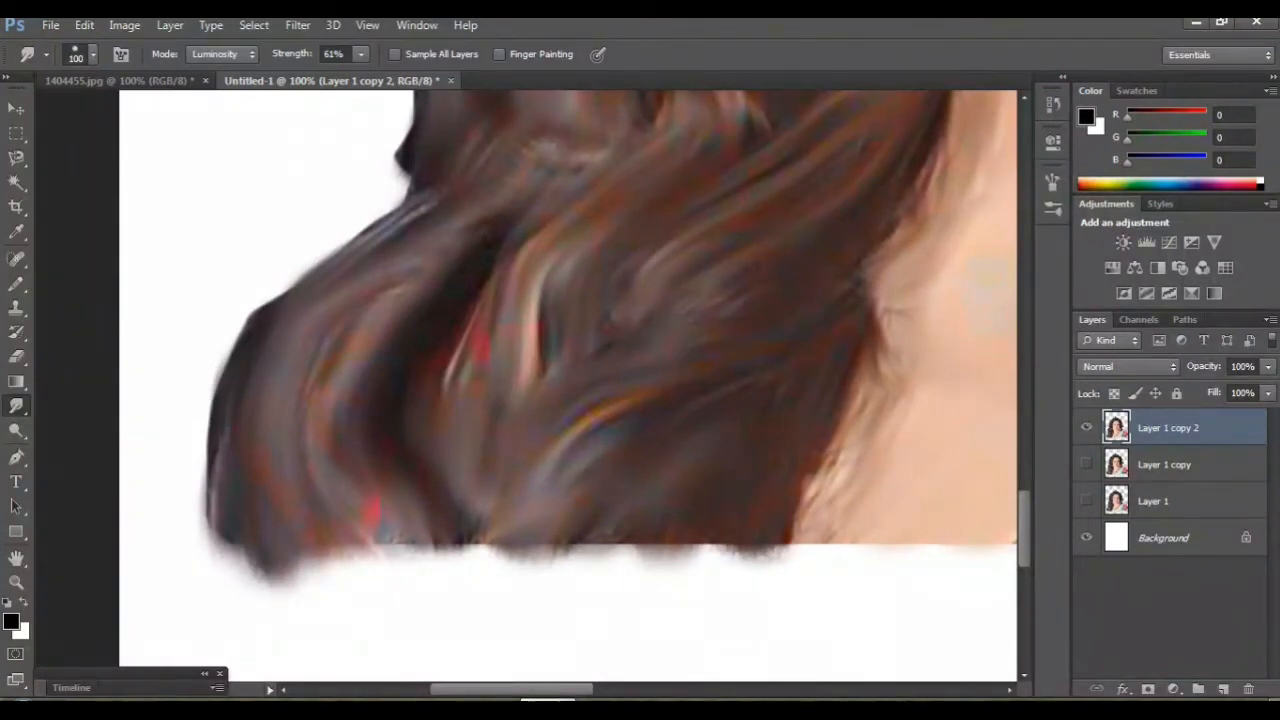
Smudge the coarse hair on the shorter-haired side, from below the temple curl past the earring down to the sari shoulder.
{"action": "key", "text": "ctrl+minus"}
{"action": "scroll", "coordinate": [526, 385], "scroll_direction": "right", "scroll_amount": 2}
{"action": "scroll", "coordinate": [526, 385], "scroll_direction": "up", "scroll_amount": 3}
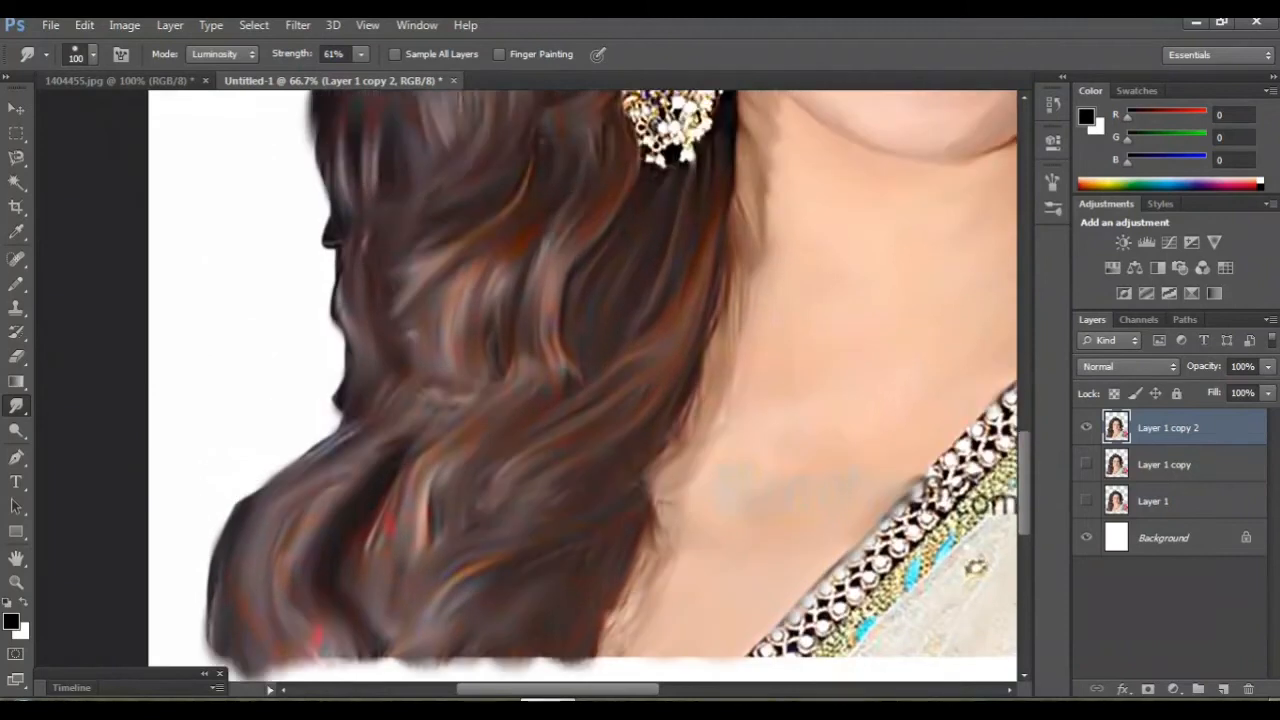
{"action": "scroll", "coordinate": [582, 385], "scroll_direction": "up", "scroll_amount": 4}
{"action": "scroll", "coordinate": [582, 385], "scroll_direction": "right", "scroll_amount": 1}
{"action": "scroll", "coordinate": [582, 385], "scroll_direction": "up", "scroll_amount": 2}
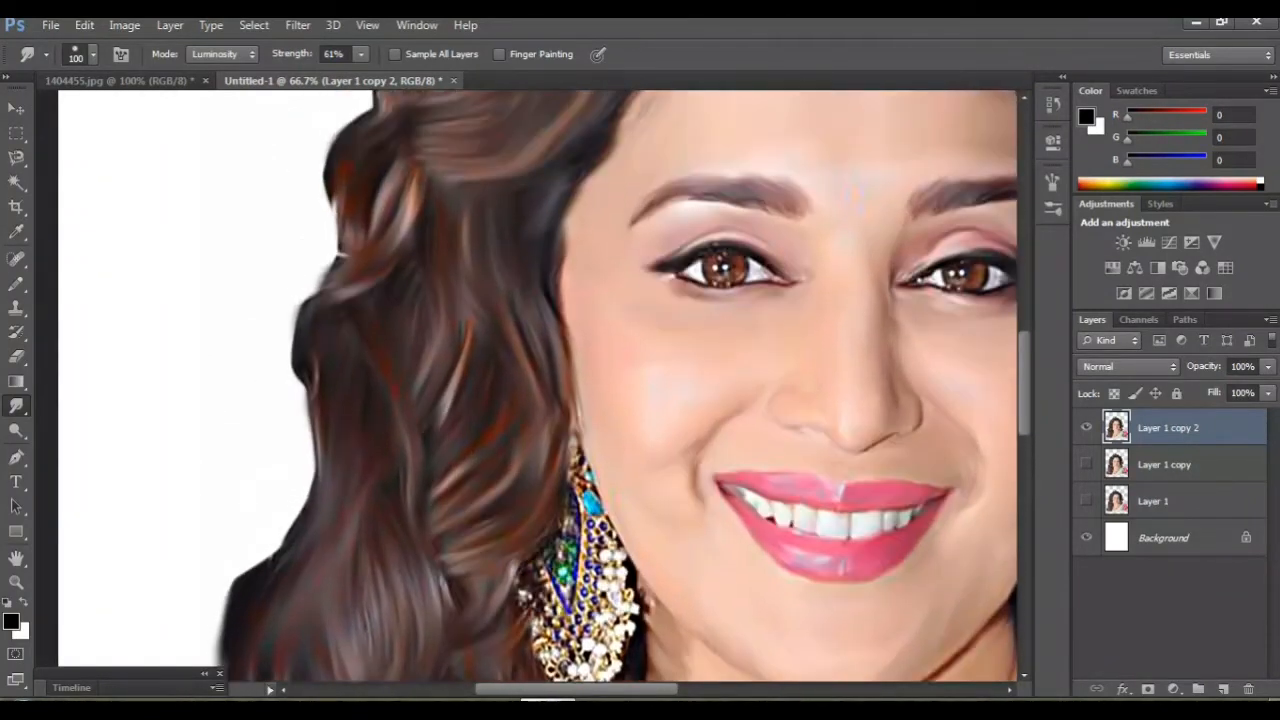
{"action": "scroll", "coordinate": [538, 385], "scroll_direction": "up", "scroll_amount": 3}
{"action": "scroll", "coordinate": [538, 385], "scroll_direction": "right", "scroll_amount": 3}
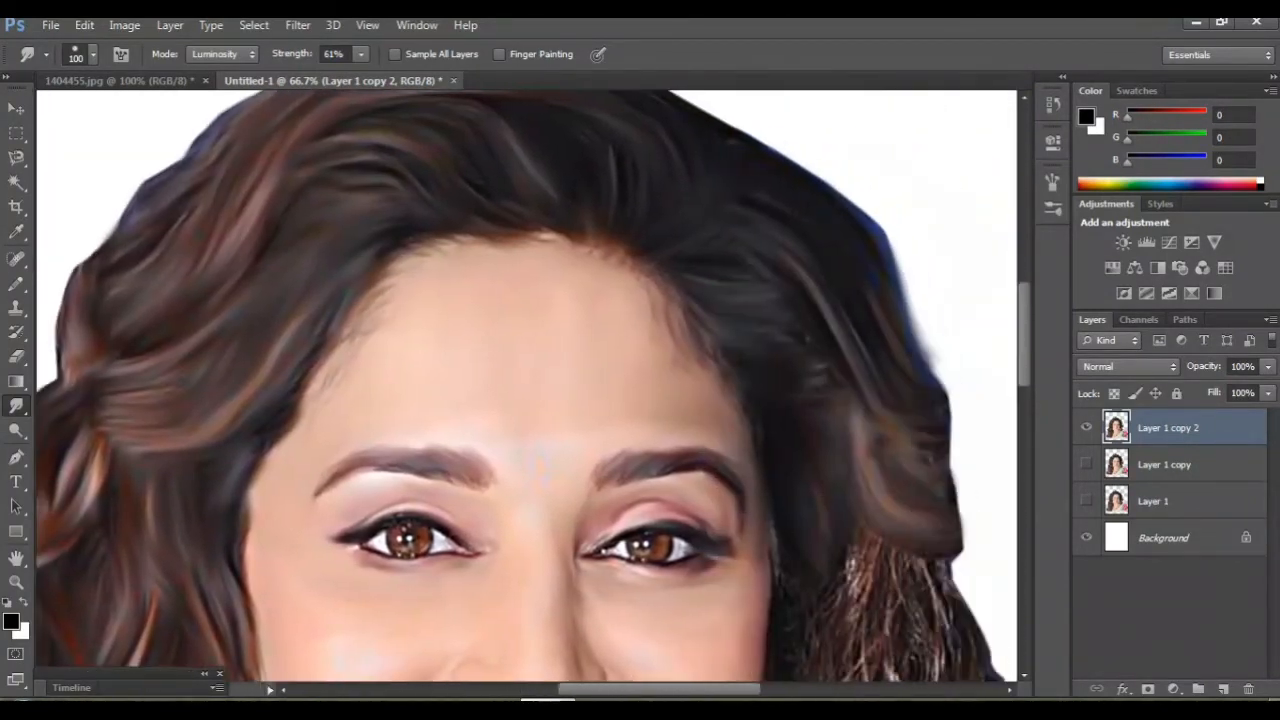
{"action": "scroll", "coordinate": [538, 385], "scroll_direction": "right", "scroll_amount": 3}
{"action": "scroll", "coordinate": [538, 385], "scroll_direction": "down", "scroll_amount": 1}
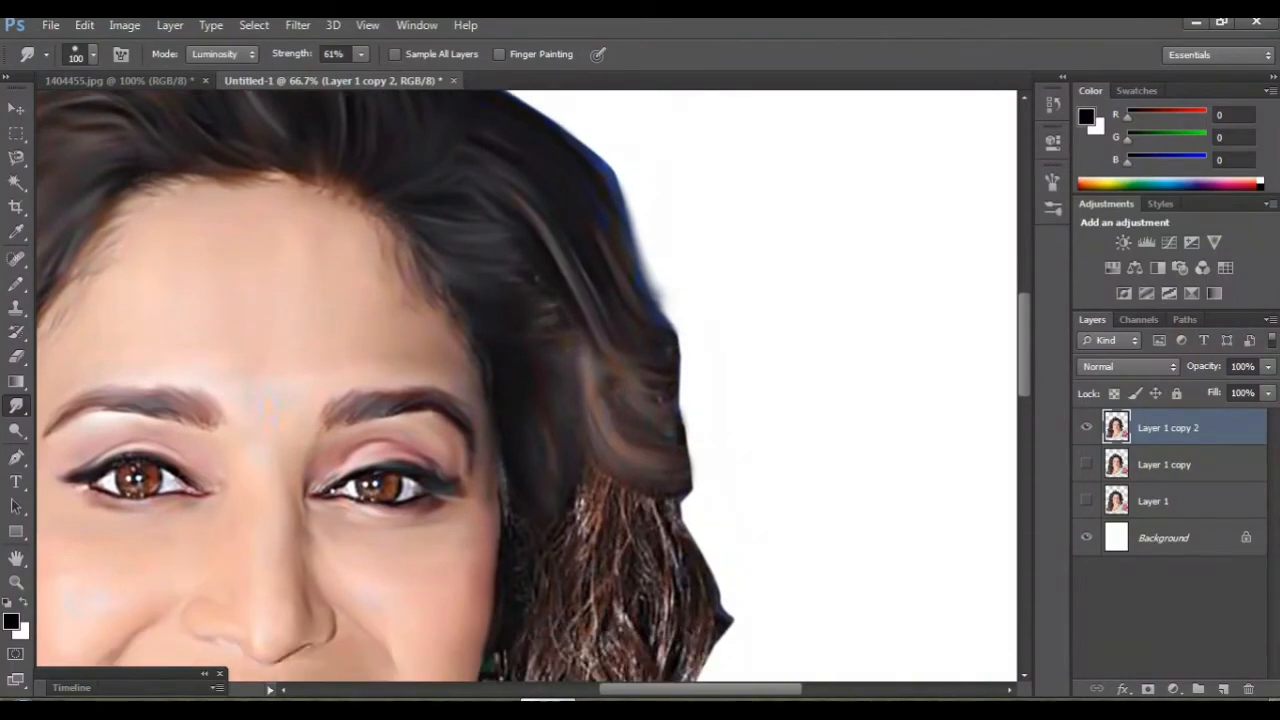
{"action": "scroll", "coordinate": [538, 385], "scroll_direction": "down", "scroll_amount": 1}
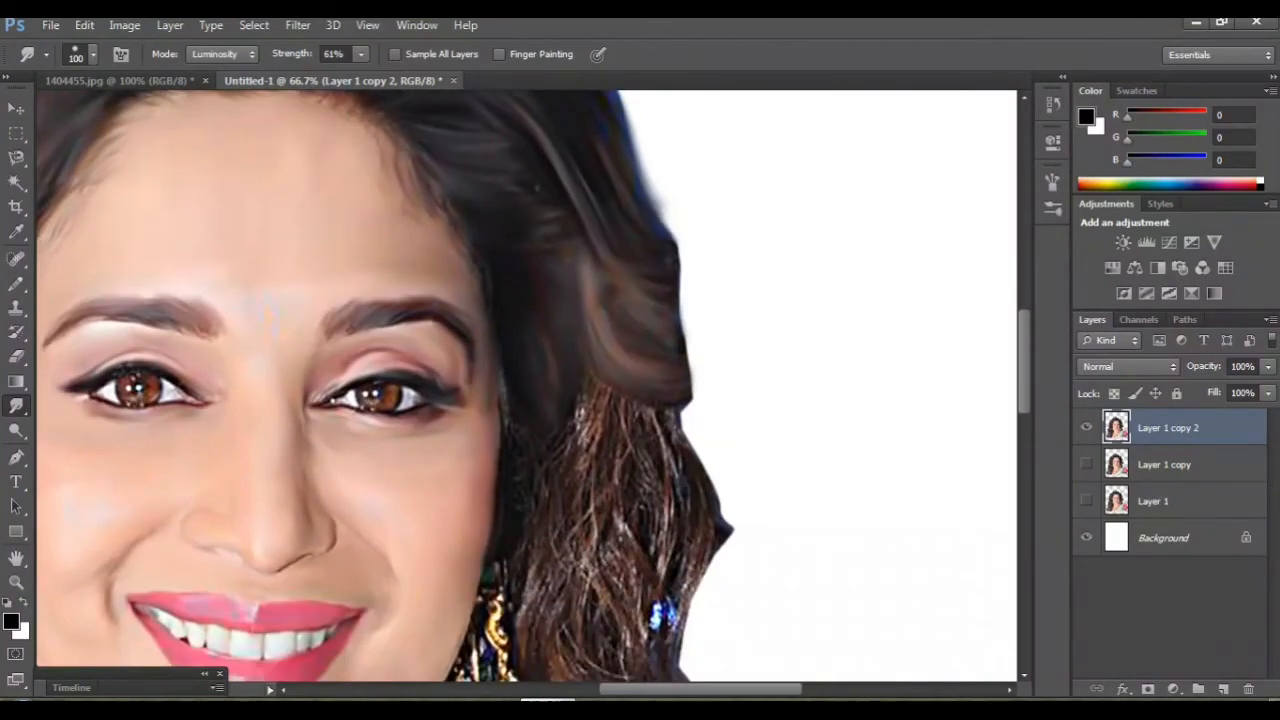
{"action": "scroll", "coordinate": [507, 385], "scroll_direction": "up", "scroll_amount": 2}
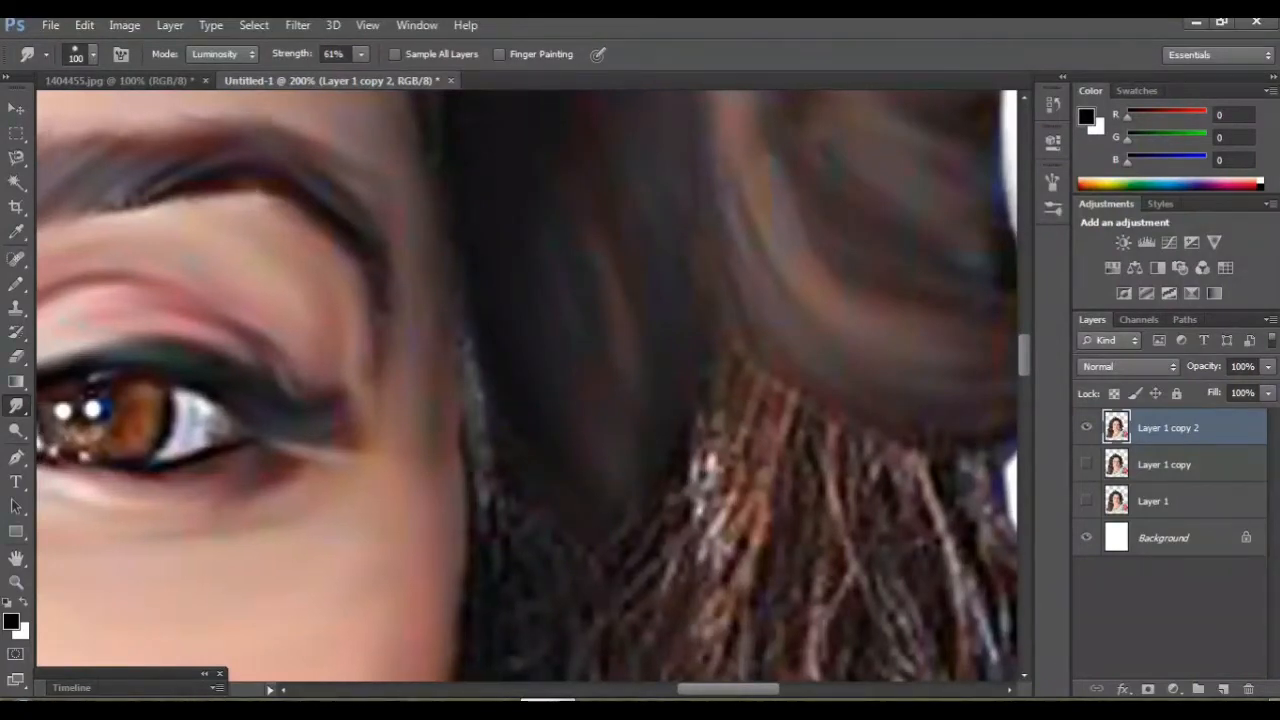
{"action": "key", "text": "ctrl+minus"}
{"action": "scroll", "coordinate": [526, 385], "scroll_direction": "down", "scroll_amount": 2}
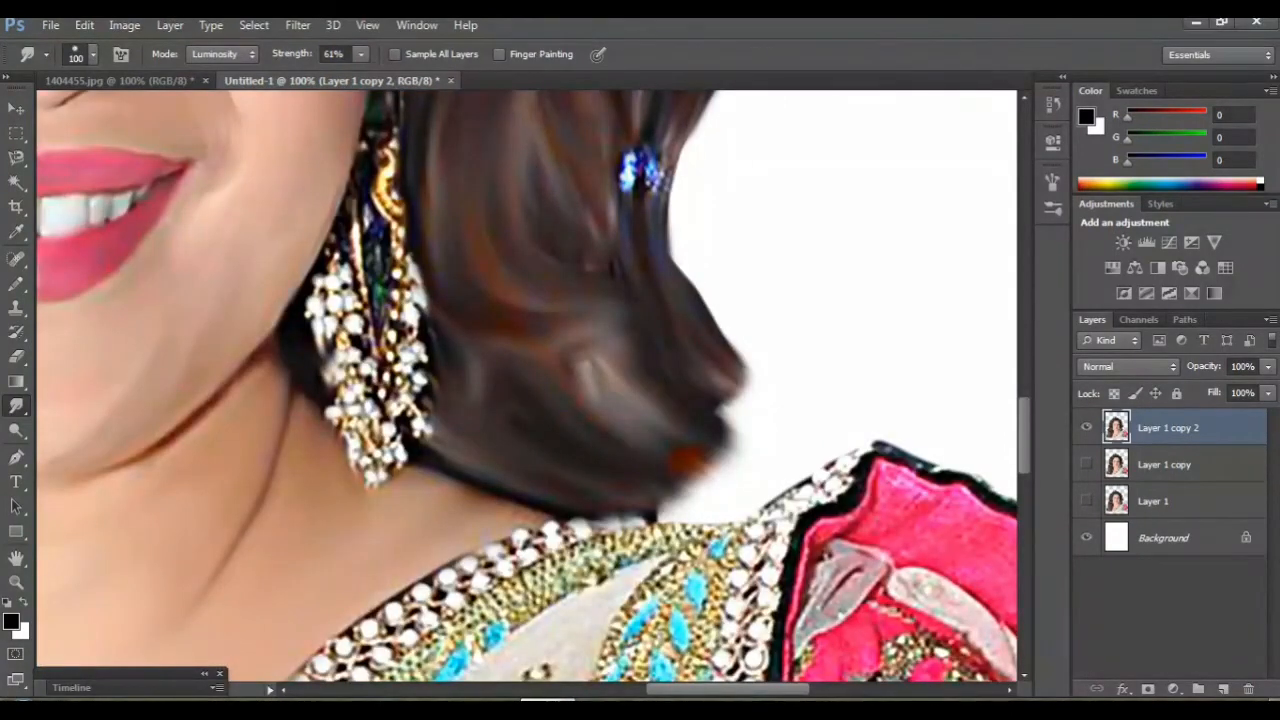
Smudge the sari's beaded neckline border and sheer cream fabric smooth, raising the brush size to 175 and the strength to 78%.
{"action": "key", "text": "ctrl+minus"}
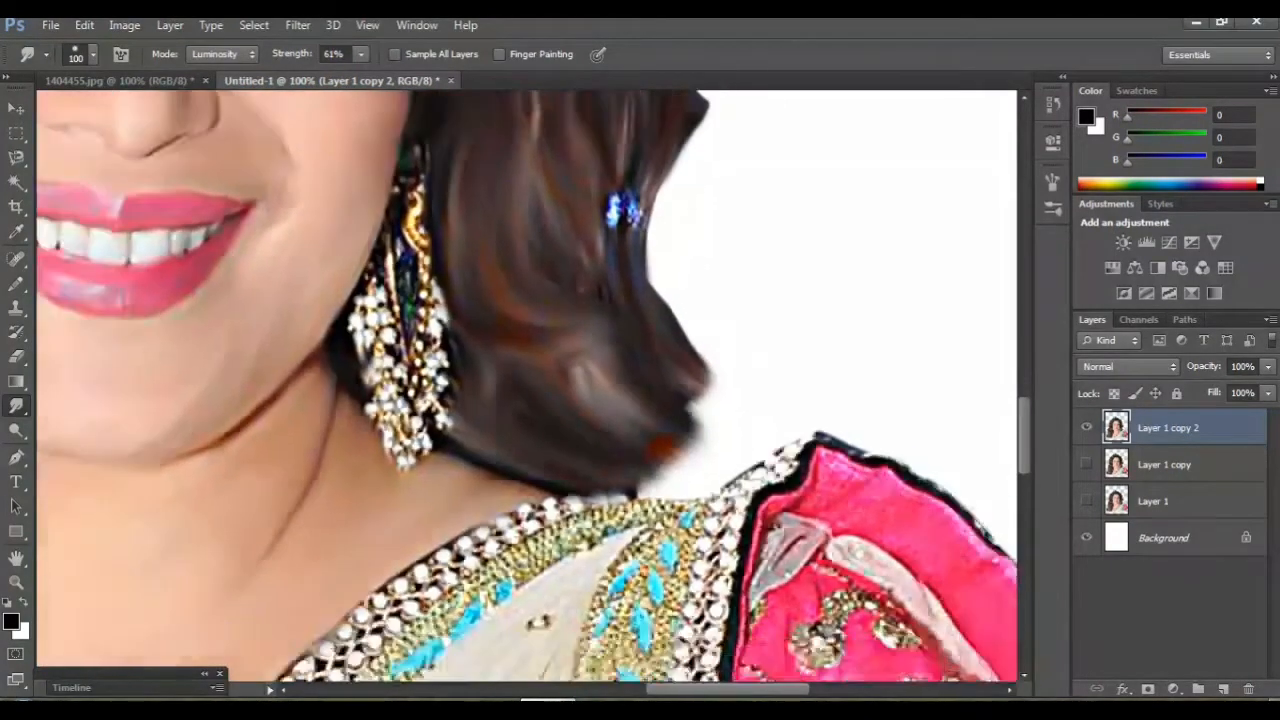
{"action": "scroll", "coordinate": [526, 385], "scroll_direction": "left", "scroll_amount": 3}
{"action": "scroll", "coordinate": [526, 385], "scroll_direction": "left", "scroll_amount": 2}
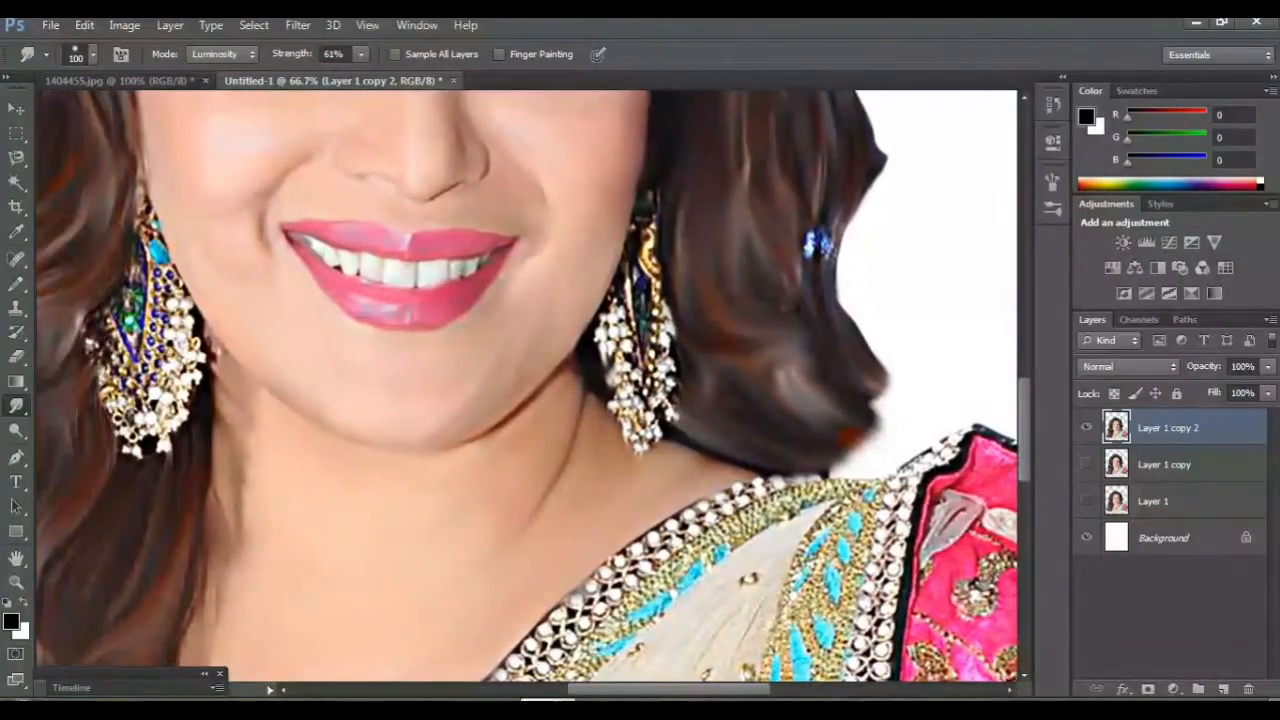
{"action": "key", "text": "ctrl+minus"}
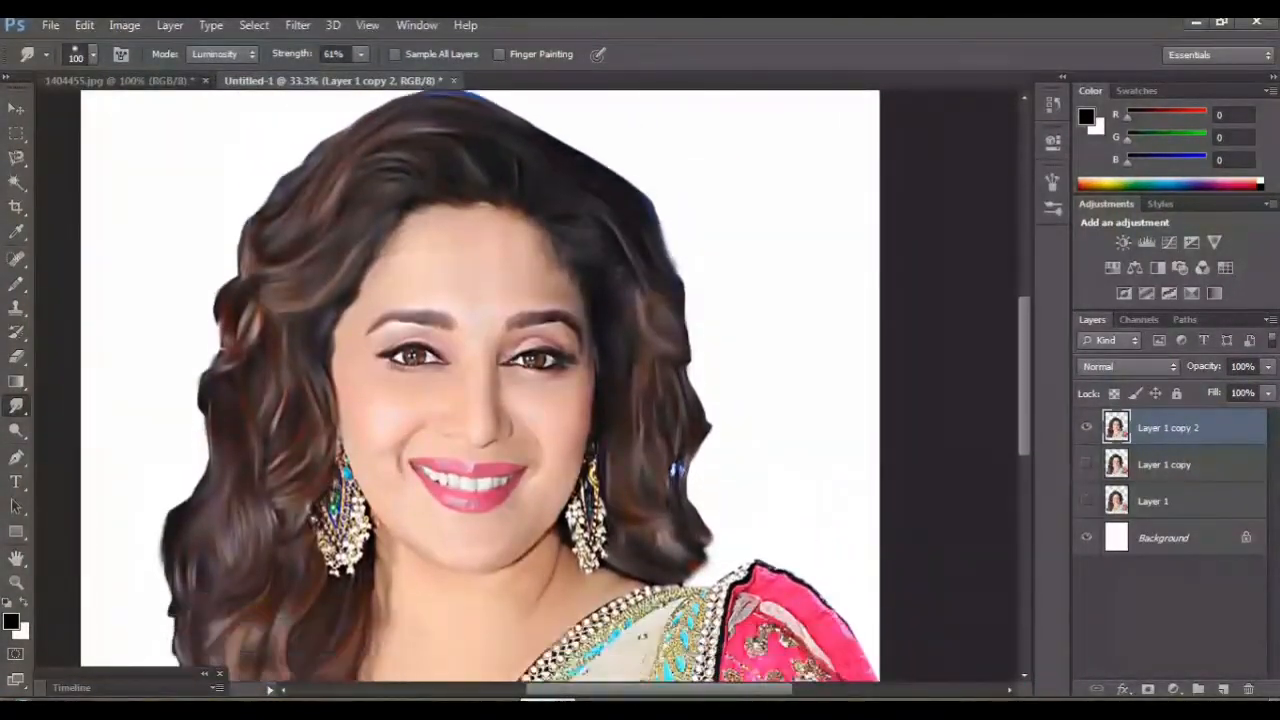
{"action": "scroll", "coordinate": [550, 385], "scroll_direction": "down", "scroll_amount": 3}
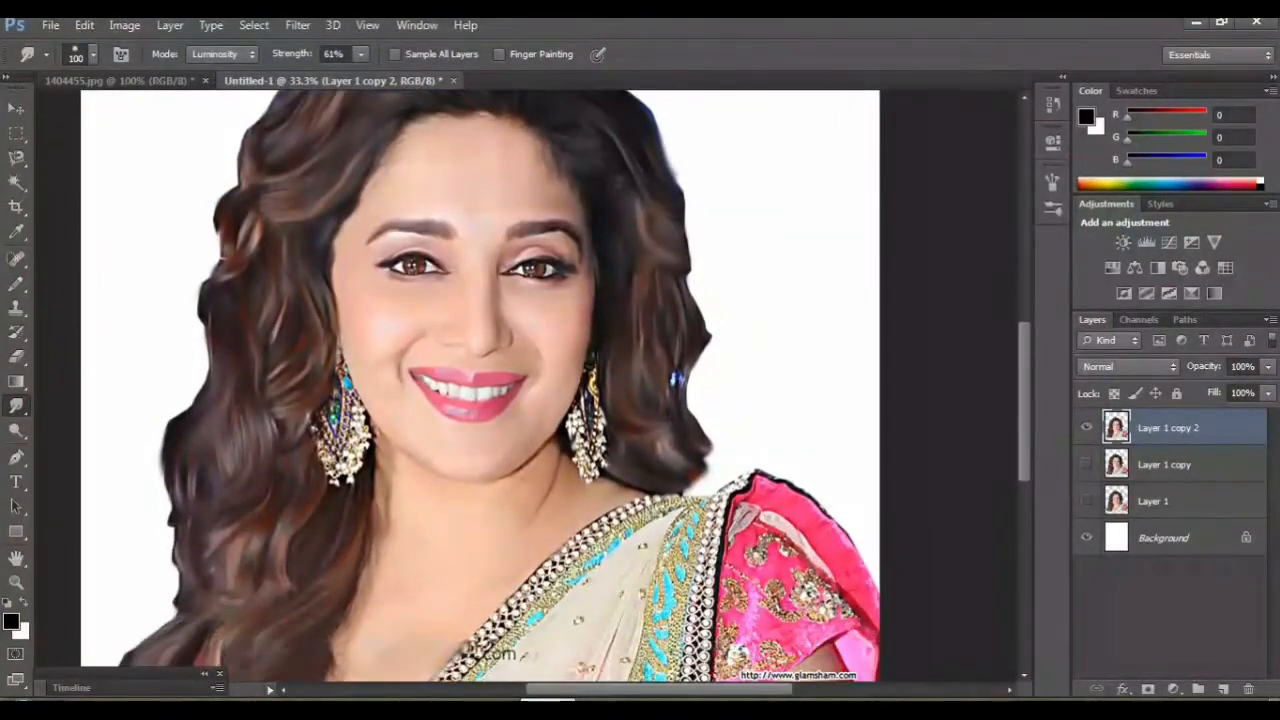
{"action": "key", "text": "ctrl+plus"}
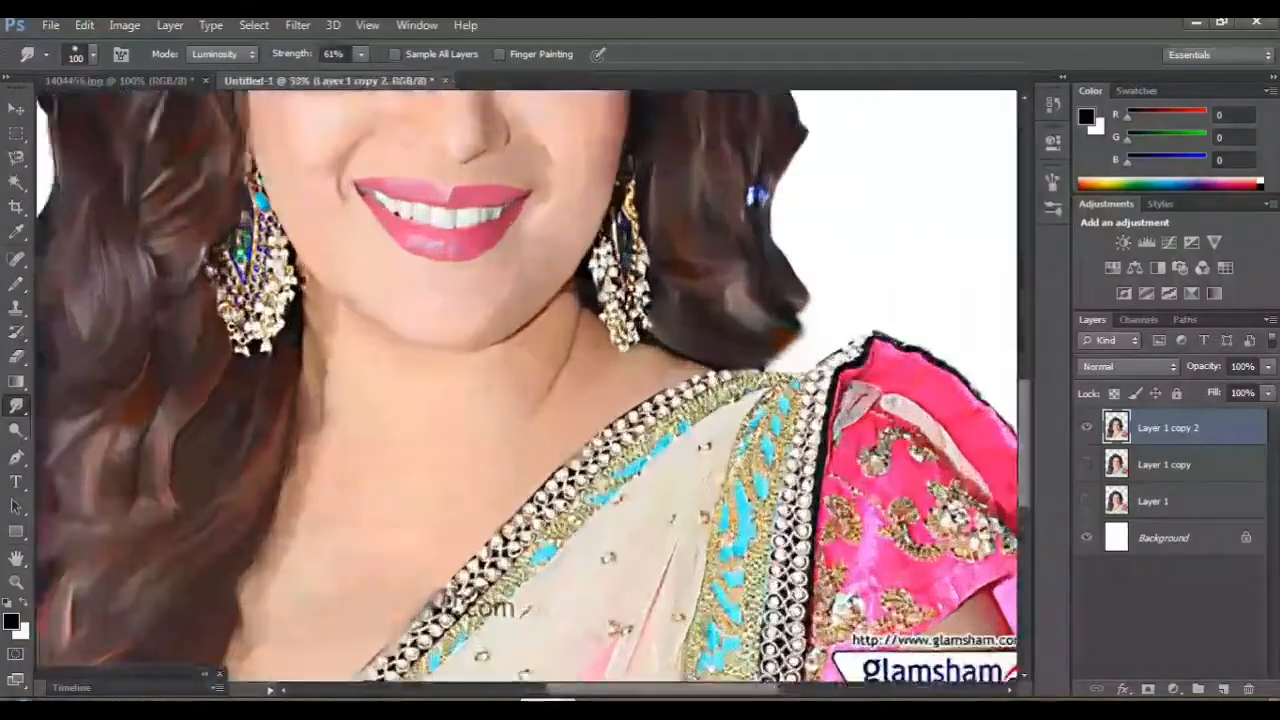
{"action": "key", "text": "ctrl+plus"}
{"action": "scroll", "coordinate": [526, 385], "scroll_direction": "right", "scroll_amount": 2}
{"action": "scroll", "coordinate": [526, 385], "scroll_direction": "right", "scroll_amount": 2}
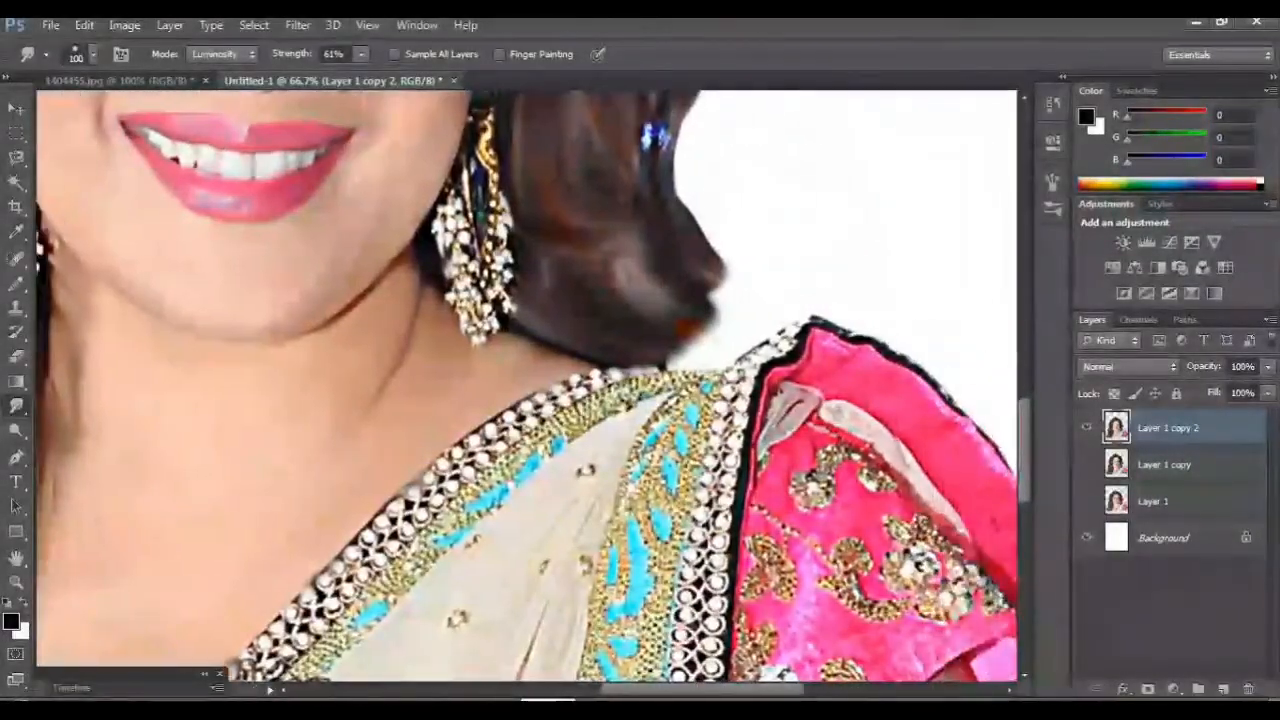
{"action": "scroll", "coordinate": [526, 385], "scroll_direction": "down", "scroll_amount": 3}
{"action": "scroll", "coordinate": [526, 385], "scroll_direction": "down", "scroll_amount": 1}
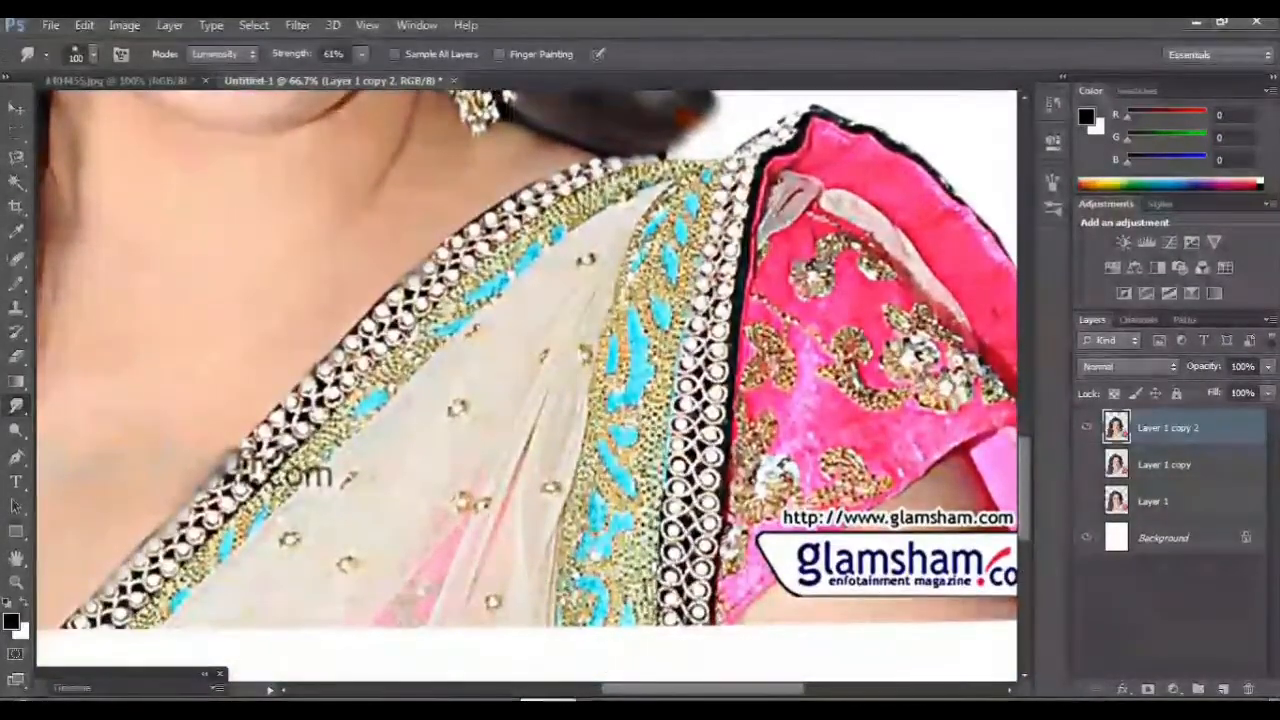
{"action": "mouse_move", "coordinate": [566, 186]}
{"action": "left_mouse_down"}
{"action": "mouse_move", "coordinate": [425, 280]}
{"action": "mouse_move", "coordinate": [474, 262]}
{"action": "left_mouse_up"}
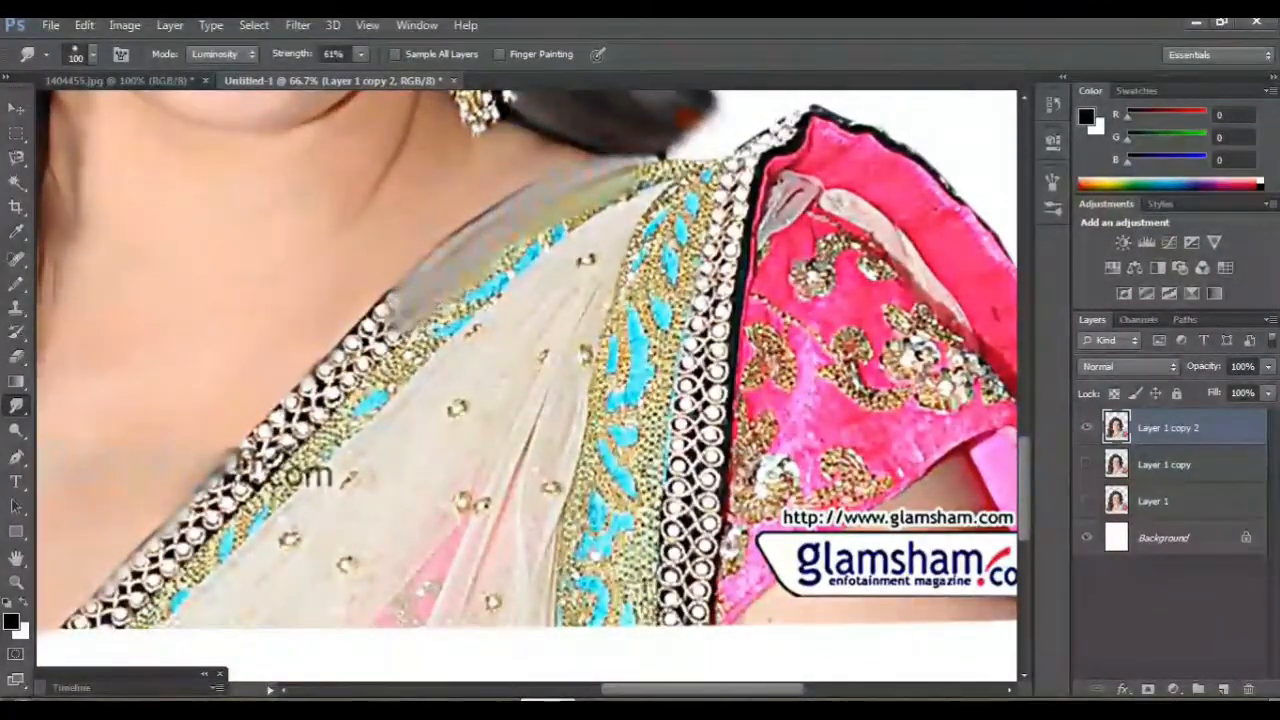
{"action": "mouse_move", "coordinate": [560, 225]}
{"action": "left_mouse_down"}
{"action": "mouse_move", "coordinate": [468, 300]}
{"action": "mouse_move", "coordinate": [690, 168]}
{"action": "mouse_move", "coordinate": [605, 215]}
{"action": "mouse_move", "coordinate": [588, 260]}
{"action": "left_mouse_up"}
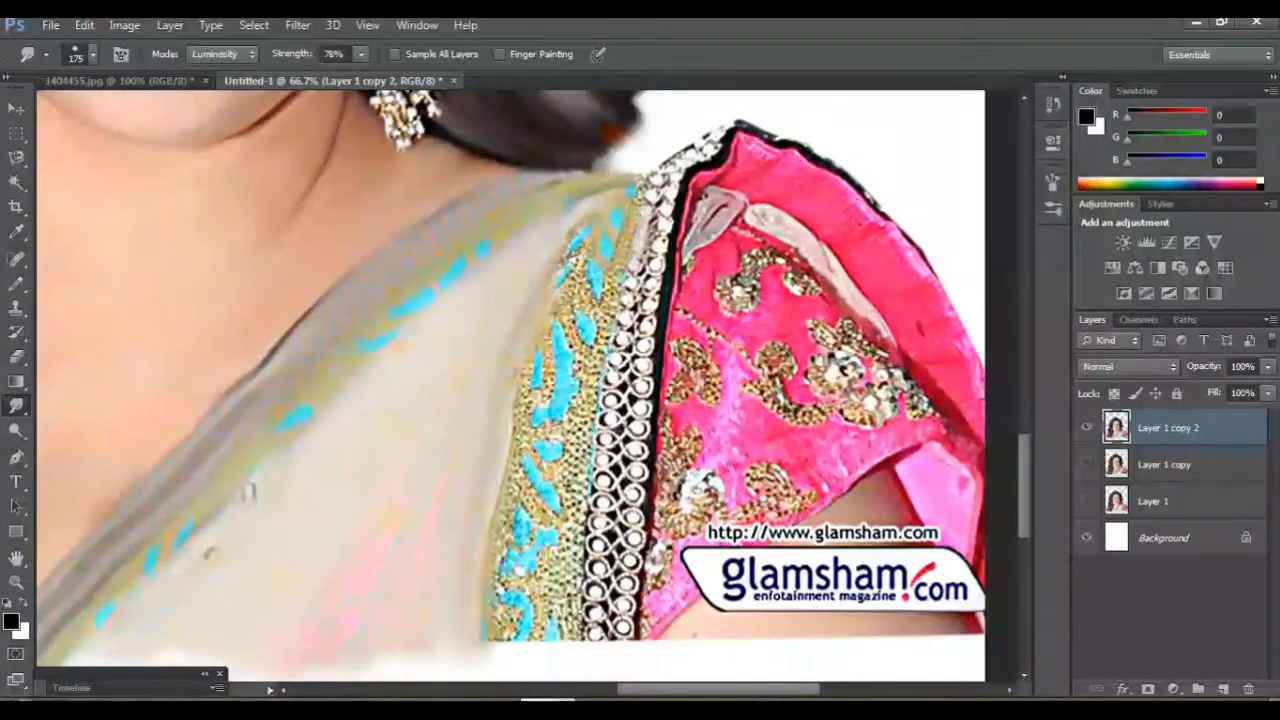
Smudge the gold and turquoise embroidered band of the sari along its length, down to the portrait's cut edge.
{"action": "mouse_move", "coordinate": [612, 215]}
{"action": "left_mouse_down"}
{"action": "mouse_move", "coordinate": [548, 395]}
{"action": "mouse_move", "coordinate": [520, 575]}
{"action": "left_mouse_up"}
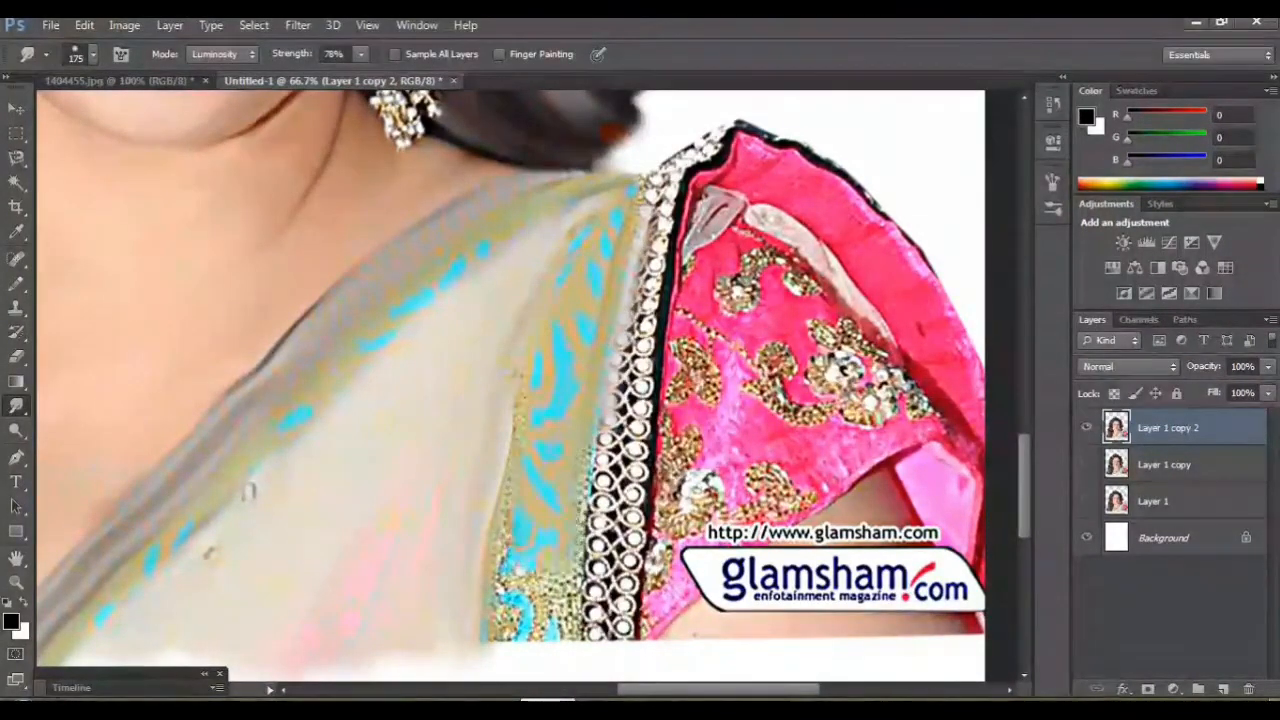
{"action": "right_click", "coordinate": [520, 448]}
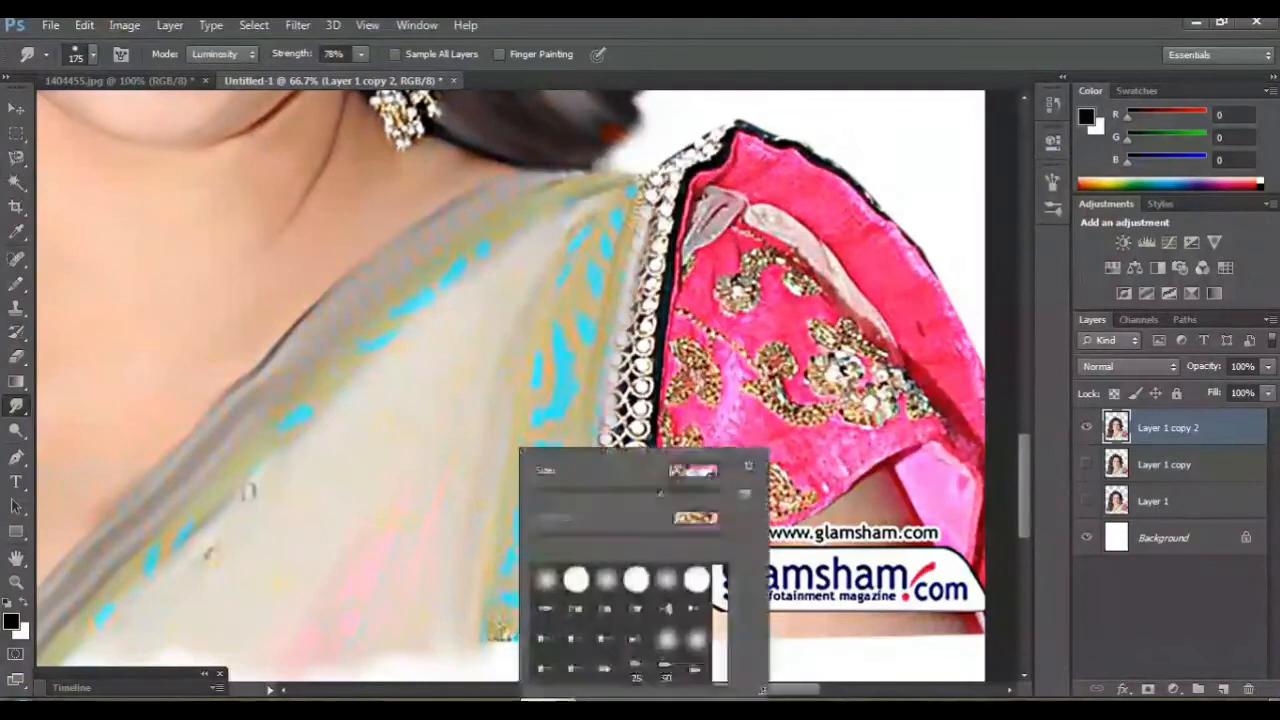
{"action": "key", "text": "Return"}
{"action": "left_click_drag", "start_coordinate": [515, 605], "coordinate": [515, 650]}
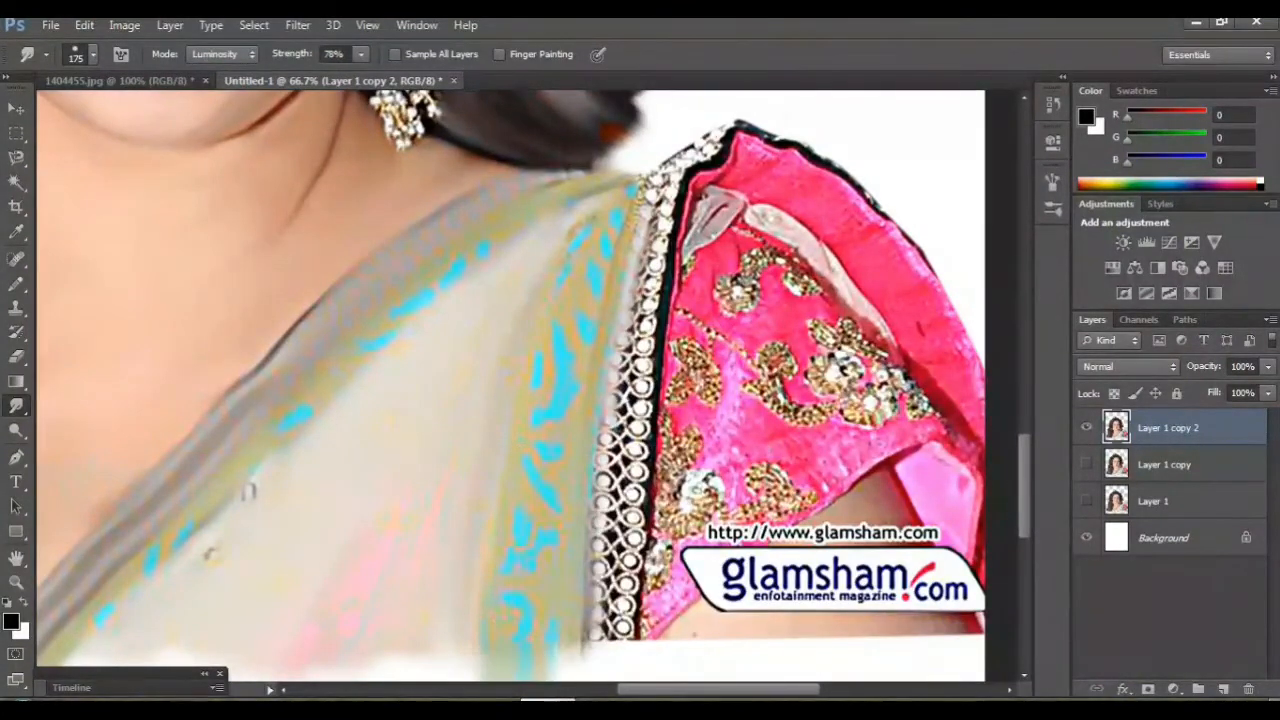
{"action": "left_click_drag", "start_coordinate": [555, 610], "coordinate": [560, 645]}
Smudge the pearl trim and black edging beside the pink sleeve into smooth grey folds, from the shoulder downward.
{"action": "mouse_move", "coordinate": [718, 135]}
{"action": "left_mouse_down"}
{"action": "mouse_move", "coordinate": [670, 255]}
{"action": "mouse_move", "coordinate": [622, 482]}
{"action": "left_mouse_up"}
{"action": "left_click_drag", "start_coordinate": [665, 245], "coordinate": [615, 640]}
{"action": "left_click_drag", "start_coordinate": [635, 560], "coordinate": [625, 665]}
{"action": "mouse_move", "coordinate": [636, 400]}
{"action": "left_mouse_down"}
{"action": "mouse_move", "coordinate": [632, 475]}
{"action": "mouse_move", "coordinate": [572, 521]}
{"action": "left_mouse_up"}
{"action": "scroll", "coordinate": [632, 475], "scroll_direction": "right", "scroll_amount": 2}
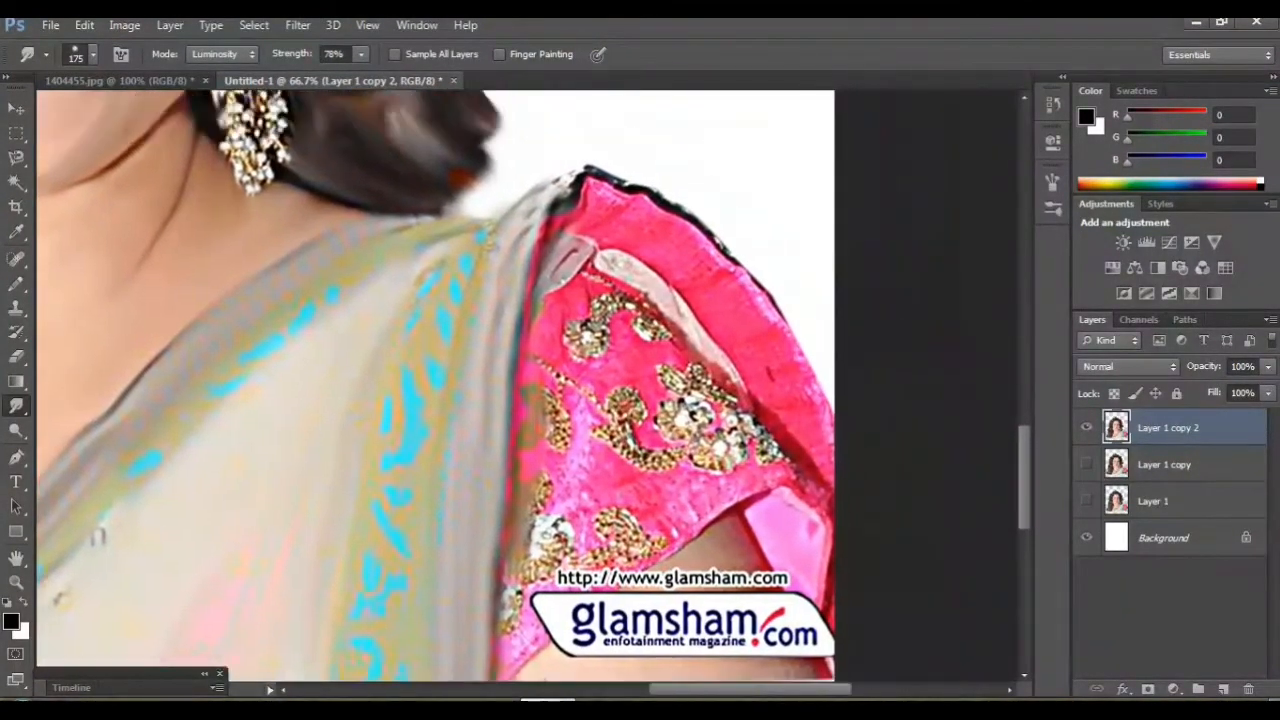
Smudge the pink sleeve's dark outer edge, folds and gold embroidery smooth, down over the arm.
{"action": "mouse_move", "coordinate": [610, 200]}
{"action": "left_mouse_down"}
{"action": "mouse_move", "coordinate": [729, 285]}
{"action": "mouse_move", "coordinate": [795, 458]}
{"action": "left_mouse_up"}
{"action": "left_click_drag", "start_coordinate": [740, 262], "coordinate": [808, 385]}
{"action": "left_click_drag", "start_coordinate": [690, 215], "coordinate": [730, 250]}
{"action": "left_click_drag", "start_coordinate": [660, 200], "coordinate": [715, 232]}
{"action": "mouse_move", "coordinate": [790, 345]}
{"action": "left_mouse_down"}
{"action": "mouse_move", "coordinate": [745, 265]}
{"action": "mouse_move", "coordinate": [630, 200]}
{"action": "mouse_move", "coordinate": [582, 186]}
{"action": "mouse_move", "coordinate": [556, 205]}
{"action": "left_mouse_up"}
{"action": "scroll", "coordinate": [435, 386], "scroll_direction": "down", "scroll_amount": 1}
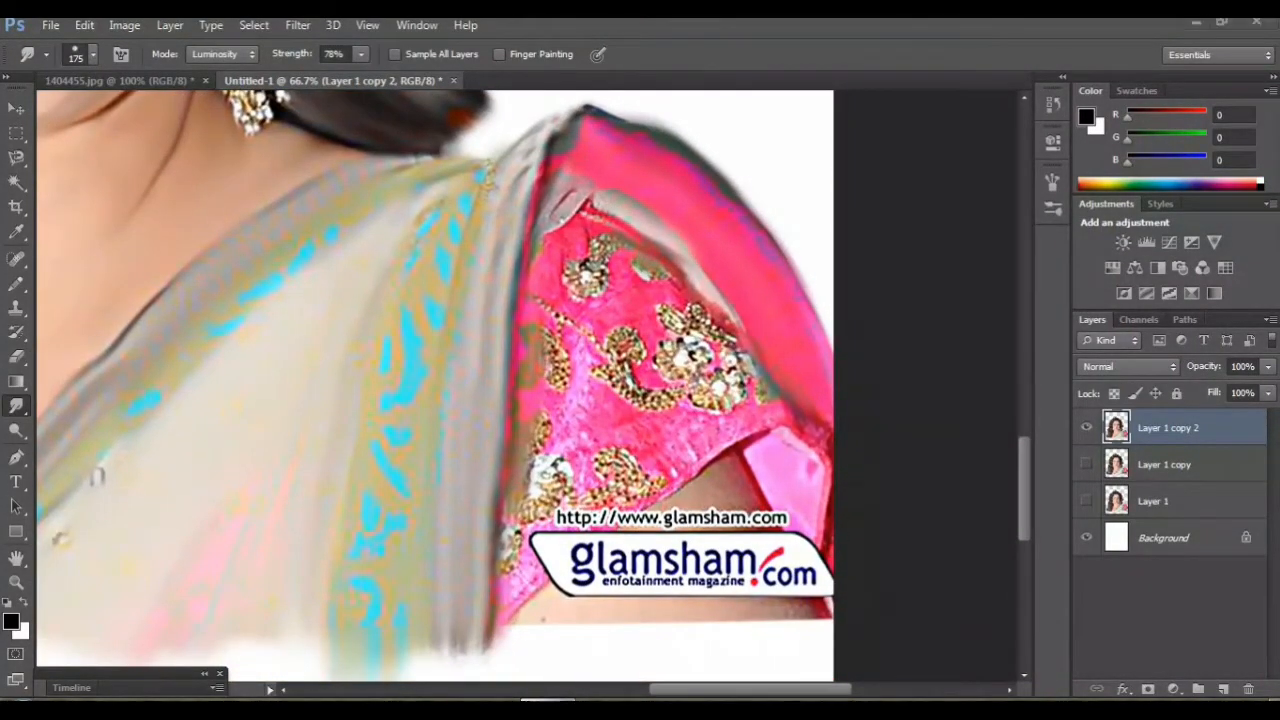
{"action": "key", "text": "ctrl+minus"}
{"action": "key", "text": "ctrl+minus"}
{"action": "key", "text": "ctrl+minus"}
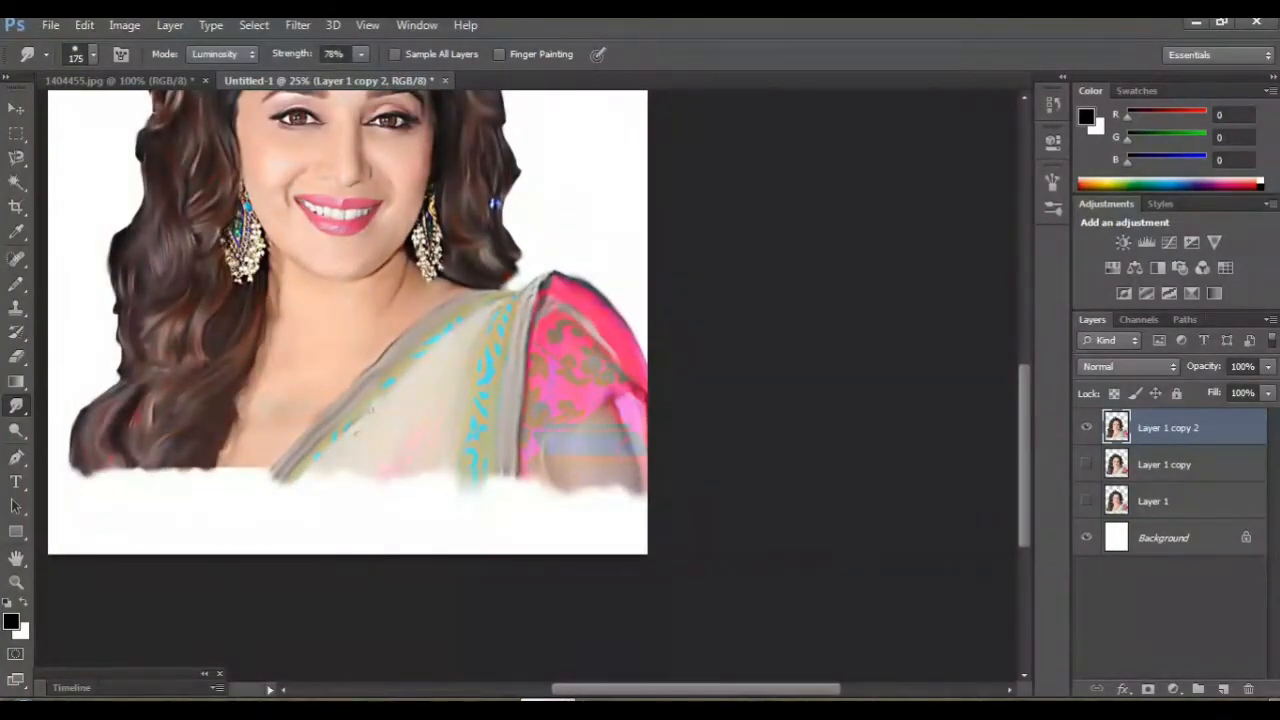
{"action": "scroll", "coordinate": [400, 350], "scroll_direction": "left", "scroll_amount": 3}
{"action": "scroll", "coordinate": [450, 350], "scroll_direction": "up", "scroll_amount": 6}
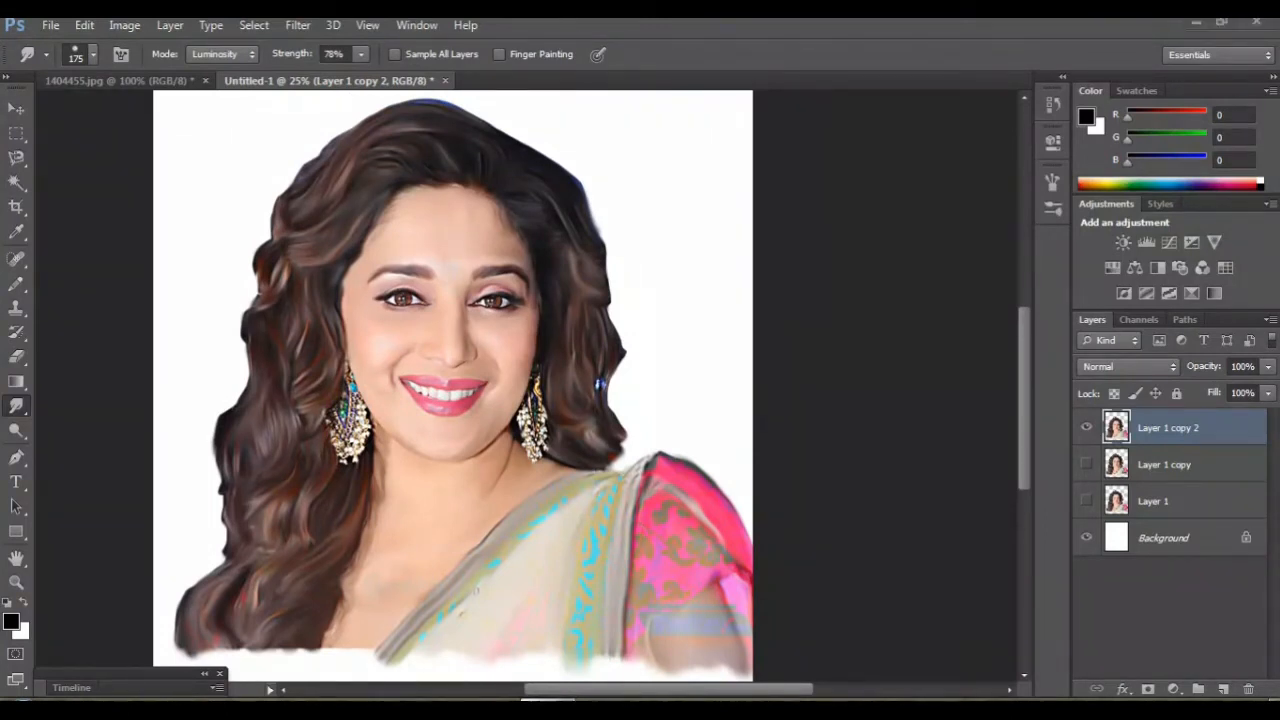
Duplicate the smudged portrait layer and add a new empty layer directly beneath the copy.
{"action": "scroll", "coordinate": [450, 385], "scroll_direction": "down", "scroll_amount": 1}
{"action": "scroll", "coordinate": [450, 385], "scroll_direction": "left", "scroll_amount": 2}
{"action": "scroll", "coordinate": [450, 385], "scroll_direction": "up", "scroll_amount": 2}
{"action": "left_click_drag", "start_coordinate": [1220, 427], "coordinate": [1222, 688]}
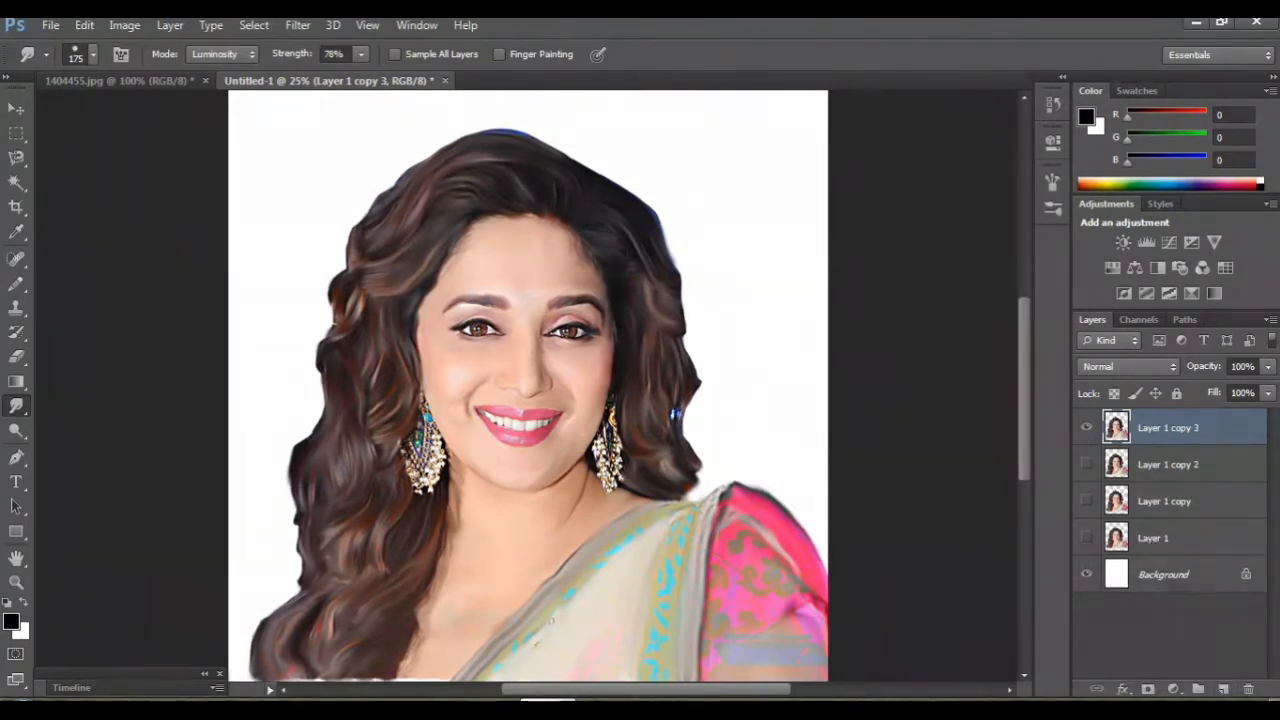
{"action": "left_click", "coordinate": [1223, 688]}
{"action": "left_click_drag", "start_coordinate": [1220, 427], "coordinate": [1220, 478]}
Set up the Brush tool with the textured 300 px preset, enlarged to 1300 px at 58% opacity.
{"action": "key", "text": "b"}
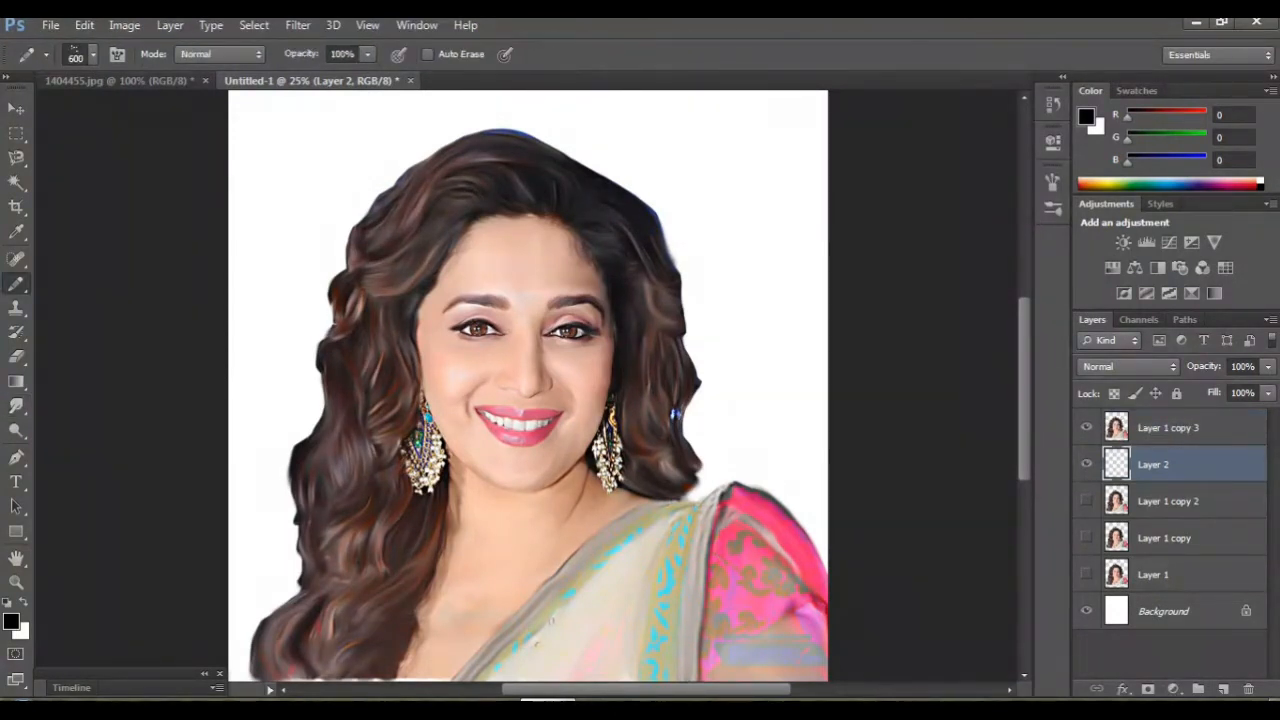
{"action": "right_click", "coordinate": [16, 283]}
{"action": "left_click", "coordinate": [100, 278]}
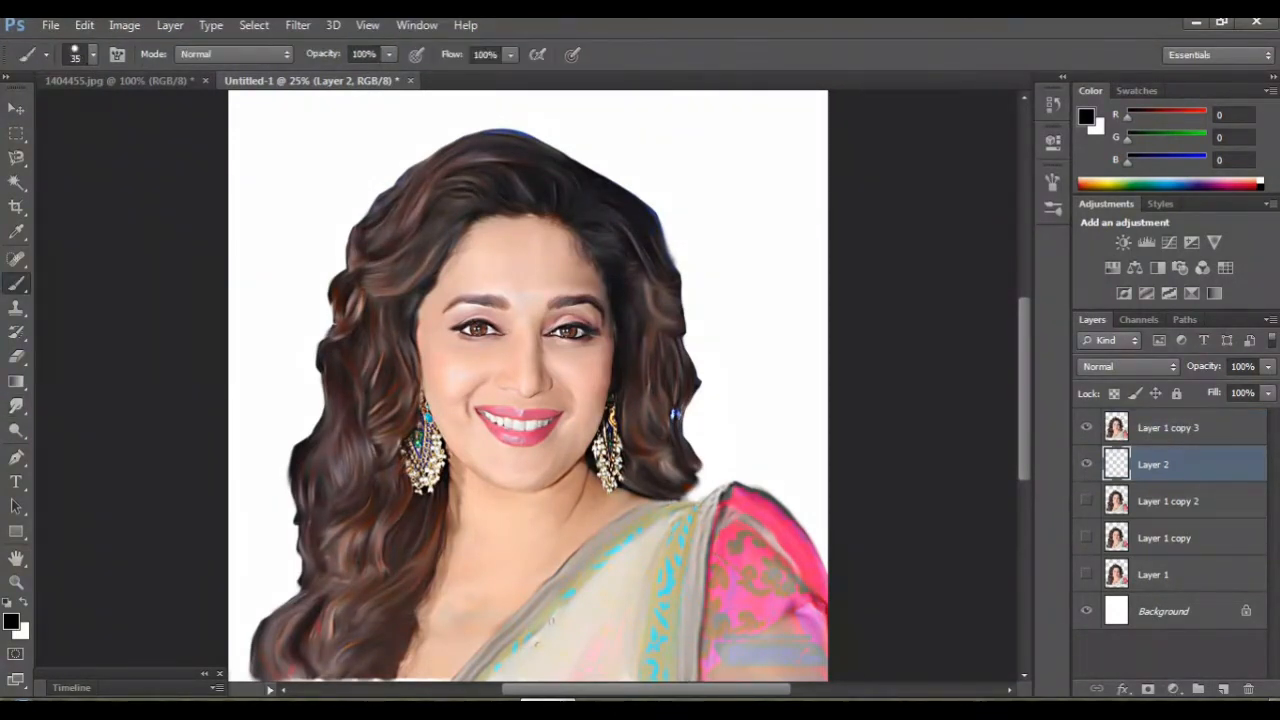
{"action": "left_click", "coordinate": [92, 54]}
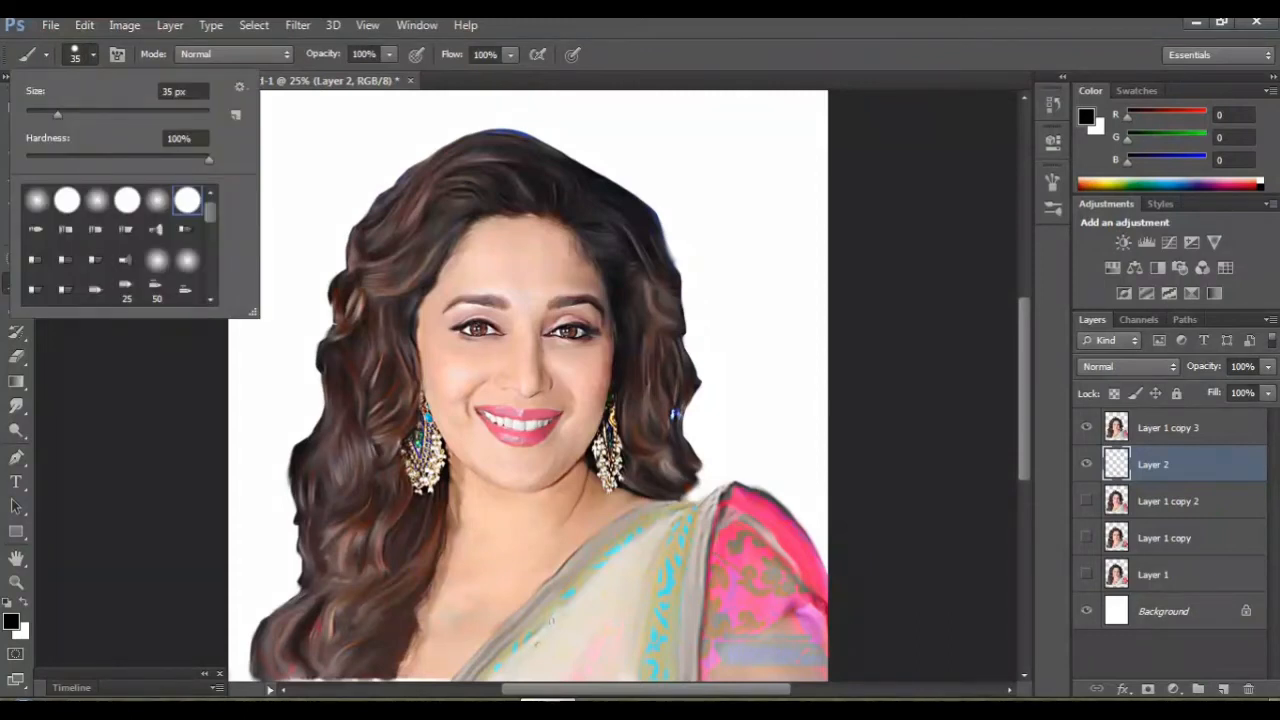
{"action": "scroll", "coordinate": [118, 245], "scroll_direction": "down", "scroll_amount": 5}
{"action": "scroll", "coordinate": [118, 245], "scroll_direction": "down", "scroll_amount": 2}
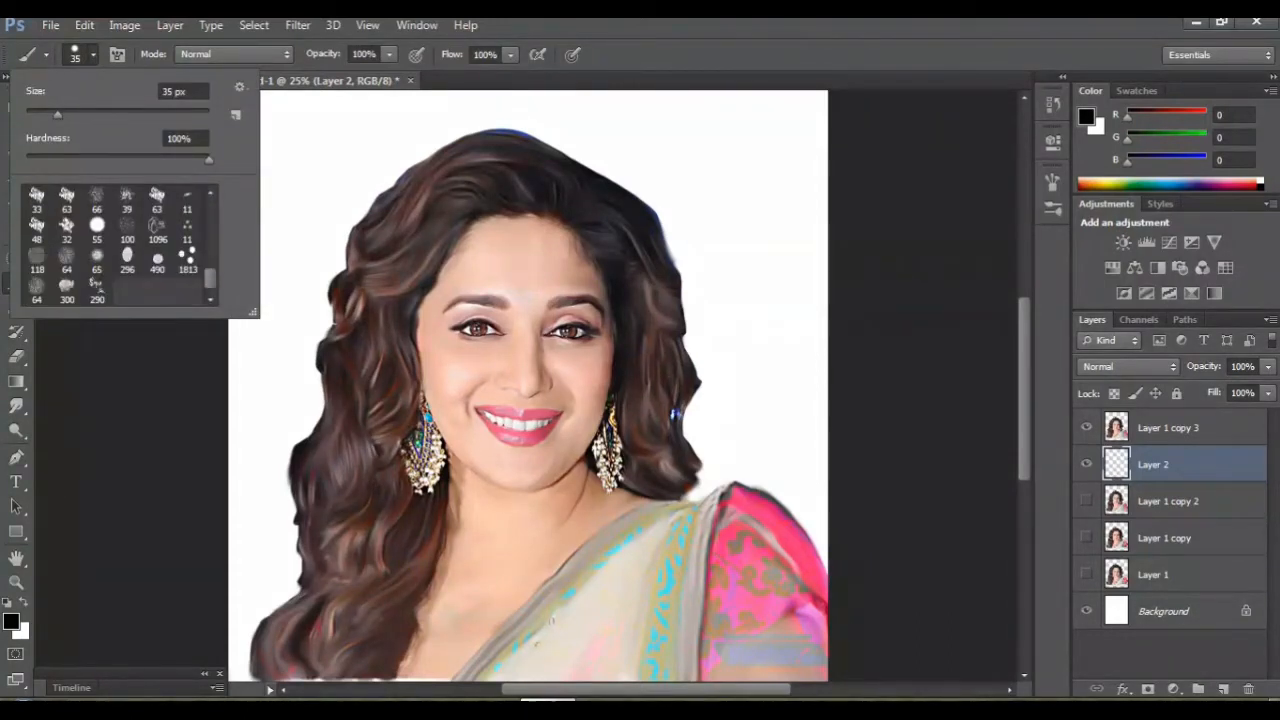
{"action": "double_click", "coordinate": [67, 290]}
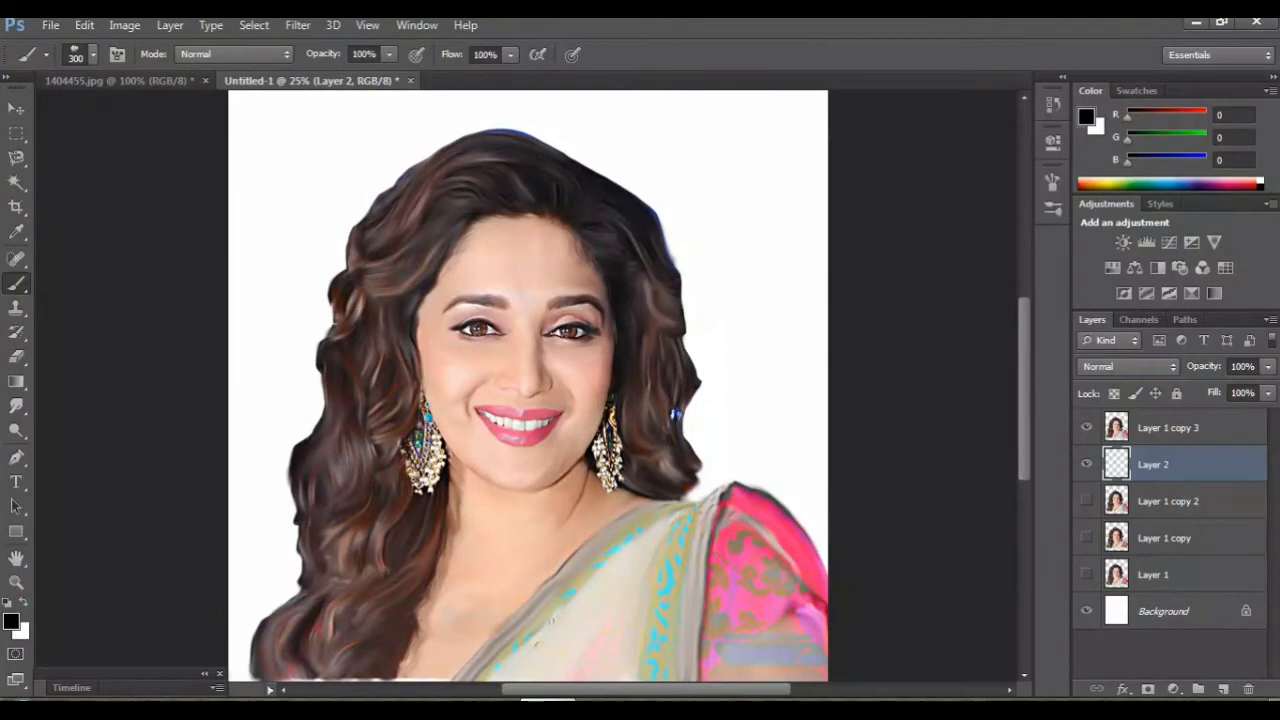
{"action": "left_click", "coordinate": [389, 54]}
{"action": "scroll", "coordinate": [528, 385], "scroll_direction": "down", "scroll_amount": 5}
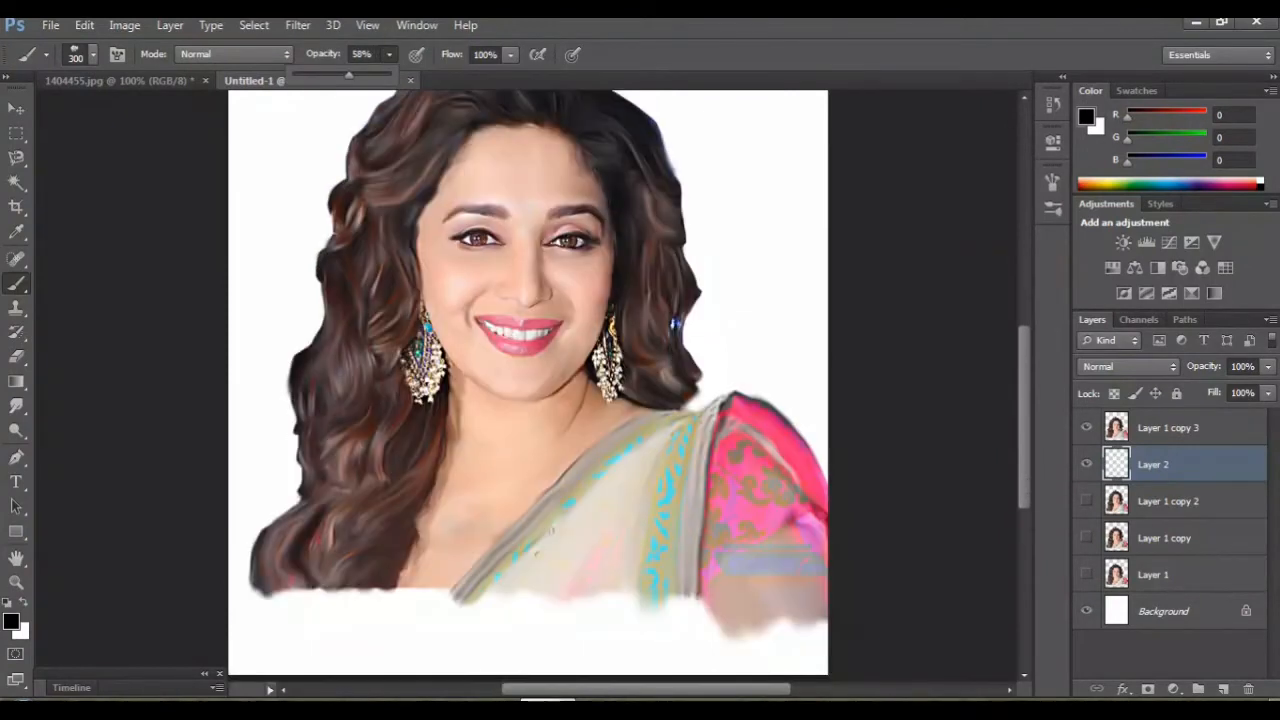
{"action": "key", "text": "bracketright"}
{"action": "key", "text": "bracketright"}
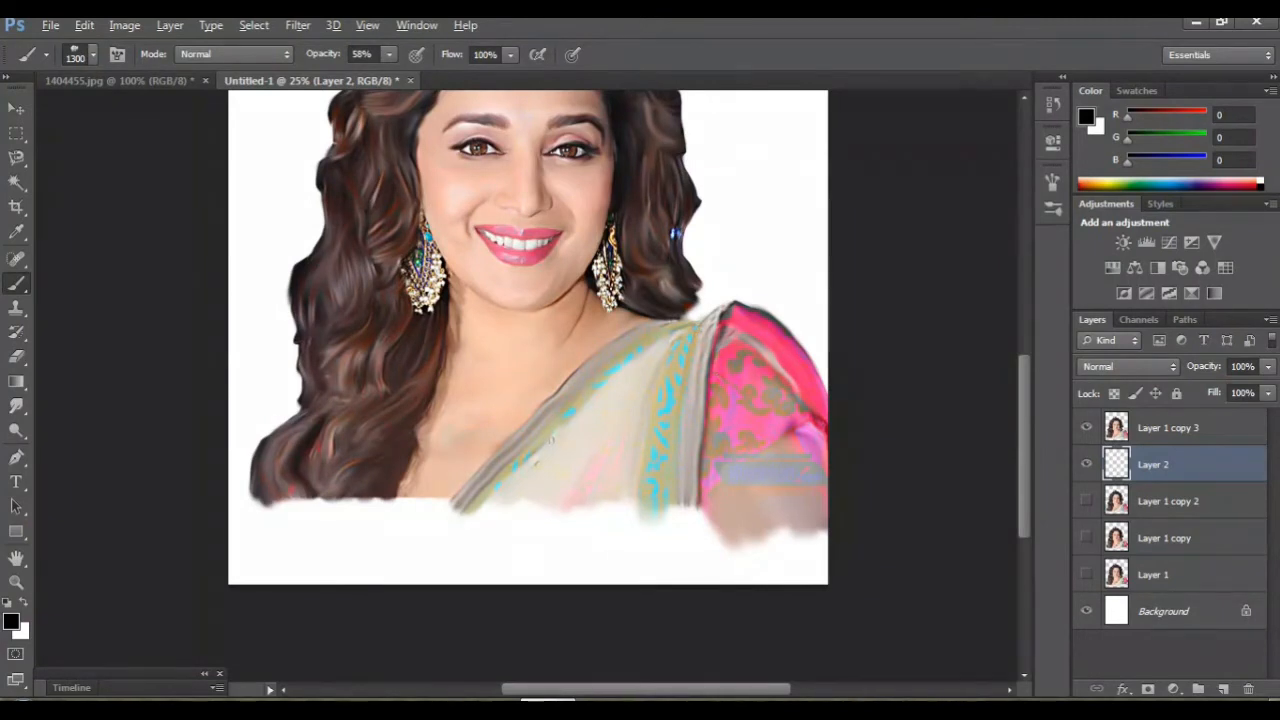
Sample the sleeve's pink (RGB 255, 89, 171) and paint it over the white background around the portrait.
{"action": "scroll", "coordinate": [528, 386], "scroll_direction": "up", "scroll_amount": 3}
{"action": "left_click", "coordinate": [748, 420]}
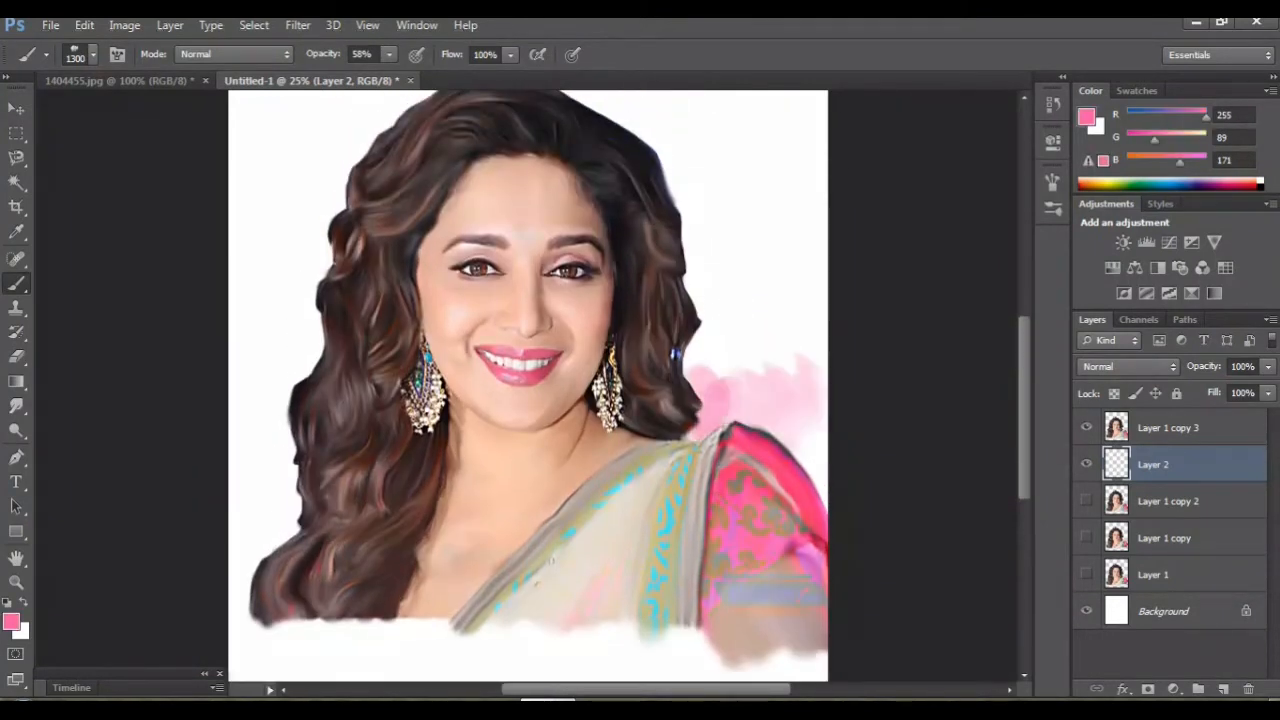
{"action": "left_click", "coordinate": [790, 420]}
{"action": "left_click", "coordinate": [752, 345]}
{"action": "left_click", "coordinate": [722, 265]}
{"action": "scroll", "coordinate": [528, 386], "scroll_direction": "up", "scroll_amount": 2}
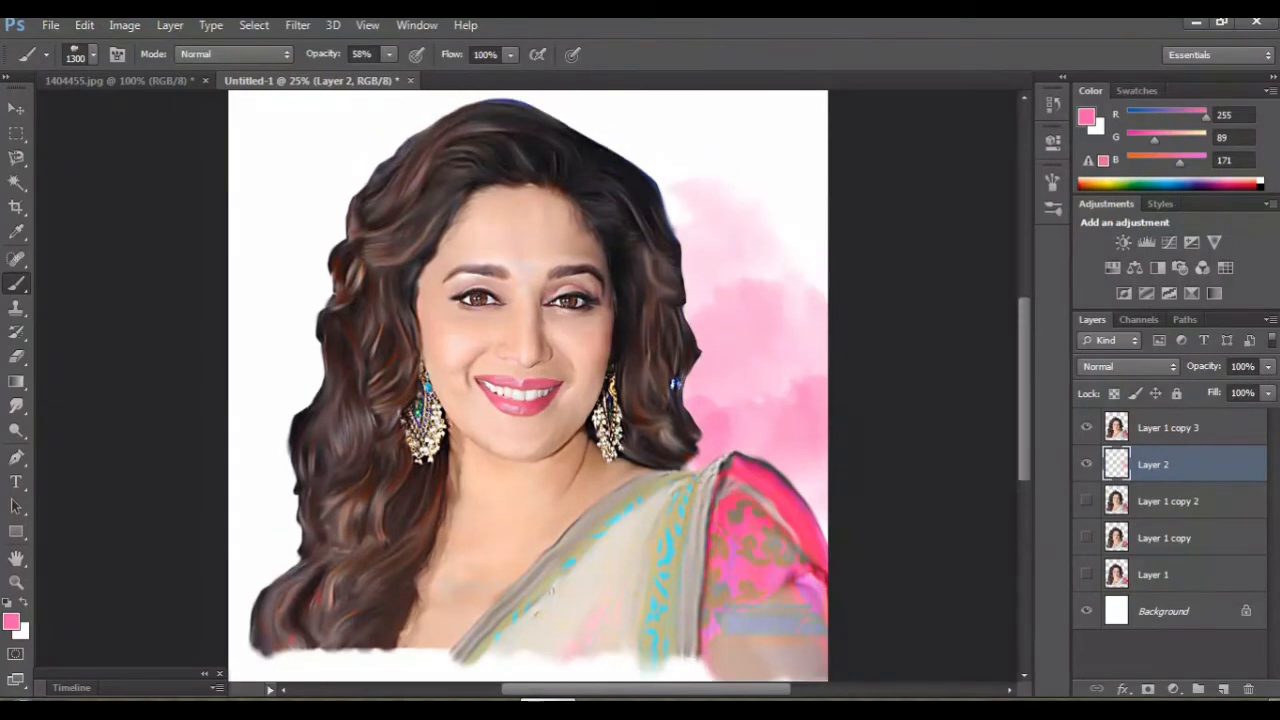
{"action": "left_click", "coordinate": [768, 262]}
{"action": "left_click", "coordinate": [652, 194]}
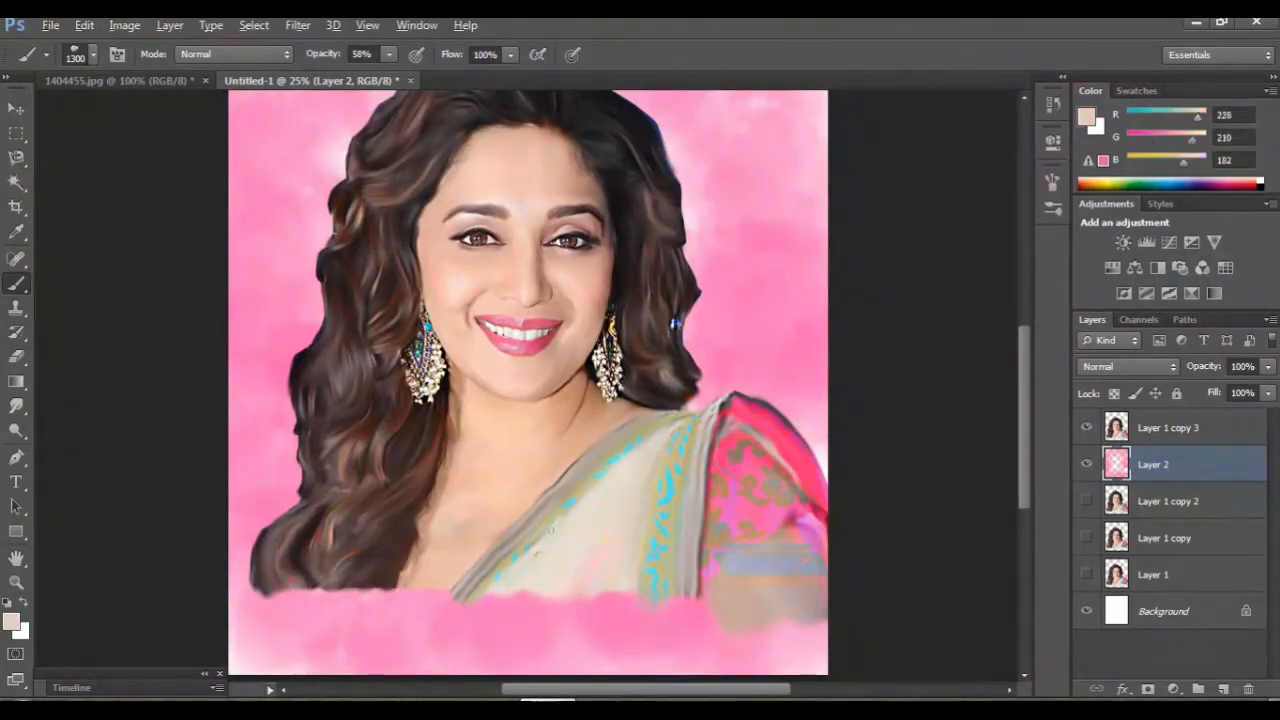
Paint soft beige (RGB 228, 210, 182) over the pink background beside the hair and above the head.
{"action": "scroll", "coordinate": [528, 386], "scroll_direction": "up", "scroll_amount": 2}
{"action": "mouse_move", "coordinate": [722, 430]}
{"action": "left_mouse_down"}
{"action": "mouse_move", "coordinate": [730, 416]}
{"action": "mouse_move", "coordinate": [800, 425]}
{"action": "mouse_move", "coordinate": [757, 346]}
{"action": "mouse_move", "coordinate": [773, 290]}
{"action": "left_mouse_up"}
{"action": "scroll", "coordinate": [528, 386], "scroll_direction": "up", "scroll_amount": 2}
{"action": "mouse_move", "coordinate": [775, 390]}
{"action": "left_mouse_down"}
{"action": "mouse_move", "coordinate": [700, 222]}
{"action": "mouse_move", "coordinate": [735, 135]}
{"action": "mouse_move", "coordinate": [720, 115]}
{"action": "mouse_move", "coordinate": [530, 130]}
{"action": "mouse_move", "coordinate": [470, 175]}
{"action": "mouse_move", "coordinate": [290, 400]}
{"action": "mouse_move", "coordinate": [280, 540]}
{"action": "mouse_move", "coordinate": [577, 130]}
{"action": "left_mouse_up"}
{"action": "scroll", "coordinate": [528, 386], "scroll_direction": "down", "scroll_amount": 3}
{"action": "left_click_drag", "start_coordinate": [275, 450], "coordinate": [258, 340]}
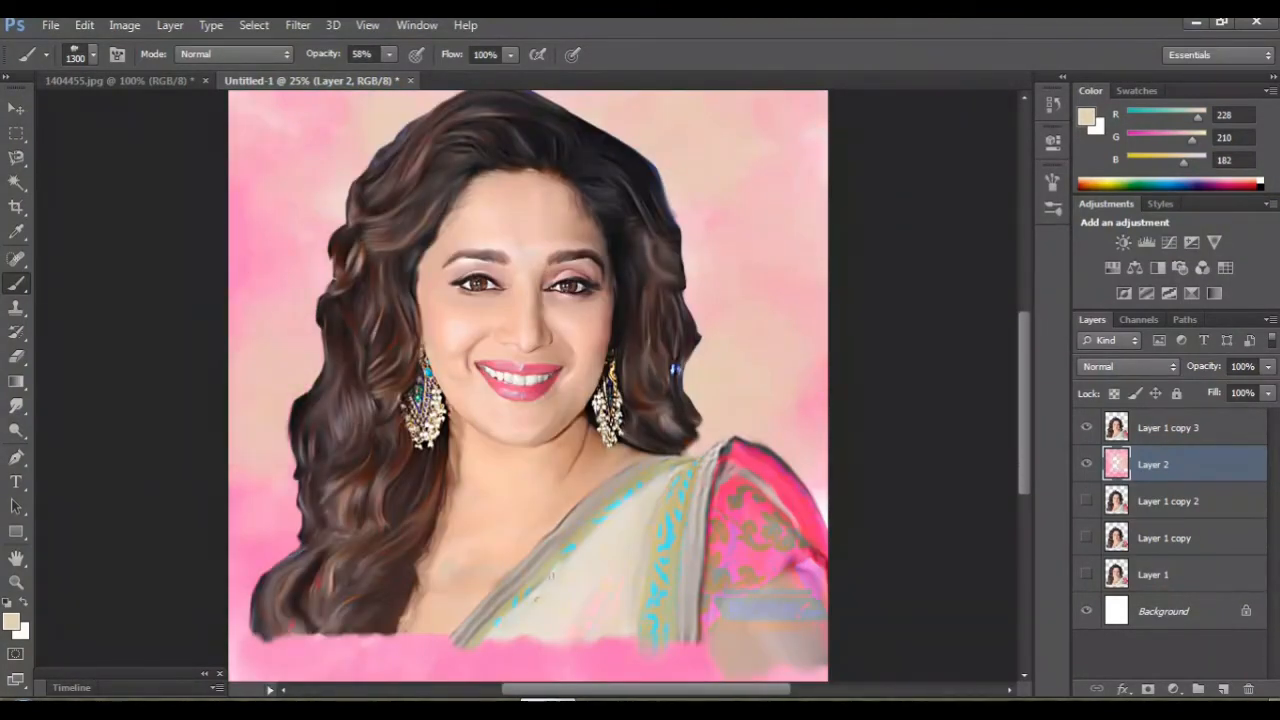
Blend more beige into the pink background below the portrait and across the canvas's upper area.
{"action": "scroll", "coordinate": [528, 386], "scroll_direction": "down", "scroll_amount": 3}
{"action": "mouse_move", "coordinate": [280, 568]}
{"action": "left_mouse_down"}
{"action": "mouse_move", "coordinate": [372, 590]}
{"action": "mouse_move", "coordinate": [515, 570]}
{"action": "mouse_move", "coordinate": [765, 585]}
{"action": "mouse_move", "coordinate": [720, 595]}
{"action": "left_mouse_up"}
{"action": "scroll", "coordinate": [528, 386], "scroll_direction": "up", "scroll_amount": 3}
{"action": "scroll", "coordinate": [528, 386], "scroll_direction": "up", "scroll_amount": 3}
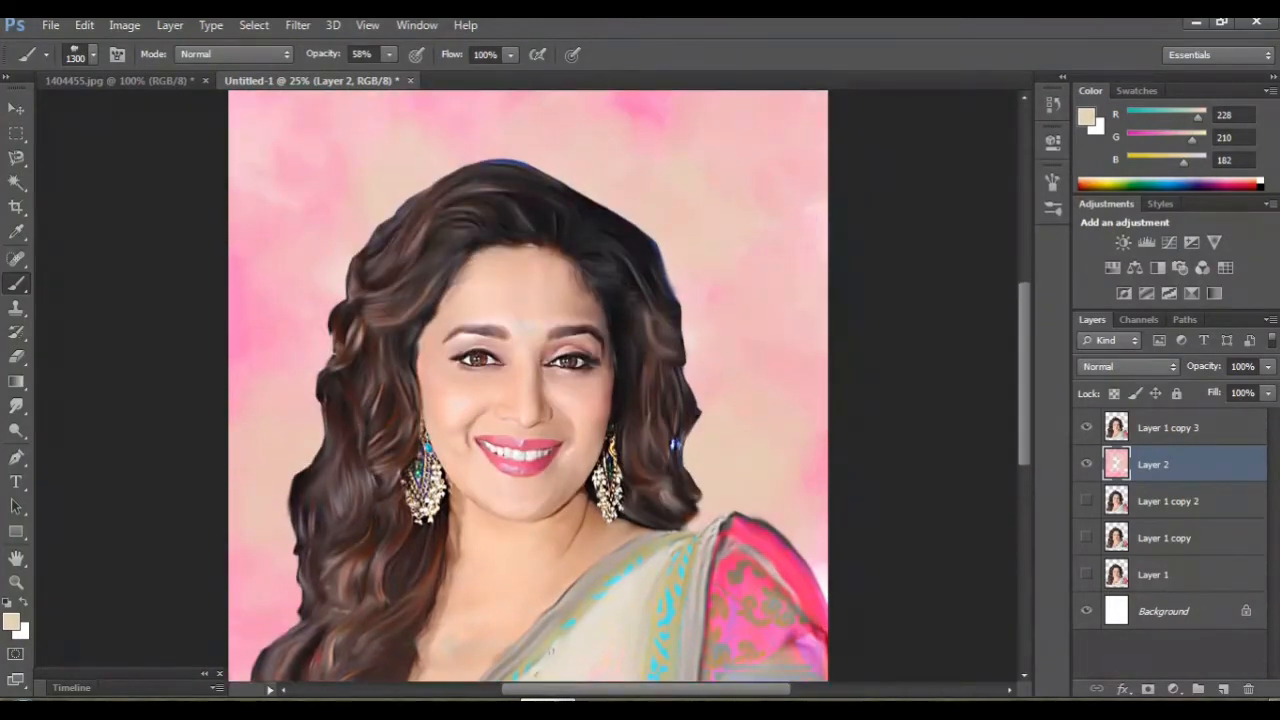
{"action": "scroll", "coordinate": [528, 386], "scroll_direction": "up", "scroll_amount": 3}
{"action": "left_click", "coordinate": [283, 196]}
{"action": "left_click", "coordinate": [504, 199]}
{"action": "left_click", "coordinate": [398, 196]}
{"action": "left_click", "coordinate": [250, 440]}
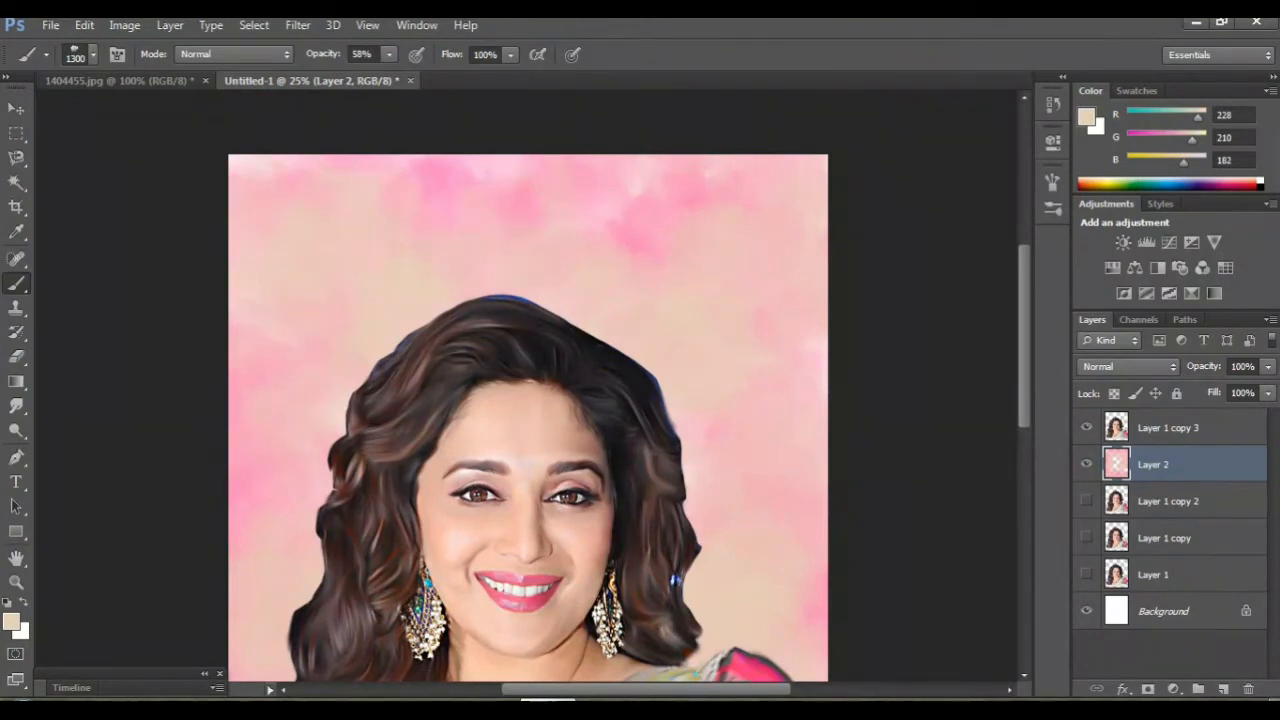
Smudge the painted background smooth around the hair, using a 400 px Smudge brush at 78% strength.
{"action": "left_click", "coordinate": [16, 405]}
{"action": "left_click", "coordinate": [75, 437]}
{"action": "key", "text": "ctrl+plus"}
{"action": "key", "text": "ctrl+plus"}
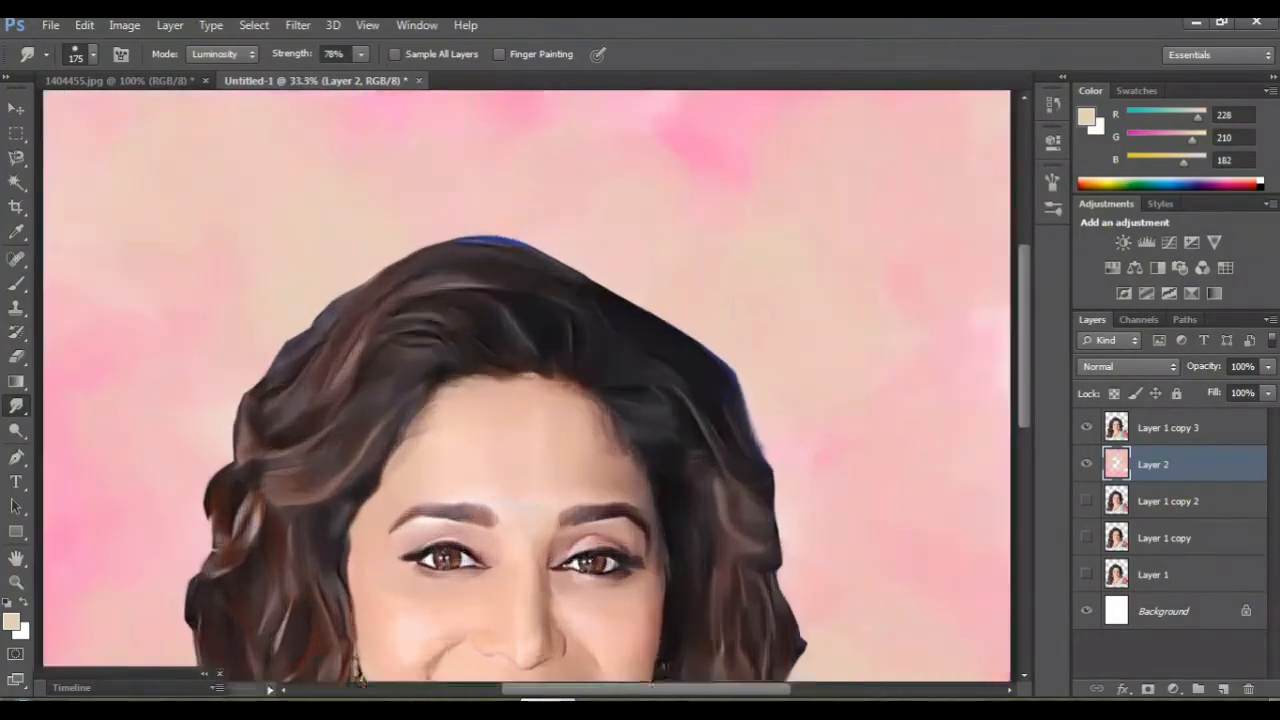
{"action": "scroll", "coordinate": [808, 270], "scroll_direction": "up", "scroll_amount": 5}
{"action": "scroll", "coordinate": [527, 400], "scroll_direction": "up", "scroll_amount": 3}
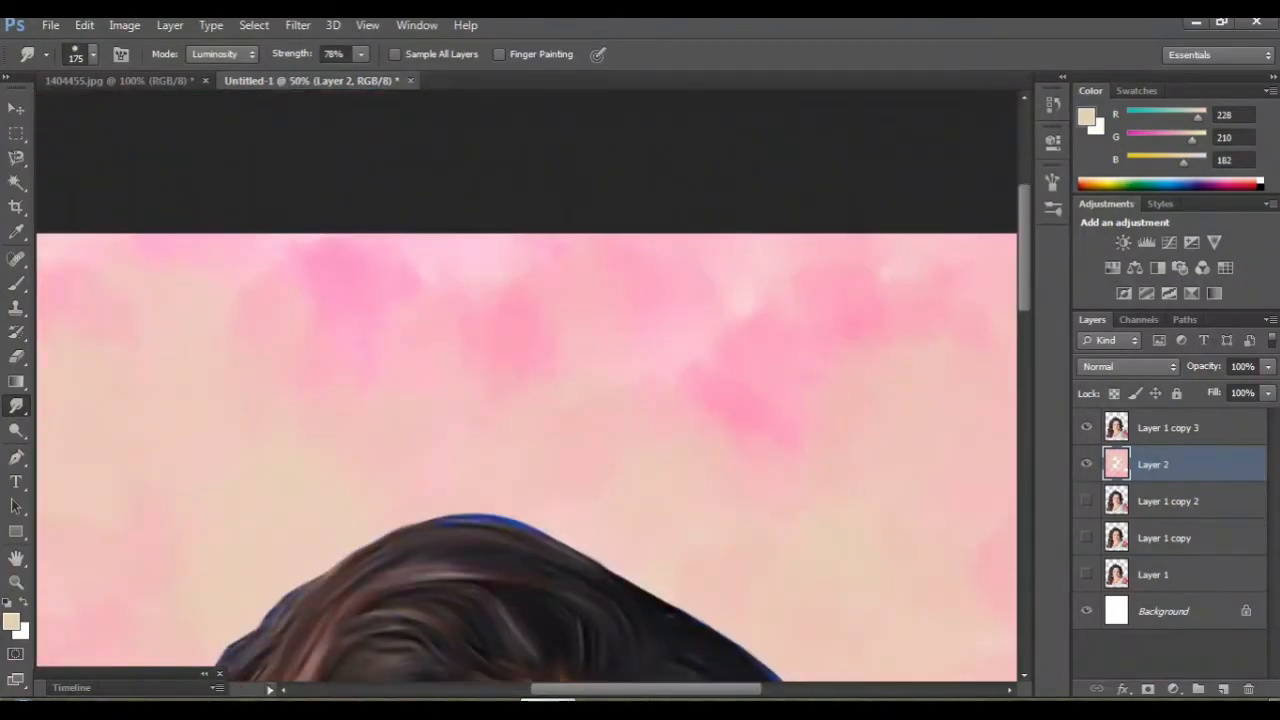
{"action": "scroll", "coordinate": [527, 400], "scroll_direction": "right", "scroll_amount": 8}
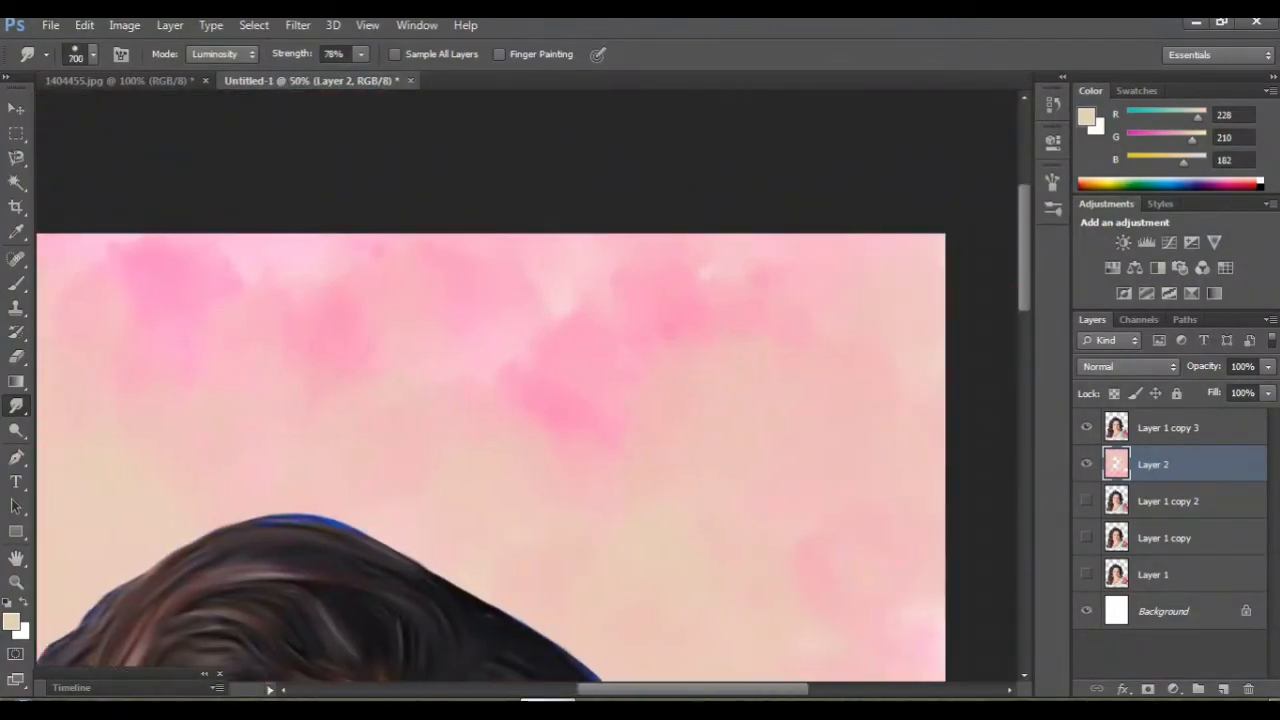
{"action": "scroll", "coordinate": [534, 443], "scroll_direction": "down", "scroll_amount": 1}
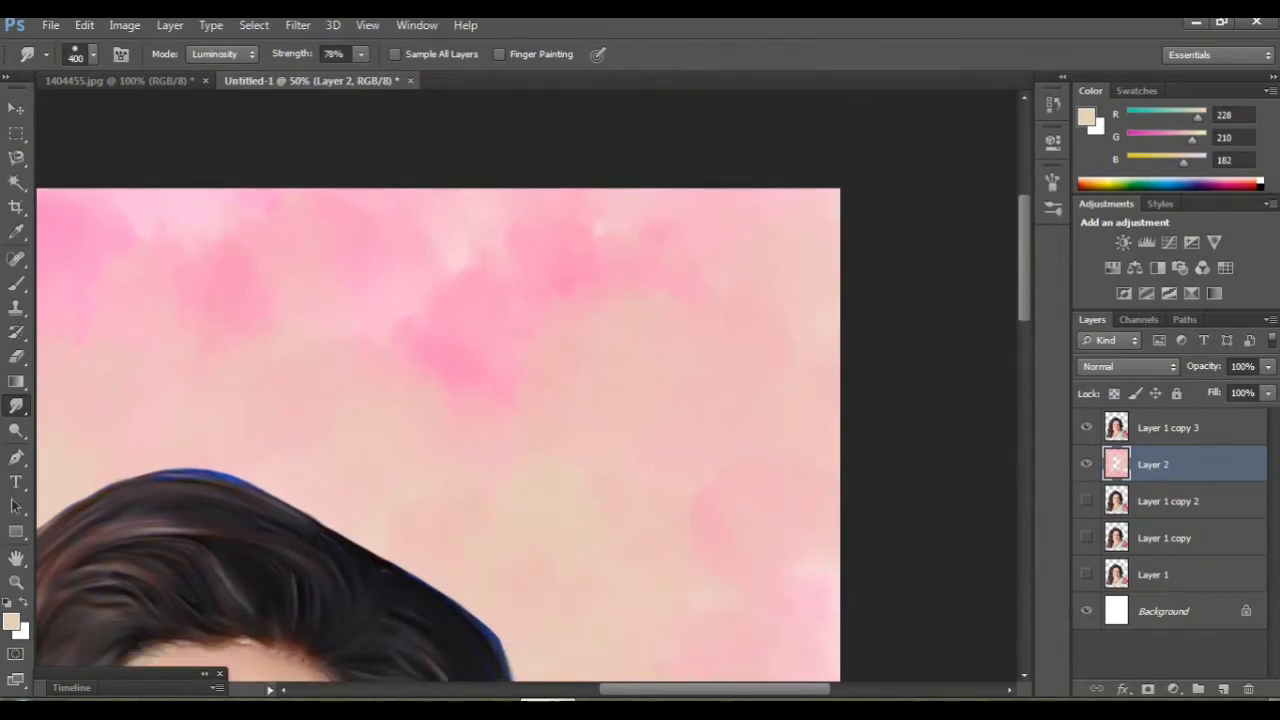
{"action": "mouse_move", "coordinate": [650, 340]}
{"action": "left_mouse_down"}
{"action": "mouse_move", "coordinate": [615, 215]}
{"action": "mouse_move", "coordinate": [485, 252]}
{"action": "left_mouse_up"}
{"action": "scroll", "coordinate": [527, 400], "scroll_direction": "down", "scroll_amount": 8}
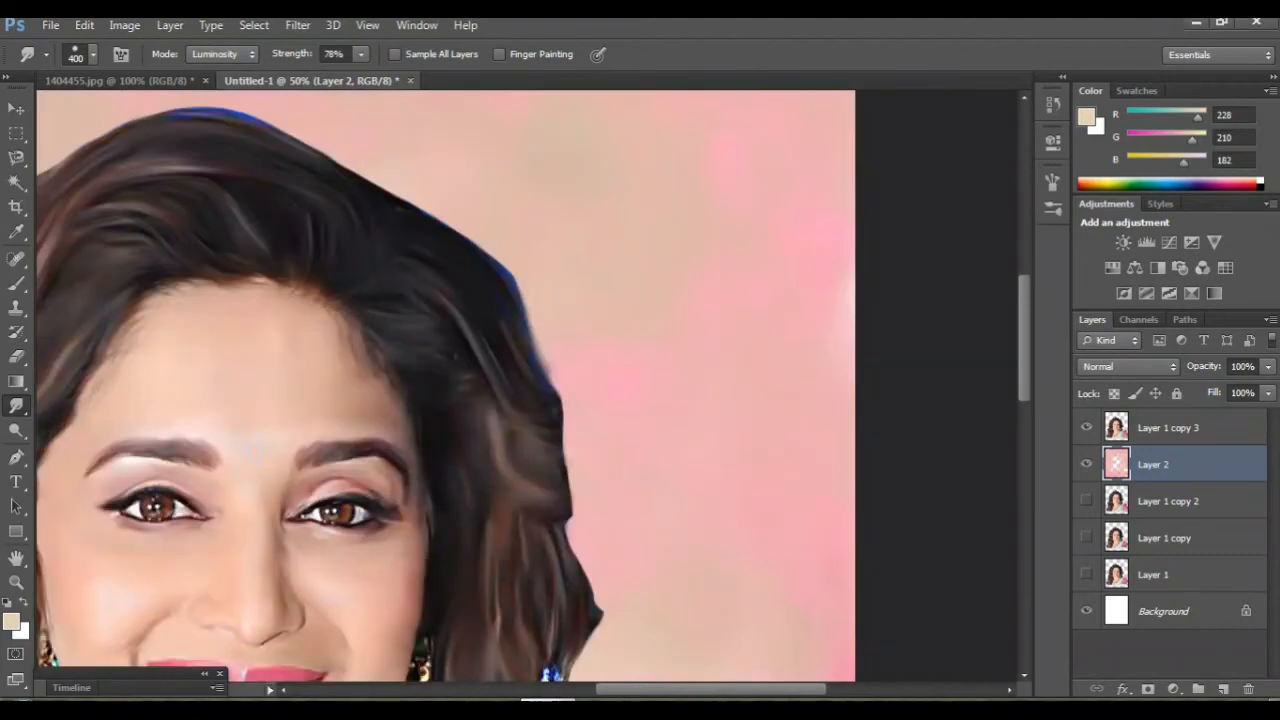
{"action": "scroll", "coordinate": [527, 400], "scroll_direction": "up", "scroll_amount": 3}
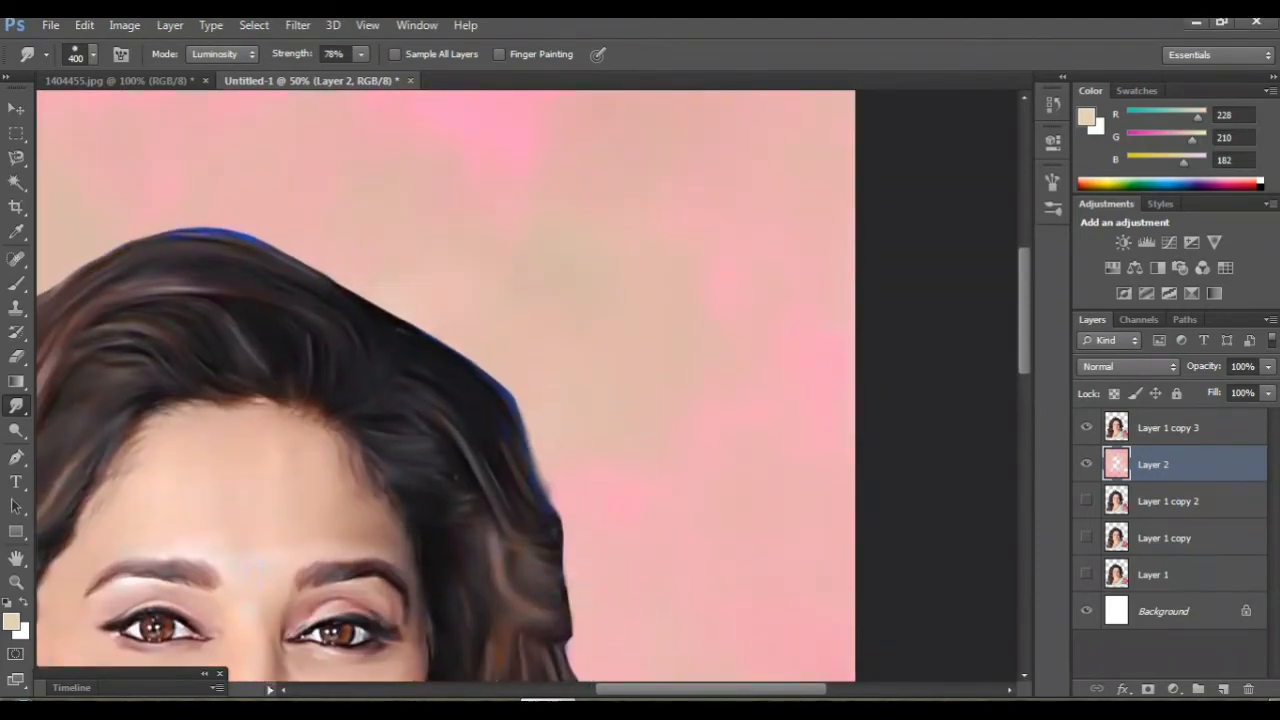
{"action": "key", "text": "ctrl+minus"}
{"action": "key", "text": "ctrl+minus"}
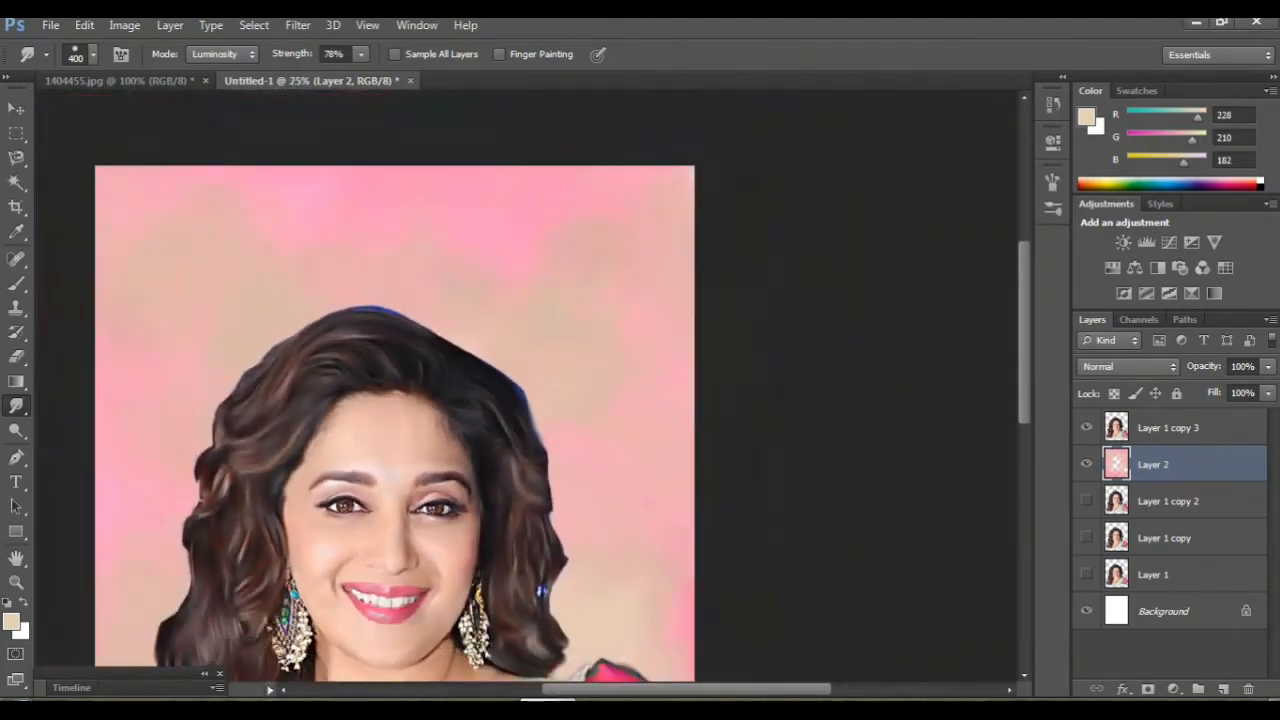
Brush beige over the pink patches above the head with the 1300 px brush at 58% opacity.
{"action": "scroll", "coordinate": [527, 400], "scroll_direction": "left", "scroll_amount": 4}
{"action": "scroll", "coordinate": [527, 400], "scroll_direction": "down", "scroll_amount": 4}
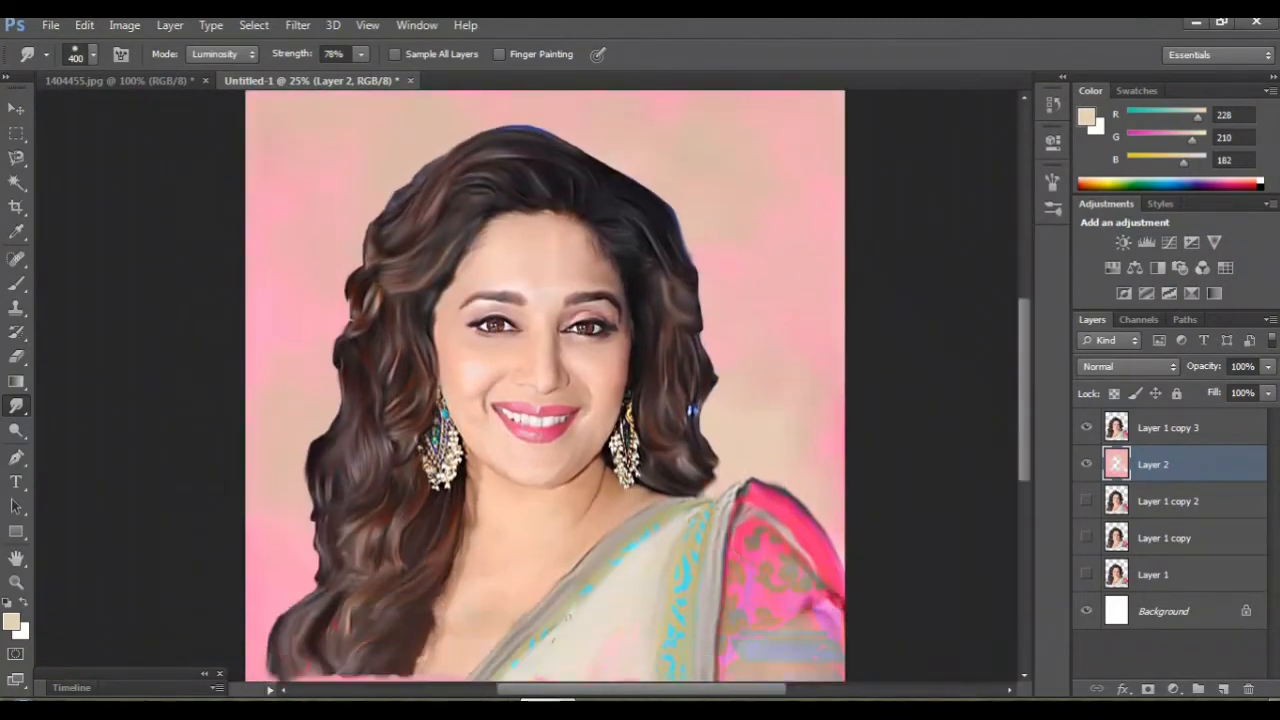
{"action": "scroll", "coordinate": [527, 400], "scroll_direction": "left", "scroll_amount": 2}
{"action": "scroll", "coordinate": [527, 400], "scroll_direction": "up", "scroll_amount": 4}
{"action": "scroll", "coordinate": [527, 400], "scroll_direction": "right", "scroll_amount": 2}
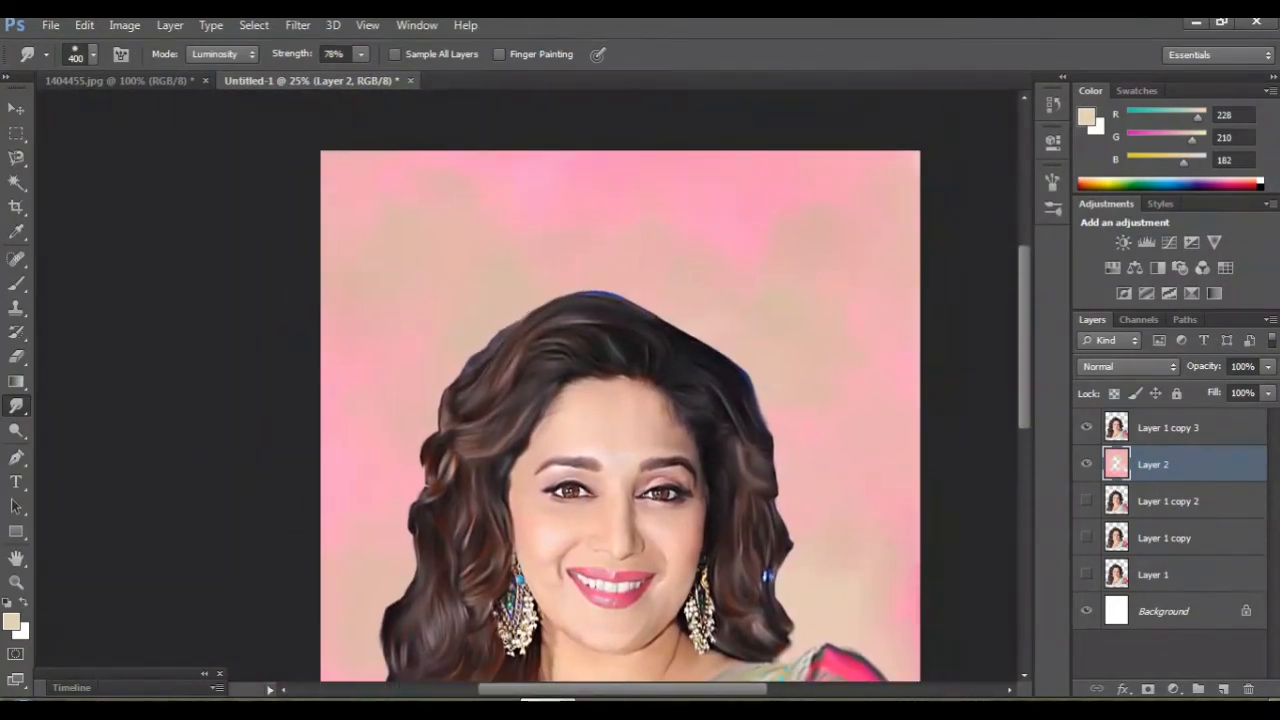
{"action": "key", "text": "b"}
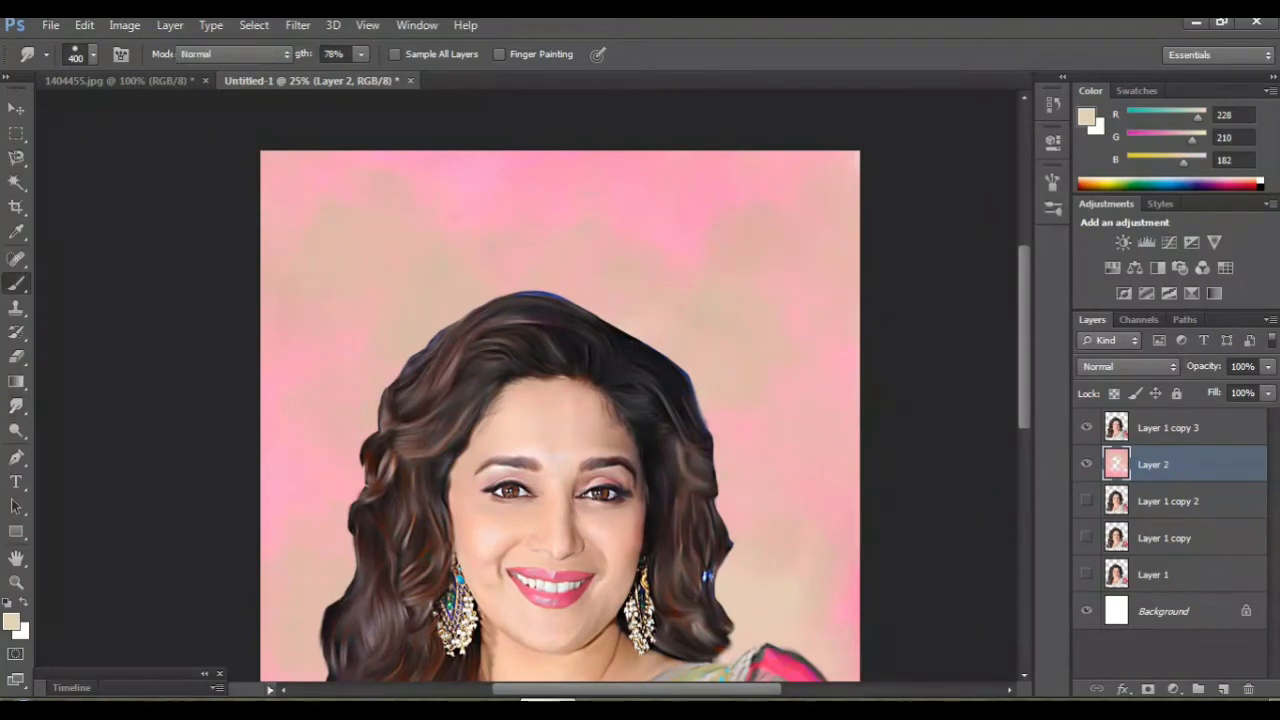
{"action": "left_click", "coordinate": [298, 222]}
{"action": "left_click", "coordinate": [484, 182]}
{"action": "left_click", "coordinate": [645, 200]}
{"action": "left_click", "coordinate": [720, 185]}
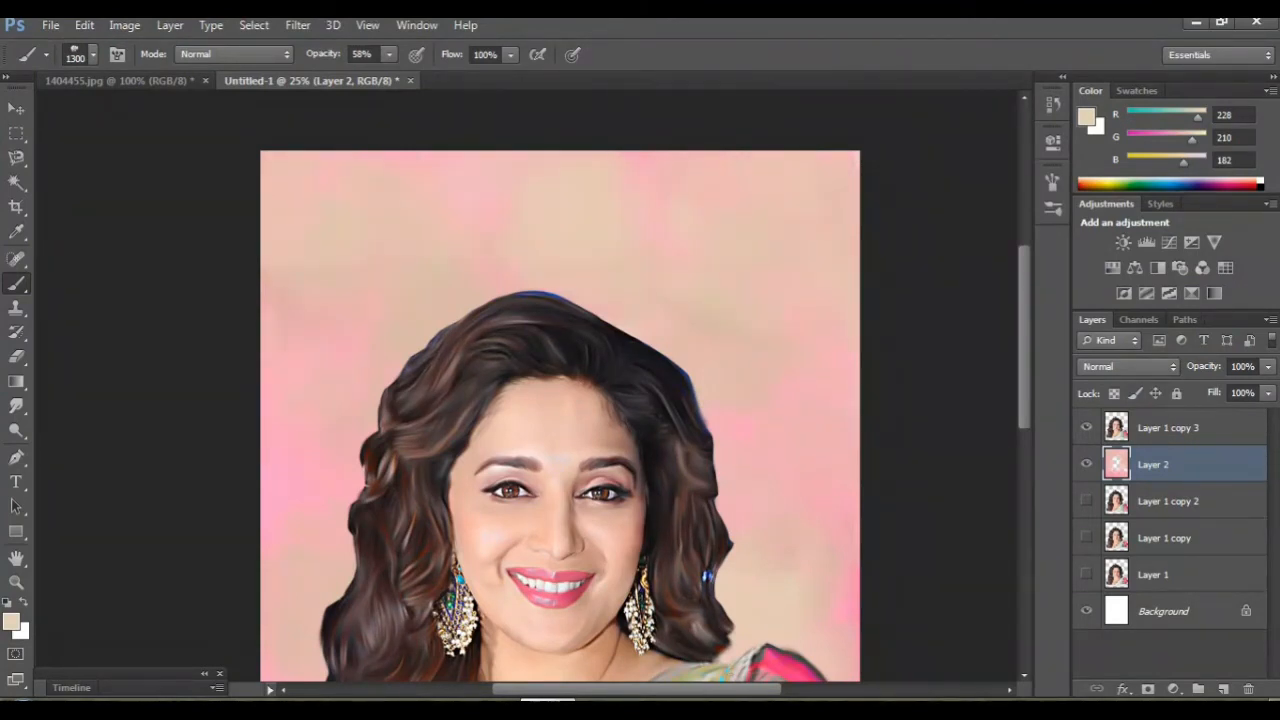
Lighten the pink background beside the longer hair and along the opposite canvas edge with beige brush dabs.
{"action": "left_click", "coordinate": [275, 510]}
{"action": "left_click", "coordinate": [325, 408]}
{"action": "left_click", "coordinate": [298, 297]}
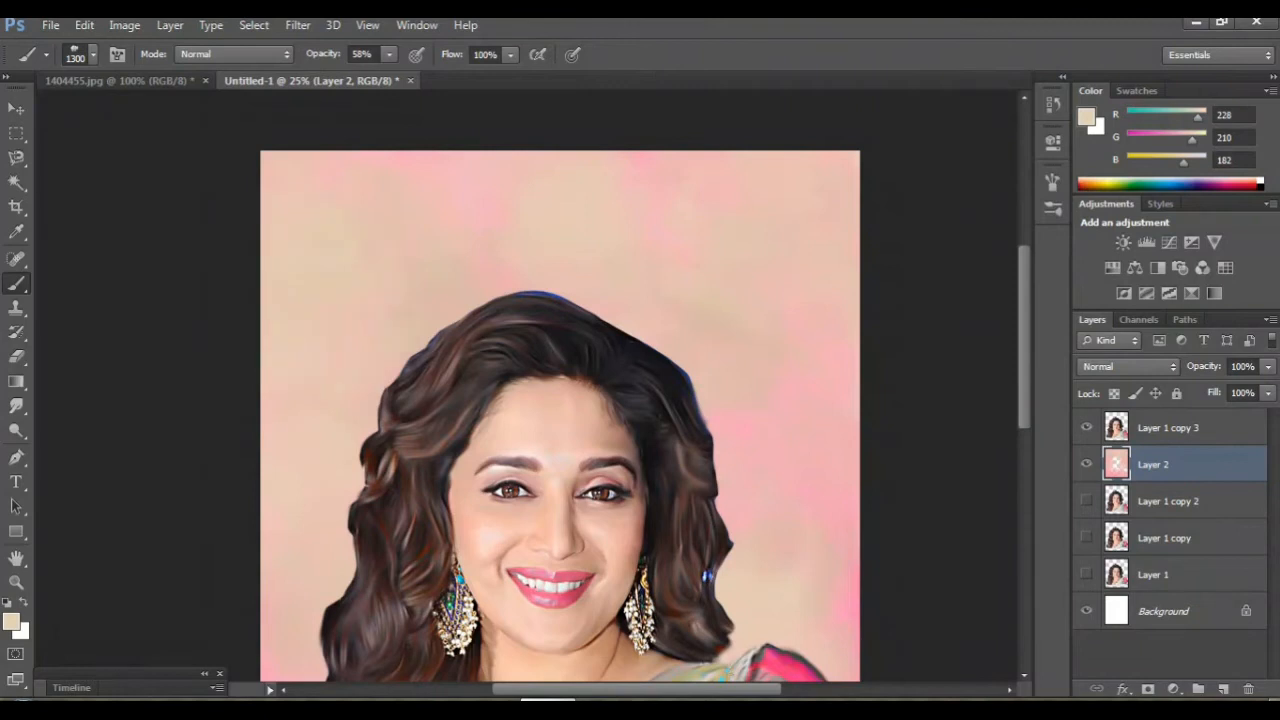
{"action": "left_click", "coordinate": [850, 575]}
{"action": "left_click", "coordinate": [854, 620]}
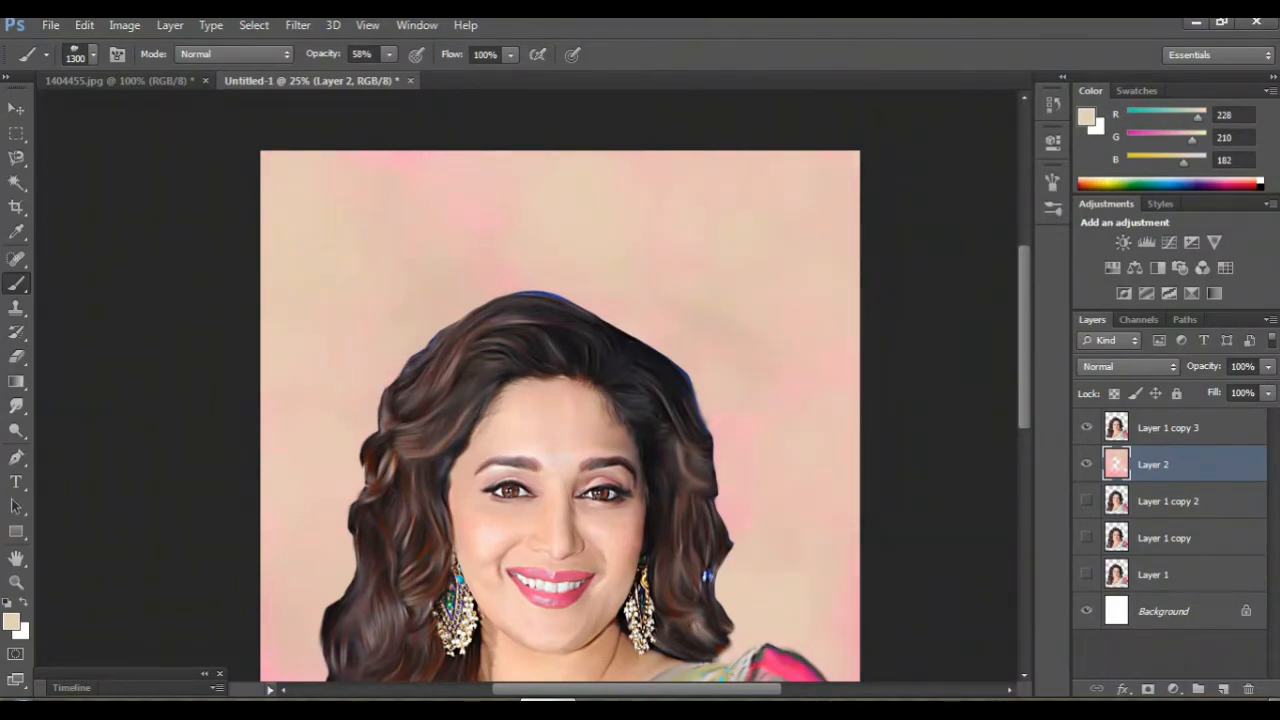
Return to the Smudge tool and examine the whole portrait against the painted background.
{"action": "scroll", "coordinate": [560, 400], "scroll_direction": "down", "scroll_amount": 5}
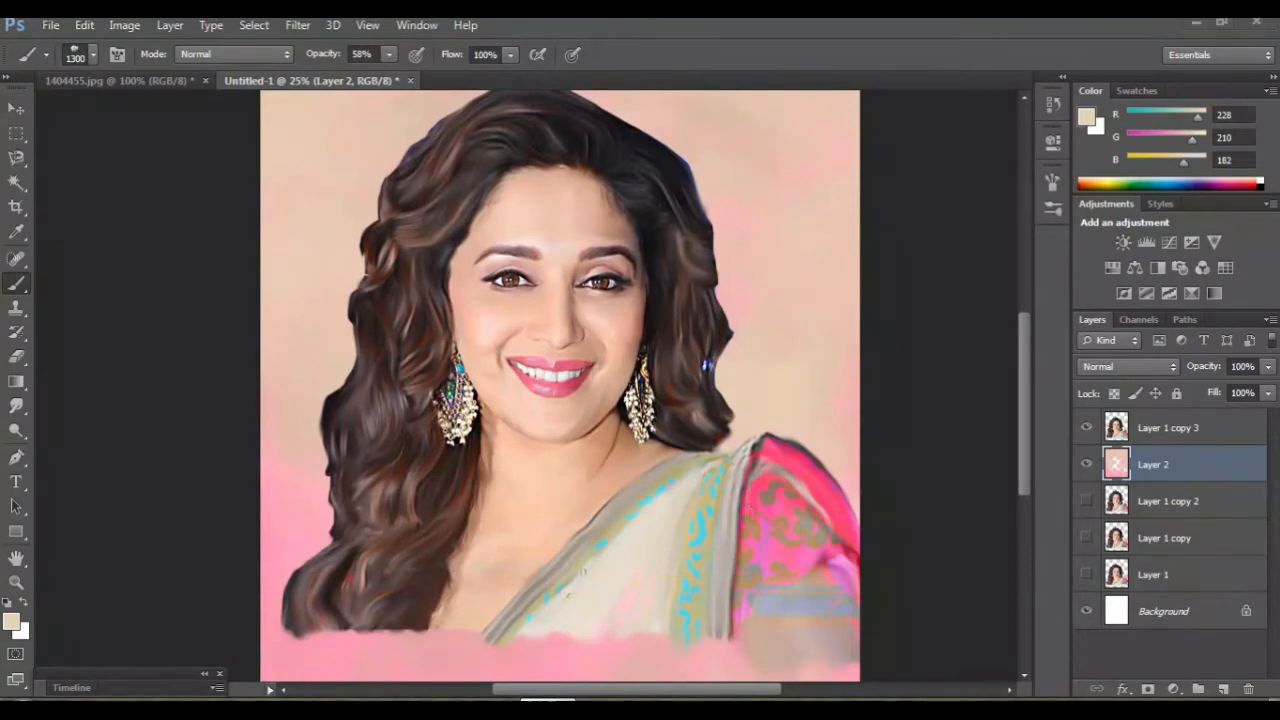
{"action": "key", "text": "r"}
{"action": "key", "text": "ctrl+minus"}
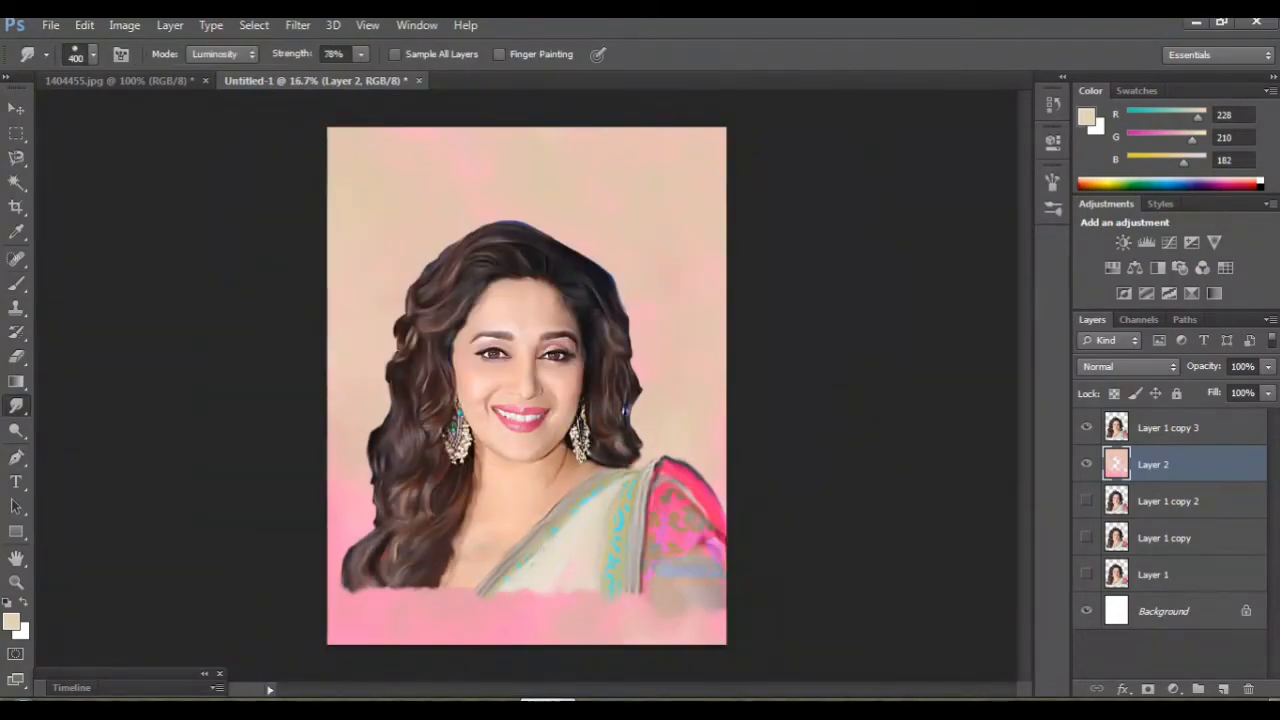
{"action": "key", "text": "ctrl+plus"}
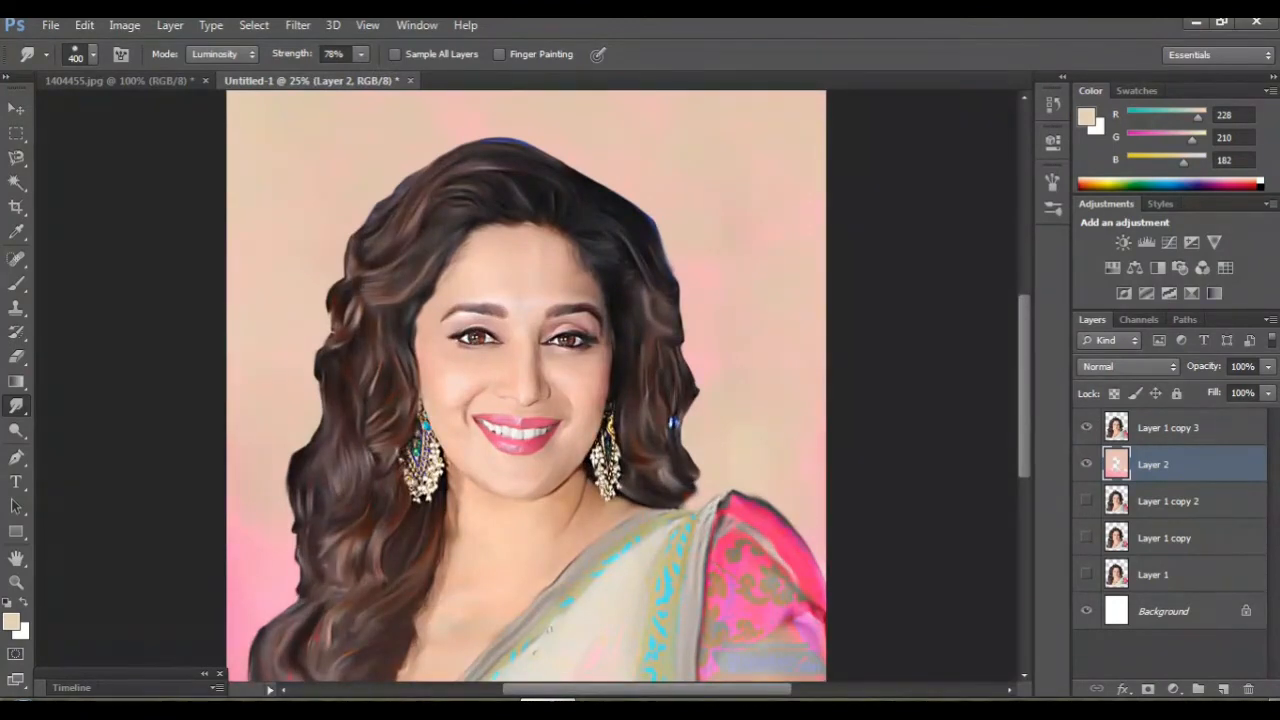
{"action": "scroll", "coordinate": [526, 386], "scroll_direction": "down", "scroll_amount": 3}
{"action": "scroll", "coordinate": [526, 386], "scroll_direction": "up", "scroll_amount": 6}
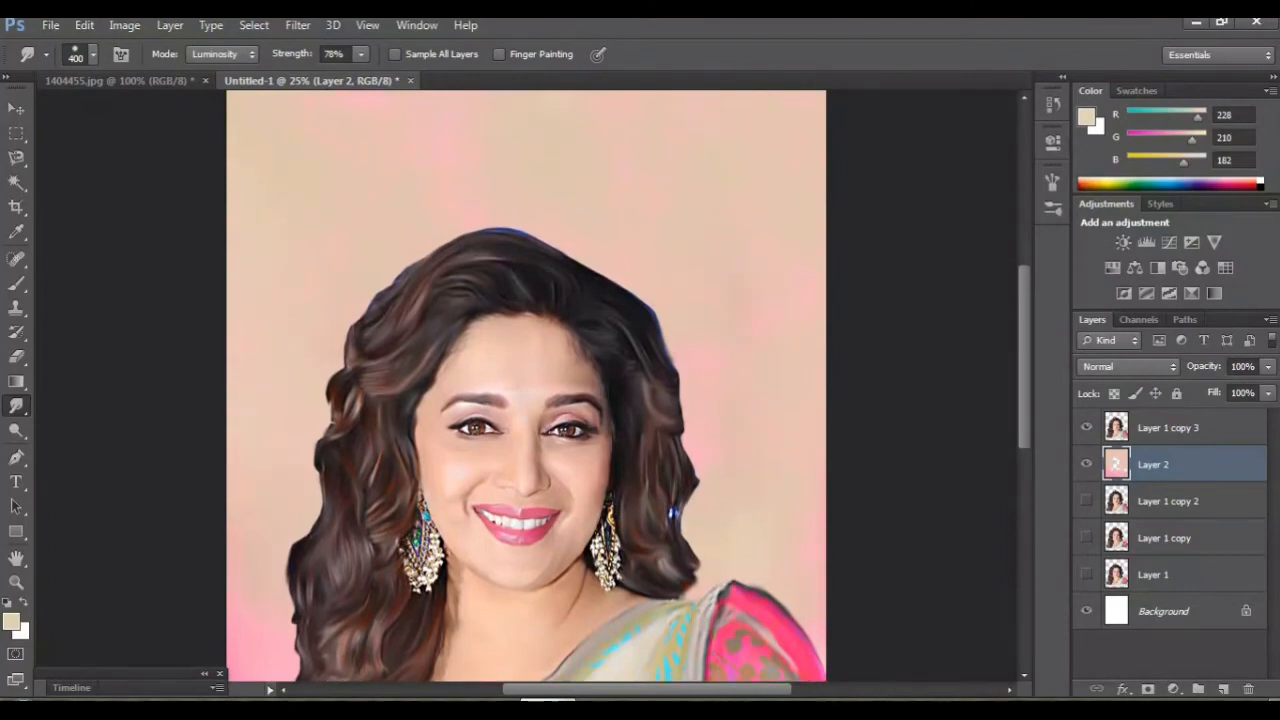
{"action": "scroll", "coordinate": [526, 386], "scroll_direction": "down", "scroll_amount": 4}
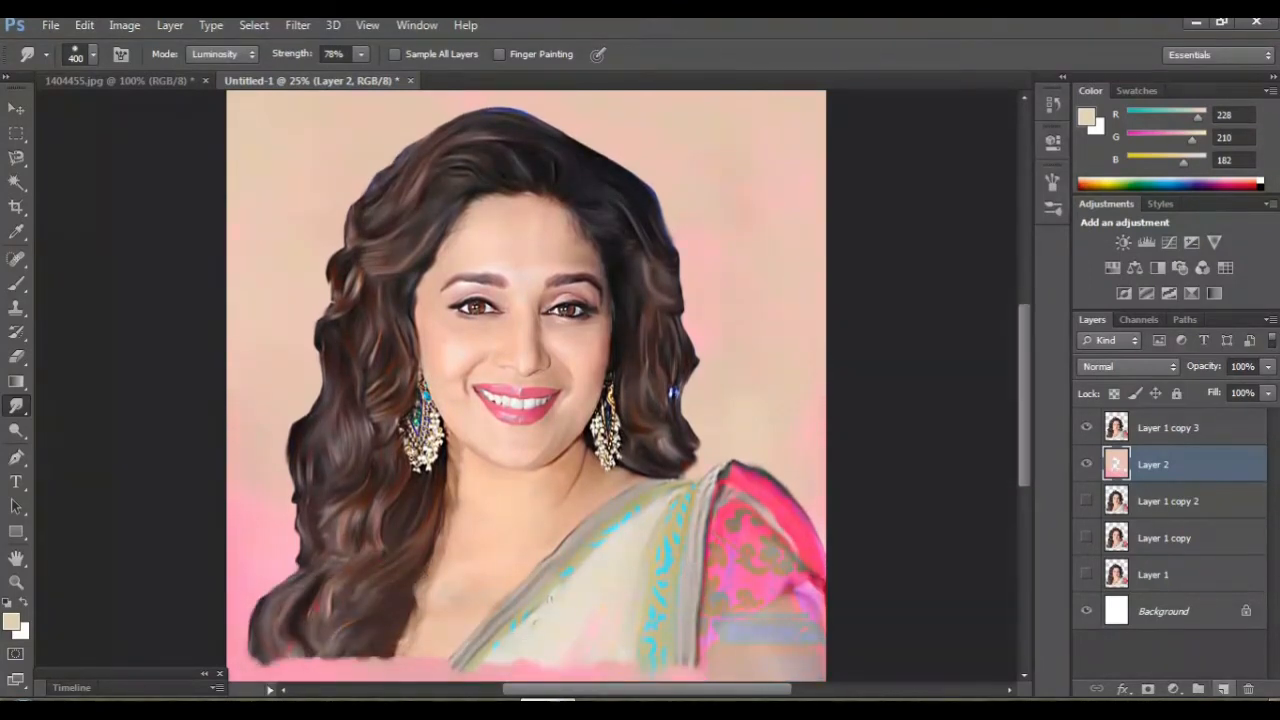
Add a new empty layer and move it above Layer 1 copy 3.
{"action": "left_click", "coordinate": [1223, 689]}
{"action": "left_click_drag", "start_coordinate": [1176, 464], "coordinate": [1176, 393]}
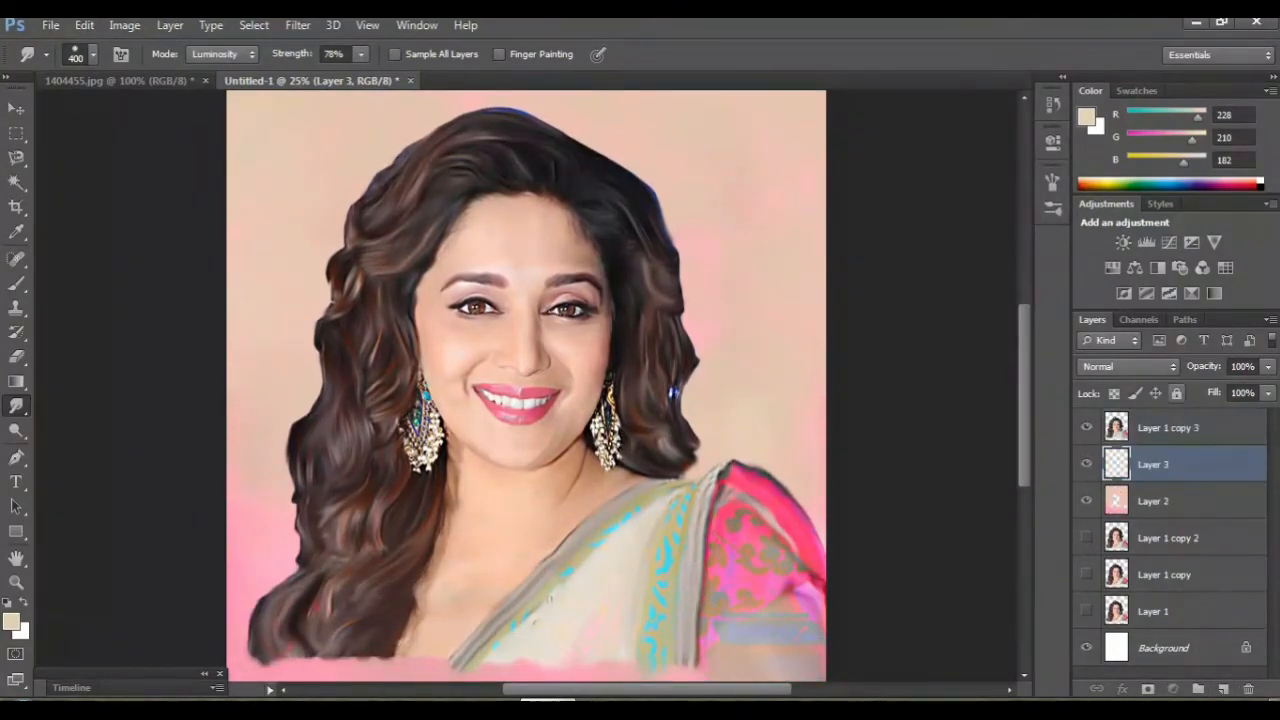
{"action": "left_click_drag", "start_coordinate": [1176, 464], "coordinate": [1176, 427]}
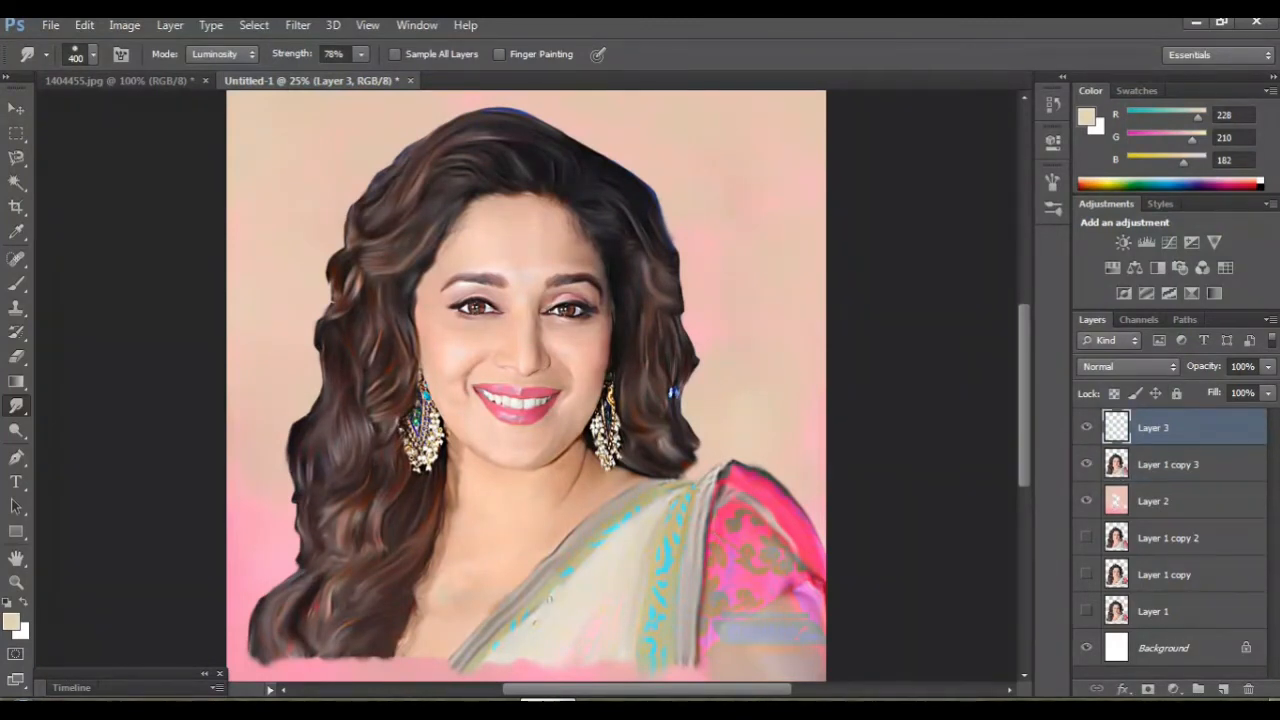
Switch to the Brush tool and choose a soft round tip for detailing the eyes.
{"action": "key", "text": "ctrl+plus"}
{"action": "key", "text": "ctrl+plus"}
{"action": "key", "text": "ctrl+plus"}
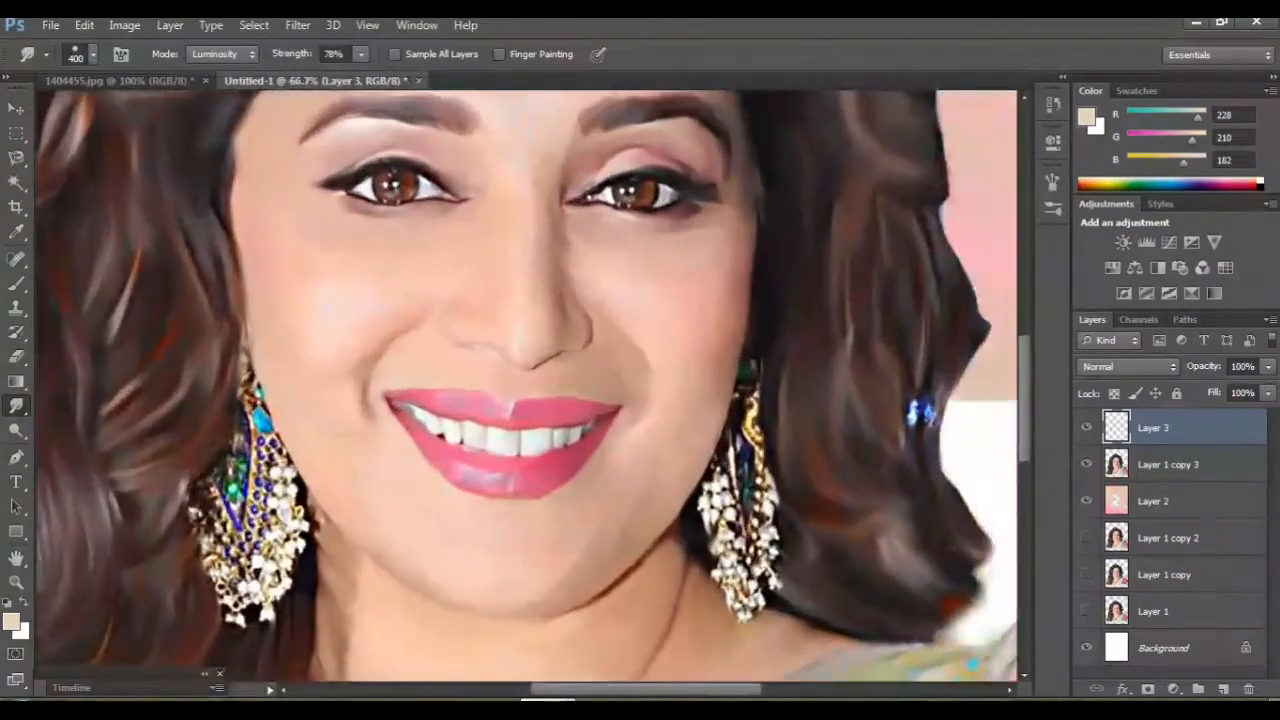
{"action": "scroll", "coordinate": [527, 385], "scroll_direction": "up", "scroll_amount": 5}
{"action": "key", "text": "bracketleft"}
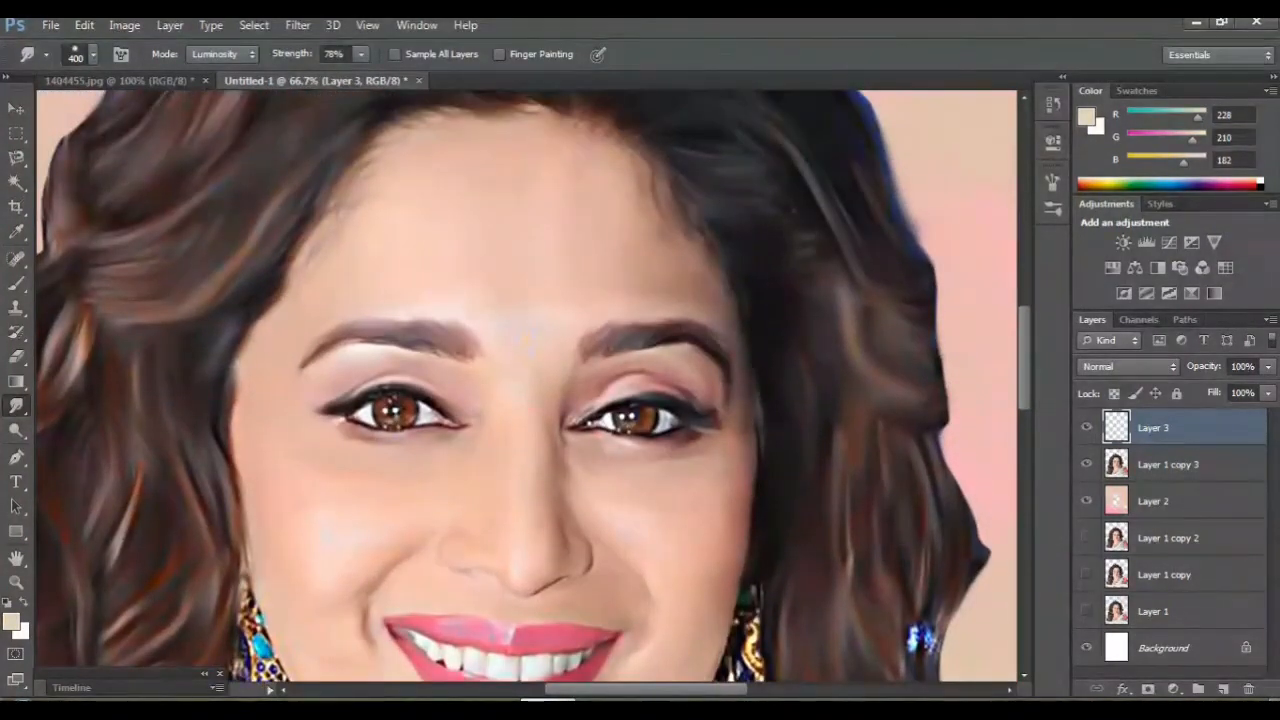
{"action": "key", "text": "bracketleft"}
{"action": "key", "text": "bracketleft"}
{"action": "key", "text": "bracketleft"}
{"action": "key", "text": "bracketleft"}
{"action": "key", "text": "bracketleft"}
{"action": "key", "text": "bracketleft"}
{"action": "key", "text": "bracketleft"}
{"action": "key", "text": "bracketleft"}
{"action": "key", "text": "bracketleft"}
{"action": "key", "text": "b"}
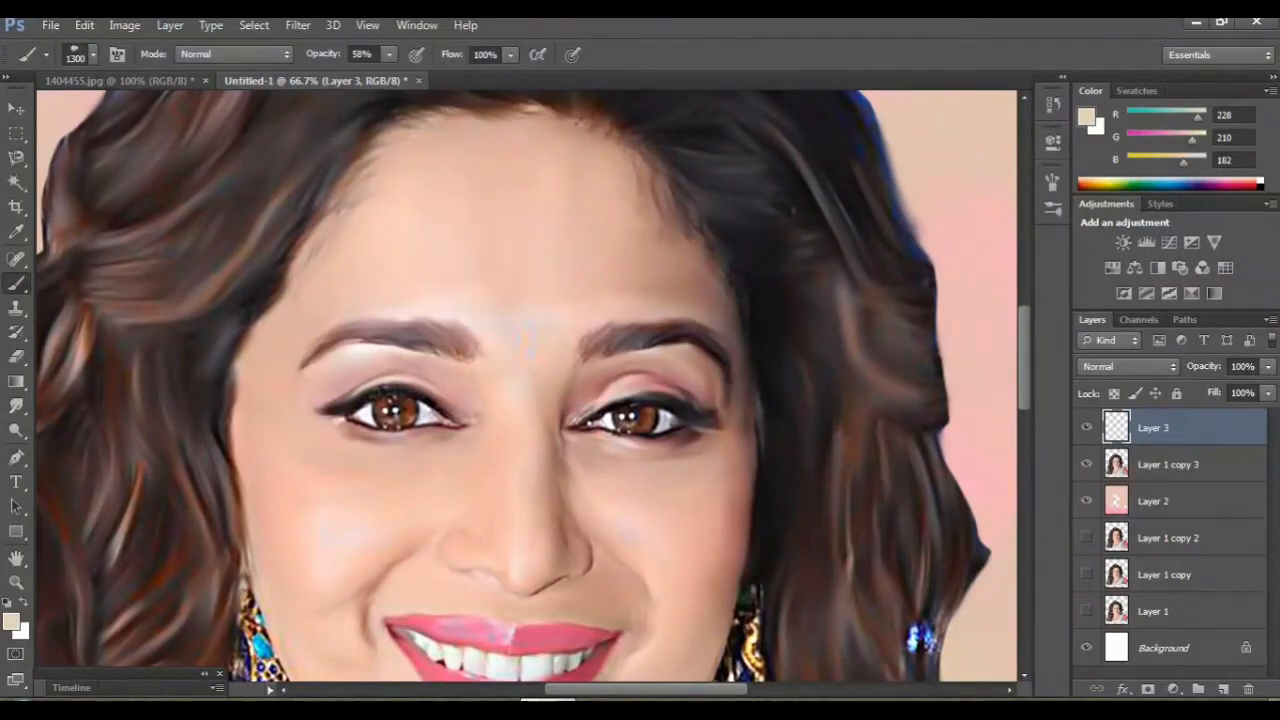
{"action": "left_click", "coordinate": [92, 55]}
{"action": "scroll", "coordinate": [120, 245], "scroll_direction": "up", "scroll_amount": 5}
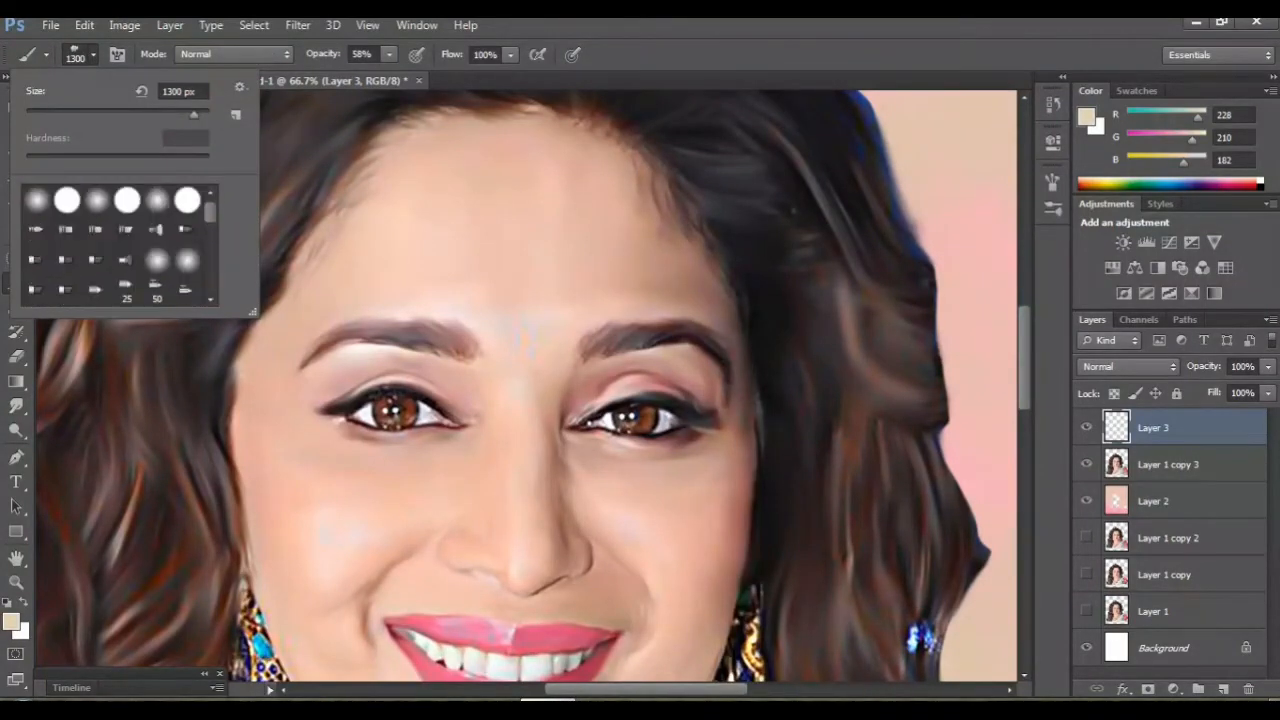
{"action": "double_click", "coordinate": [157, 200]}
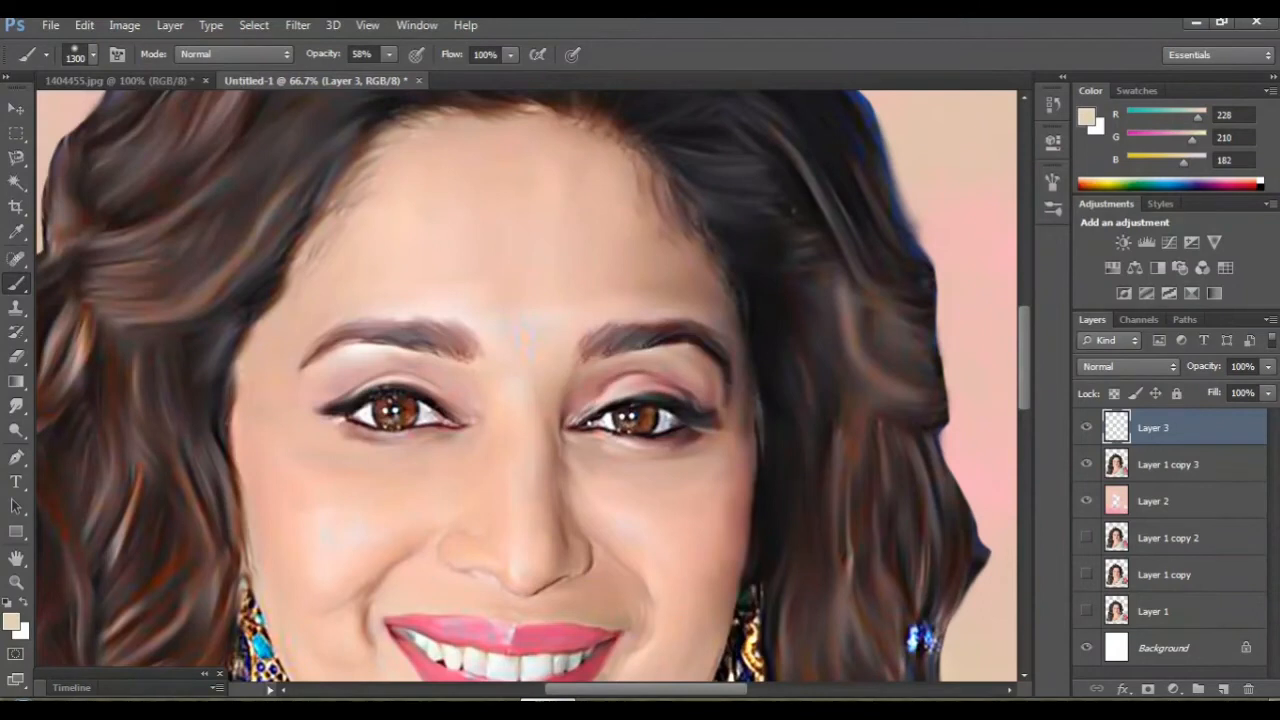
Reduce the soft brush to 10 px and close in on the portrait's left eye.
{"action": "key", "text": "ctrl+plus"}
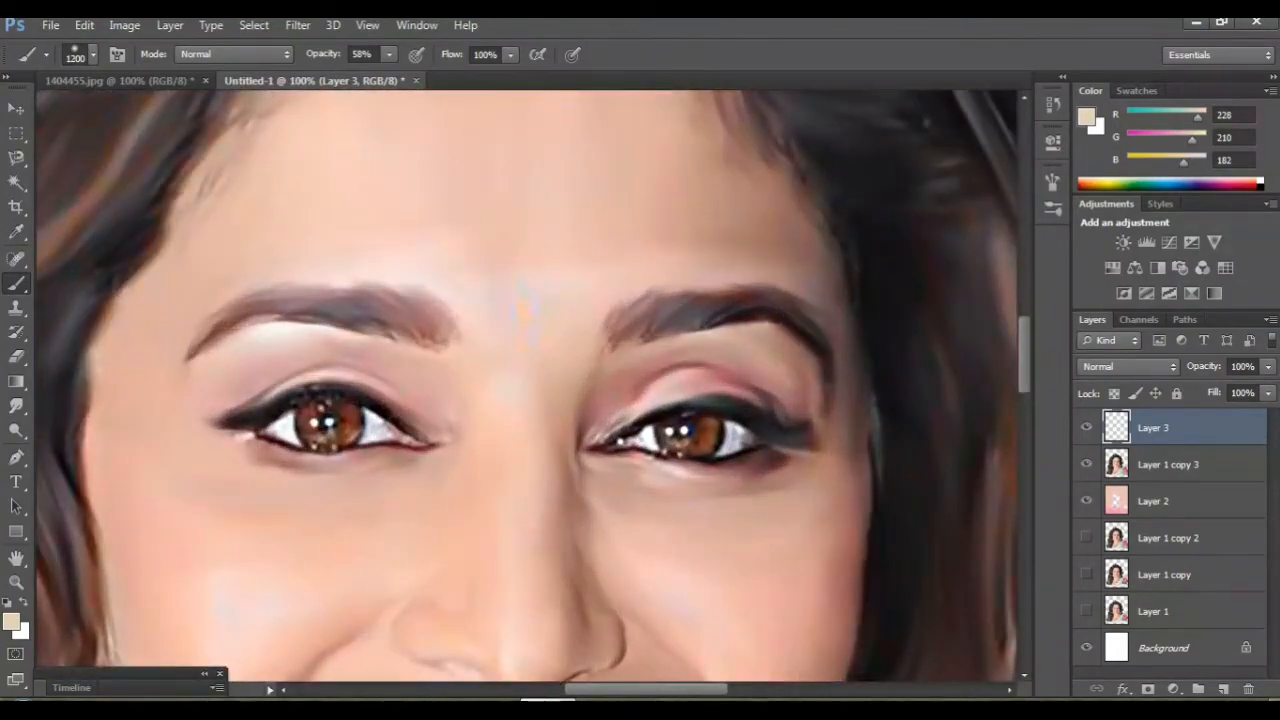
{"action": "key", "text": "bracketleft"}
{"action": "key", "text": "bracketleft"}
{"action": "key", "text": "bracketleft"}
{"action": "key", "text": "bracketleft"}
{"action": "key", "text": "bracketleft"}
{"action": "key", "text": "bracketleft"}
{"action": "key", "text": "bracketleft"}
{"action": "key", "text": "bracketleft"}
{"action": "key", "text": "bracketleft"}
{"action": "key", "text": "bracketleft"}
{"action": "key", "text": "bracketleft"}
{"action": "key", "text": "bracketleft"}
{"action": "key", "text": "bracketleft"}
{"action": "key", "text": "bracketleft"}
{"action": "key", "text": "bracketleft"}
{"action": "key", "text": "bracketleft"}
{"action": "key", "text": "bracketleft"}
{"action": "key", "text": "bracketleft"}
{"action": "key", "text": "bracketleft"}
{"action": "key", "text": "bracketleft"}
{"action": "key", "text": "bracketleft"}
{"action": "key", "text": "ctrl+plus"}
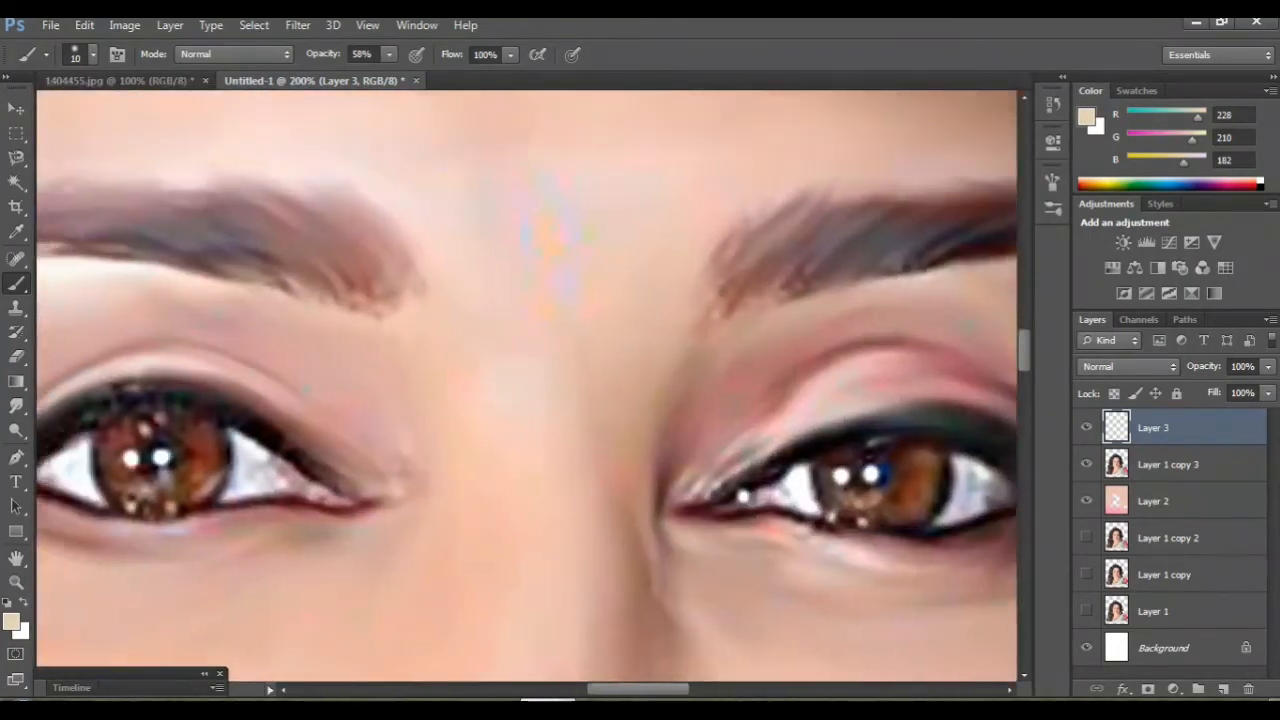
{"action": "scroll", "coordinate": [527, 385], "scroll_direction": "down", "scroll_amount": 2}
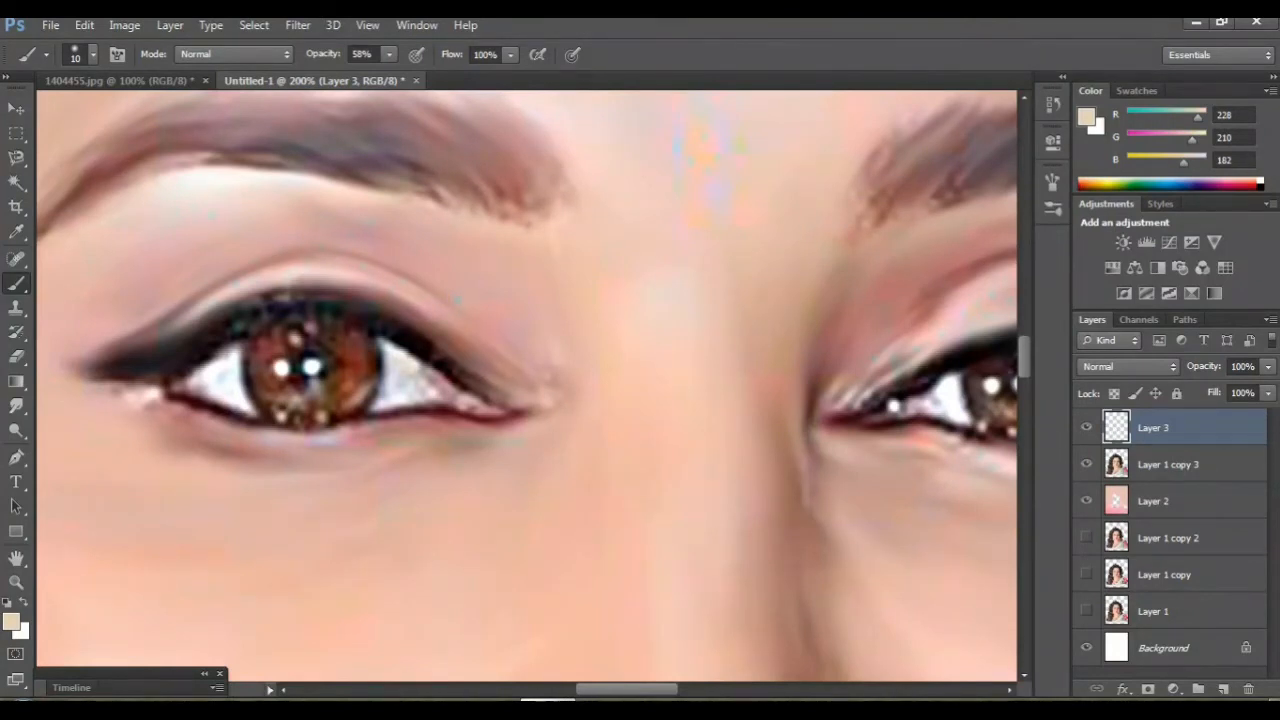
Set the foreground colour to pure white (ffffff) for painting with the brush.
{"action": "left_click", "coordinate": [12, 621]}
{"action": "left_click_drag", "start_coordinate": [434, 208], "coordinate": [389, 183]}
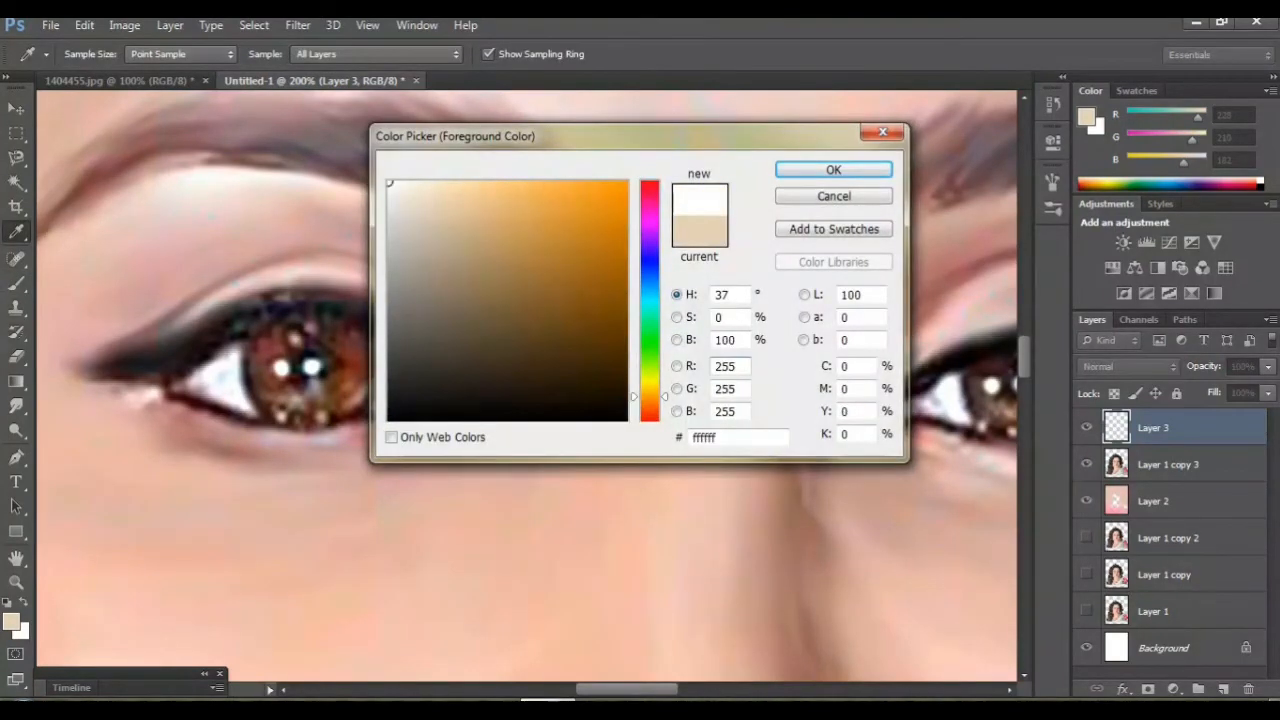
{"action": "left_click", "coordinate": [833, 170]}
{"action": "key", "text": "b"}
{"action": "key", "text": "ctrl+plus"}
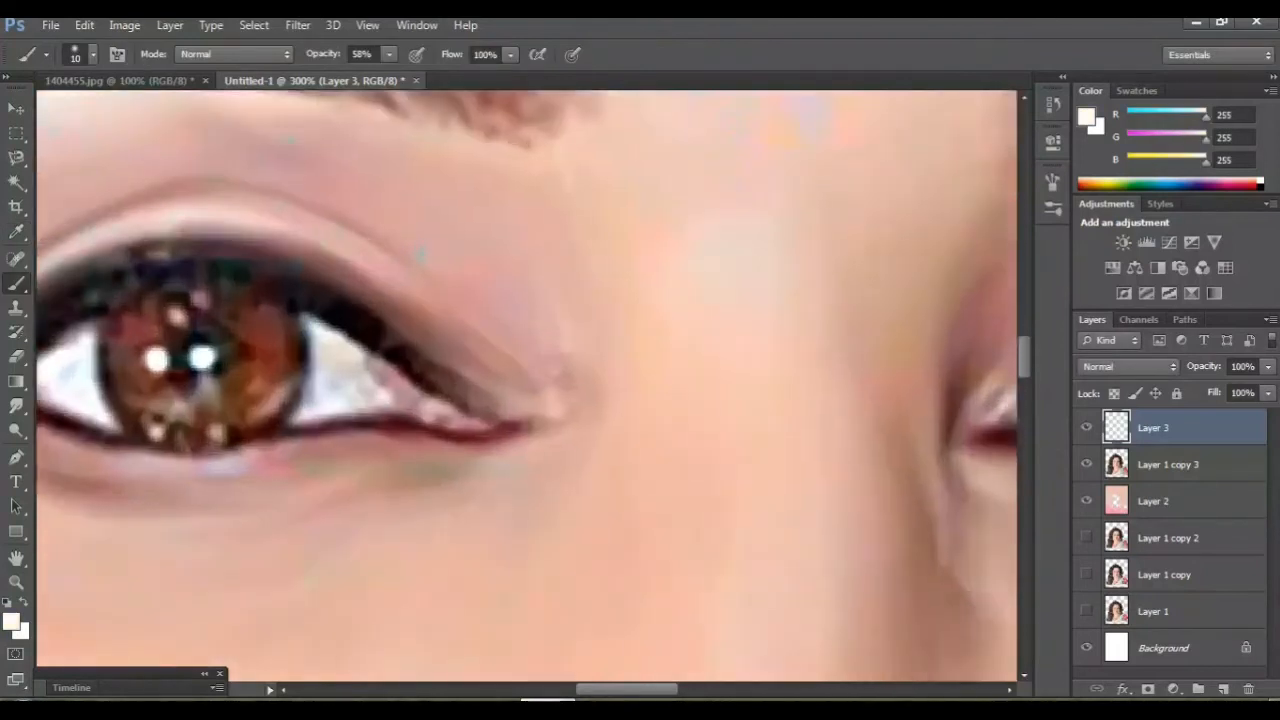
Paint over the whites on both sides of the left iris with the 10 px white brush at 58% opacity.
{"action": "scroll", "coordinate": [526, 386], "scroll_direction": "left", "scroll_amount": 3}
{"action": "mouse_move", "coordinate": [470, 337]}
{"action": "left_mouse_down"}
{"action": "mouse_move", "coordinate": [525, 345]}
{"action": "mouse_move", "coordinate": [565, 380]}
{"action": "mouse_move", "coordinate": [550, 395]}
{"action": "mouse_move", "coordinate": [560, 400]}
{"action": "mouse_move", "coordinate": [480, 420]}
{"action": "mouse_move", "coordinate": [490, 370]}
{"action": "mouse_move", "coordinate": [522, 378]}
{"action": "left_mouse_up"}
{"action": "left_click", "coordinate": [504, 388]}
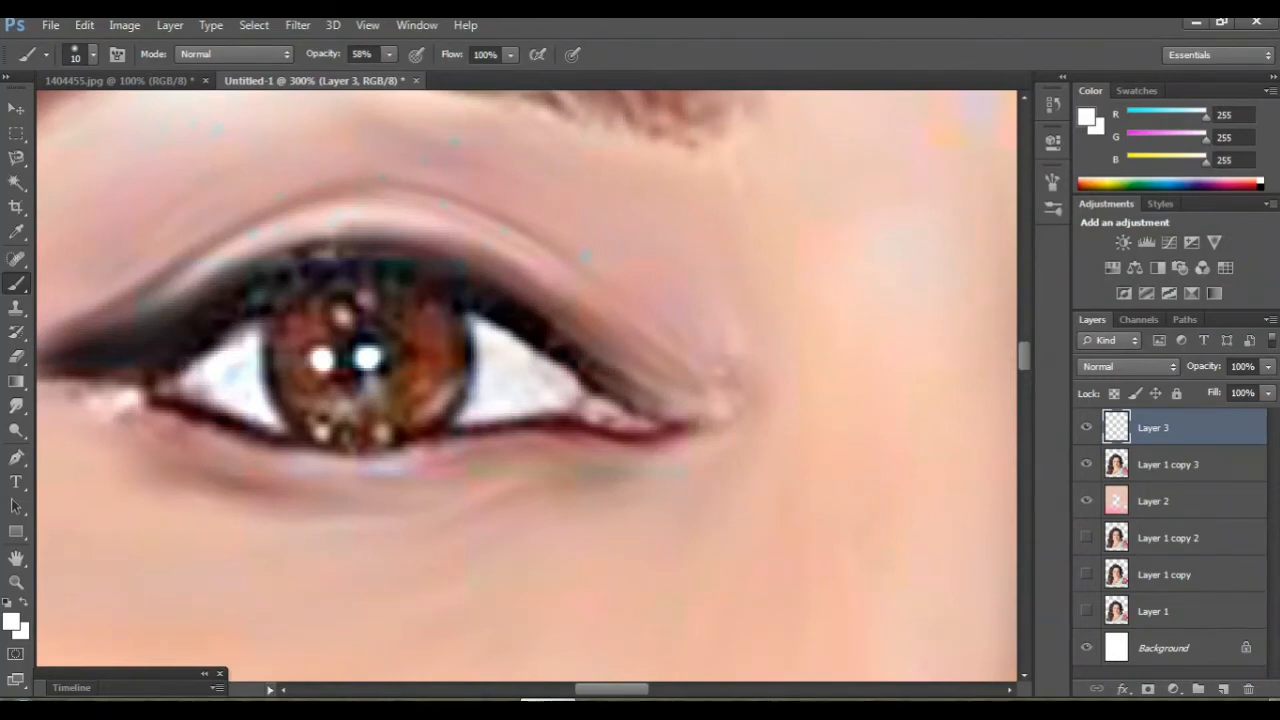
{"action": "left_click_drag", "start_coordinate": [190, 395], "coordinate": [255, 365]}
{"action": "key", "text": "ctrl+minus"}
{"action": "key", "text": "ctrl+minus"}
{"action": "key", "text": "ctrl+minus"}
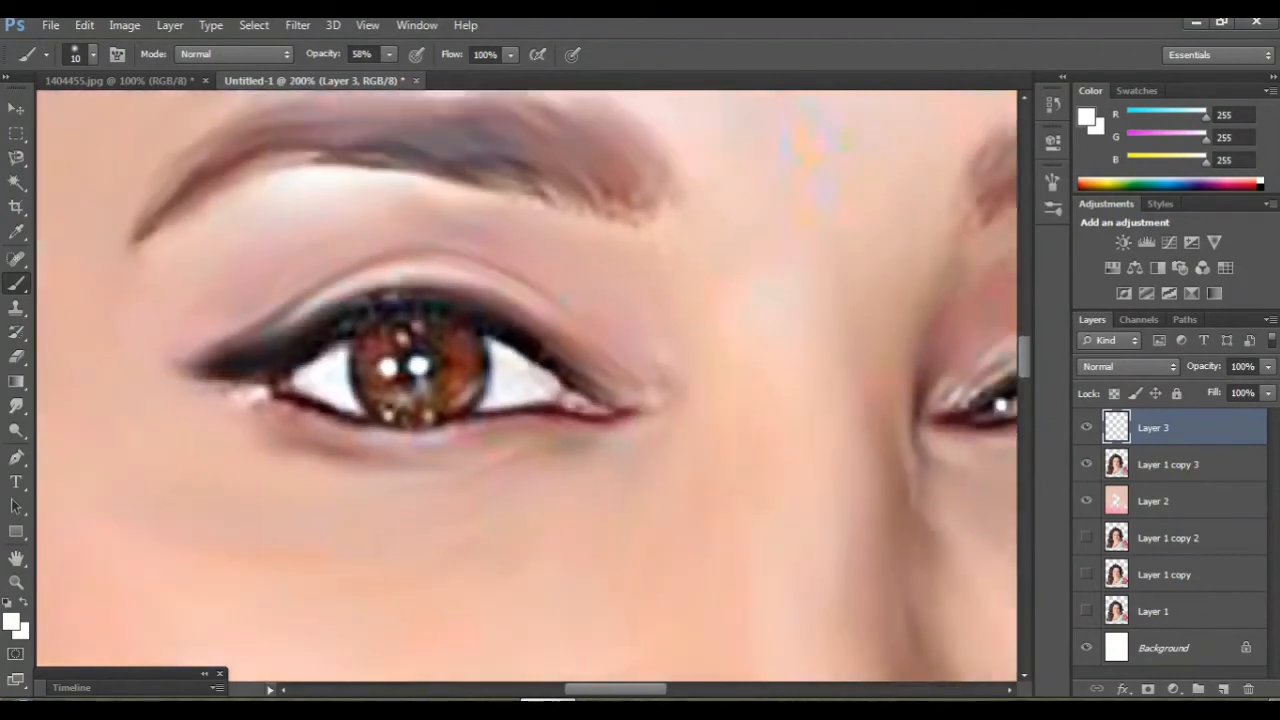
Raise the brush opacity to 100% and paint a larger white highlight in the left iris.
{"action": "key", "text": "ctrl+plus"}
{"action": "key", "text": "ctrl+plus"}
{"action": "key", "text": "ctrl+plus"}
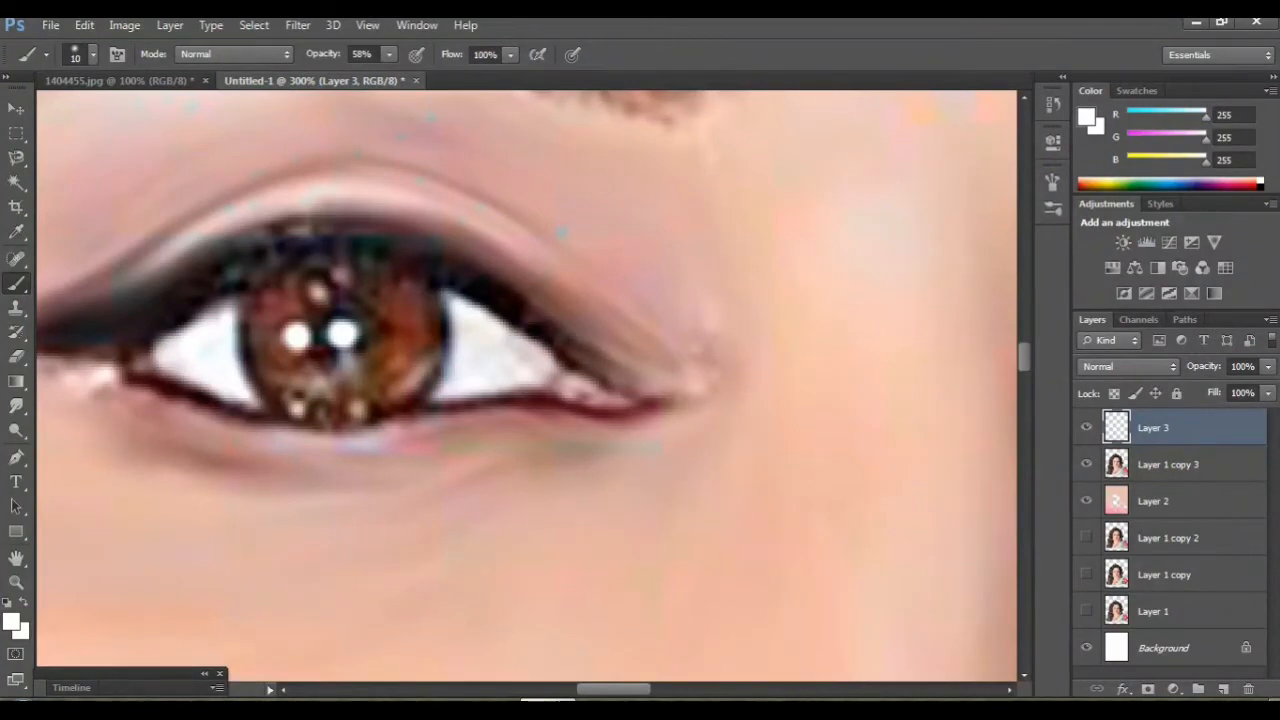
{"action": "left_click", "coordinate": [389, 54]}
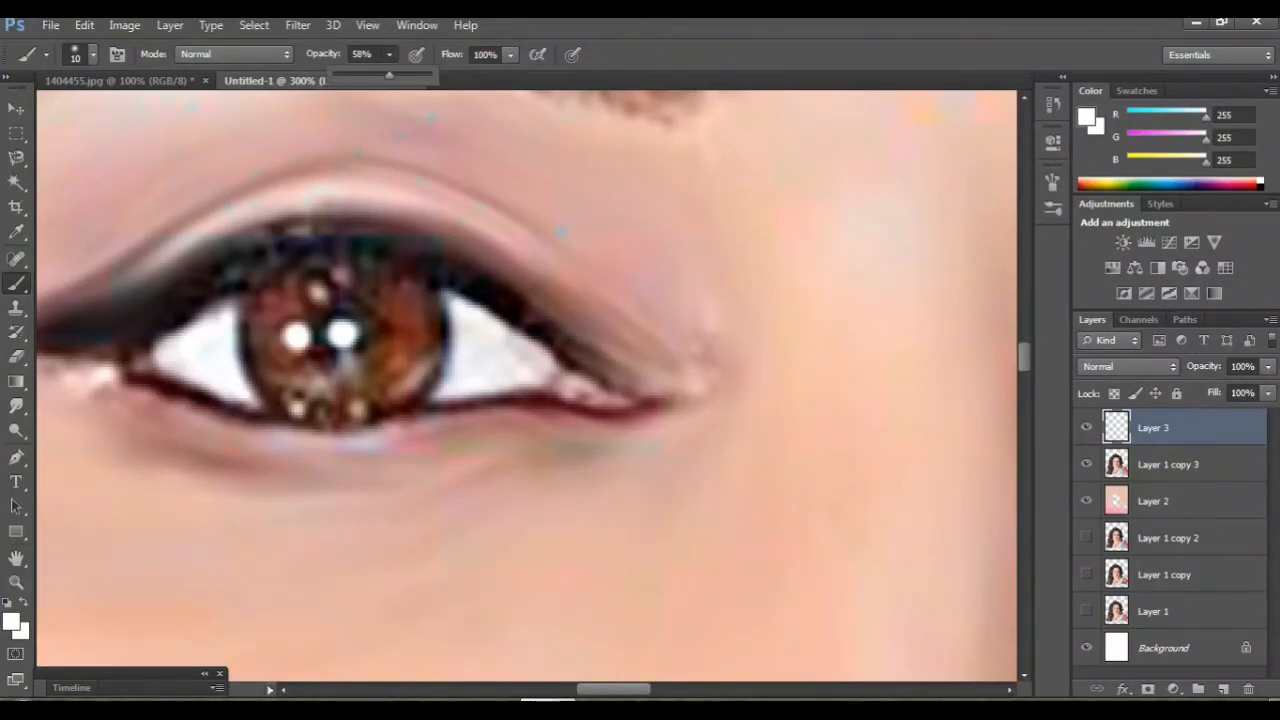
{"action": "left_click_drag", "start_coordinate": [389, 75], "coordinate": [429, 75]}
{"action": "mouse_move", "coordinate": [296, 334]}
{"action": "left_mouse_down"}
{"action": "mouse_move", "coordinate": [319, 292]}
{"action": "mouse_move", "coordinate": [305, 306]}
{"action": "mouse_move", "coordinate": [312, 336]}
{"action": "left_mouse_up"}
{"action": "key", "text": "ctrl+minus"}
{"action": "key", "text": "ctrl+minus"}
{"action": "key", "text": "ctrl+minus"}
{"action": "key", "text": "ctrl+minus"}
{"action": "key", "text": "ctrl+minus"}
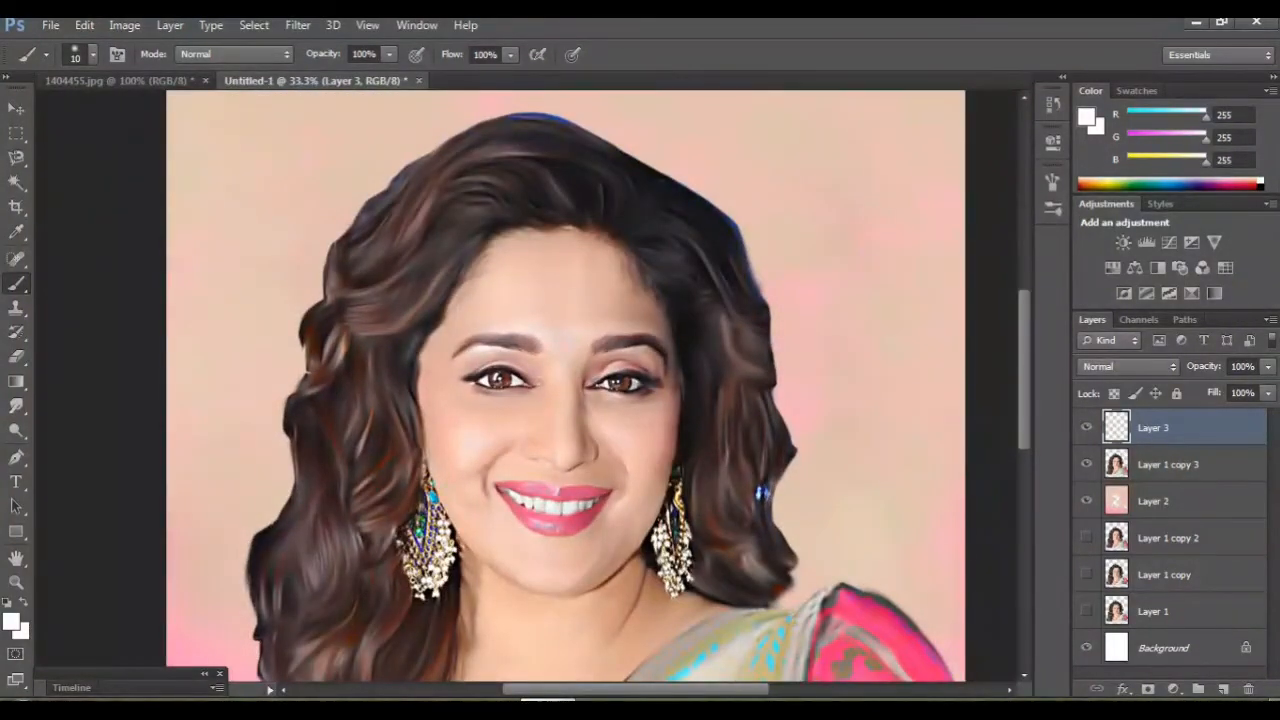
Paint the white of the right eye and enlarge its iris highlight in white, undoing any stray dab.
{"action": "key", "text": "ctrl+plus"}
{"action": "key", "text": "ctrl+plus"}
{"action": "key", "text": "ctrl+plus"}
{"action": "key", "text": "ctrl+plus"}
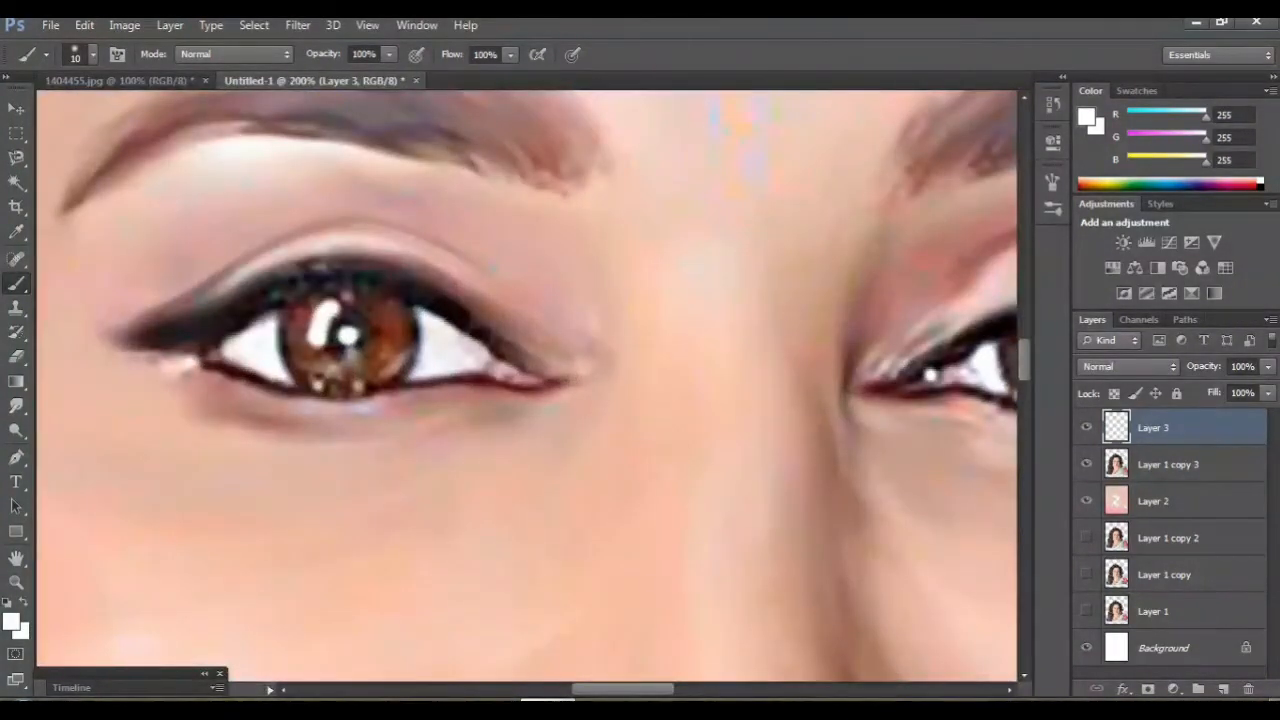
{"action": "scroll", "coordinate": [527, 385], "scroll_direction": "right", "scroll_amount": 6}
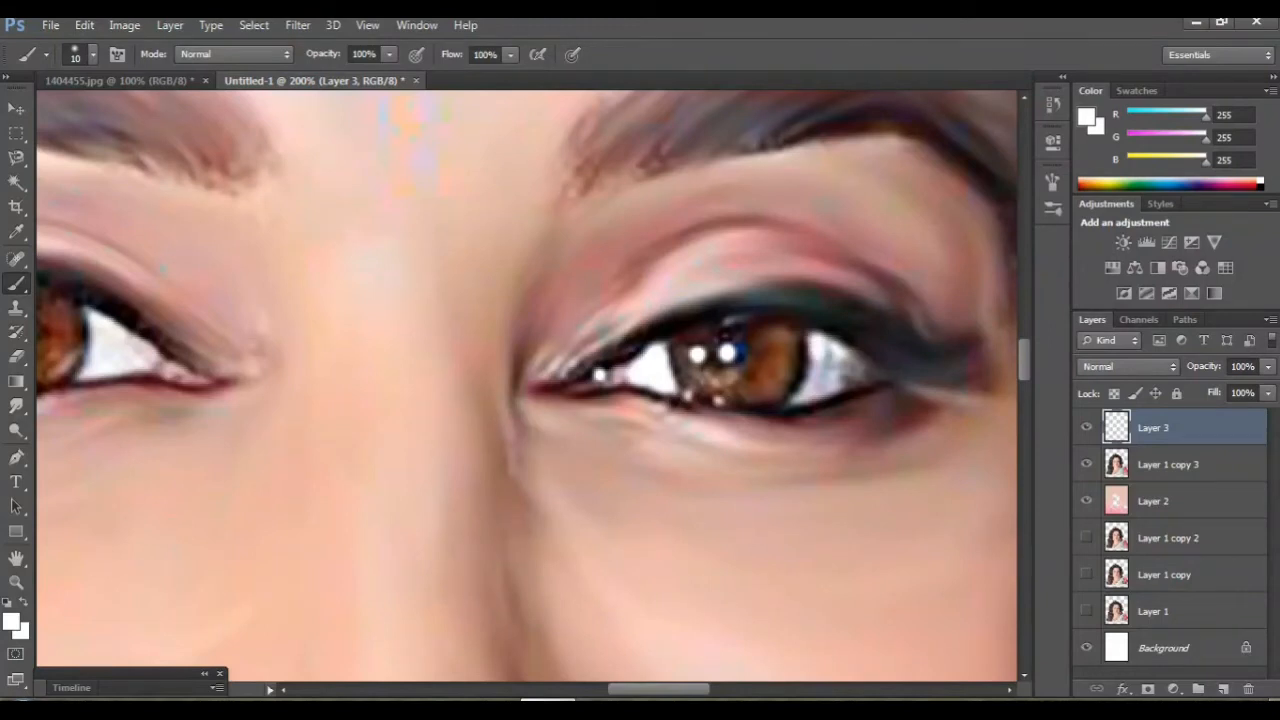
{"action": "mouse_move", "coordinate": [805, 398]}
{"action": "left_mouse_down"}
{"action": "mouse_move", "coordinate": [864, 376]}
{"action": "mouse_move", "coordinate": [832, 352]}
{"action": "mouse_move", "coordinate": [838, 374]}
{"action": "mouse_move", "coordinate": [830, 342]}
{"action": "left_mouse_up"}
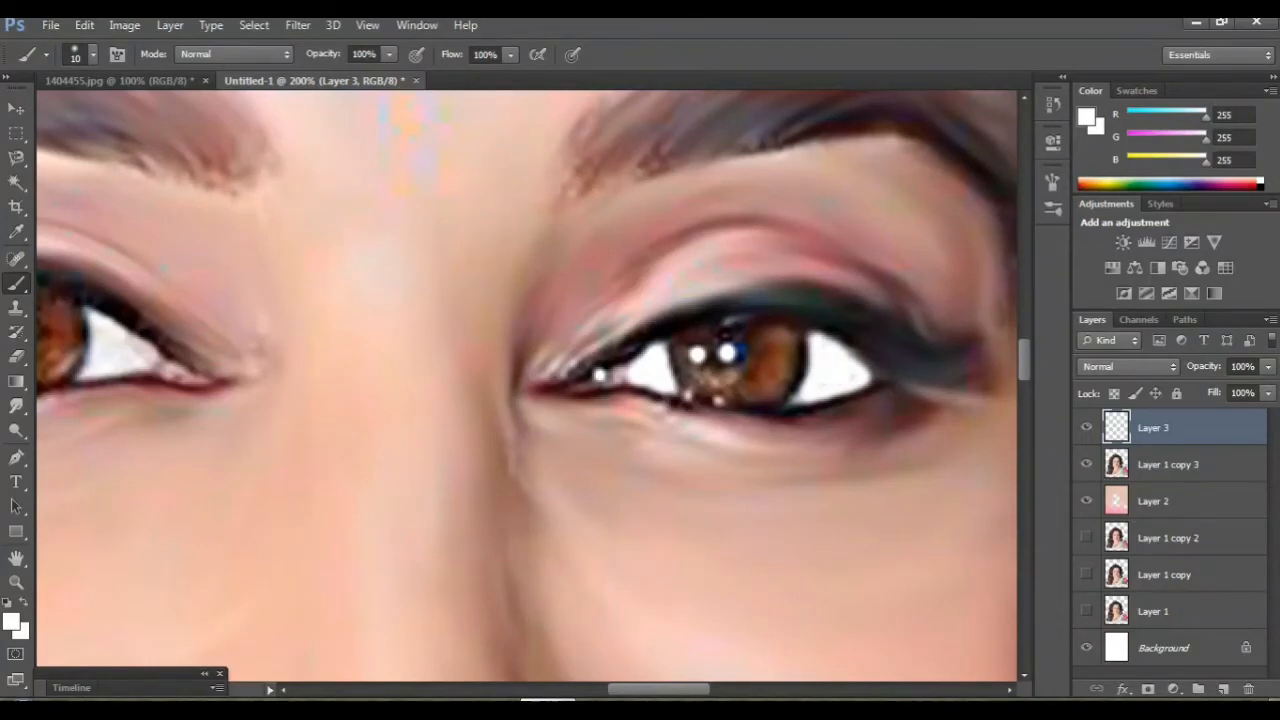
{"action": "left_click", "coordinate": [800, 379]}
{"action": "key", "text": "ctrl+z"}
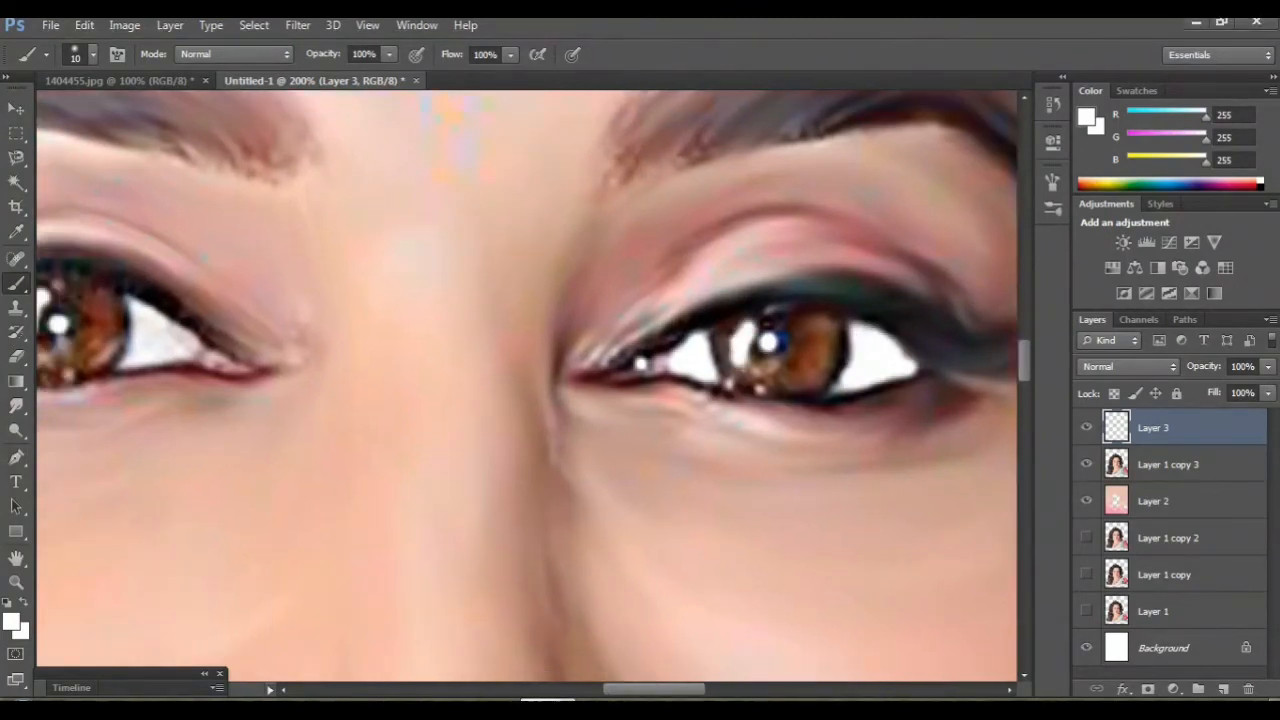
{"action": "key", "text": "ctrl+minus"}
{"action": "key", "text": "ctrl+minus"}
{"action": "key", "text": "ctrl+minus"}
{"action": "key", "text": "ctrl+minus"}
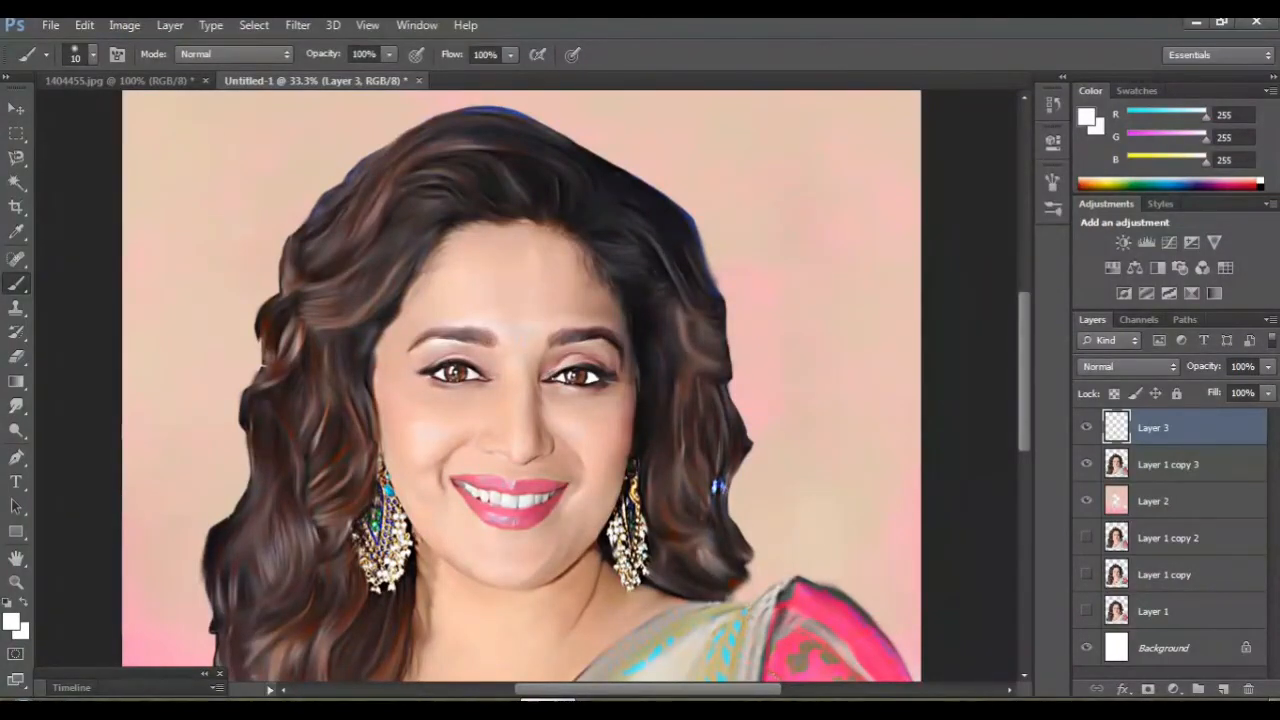
Set the foreground colour to golden brown (b87d20) for painting the irises.
{"action": "key", "text": "ctrl+plus"}
{"action": "key", "text": "ctrl+plus"}
{"action": "key", "text": "ctrl+plus"}
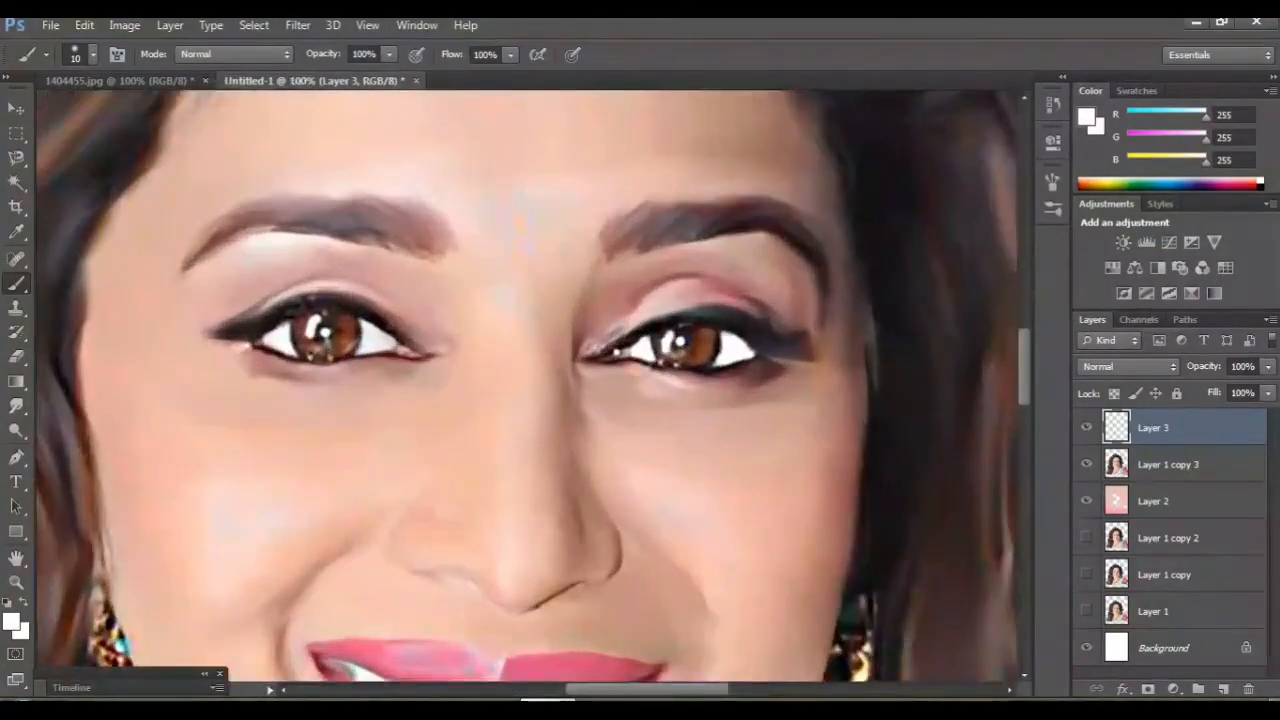
{"action": "left_click", "coordinate": [12, 620]}
{"action": "mouse_move", "coordinate": [551, 240]}
{"action": "left_mouse_down"}
{"action": "mouse_move", "coordinate": [604, 266]}
{"action": "mouse_move", "coordinate": [586, 249]}
{"action": "left_mouse_up"}
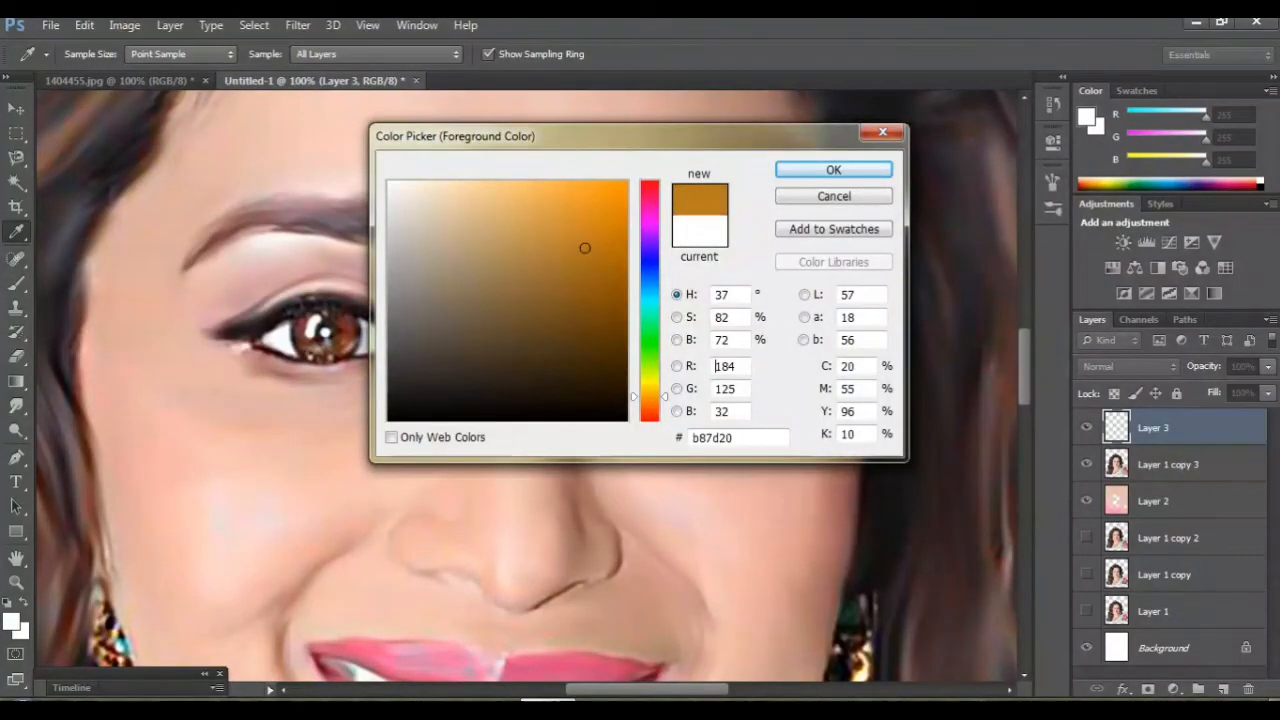
{"action": "left_click", "coordinate": [833, 170]}
{"action": "key", "text": "b"}
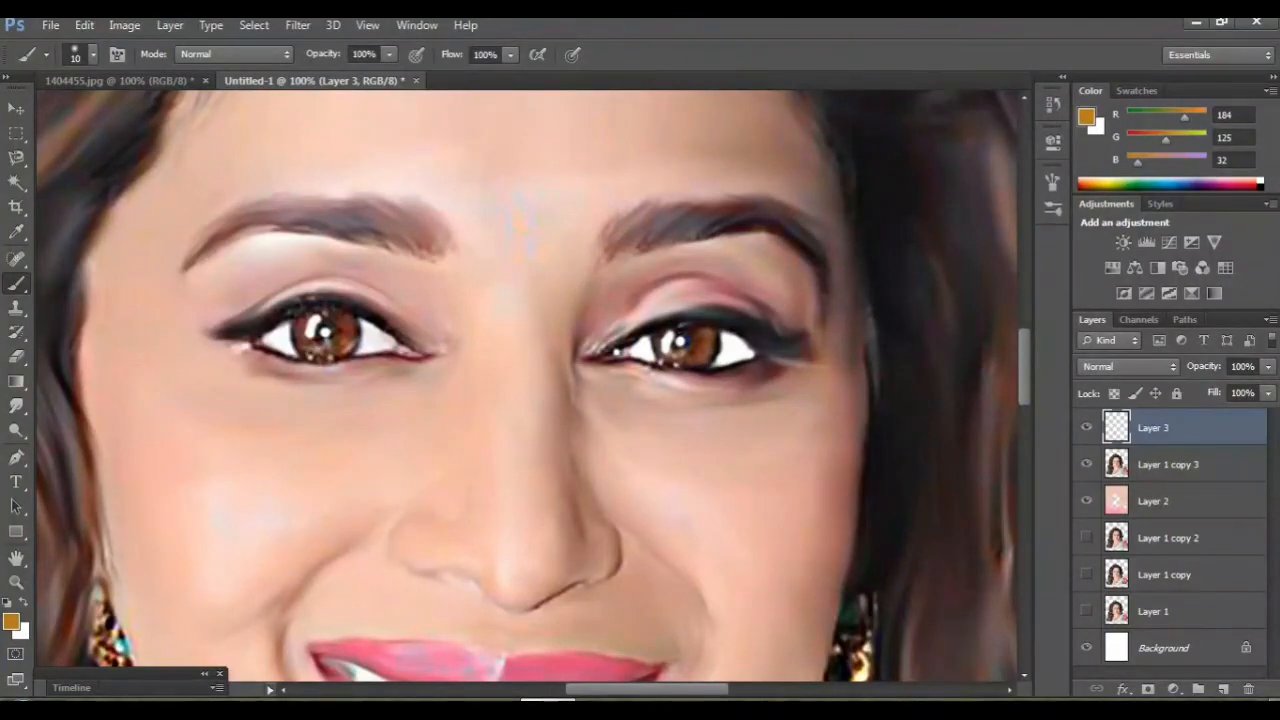
Paint golden-brown strokes into the irises of both eyes with the 10 px brush at 100% opacity.
{"action": "key", "text": "ctrl+plus"}
{"action": "mouse_move", "coordinate": [870, 292]}
{"action": "left_mouse_down"}
{"action": "mouse_move", "coordinate": [909, 288]}
{"action": "mouse_move", "coordinate": [877, 302]}
{"action": "mouse_move", "coordinate": [897, 318]}
{"action": "mouse_move", "coordinate": [879, 334]}
{"action": "mouse_move", "coordinate": [842, 338]}
{"action": "left_mouse_up"}
{"action": "mouse_move", "coordinate": [152, 271]}
{"action": "left_mouse_down"}
{"action": "mouse_move", "coordinate": [182, 268]}
{"action": "mouse_move", "coordinate": [176, 290]}
{"action": "mouse_move", "coordinate": [134, 312]}
{"action": "left_mouse_up"}
{"action": "mouse_move", "coordinate": [146, 308]}
{"action": "left_mouse_down"}
{"action": "mouse_move", "coordinate": [132, 324]}
{"action": "mouse_move", "coordinate": [112, 316]}
{"action": "left_mouse_up"}
{"action": "mouse_move", "coordinate": [118, 314]}
{"action": "left_mouse_down"}
{"action": "mouse_move", "coordinate": [98, 330]}
{"action": "mouse_move", "coordinate": [94, 304]}
{"action": "mouse_move", "coordinate": [84, 312]}
{"action": "left_mouse_up"}
{"action": "key", "text": "ctrl+minus"}
{"action": "key", "text": "ctrl+minus"}
{"action": "key", "text": "ctrl+minus"}
{"action": "key", "text": "ctrl+minus"}
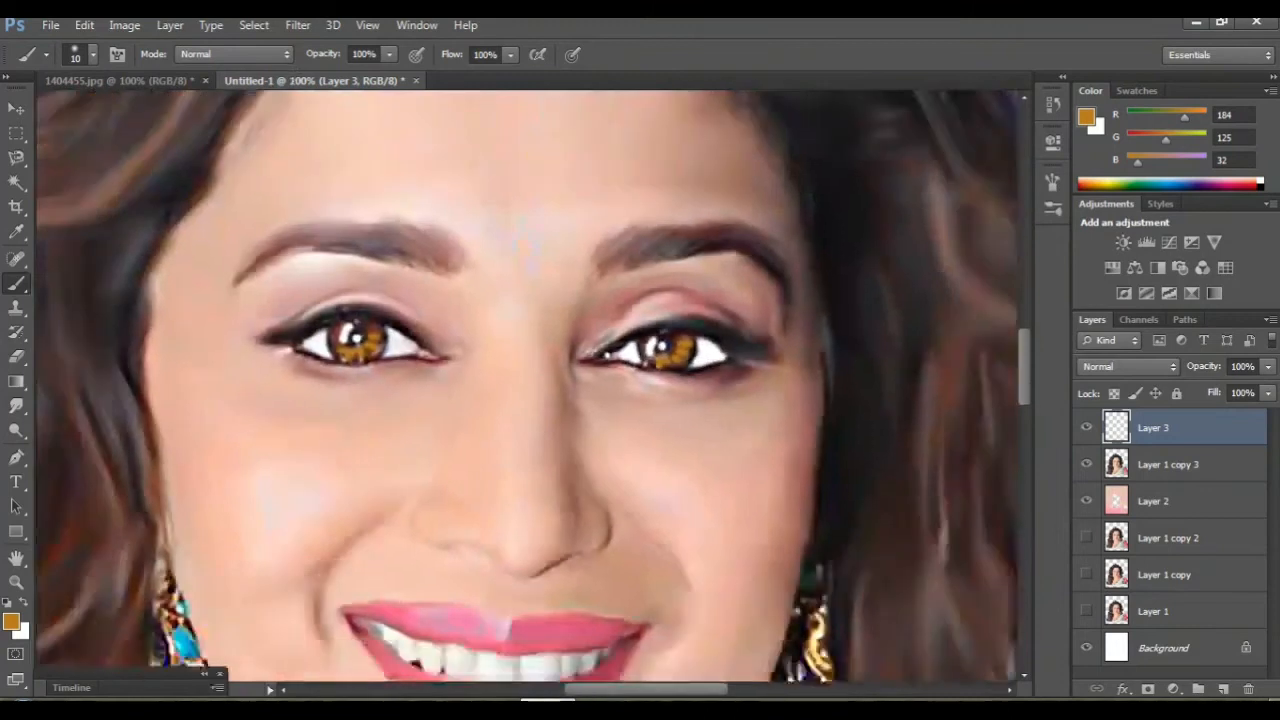
{"action": "key", "text": "ctrl+minus"}
{"action": "key", "text": "ctrl+minus"}
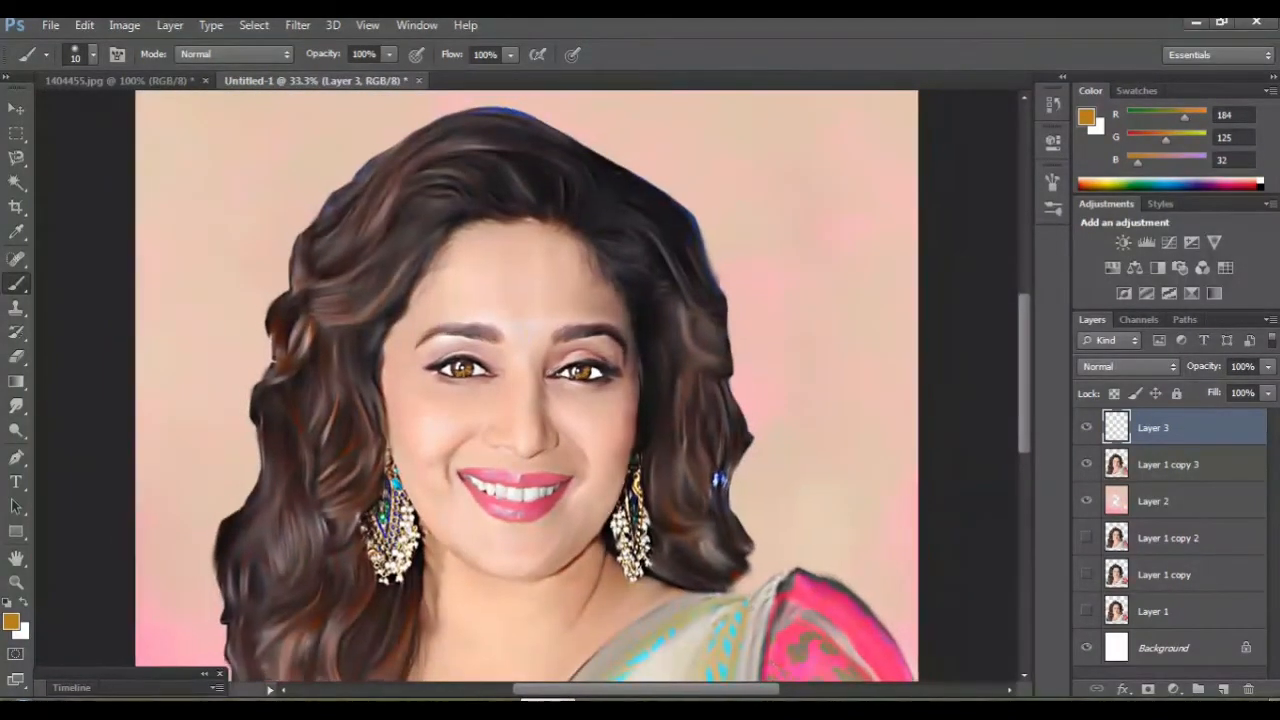
Choose a hard round brush tip at 45 px and a pink foreground colour of R 254, G 57, B 120.
{"action": "key", "text": "ctrl+plus"}
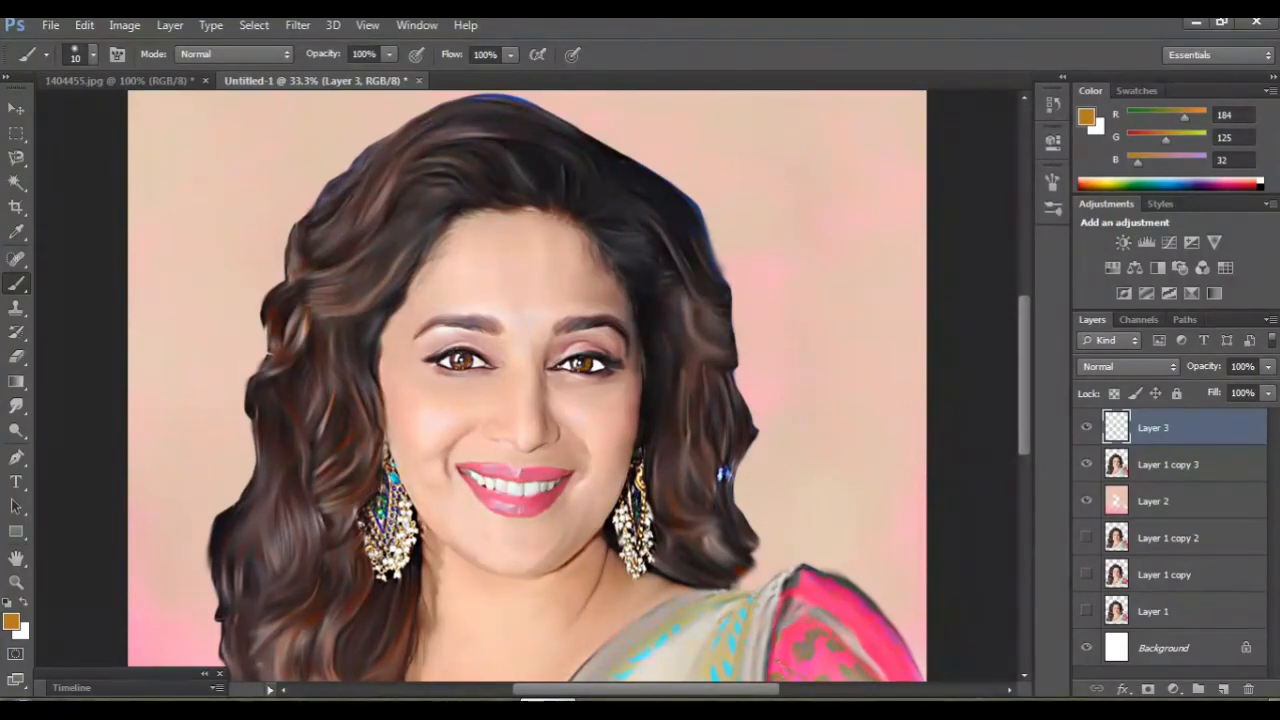
{"action": "scroll", "coordinate": [579, 386], "scroll_direction": "up", "scroll_amount": 2}
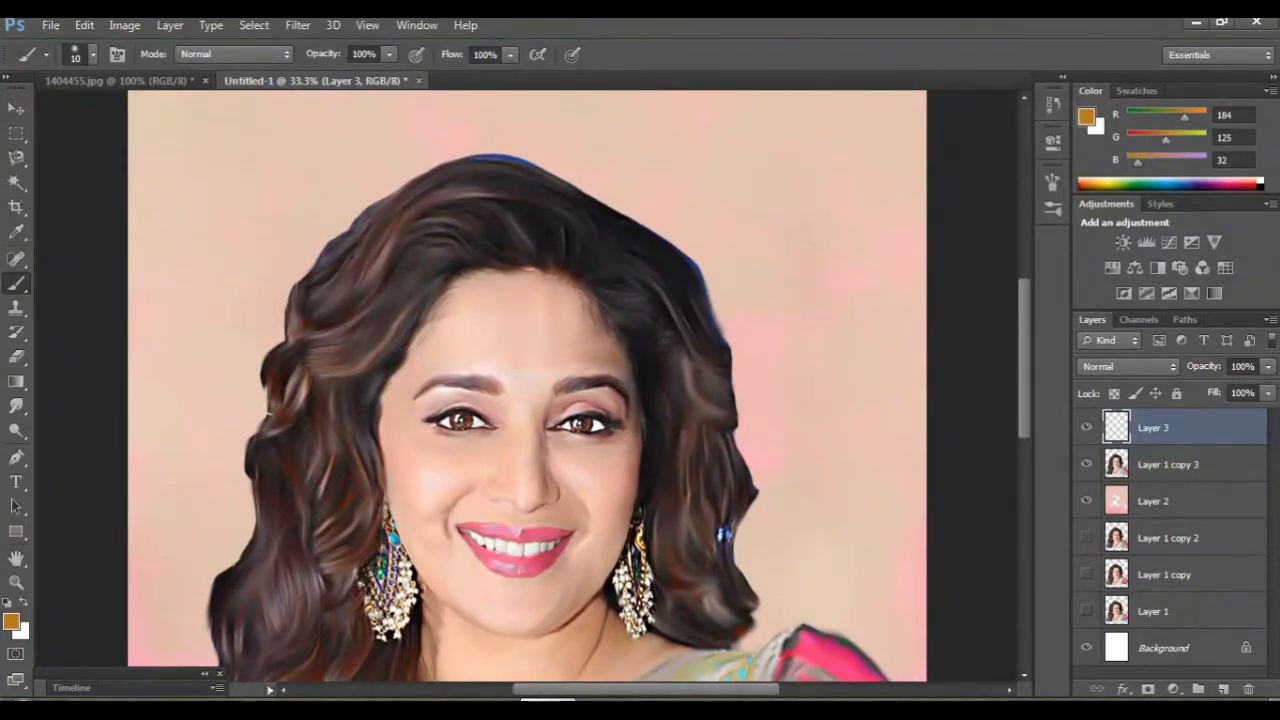
{"action": "left_click", "coordinate": [92, 54]}
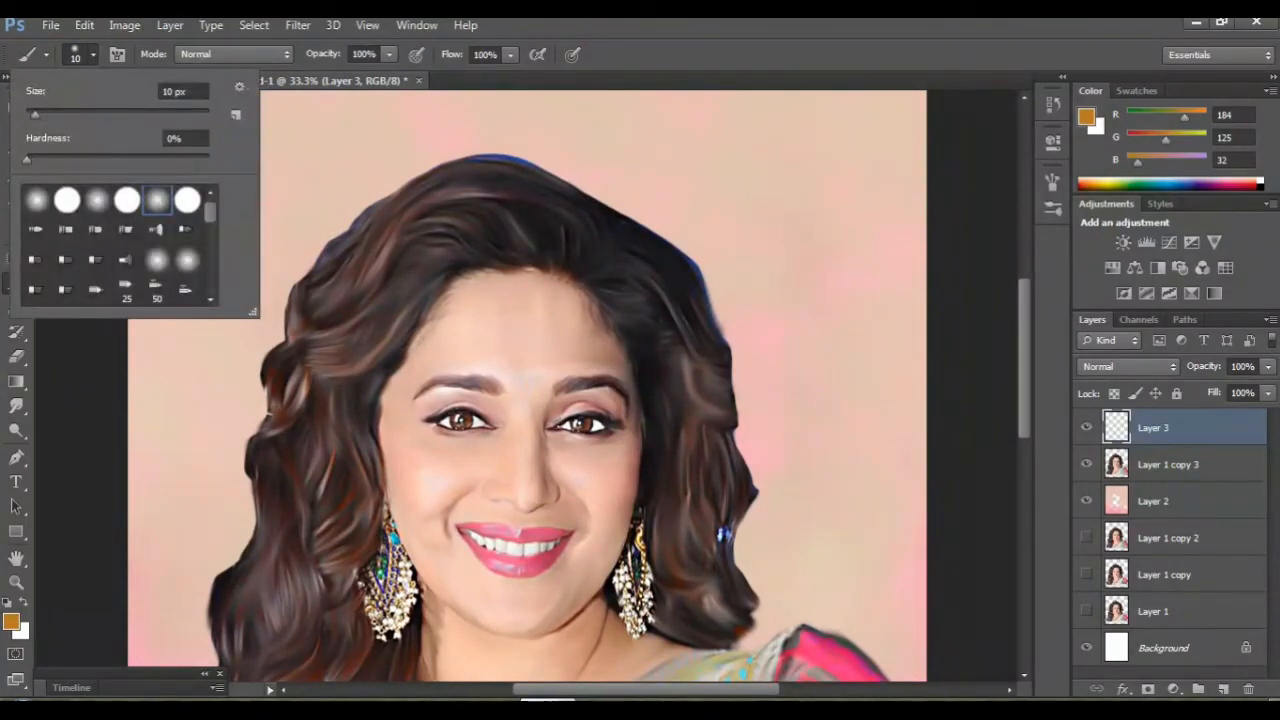
{"action": "double_click", "coordinate": [187, 200]}
{"action": "key", "text": "bracketright"}
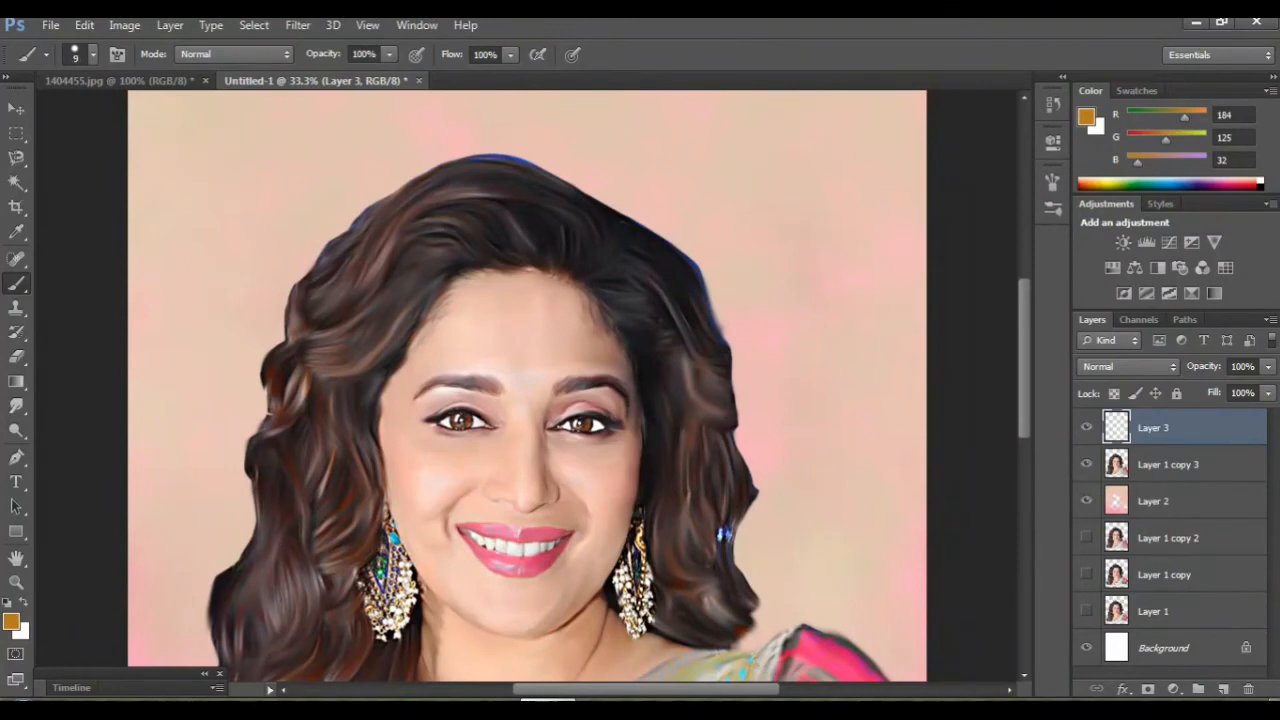
{"action": "key", "text": "bracketright"}
{"action": "key", "text": "bracketleft"}
{"action": "scroll", "coordinate": [527, 386], "scroll_direction": "down", "scroll_amount": 2}
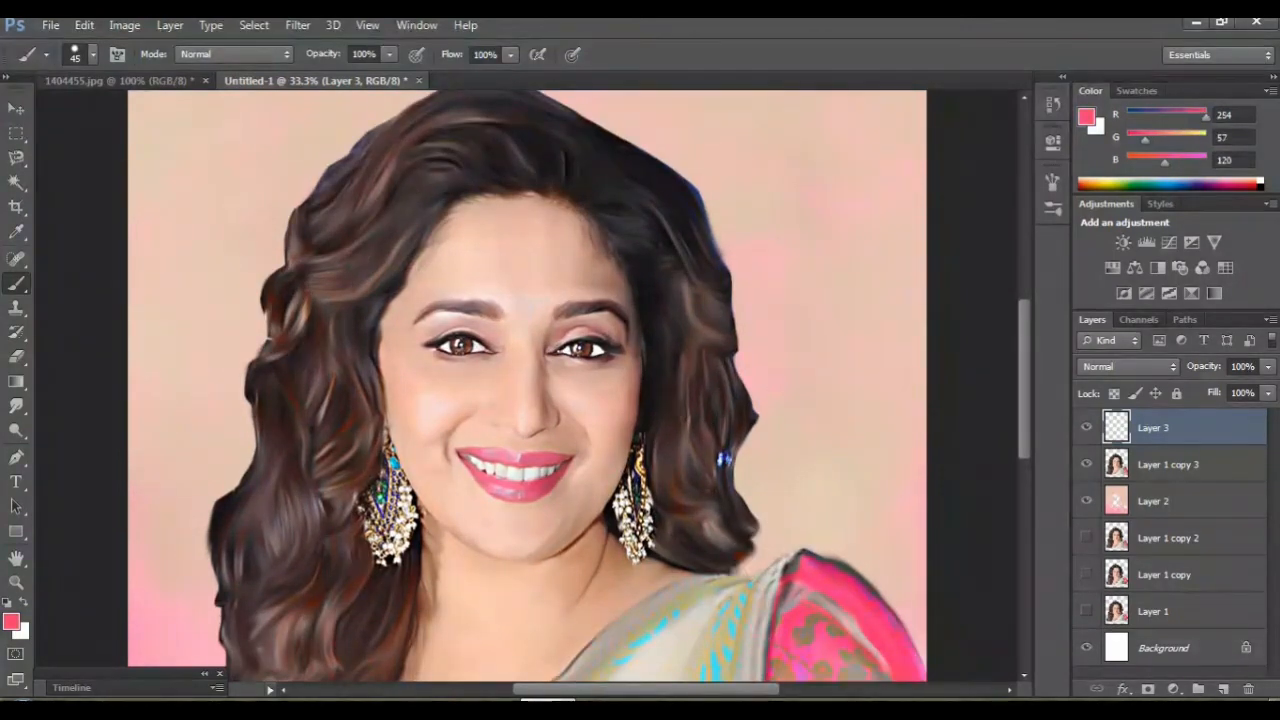
Dab a round pink bindi between the eyebrows and check it against the whole portrait.
{"action": "left_click", "coordinate": [525, 310]}
{"action": "scroll", "coordinate": [559, 614], "scroll_direction": "down", "scroll_amount": 7}
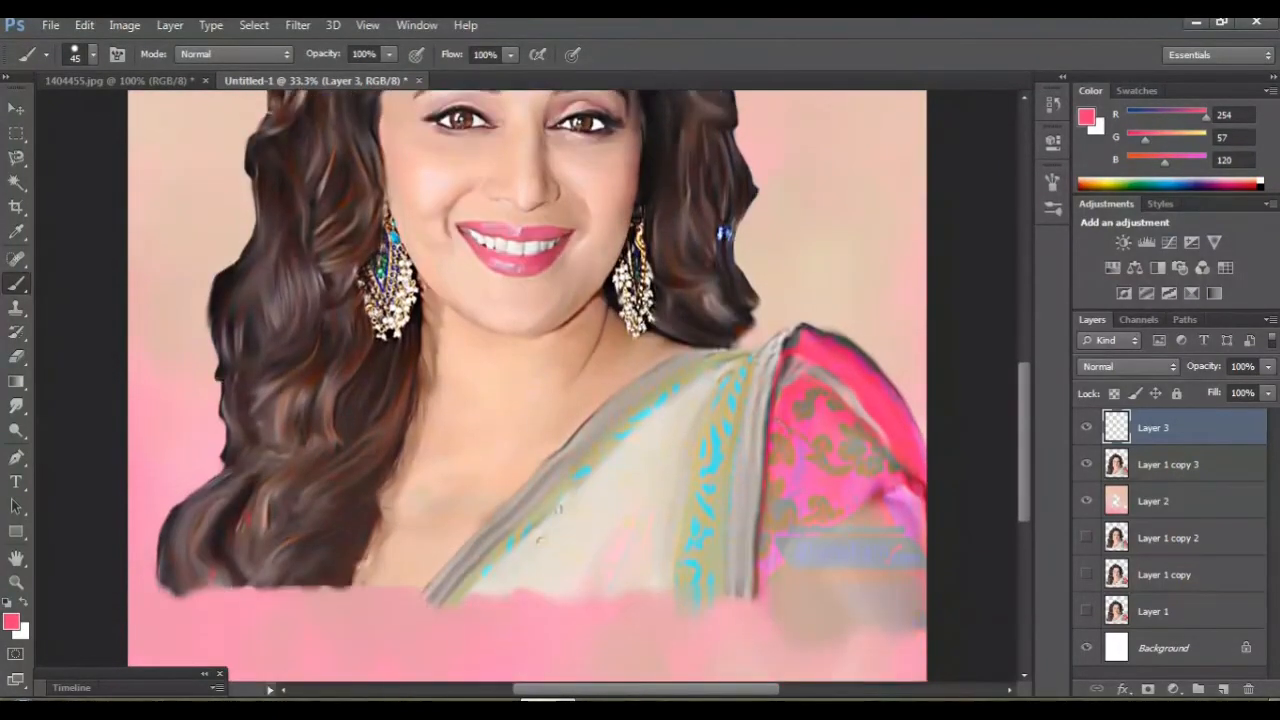
{"action": "scroll", "coordinate": [559, 614], "scroll_direction": "up", "scroll_amount": 4}
{"action": "scroll", "coordinate": [527, 385], "scroll_direction": "up", "scroll_amount": 3}
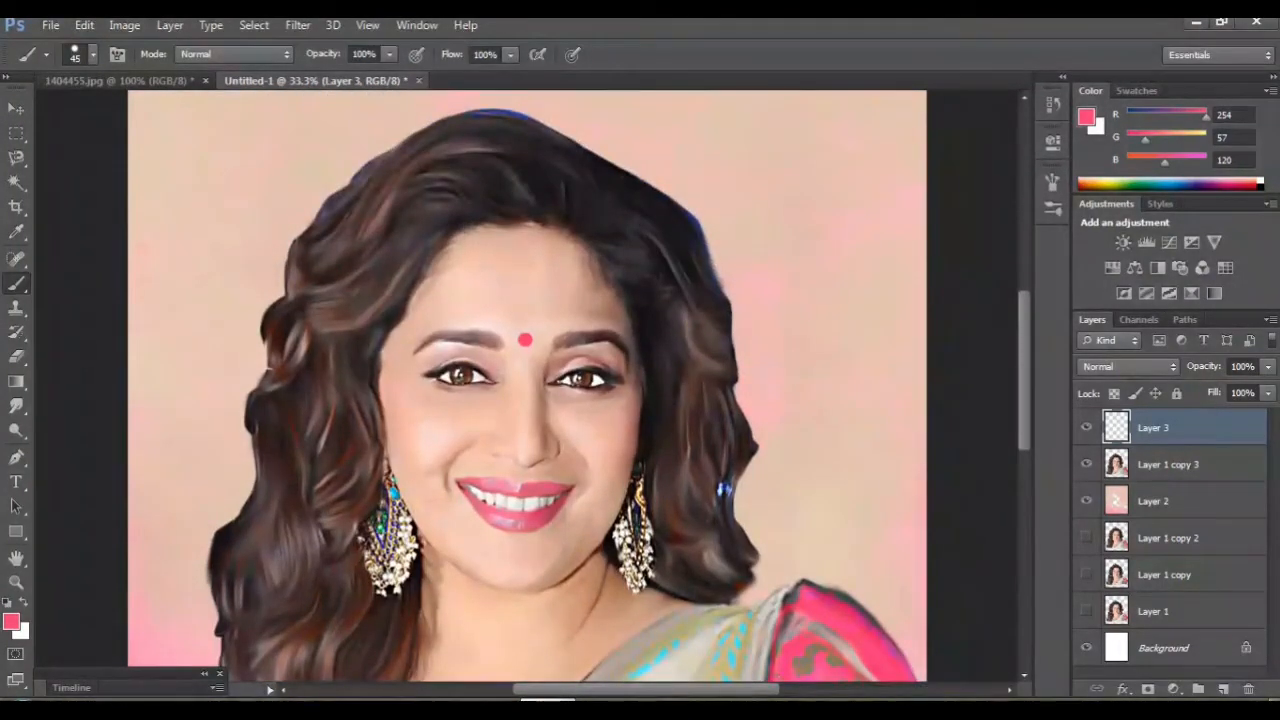
{"action": "scroll", "coordinate": [527, 385], "scroll_direction": "down", "scroll_amount": 2}
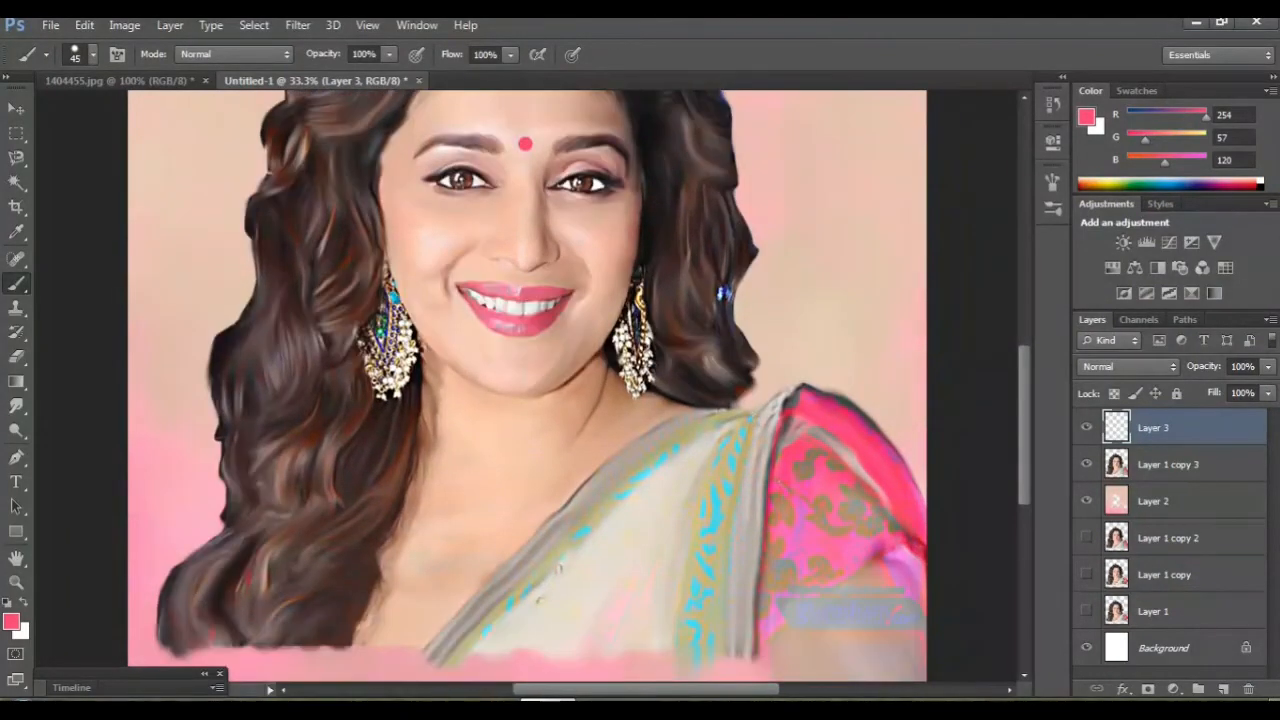
Duplicate the Layer 1 copy 3 layer and hide the original beneath the new copy.
{"action": "scroll", "coordinate": [527, 385], "scroll_direction": "up", "scroll_amount": 3}
{"action": "scroll", "coordinate": [527, 385], "scroll_direction": "up", "scroll_amount": 1}
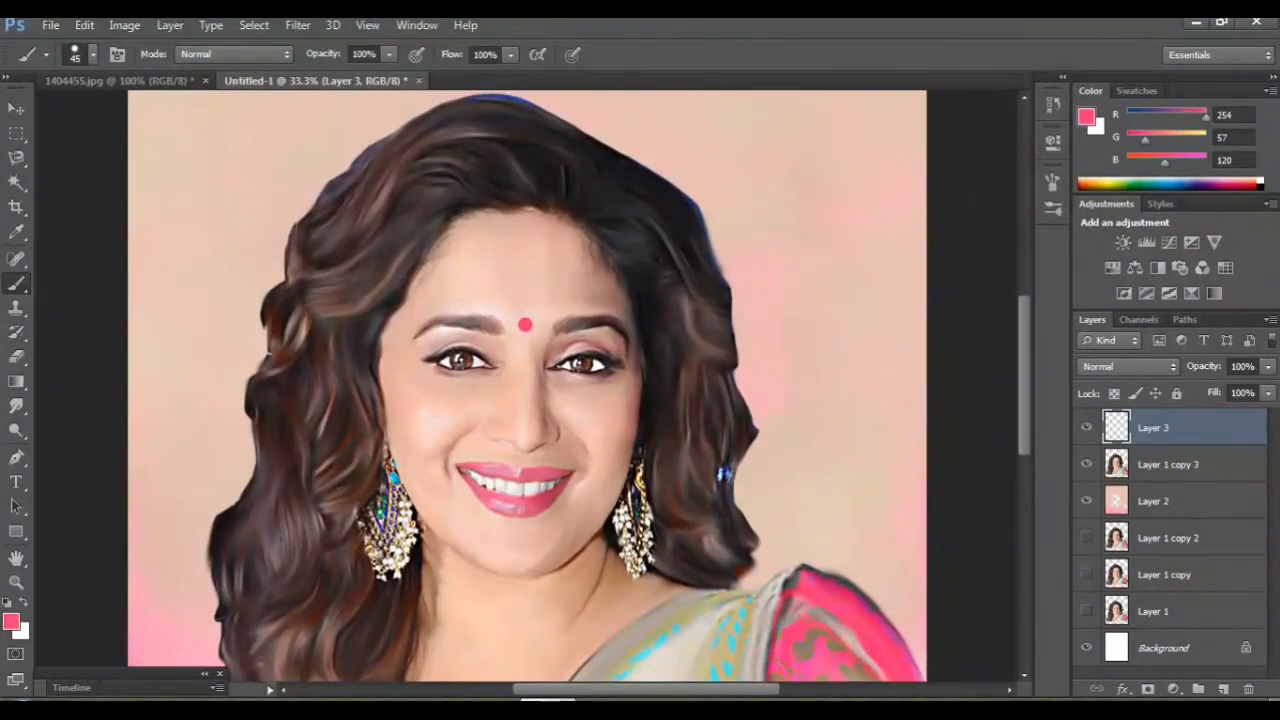
{"action": "left_click", "coordinate": [1168, 464]}
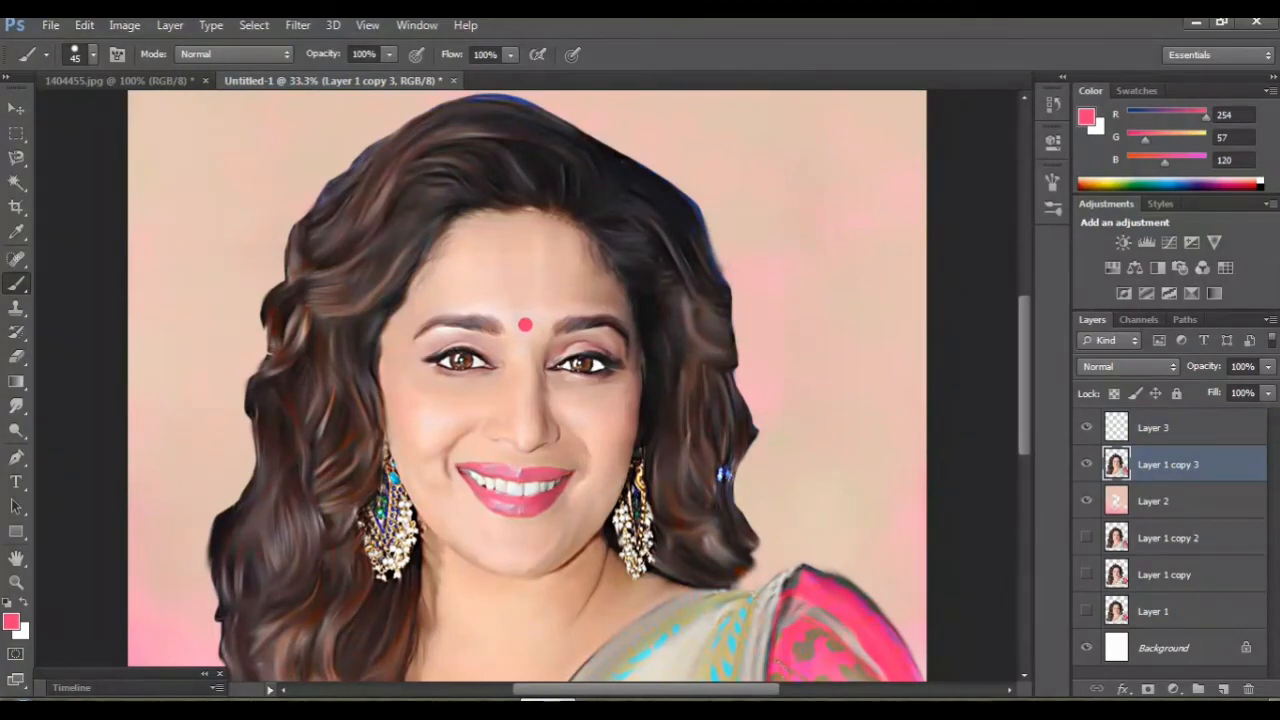
{"action": "key", "text": "ctrl+j"}
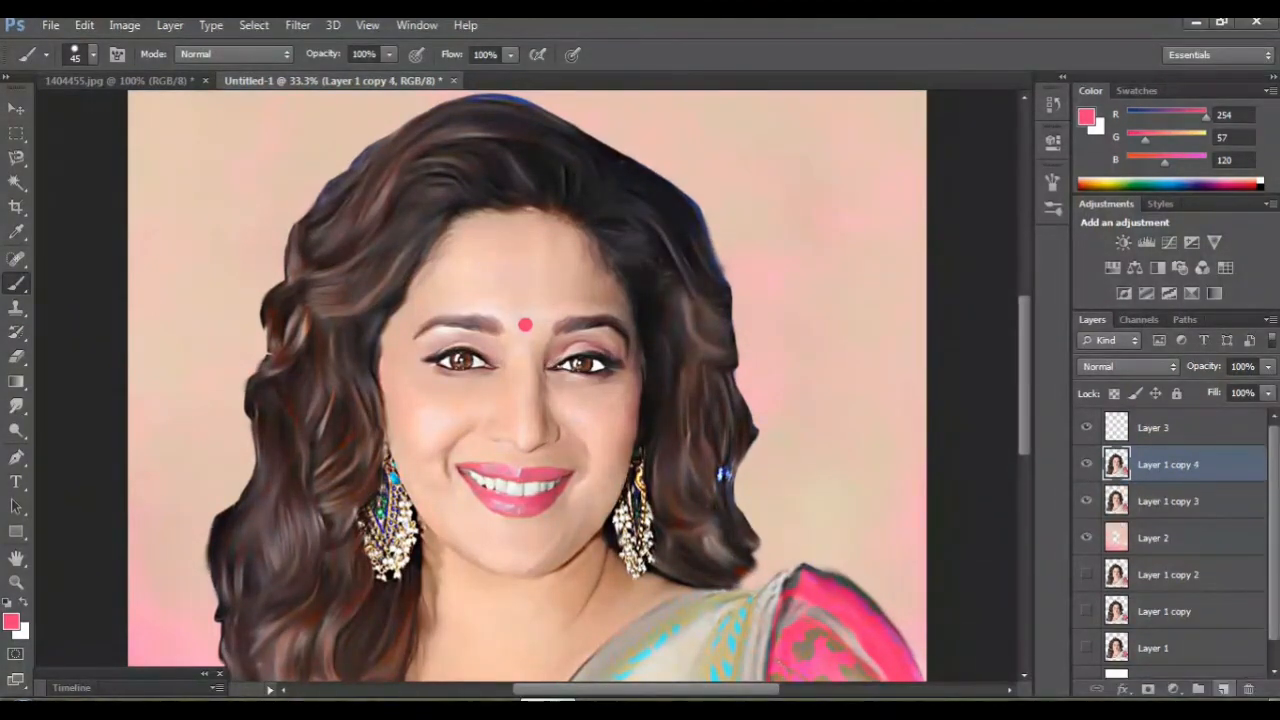
{"action": "left_click", "coordinate": [1086, 500]}
Choose the Smudge tool and enlarge its brush to 100 px for working on the outer hair edge.
{"action": "key", "text": "ctrl+plus"}
{"action": "key", "text": "ctrl+plus"}
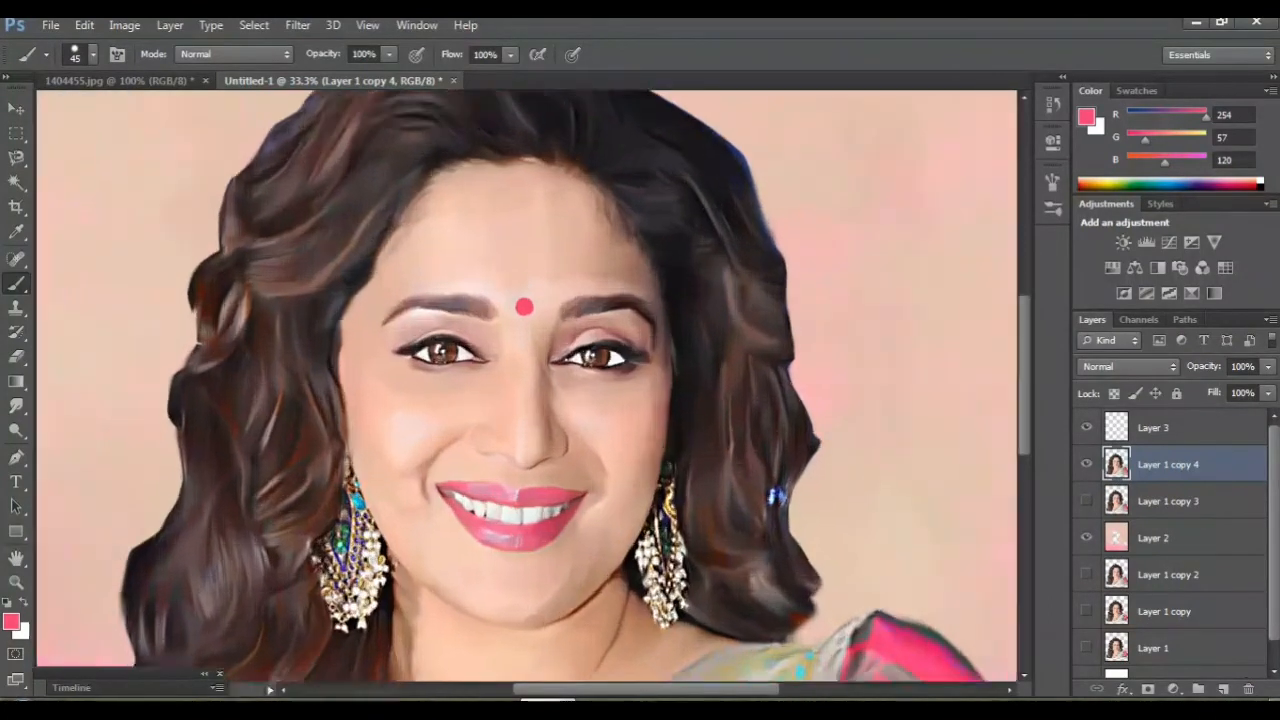
{"action": "scroll", "coordinate": [526, 386], "scroll_direction": "down", "scroll_amount": 2}
{"action": "scroll", "coordinate": [526, 386], "scroll_direction": "up", "scroll_amount": 7}
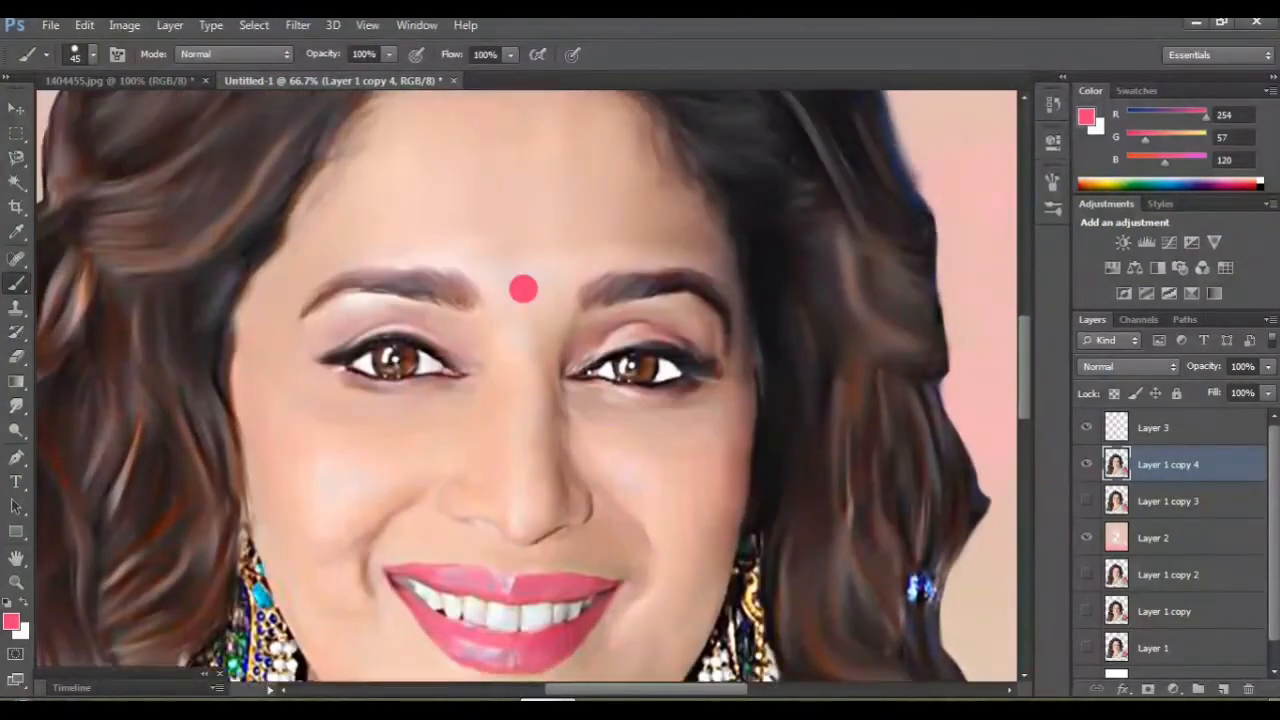
{"action": "scroll", "coordinate": [526, 386], "scroll_direction": "up", "scroll_amount": 2}
{"action": "left_click", "coordinate": [16, 405]}
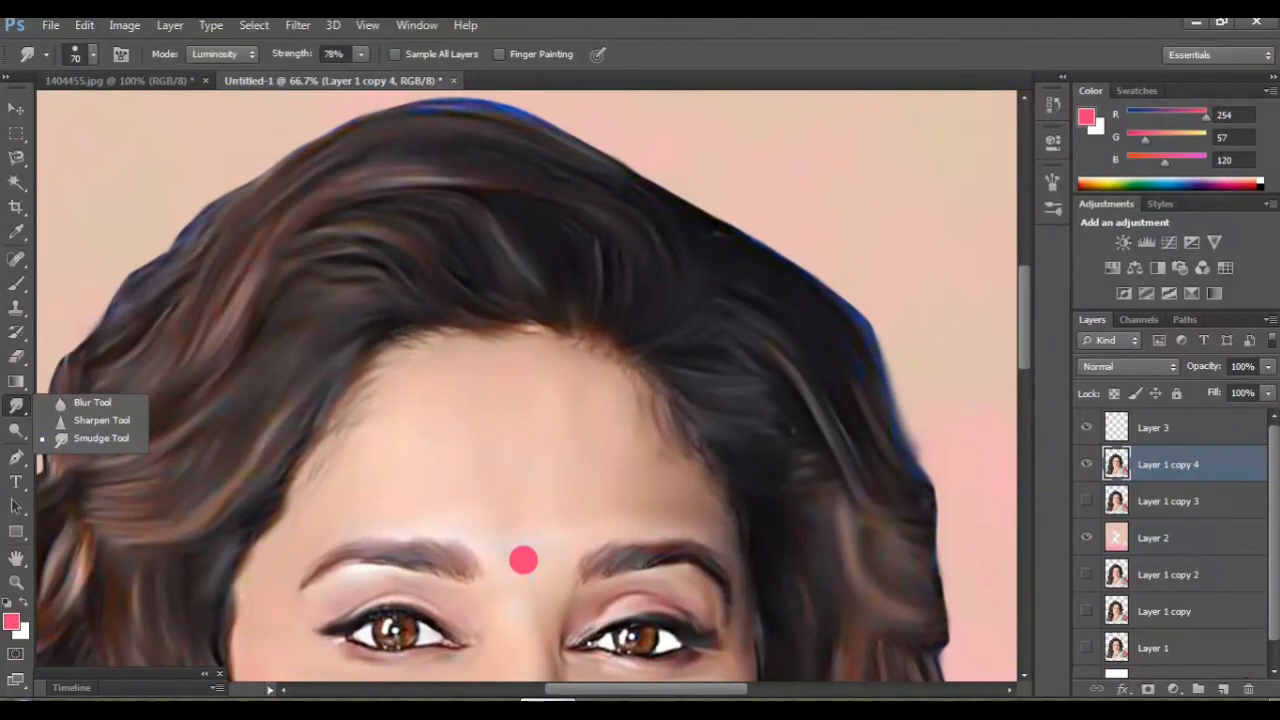
{"action": "scroll", "coordinate": [526, 386], "scroll_direction": "up", "scroll_amount": 3}
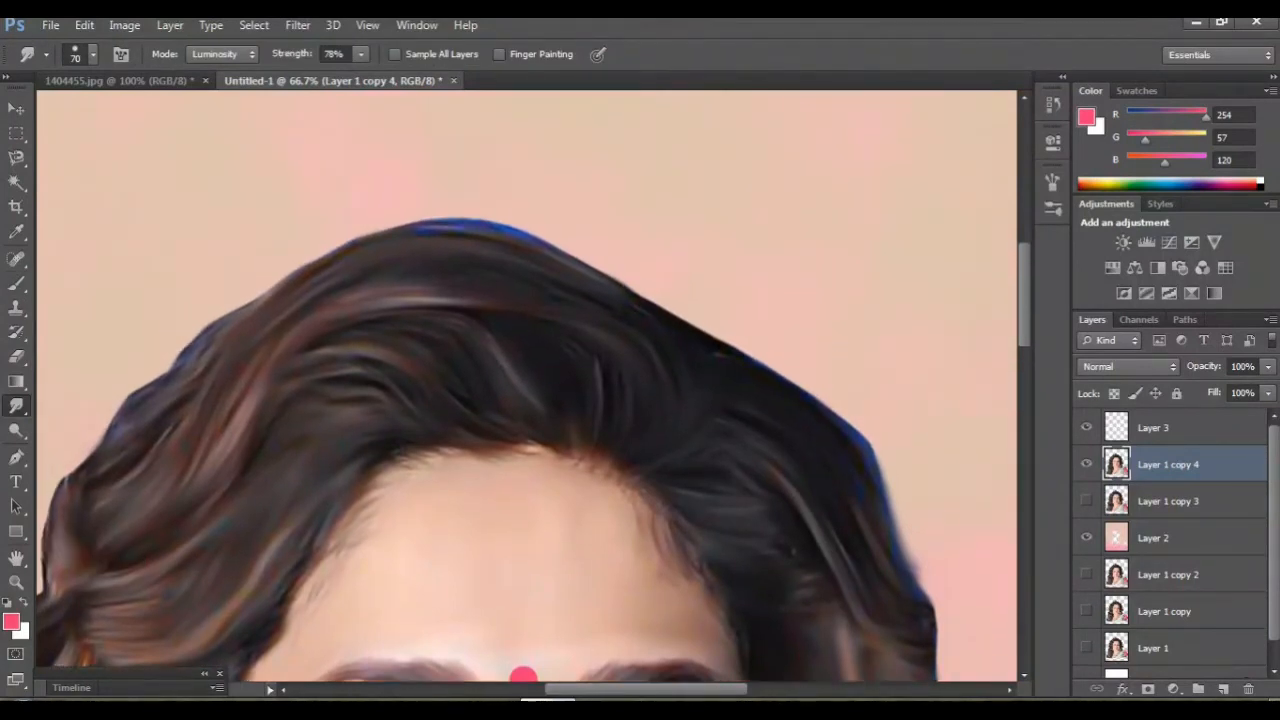
{"action": "scroll", "coordinate": [526, 386], "scroll_direction": "down", "scroll_amount": 1}
{"action": "scroll", "coordinate": [526, 386], "scroll_direction": "right", "scroll_amount": 2}
{"action": "key", "text": "bracketright"}
{"action": "key", "text": "bracketright"}
{"action": "scroll", "coordinate": [526, 386], "scroll_direction": "down", "scroll_amount": 1}
{"action": "mouse_move", "coordinate": [700, 278]}
{"action": "left_mouse_down"}
{"action": "mouse_move", "coordinate": [788, 352]}
{"action": "mouse_move", "coordinate": [800, 396]}
{"action": "left_mouse_up"}
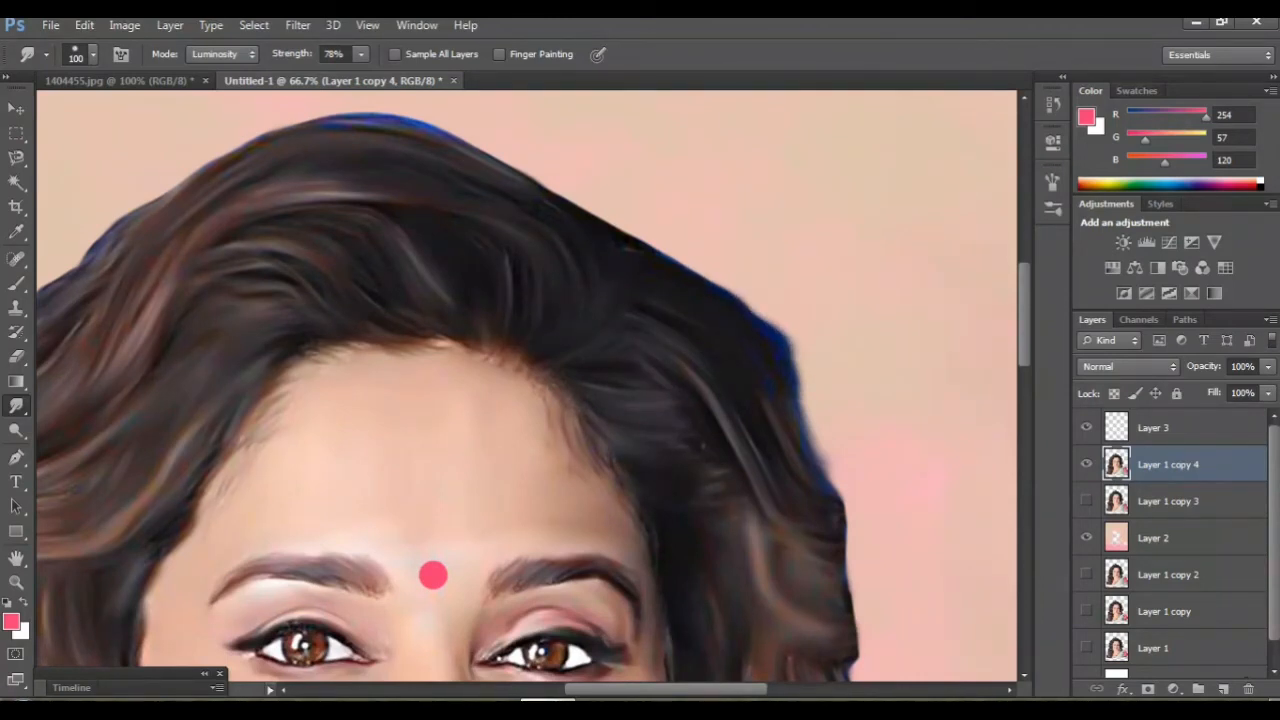
{"action": "key", "text": "ctrl+alt+z"}
{"action": "key", "text": "ctrl+alt+z"}
{"action": "key", "text": "ctrl+alt+z"}
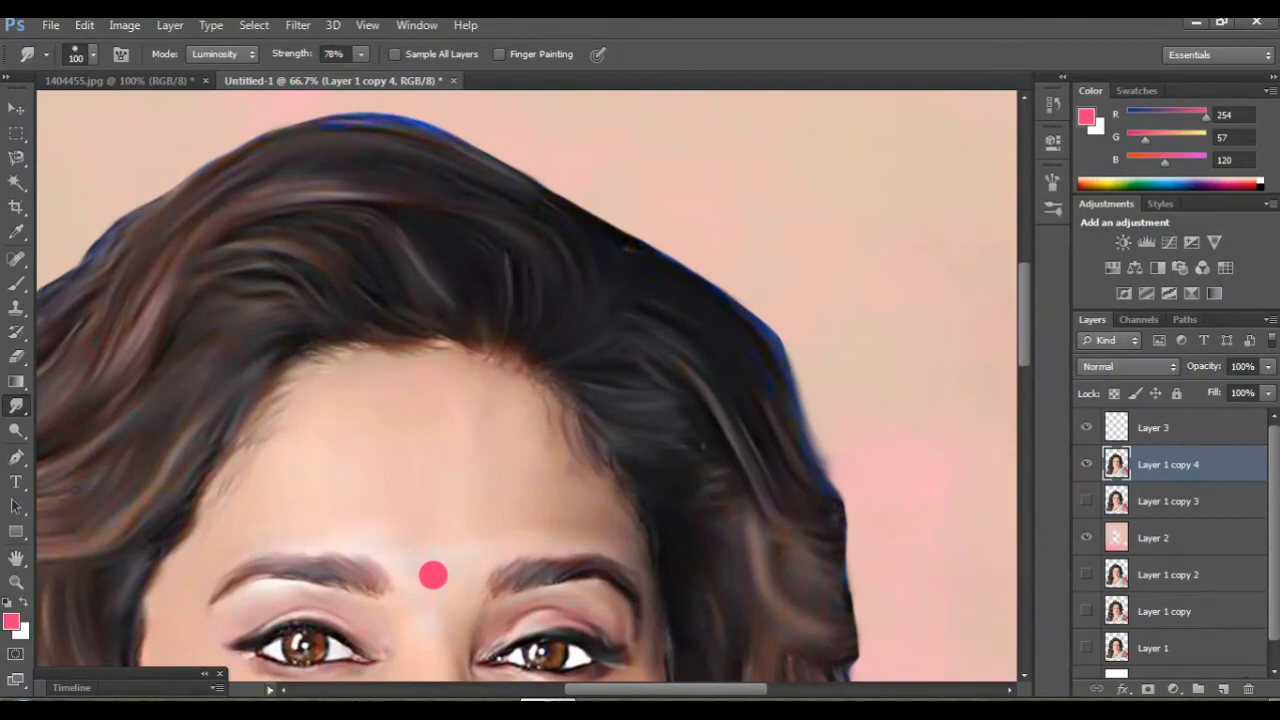
Smudge the hair's outer edge on the image's right side outward with the brush at 100 px and 125 px.
{"action": "scroll", "coordinate": [780, 390], "scroll_direction": "down", "scroll_amount": 1}
{"action": "left_click_drag", "start_coordinate": [776, 388], "coordinate": [830, 446]}
{"action": "scroll", "coordinate": [852, 480], "scroll_direction": "down", "scroll_amount": 2}
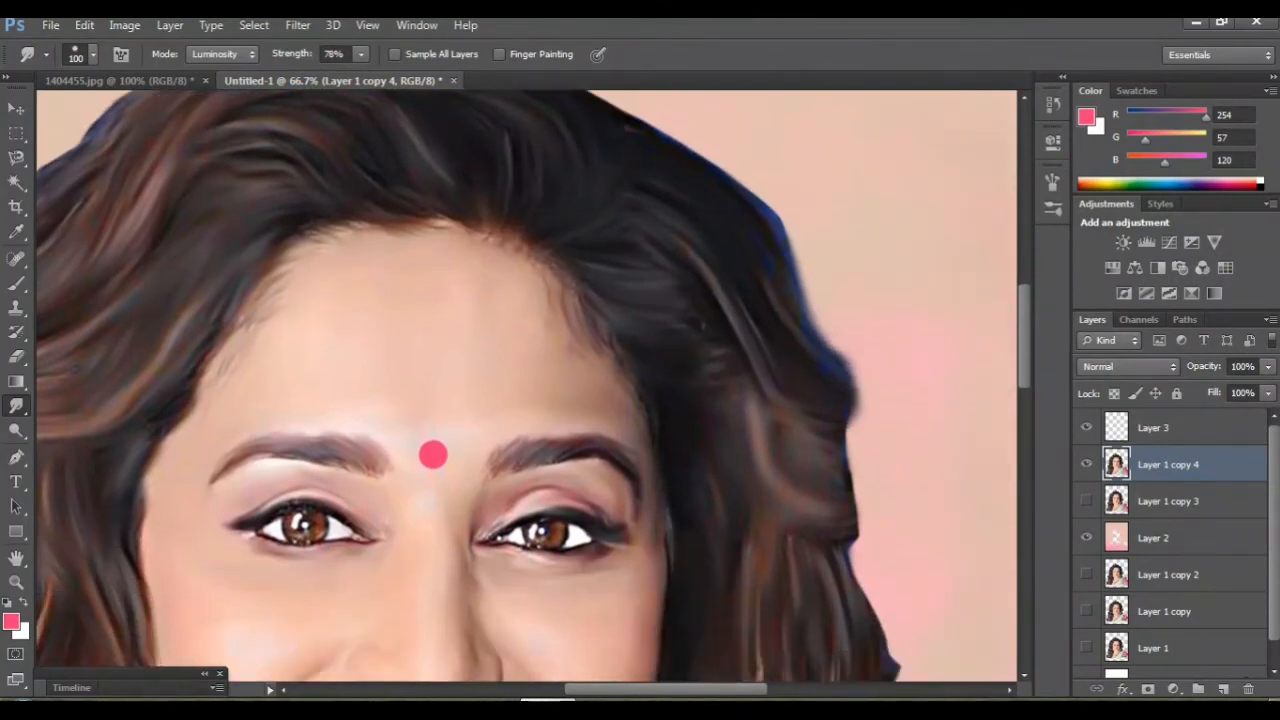
{"action": "key", "text": "bracketright"}
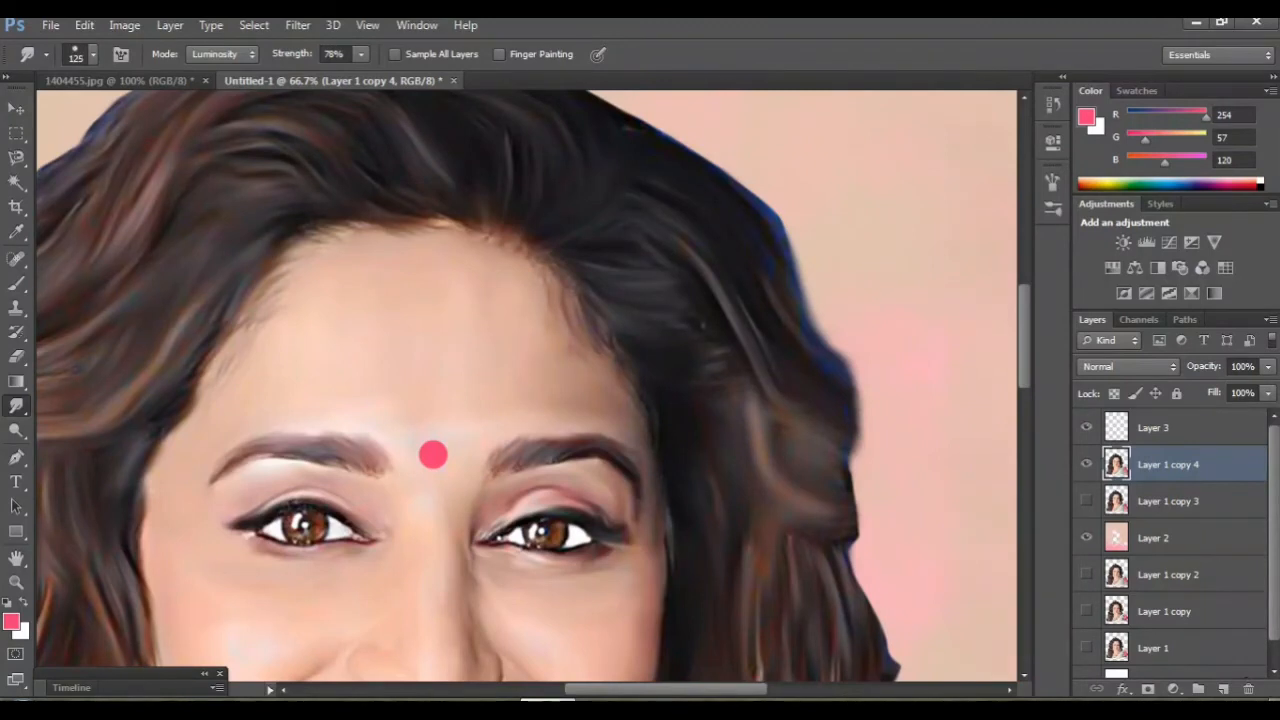
{"action": "mouse_move", "coordinate": [822, 450]}
{"action": "left_mouse_down"}
{"action": "mouse_move", "coordinate": [866, 468]}
{"action": "mouse_move", "coordinate": [880, 512]}
{"action": "left_mouse_up"}
Soften the hair's outer edge on the image's left side with a 150 px Smudge brush.
{"action": "key", "text": "ctrl+minus"}
{"action": "scroll", "coordinate": [526, 385], "scroll_direction": "down", "scroll_amount": 3}
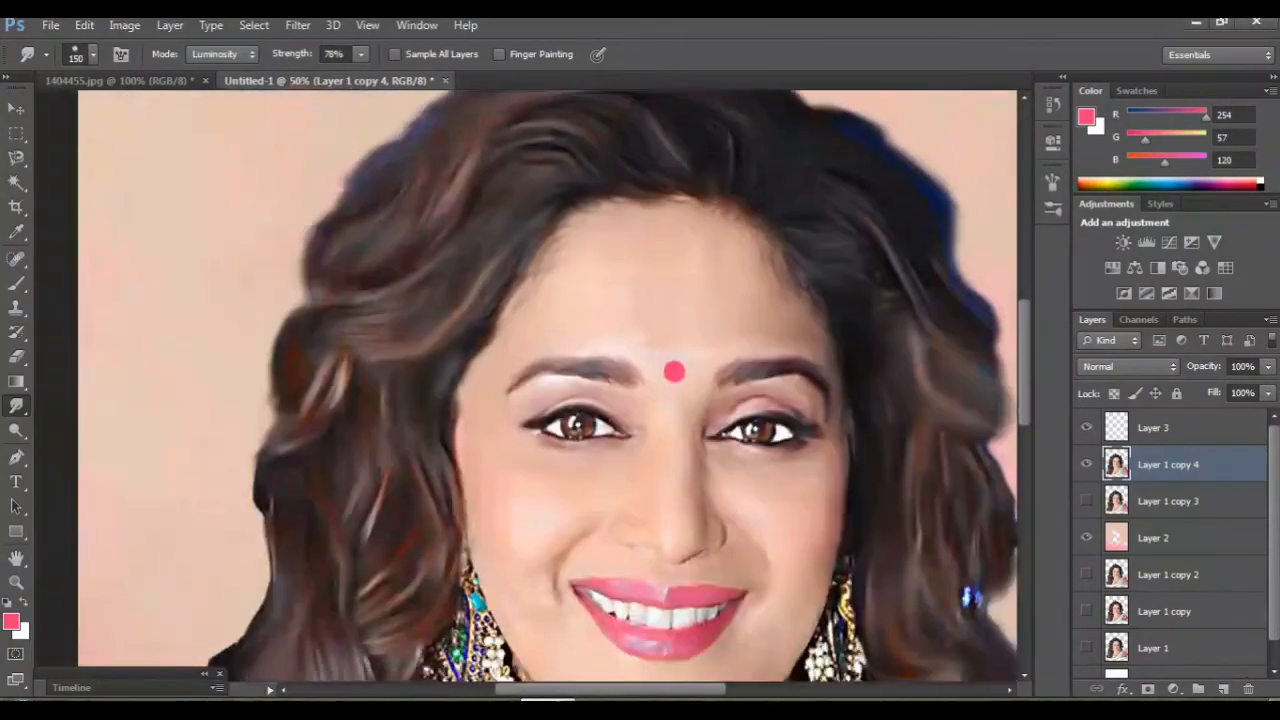
{"action": "key", "text": "bracketleft"}
{"action": "left_click_drag", "start_coordinate": [262, 382], "coordinate": [260, 412]}
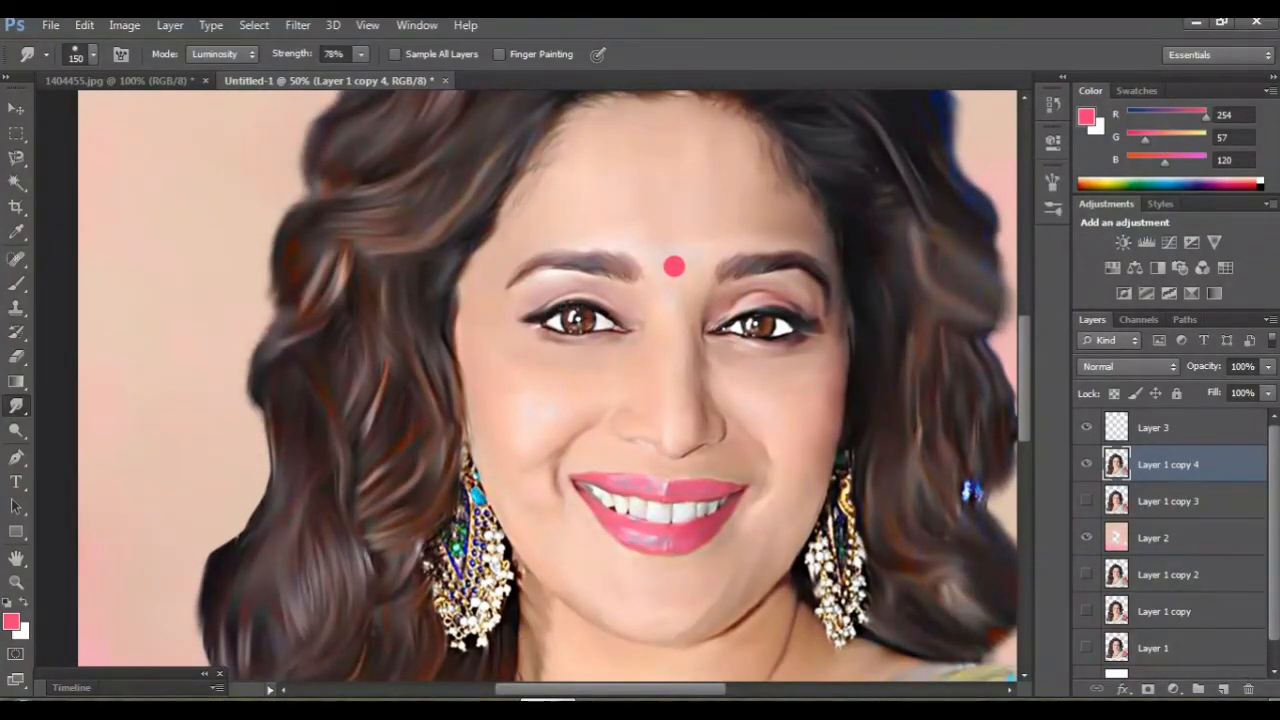
{"action": "scroll", "coordinate": [600, 385], "scroll_direction": "down", "scroll_amount": 3}
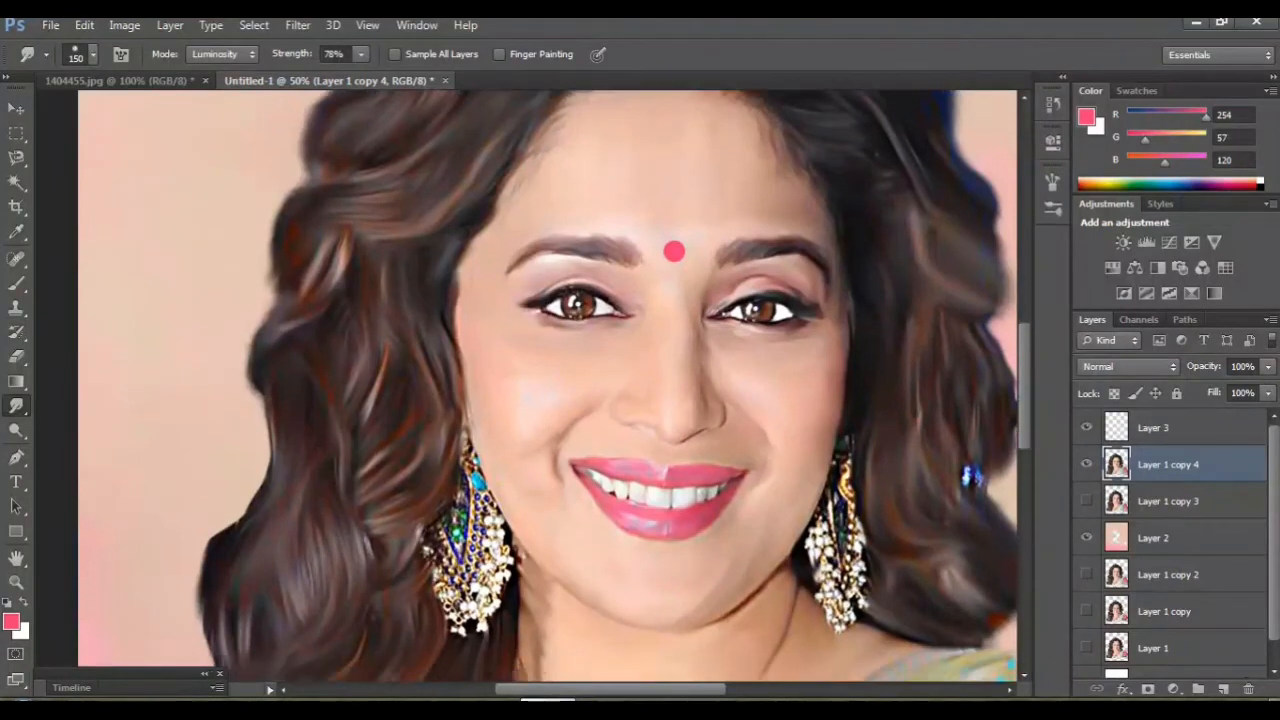
{"action": "left_click_drag", "start_coordinate": [266, 352], "coordinate": [258, 432]}
{"action": "scroll", "coordinate": [547, 385], "scroll_direction": "down", "scroll_amount": 2}
{"action": "left_click_drag", "start_coordinate": [262, 352], "coordinate": [244, 402]}
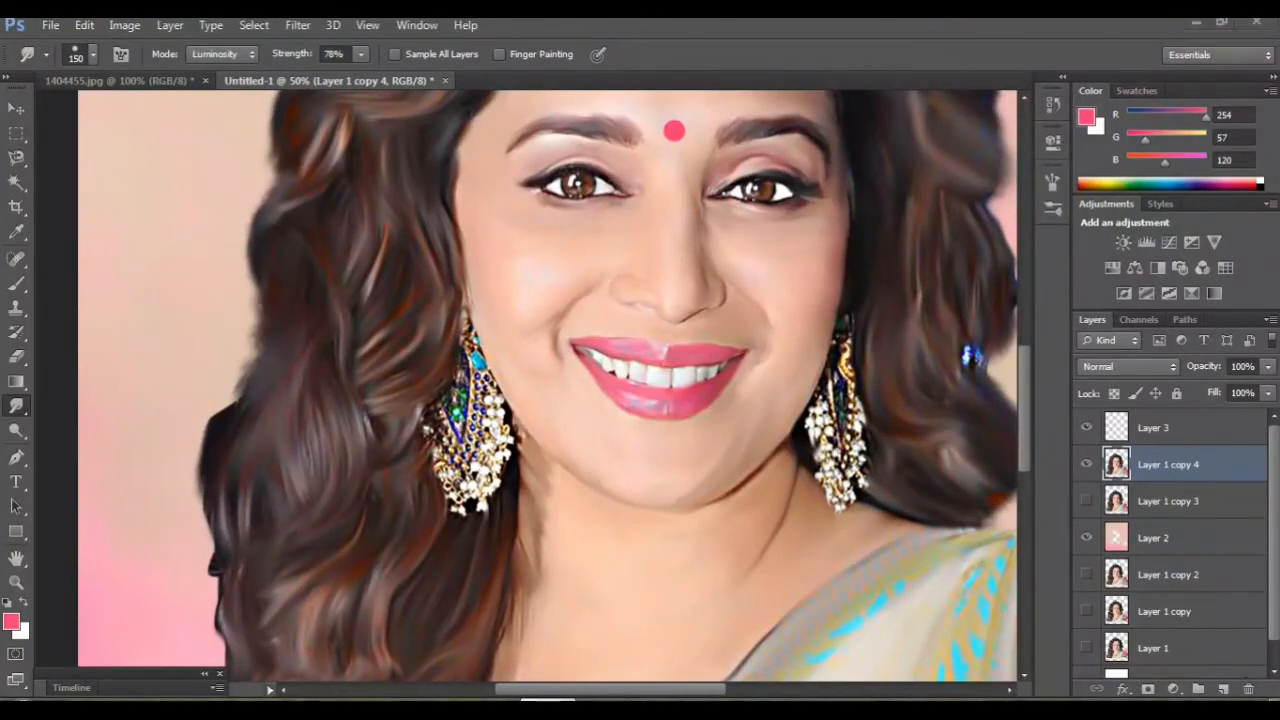
{"action": "left_click_drag", "start_coordinate": [470, 442], "coordinate": [440, 608]}
Examine the whole portrait, from the hair outline to the lower edge of the figure, for spots that still need smudging.
{"action": "scroll", "coordinate": [587, 386], "scroll_direction": "up", "scroll_amount": 3}
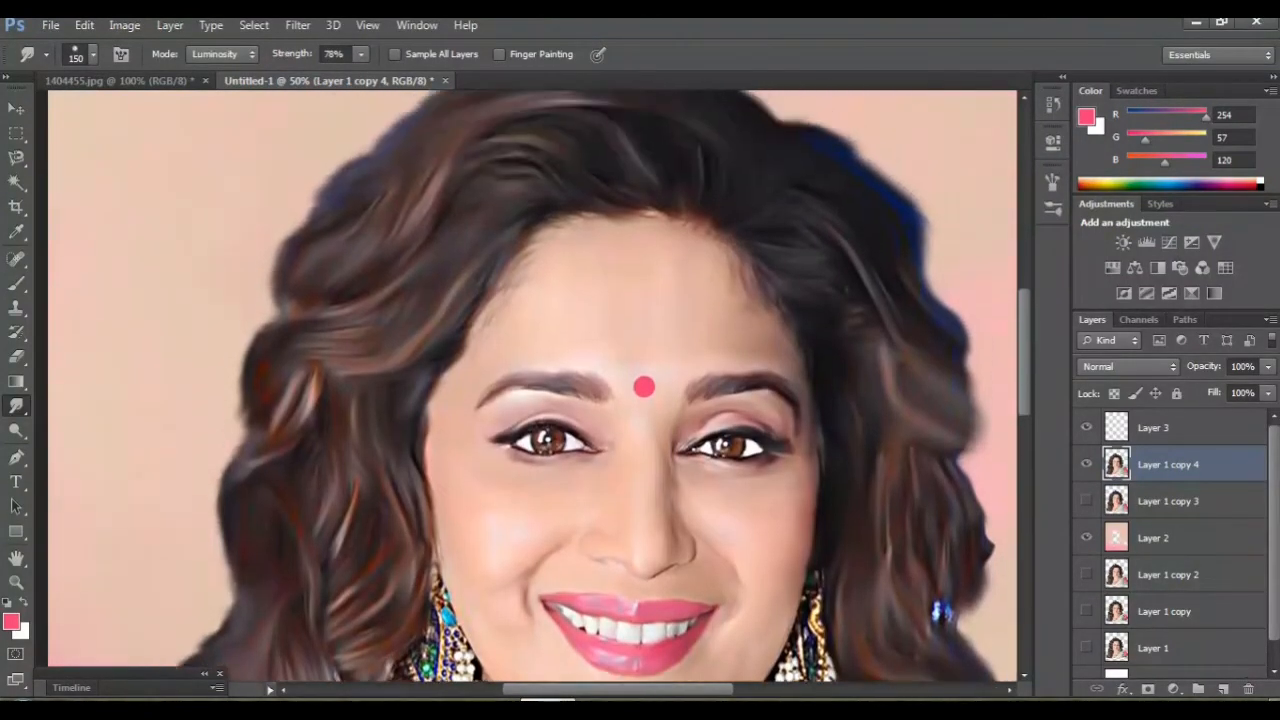
{"action": "scroll", "coordinate": [532, 386], "scroll_direction": "up", "scroll_amount": 1}
{"action": "scroll", "coordinate": [532, 386], "scroll_direction": "down", "scroll_amount": 7}
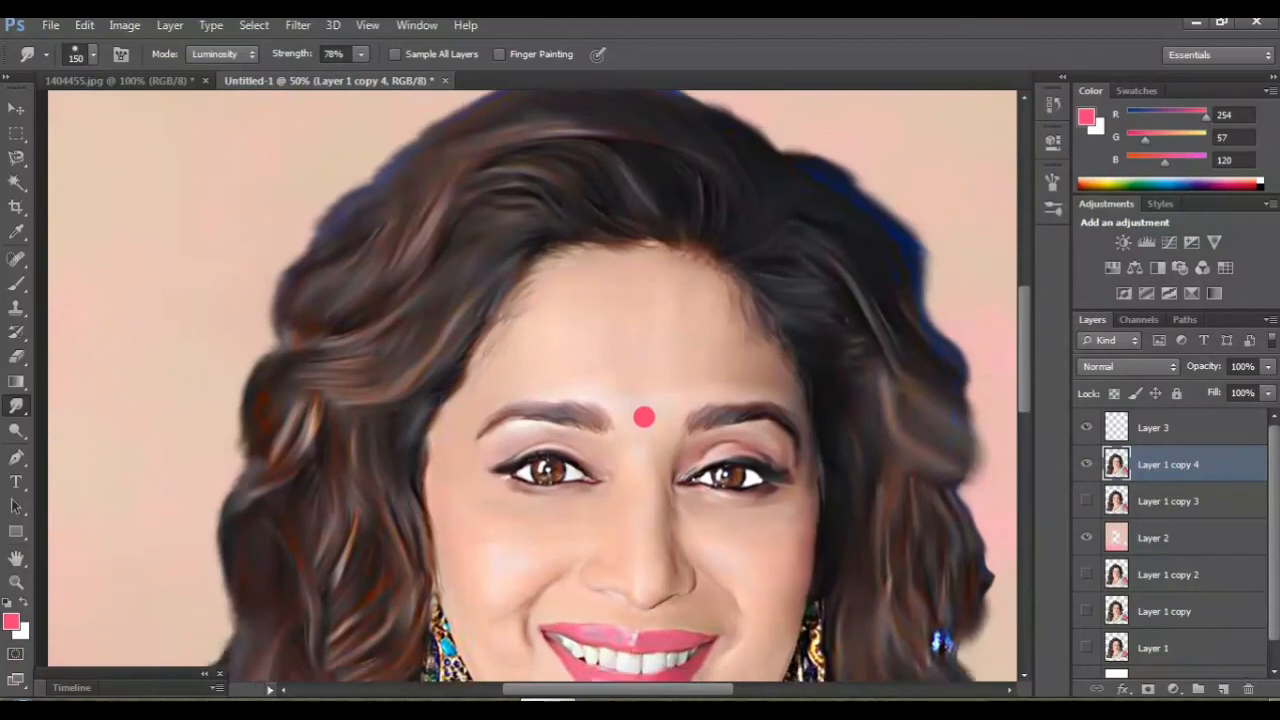
{"action": "scroll", "coordinate": [694, 316], "scroll_direction": "down", "scroll_amount": 10}
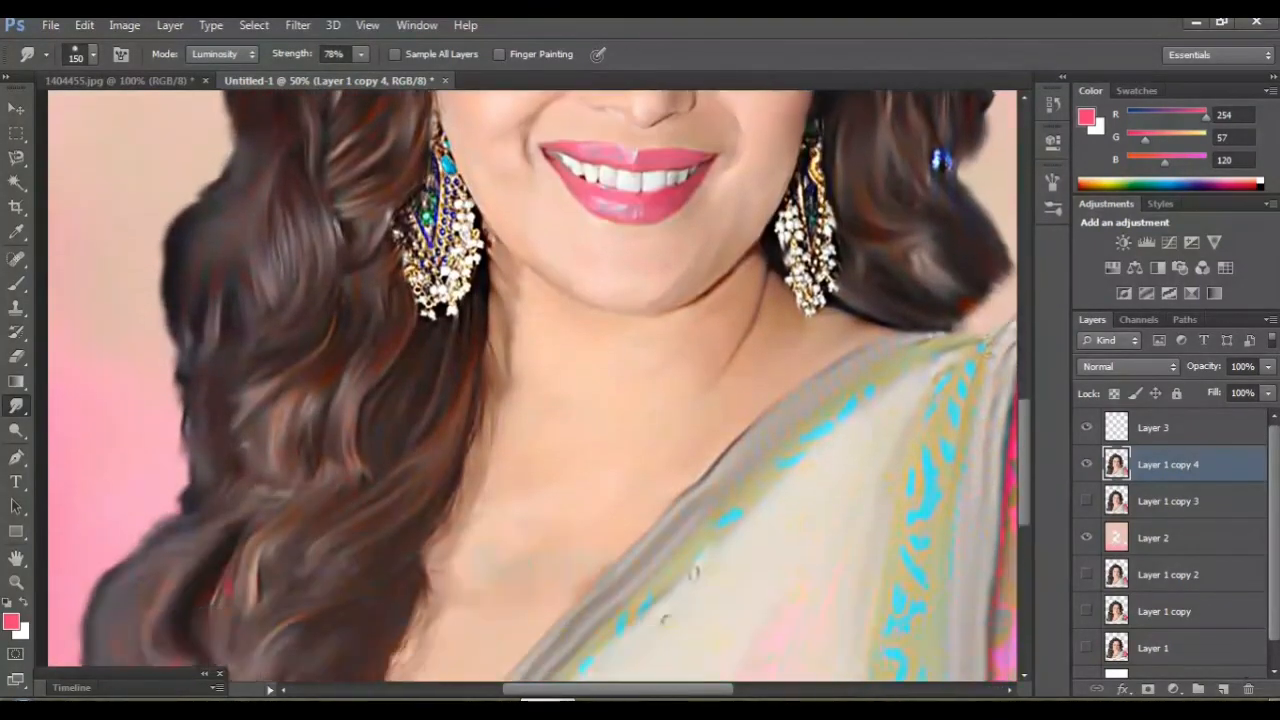
{"action": "scroll", "coordinate": [694, 316], "scroll_direction": "up", "scroll_amount": 7}
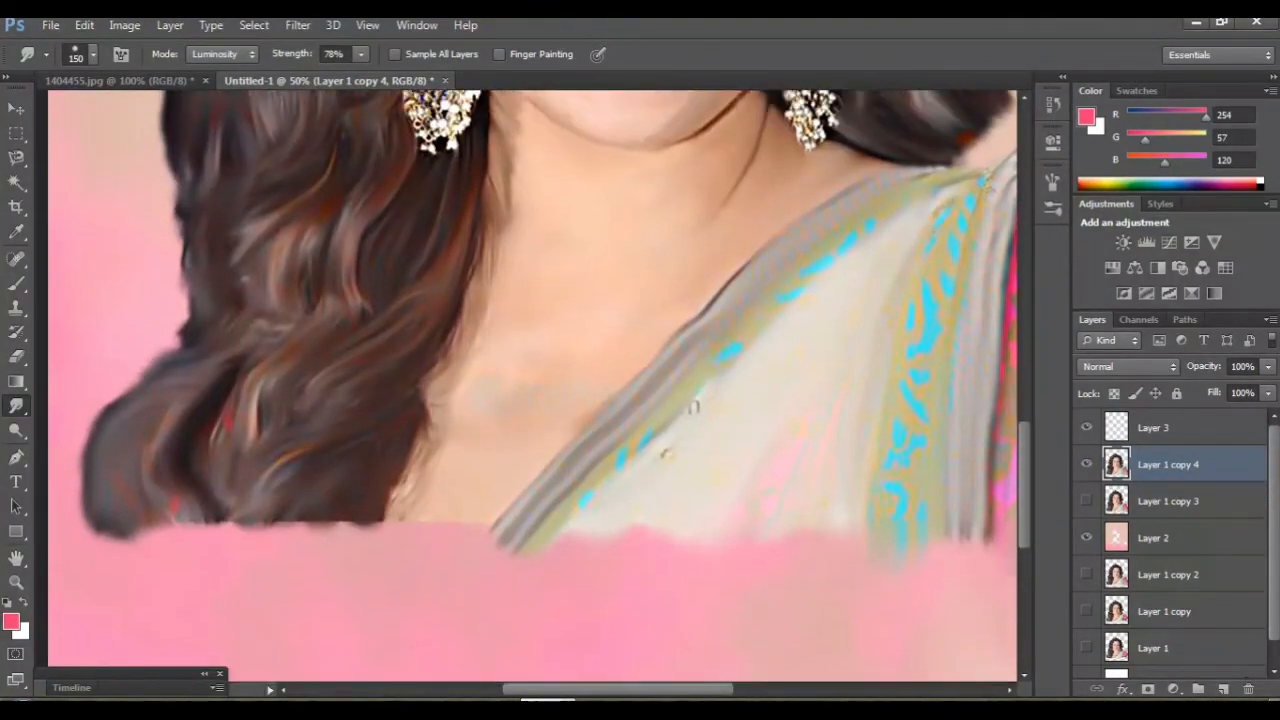
{"action": "scroll", "coordinate": [532, 386], "scroll_direction": "up", "scroll_amount": 3}
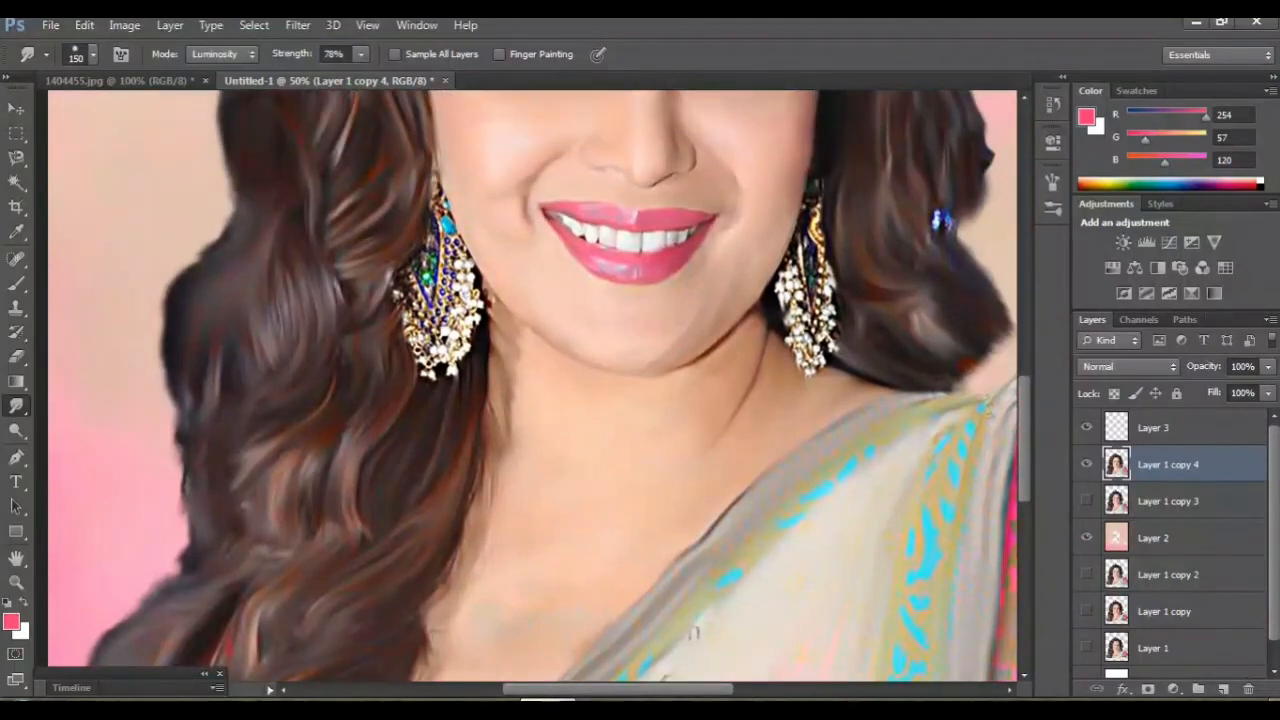
{"action": "left_click_drag", "start_coordinate": [690, 632], "coordinate": [552, 632]}
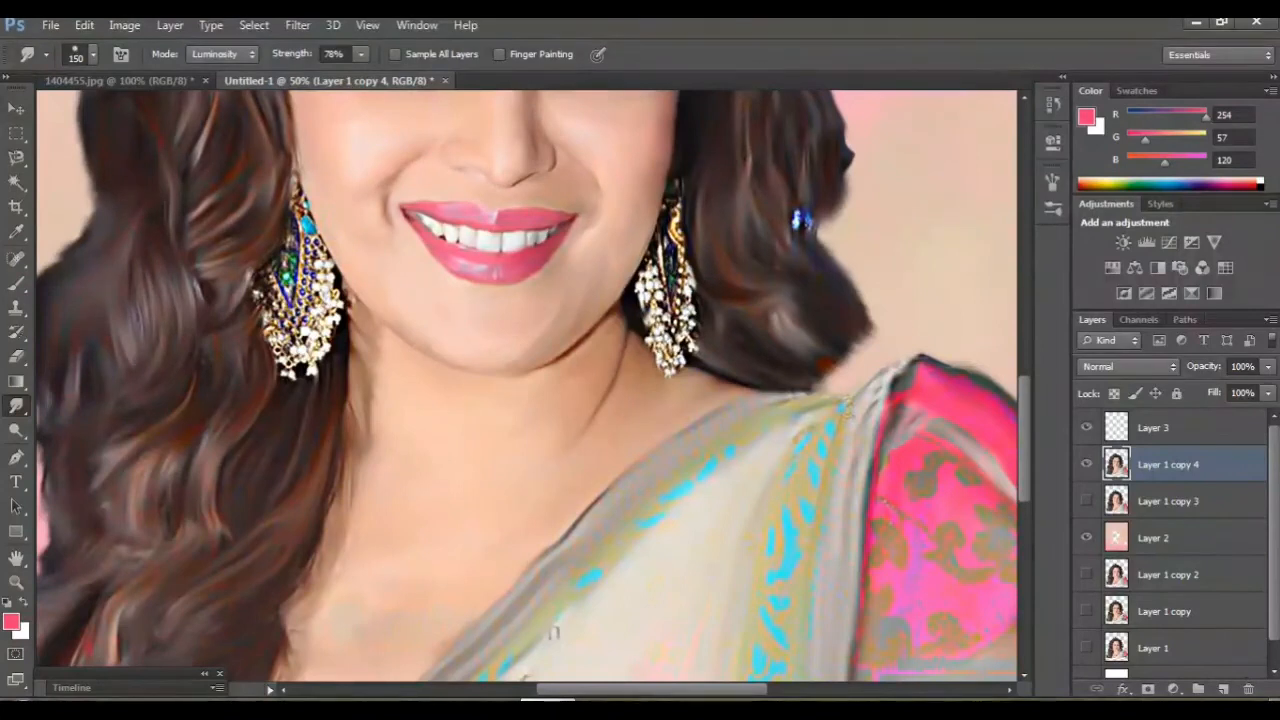
{"action": "key", "text": "ctrl+minus"}
{"action": "key", "text": "ctrl+minus"}
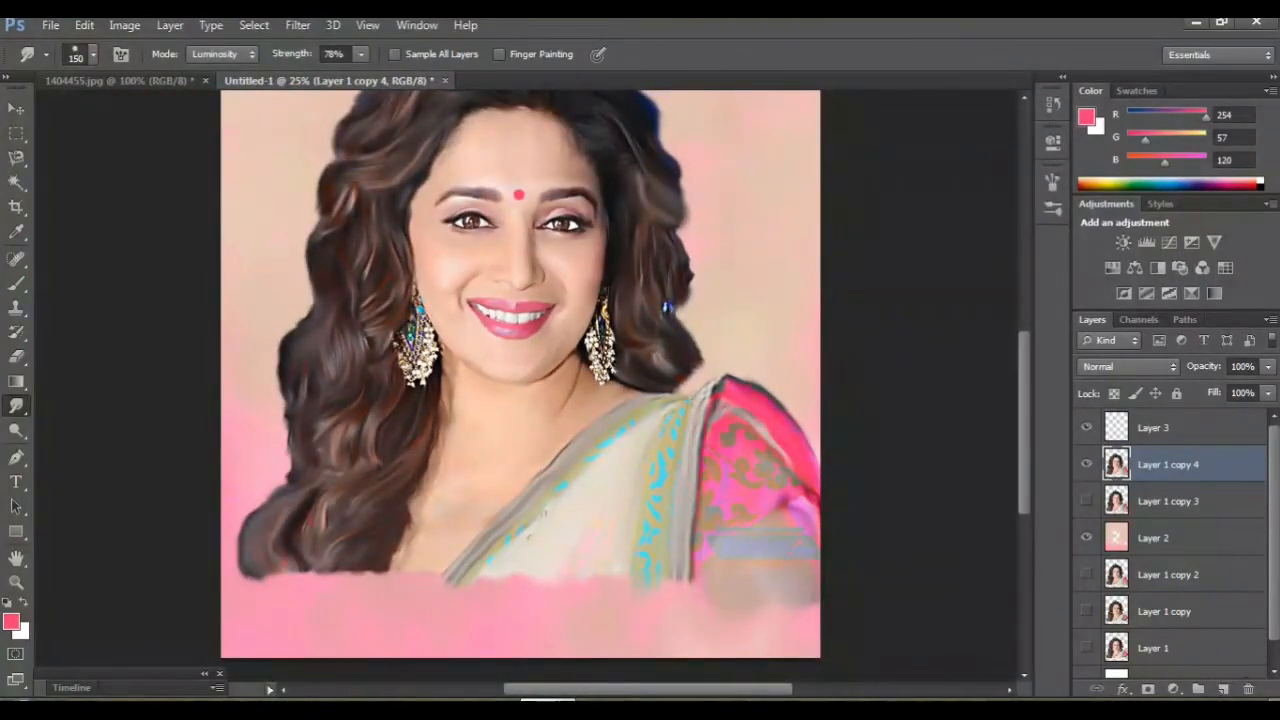
{"action": "scroll", "coordinate": [520, 387], "scroll_direction": "up", "scroll_amount": 8}
{"action": "scroll", "coordinate": [520, 387], "scroll_direction": "down", "scroll_amount": 2}
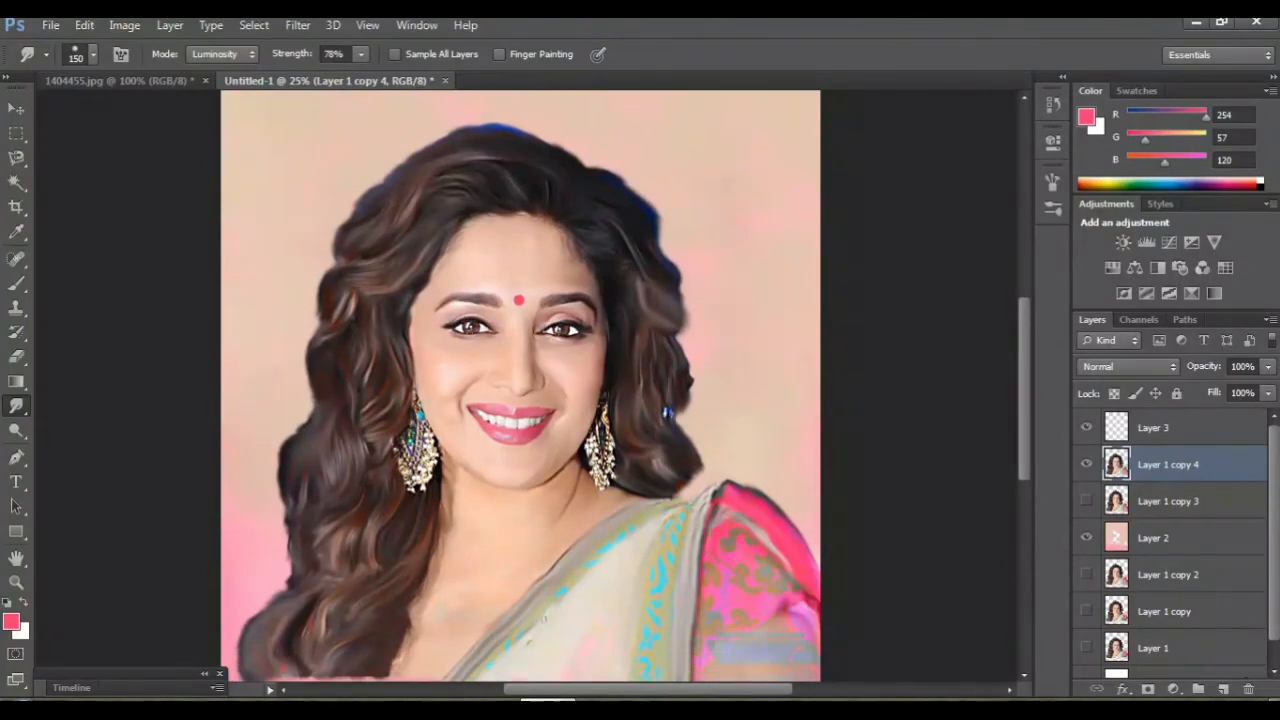
{"action": "scroll", "coordinate": [520, 387], "scroll_direction": "down", "scroll_amount": 6}
{"action": "scroll", "coordinate": [520, 387], "scroll_direction": "up", "scroll_amount": 7}
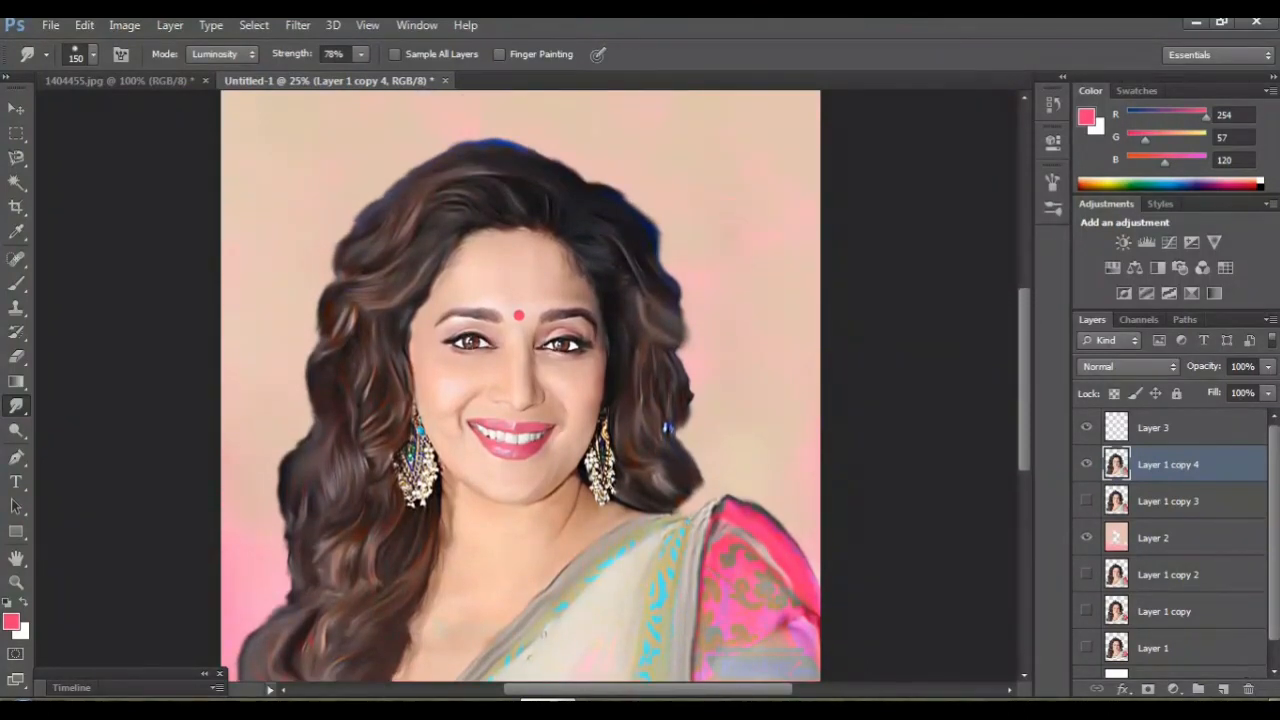
{"action": "scroll", "coordinate": [520, 387], "scroll_direction": "up", "scroll_amount": 8}
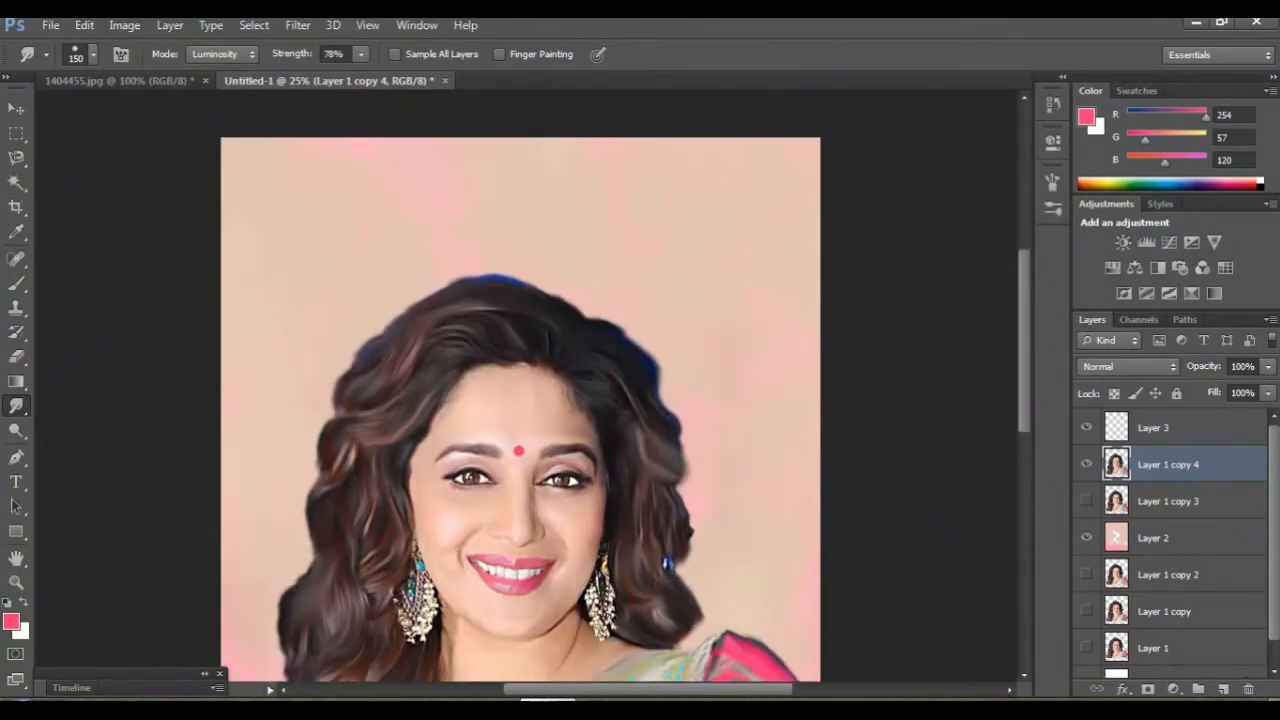
{"action": "scroll", "coordinate": [520, 387], "scroll_direction": "down", "scroll_amount": 10}
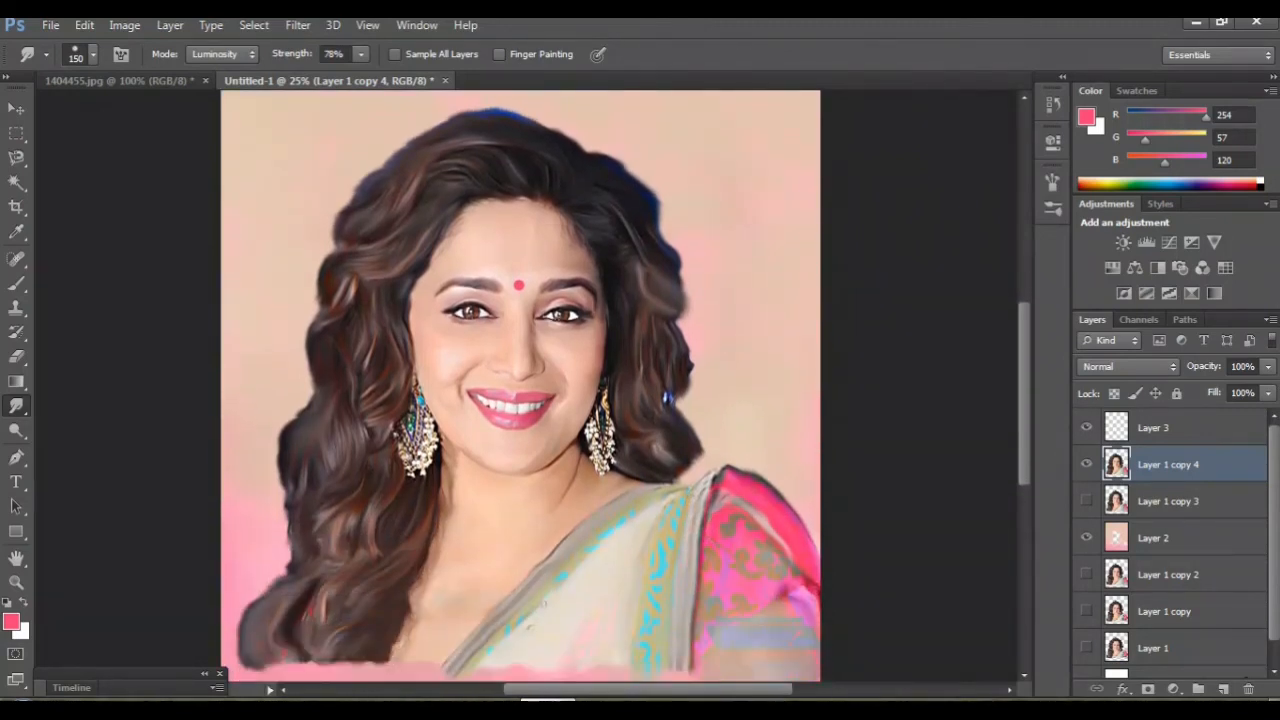
{"action": "scroll", "coordinate": [520, 387], "scroll_direction": "down", "scroll_amount": 7}
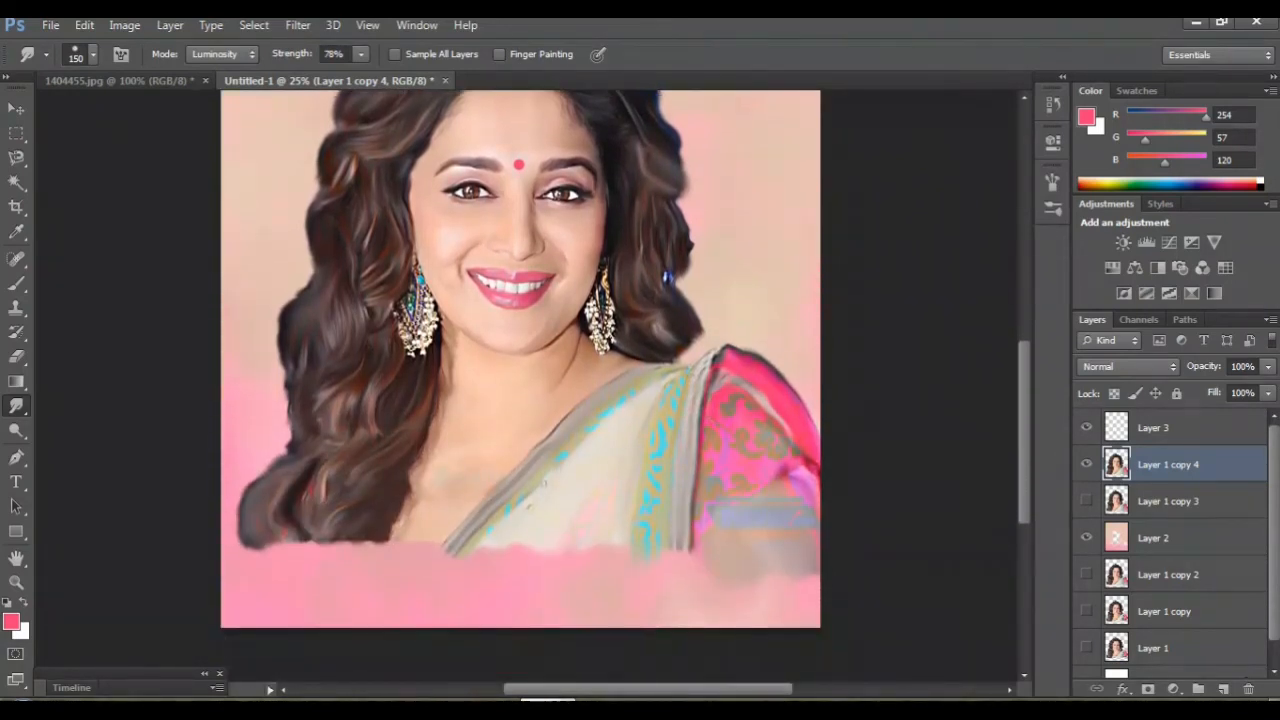
{"action": "scroll", "coordinate": [520, 360], "scroll_direction": "down", "scroll_amount": 2}
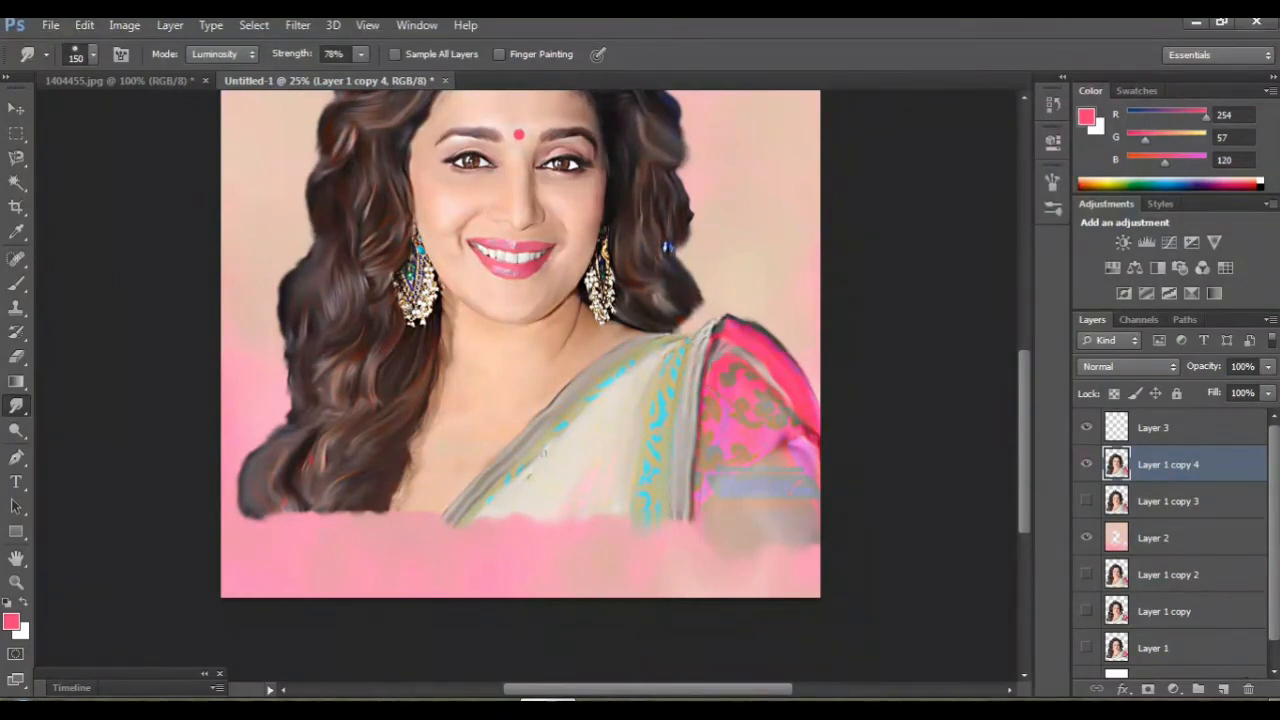
{"action": "scroll", "coordinate": [520, 380], "scroll_direction": "up", "scroll_amount": 5}
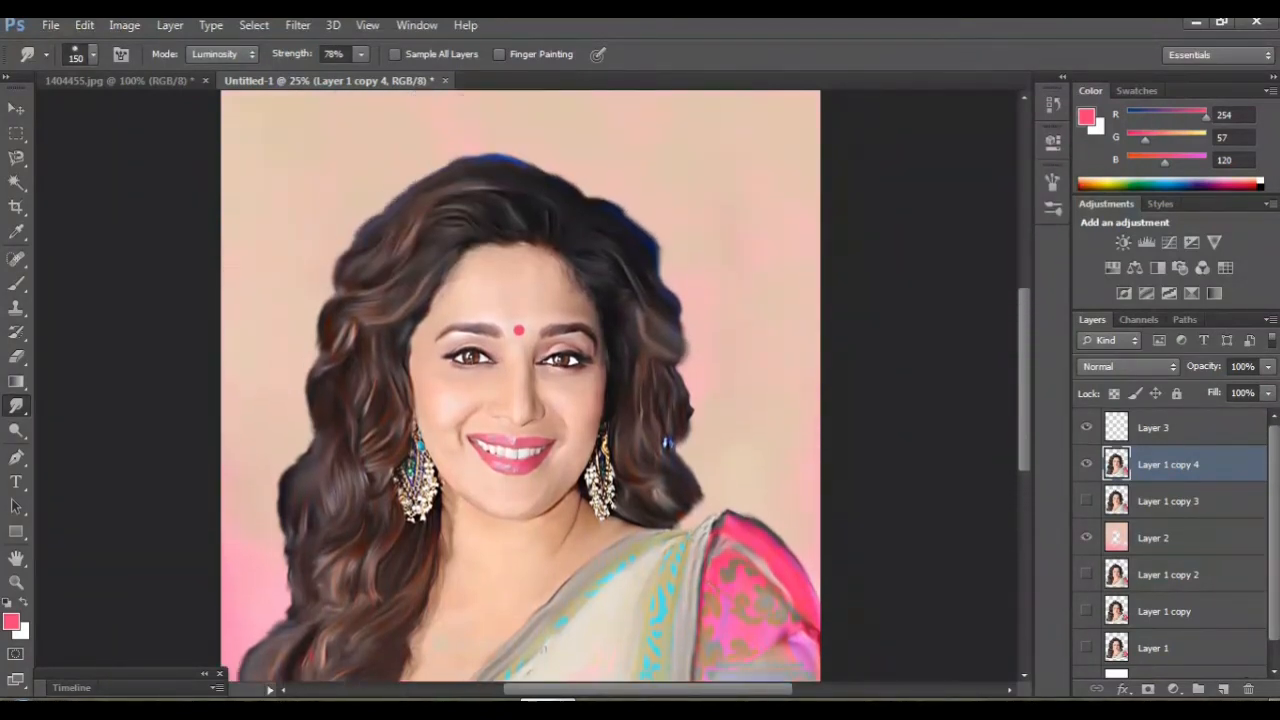
Enlarge the Smudge brush to 200 px and pull the chest skin beside the hair down into the pink background.
{"action": "key", "text": "ctrl+plus"}
{"action": "scroll", "coordinate": [526, 386], "scroll_direction": "down", "scroll_amount": 2}
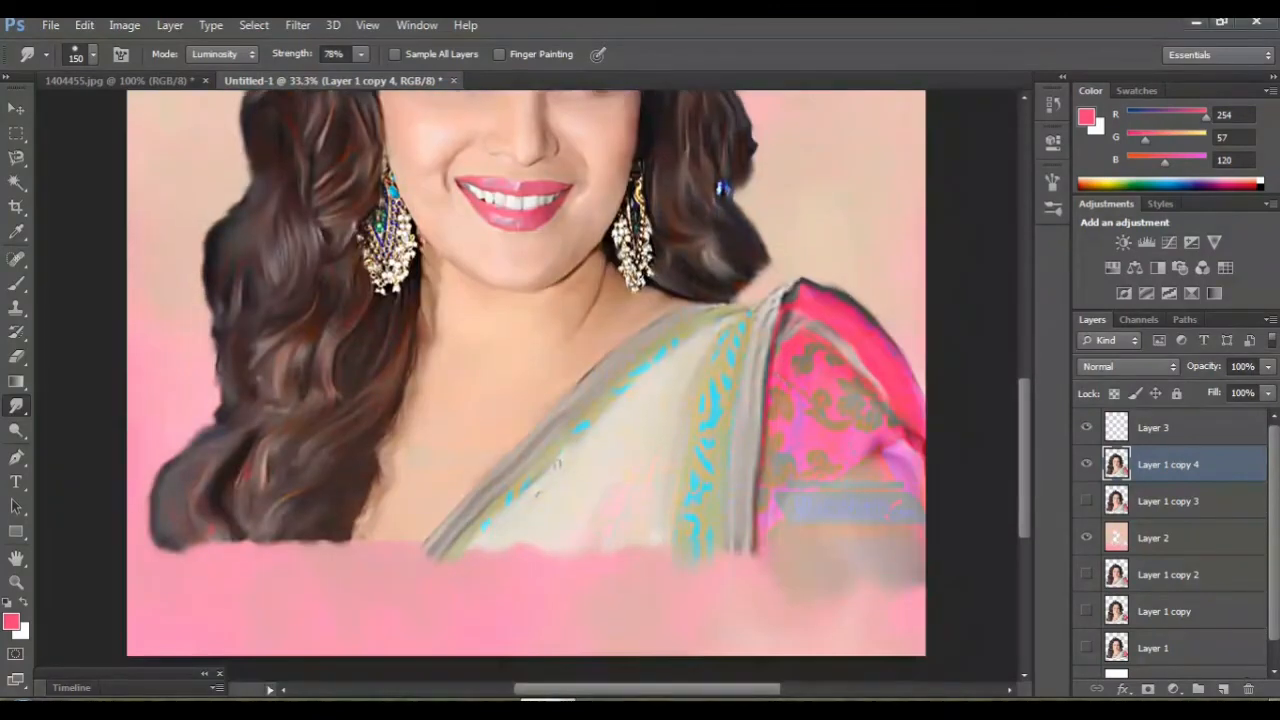
{"action": "key", "text": "ctrl+plus"}
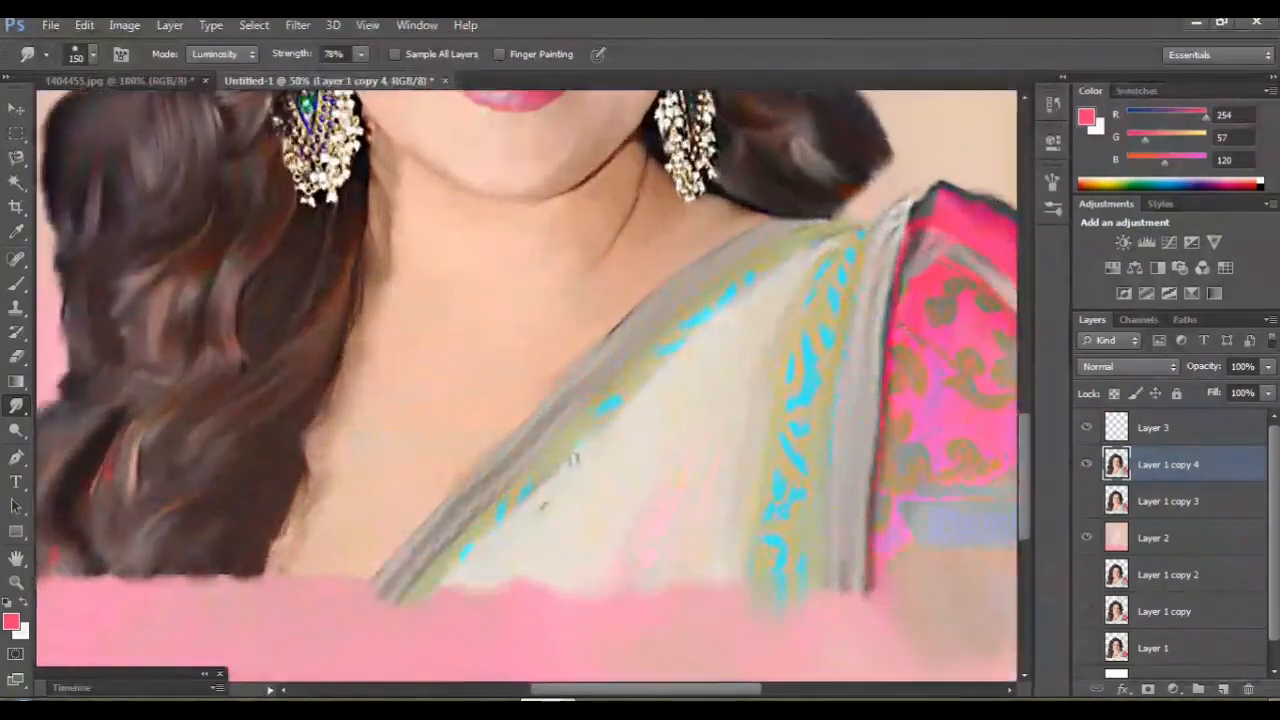
{"action": "key", "text": "bracketleft"}
{"action": "key", "text": "bracketright"}
{"action": "key", "text": "bracketright"}
{"action": "scroll", "coordinate": [528, 386], "scroll_direction": "down", "scroll_amount": 2}
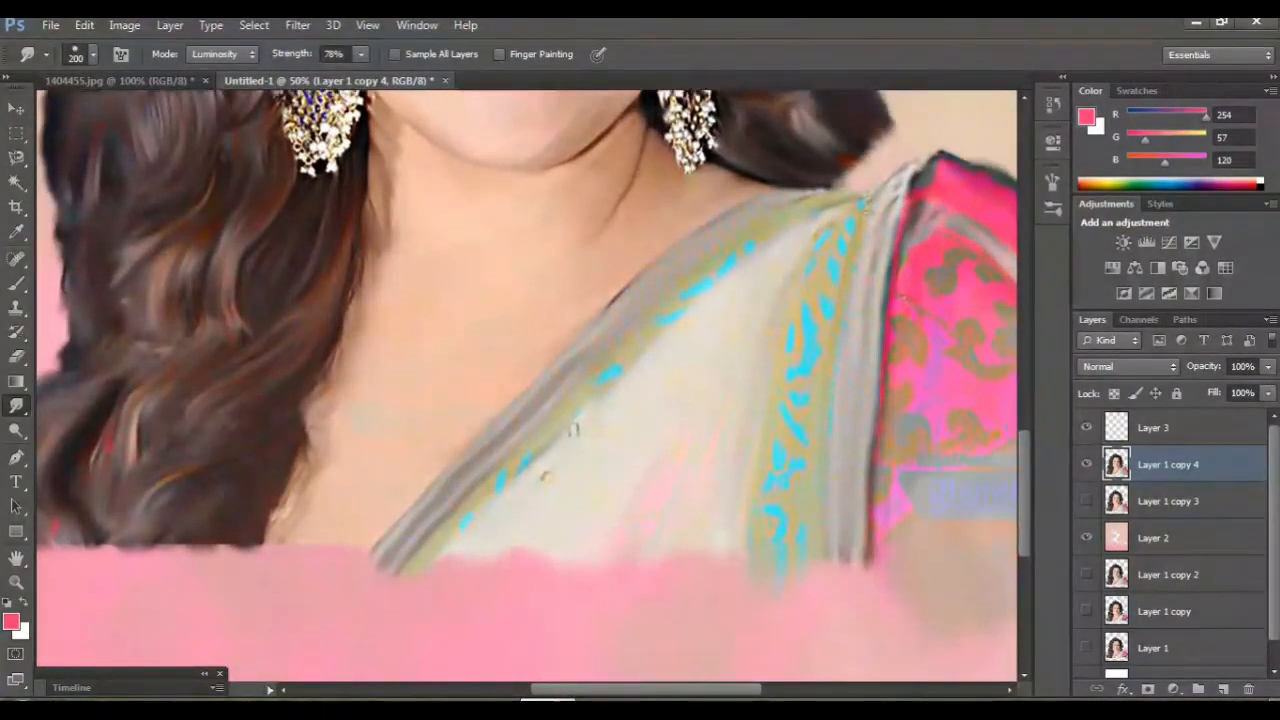
{"action": "mouse_move", "coordinate": [322, 375]}
{"action": "left_mouse_down"}
{"action": "mouse_move", "coordinate": [300, 530]}
{"action": "mouse_move", "coordinate": [310, 560]}
{"action": "left_mouse_up"}
{"action": "scroll", "coordinate": [526, 381], "scroll_direction": "left", "scroll_amount": 3}
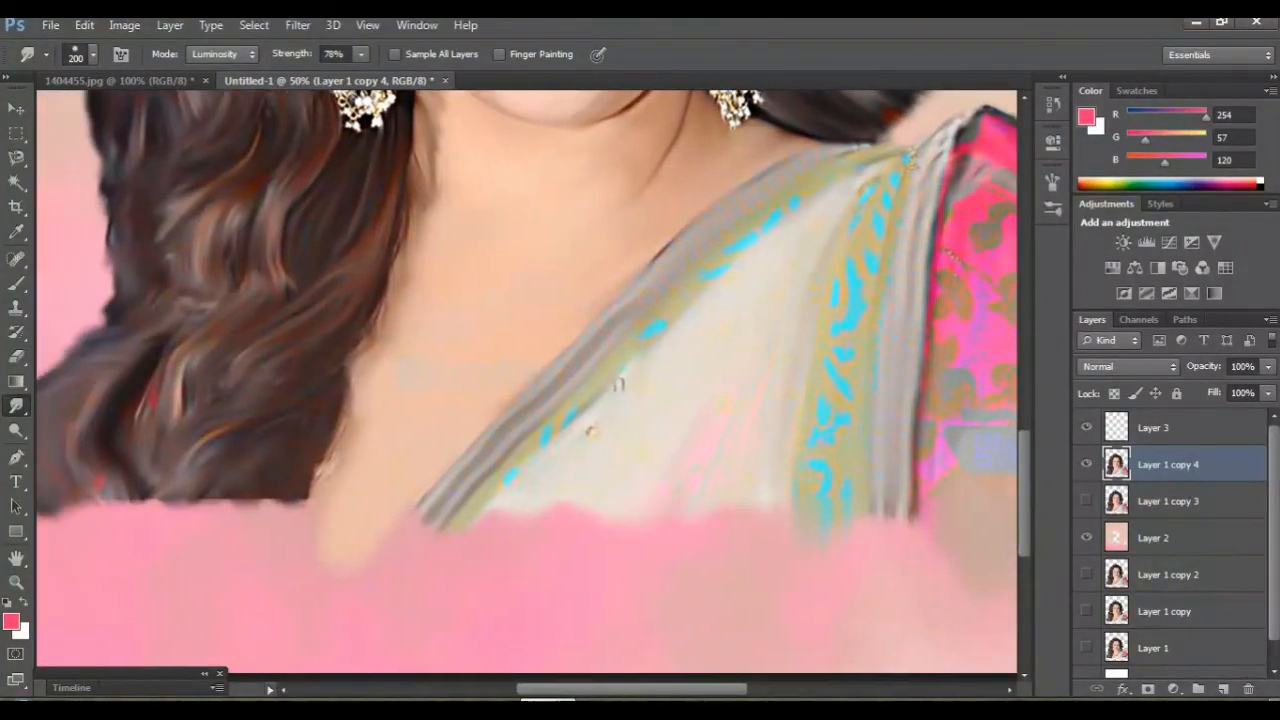
Smudge the lower edge of the sari's grey border and cream fabric down into the pink background with the 200 px brush.
{"action": "left_click_drag", "start_coordinate": [515, 485], "coordinate": [445, 580]}
{"action": "left_click_drag", "start_coordinate": [565, 500], "coordinate": [555, 545]}
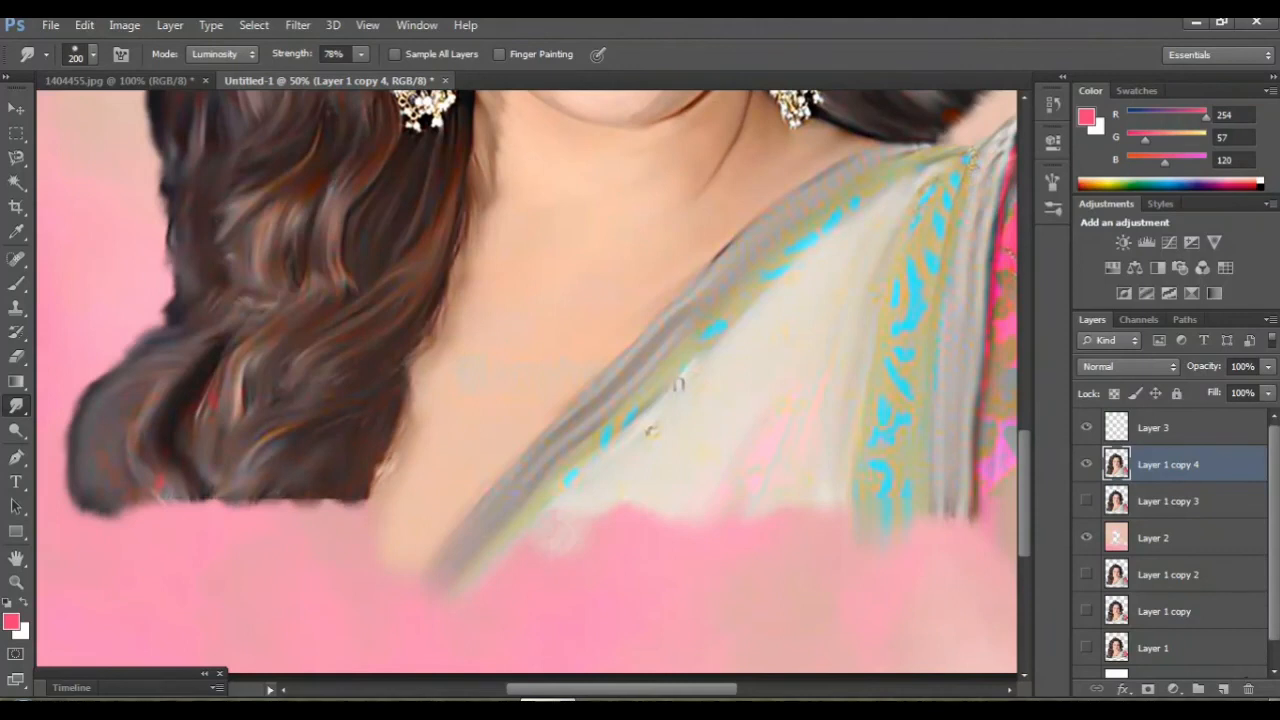
{"action": "left_click_drag", "start_coordinate": [635, 498], "coordinate": [610, 548]}
{"action": "left_click_drag", "start_coordinate": [565, 510], "coordinate": [550, 560]}
{"action": "left_click_drag", "start_coordinate": [665, 516], "coordinate": [660, 548]}
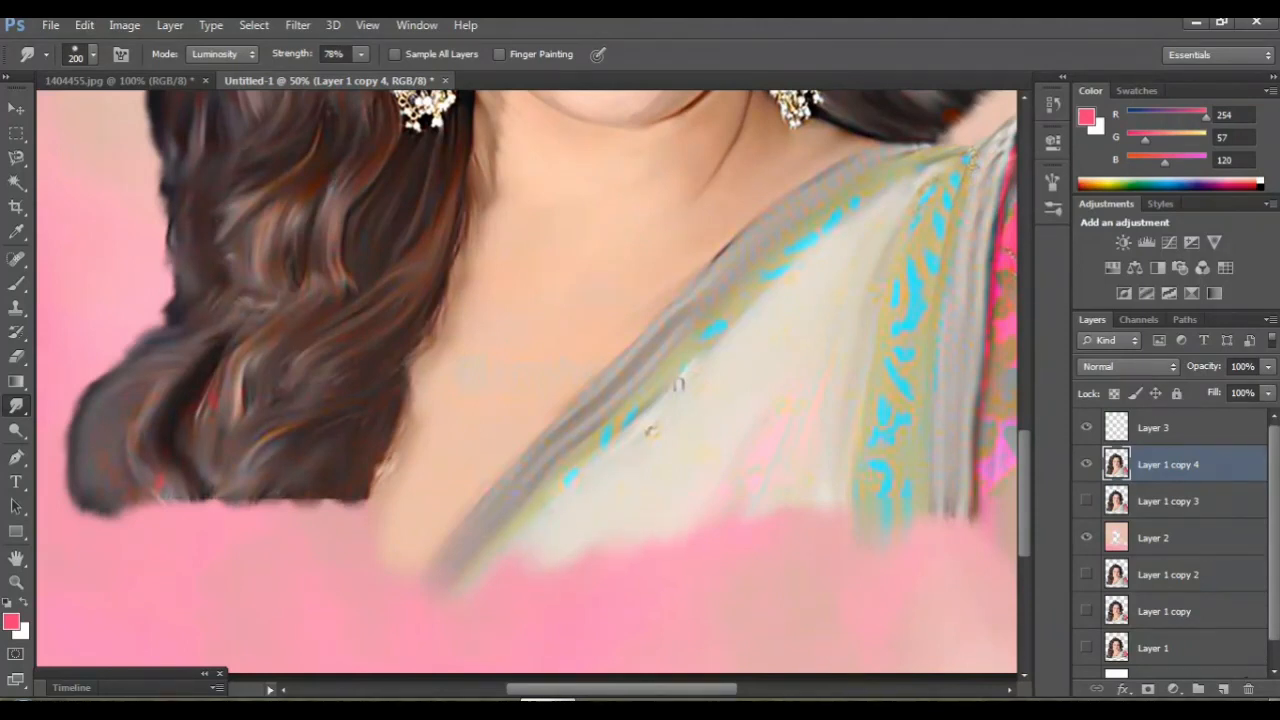
Pull the straight-cut lower edge of the hair on the image's left side down into the pink background with the 200 px Smudge brush.
{"action": "scroll", "coordinate": [527, 378], "scroll_direction": "left", "scroll_amount": 2}
{"action": "left_click_drag", "start_coordinate": [472, 445], "coordinate": [425, 530]}
{"action": "left_click_drag", "start_coordinate": [442, 450], "coordinate": [398, 548]}
{"action": "left_click_drag", "start_coordinate": [365, 470], "coordinate": [335, 550]}
{"action": "mouse_move", "coordinate": [320, 465]}
{"action": "left_mouse_down"}
{"action": "mouse_move", "coordinate": [305, 515]}
{"action": "mouse_move", "coordinate": [312, 550]}
{"action": "left_mouse_up"}
{"action": "mouse_move", "coordinate": [258, 470]}
{"action": "left_mouse_down"}
{"action": "mouse_move", "coordinate": [270, 540]}
{"action": "mouse_move", "coordinate": [240, 540]}
{"action": "mouse_move", "coordinate": [244, 558]}
{"action": "left_mouse_up"}
{"action": "left_click_drag", "start_coordinate": [185, 495], "coordinate": [215, 570]}
{"action": "key", "text": "ctrl+minus"}
{"action": "key", "text": "ctrl+minus"}
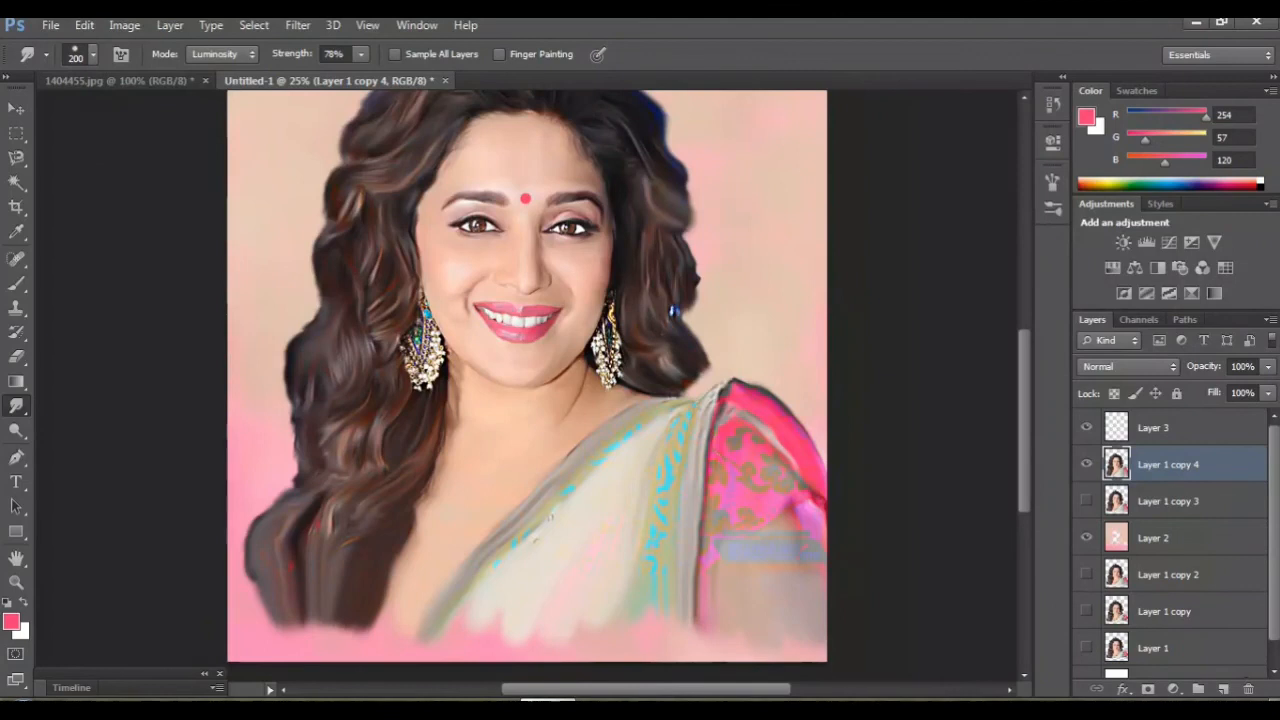
Handwrite the artist's signature in black with the Pencil tool on the empty background in the image's upper left corner.
{"action": "scroll", "coordinate": [527, 385], "scroll_direction": "up", "scroll_amount": 3}
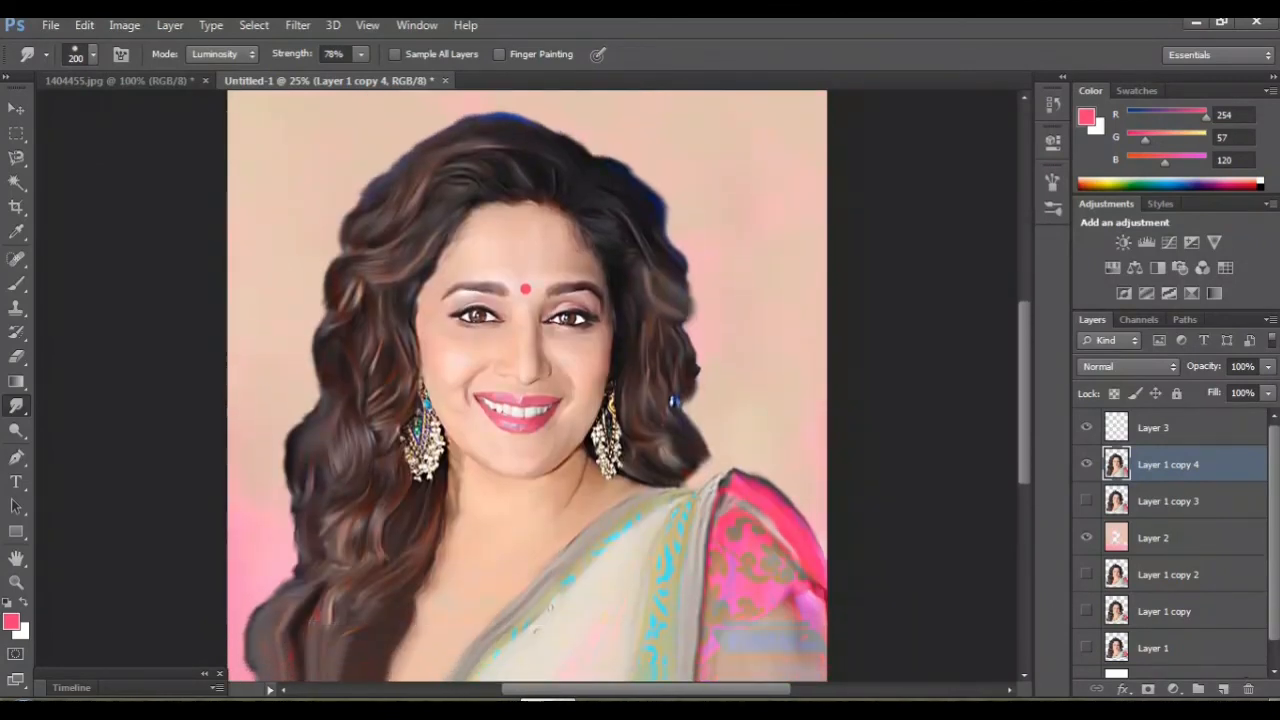
{"action": "scroll", "coordinate": [527, 385], "scroll_direction": "up", "scroll_amount": 4}
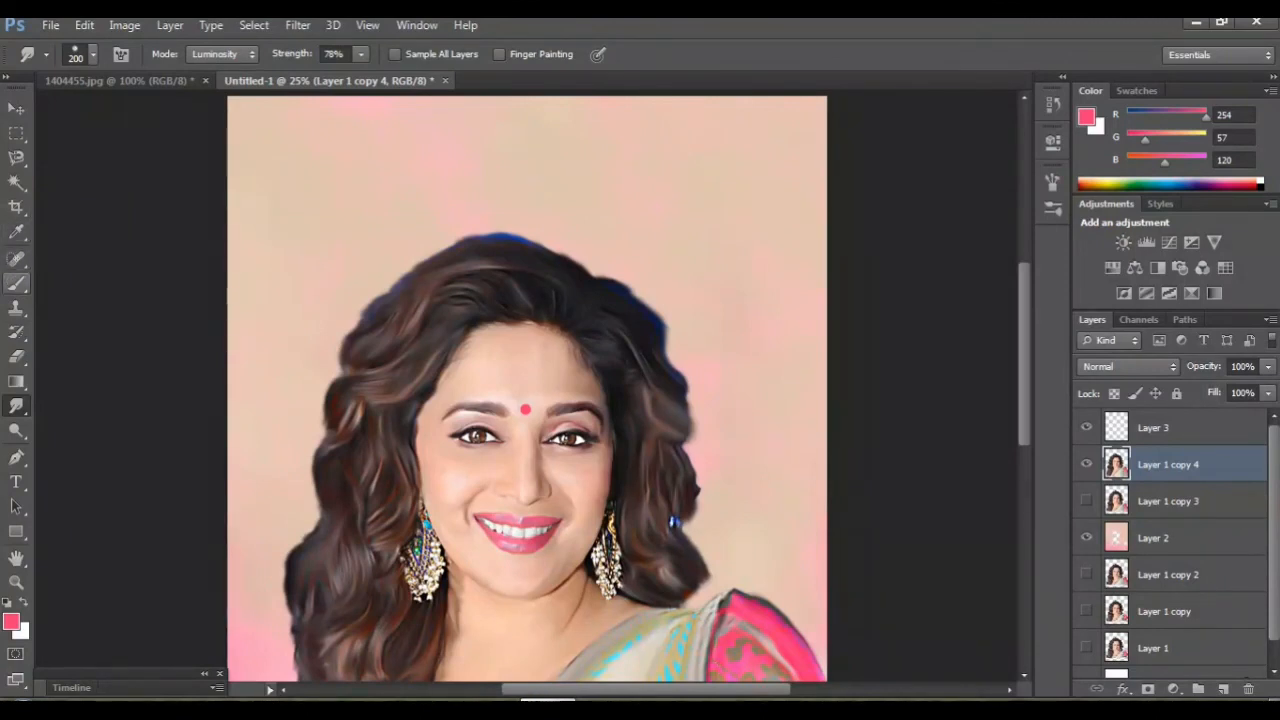
{"action": "left_click", "coordinate": [16, 283]}
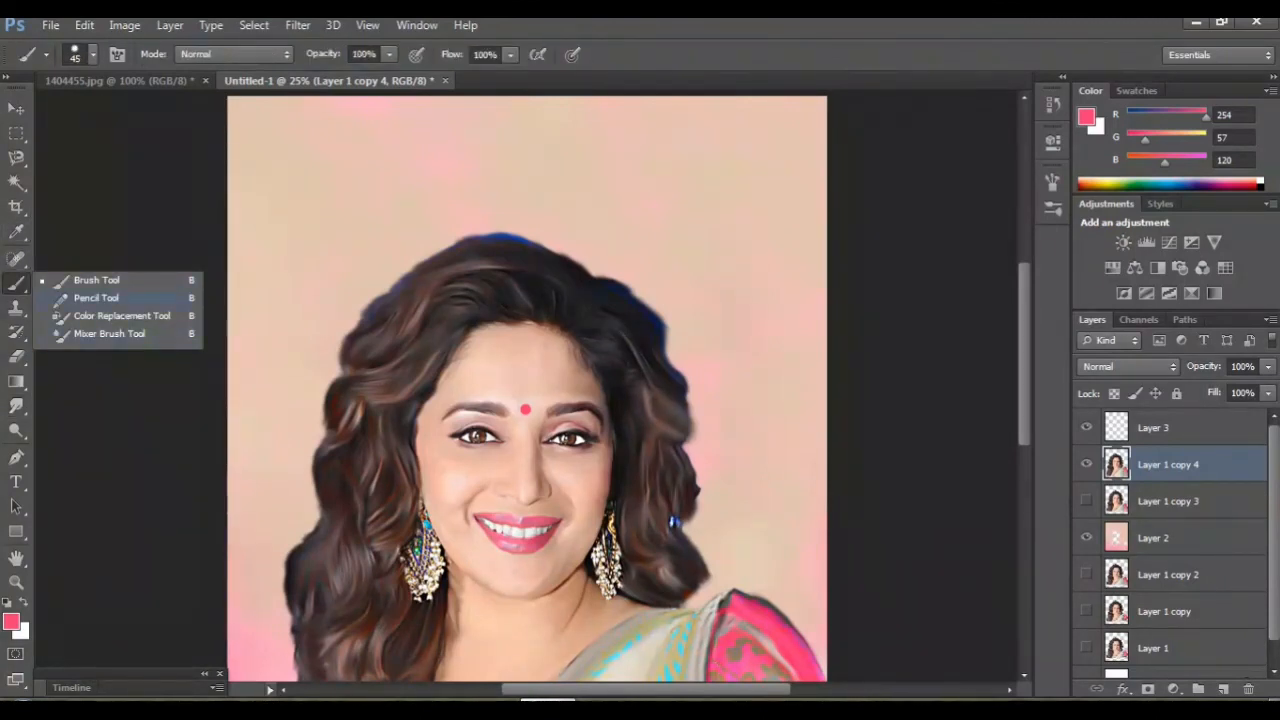
{"action": "left_click", "coordinate": [96, 297]}
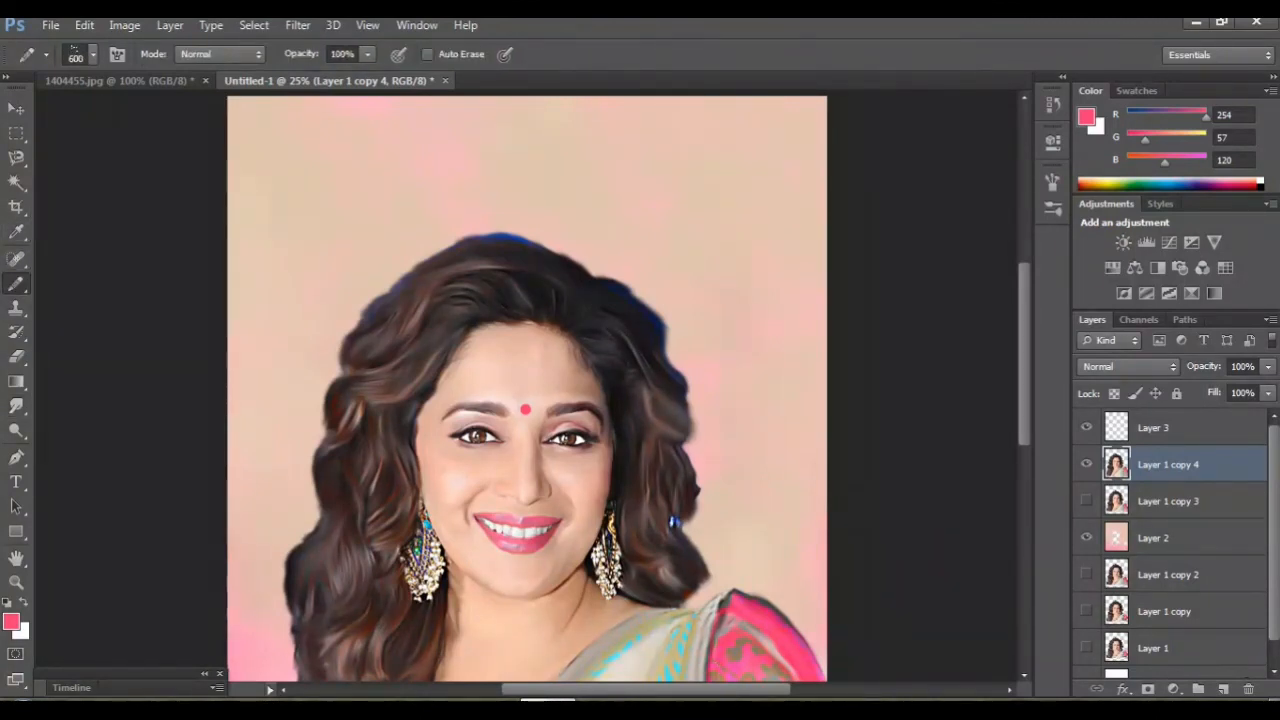
{"action": "key", "text": "Tab"}
{"action": "scroll", "coordinate": [632, 400], "scroll_direction": "up", "scroll_amount": 3}
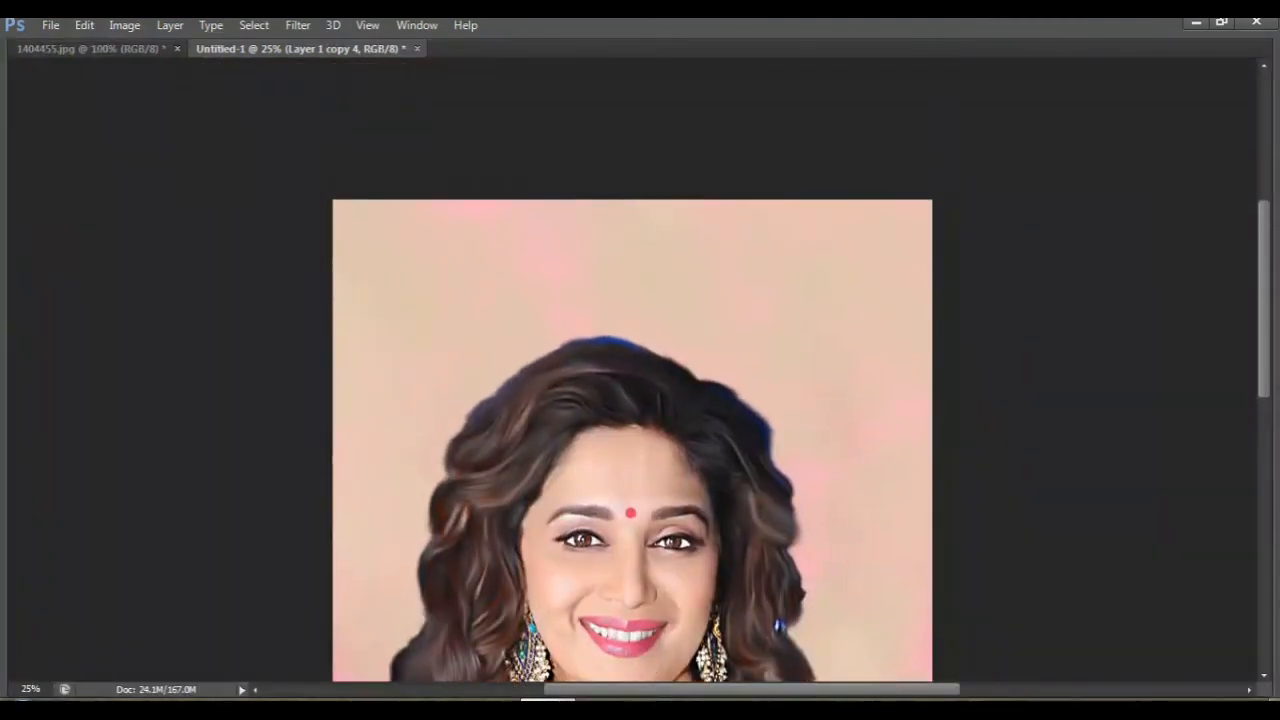
{"action": "scroll", "coordinate": [632, 400], "scroll_direction": "down", "scroll_amount": 3}
{"action": "scroll", "coordinate": [632, 400], "scroll_direction": "up", "scroll_amount": 2}
{"action": "key", "text": "Tab"}
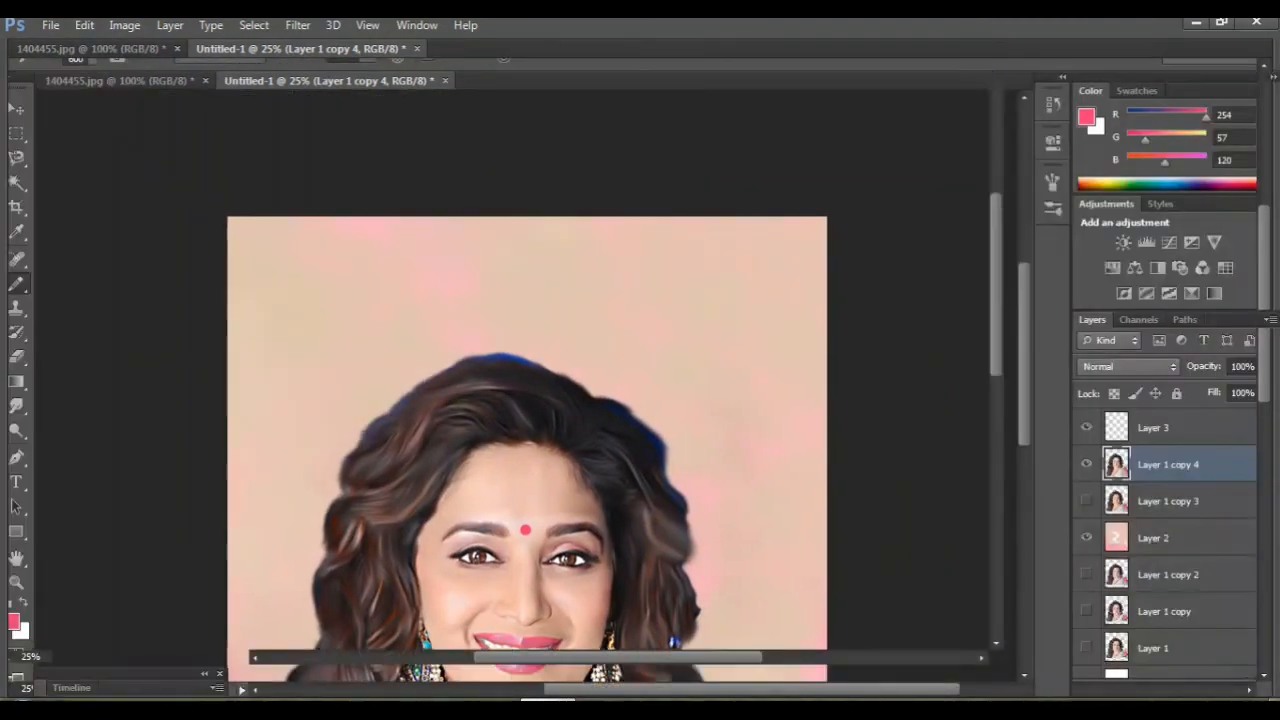
{"action": "left_click", "coordinate": [12, 621]}
{"action": "left_click", "coordinate": [391, 418]}
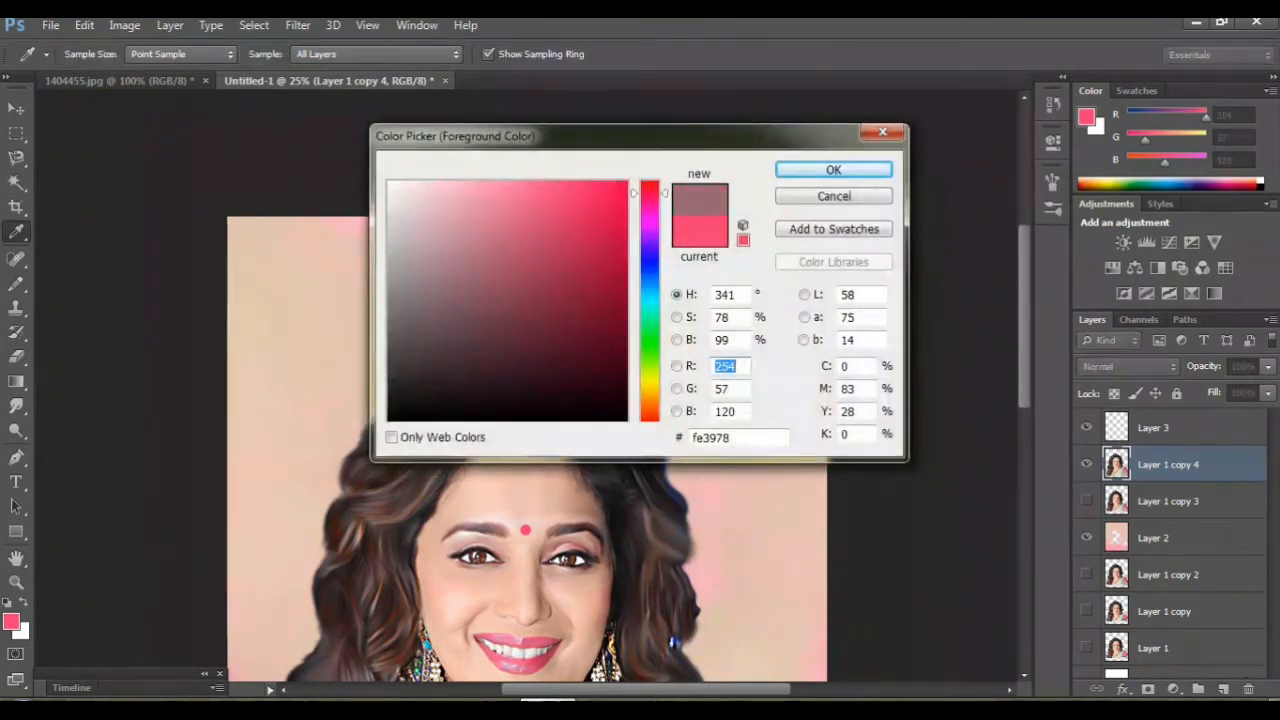
{"action": "left_click", "coordinate": [831, 170]}
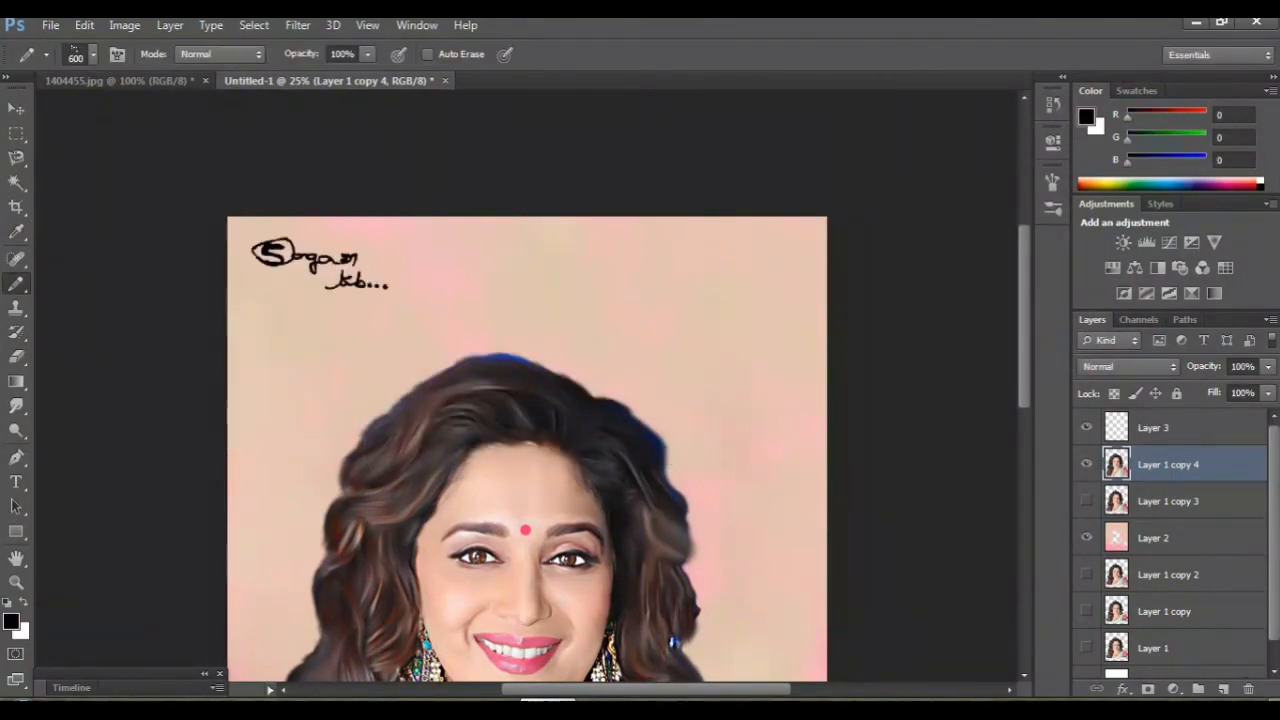
Examine the signature and the top of the hair at 50% zoom with the panels hidden.
{"action": "key", "text": "m"}
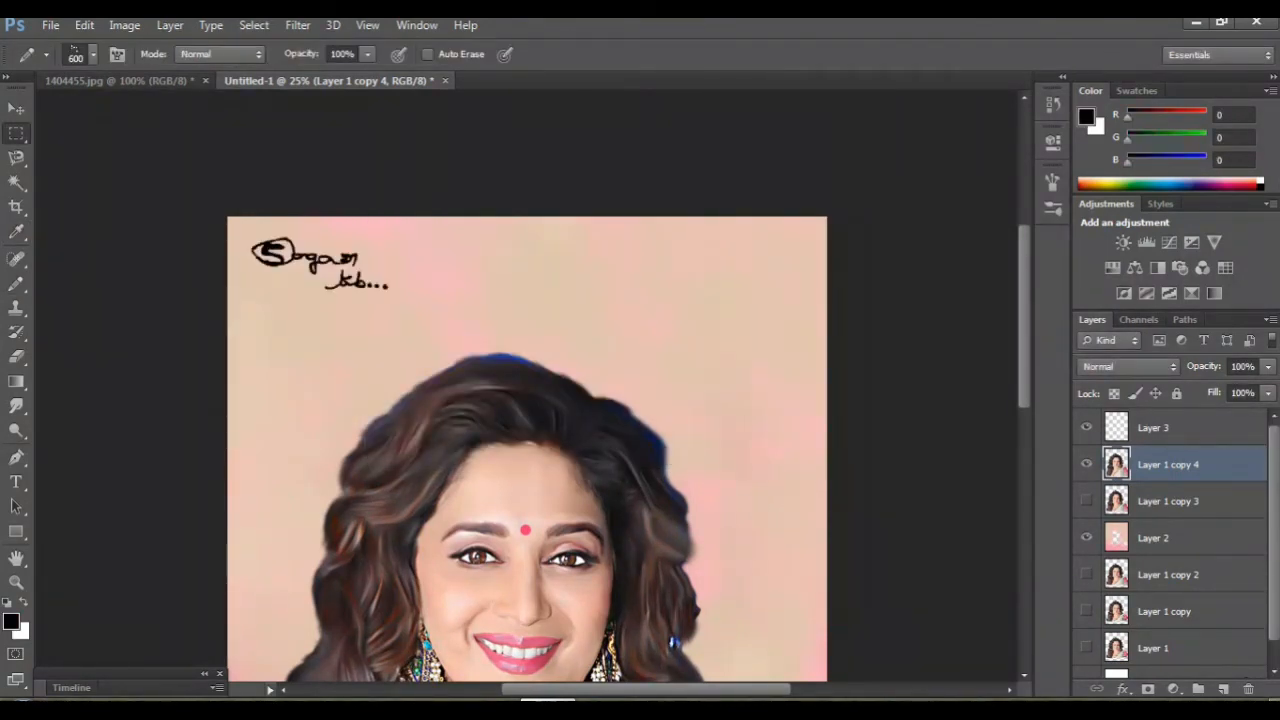
{"action": "key", "text": "Tab"}
{"action": "key", "text": "ctrl+plus"}
{"action": "key", "text": "ctrl+plus"}
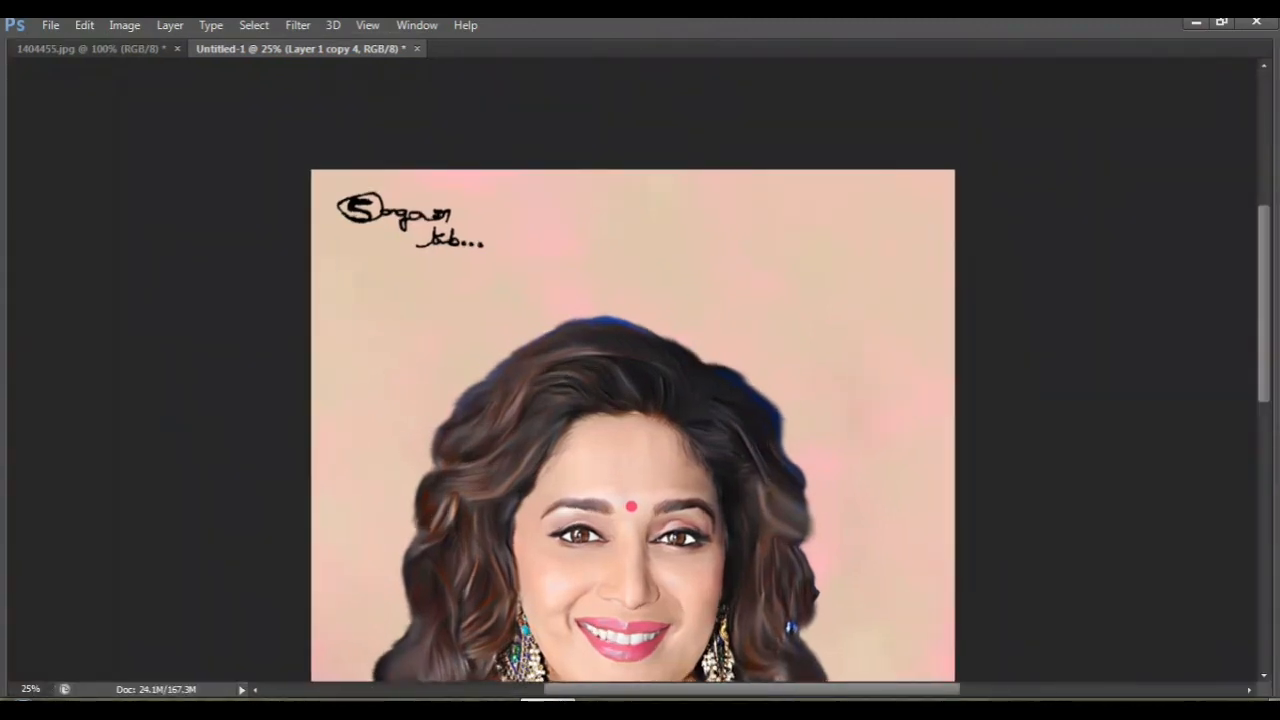
{"action": "scroll", "coordinate": [632, 370], "scroll_direction": "up", "scroll_amount": 2}
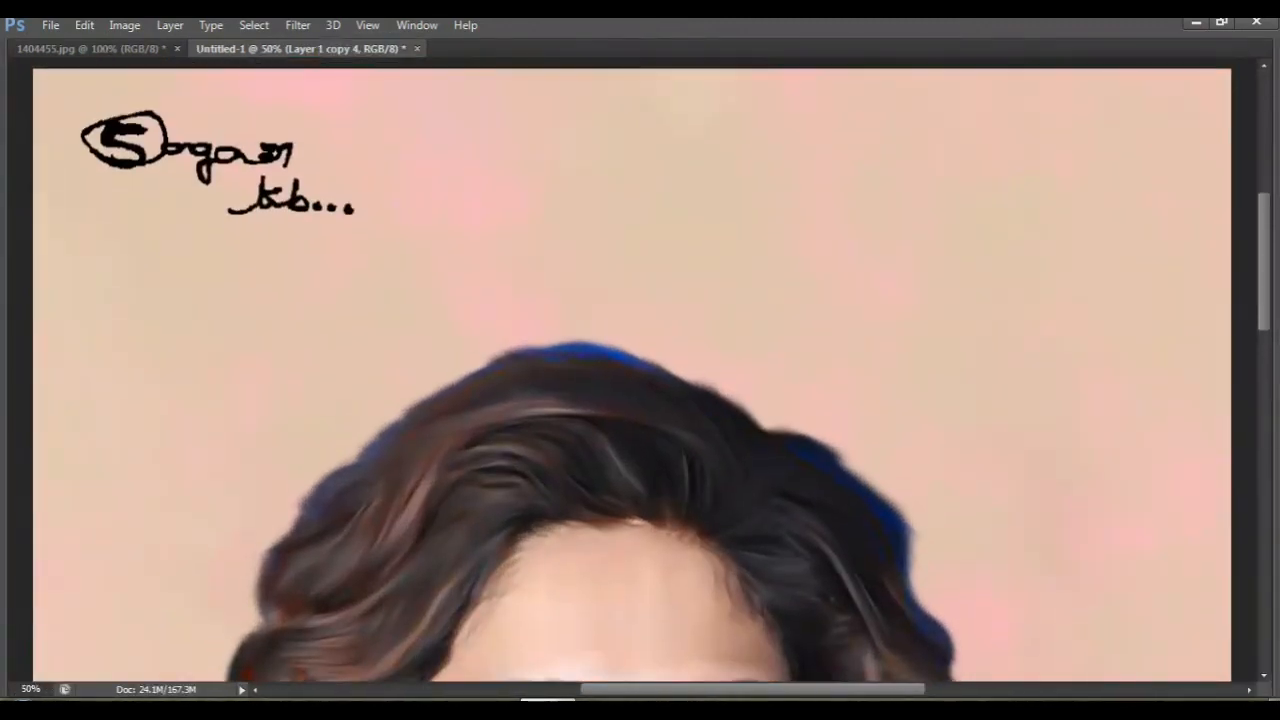